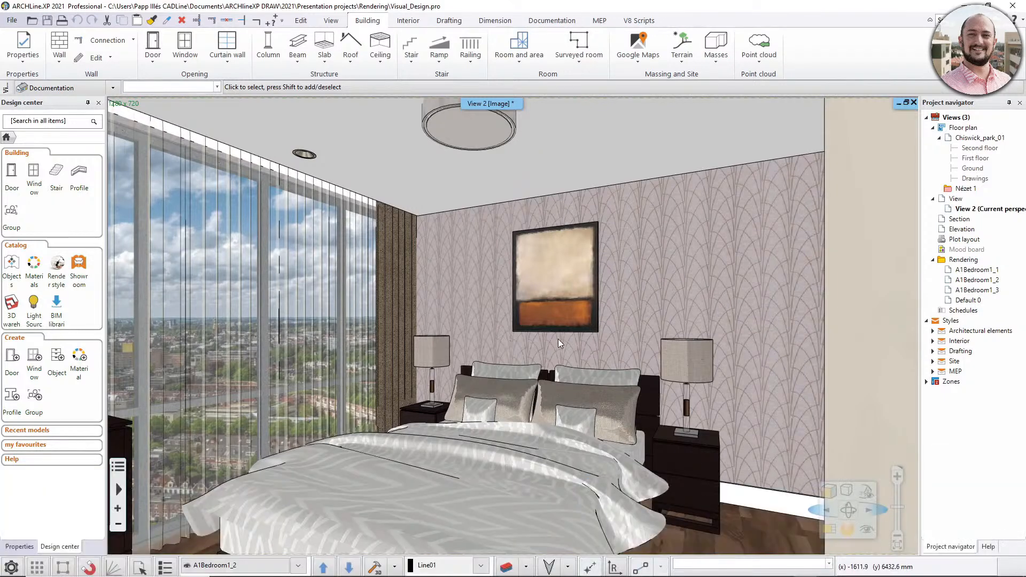
- Open the standalone rendering settings for the bedroom view and set the render preset to I01 - Interior quick
{"action": "left_click", "coordinate": [848, 529]}
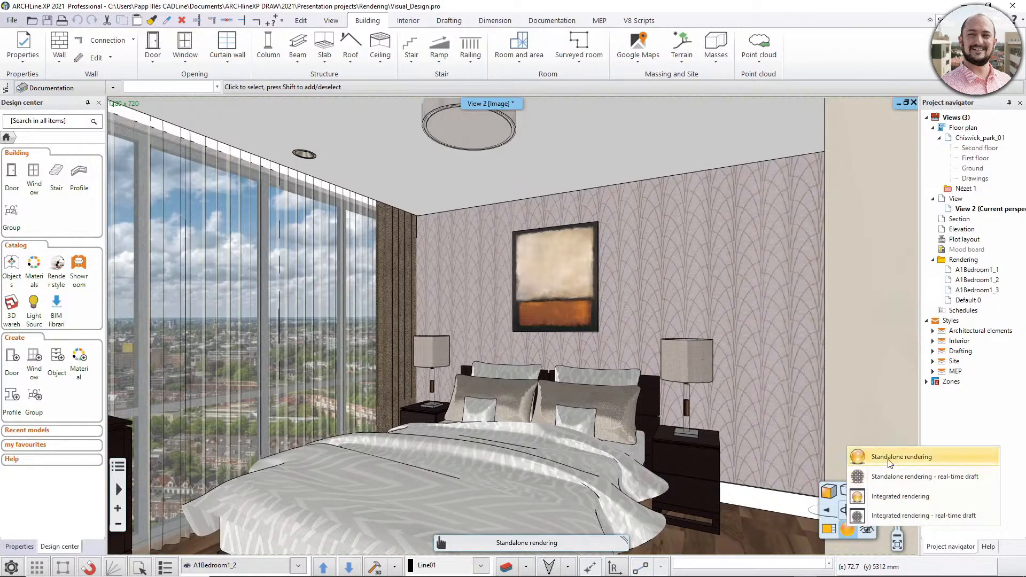
{"action": "left_click", "coordinate": [921, 463]}
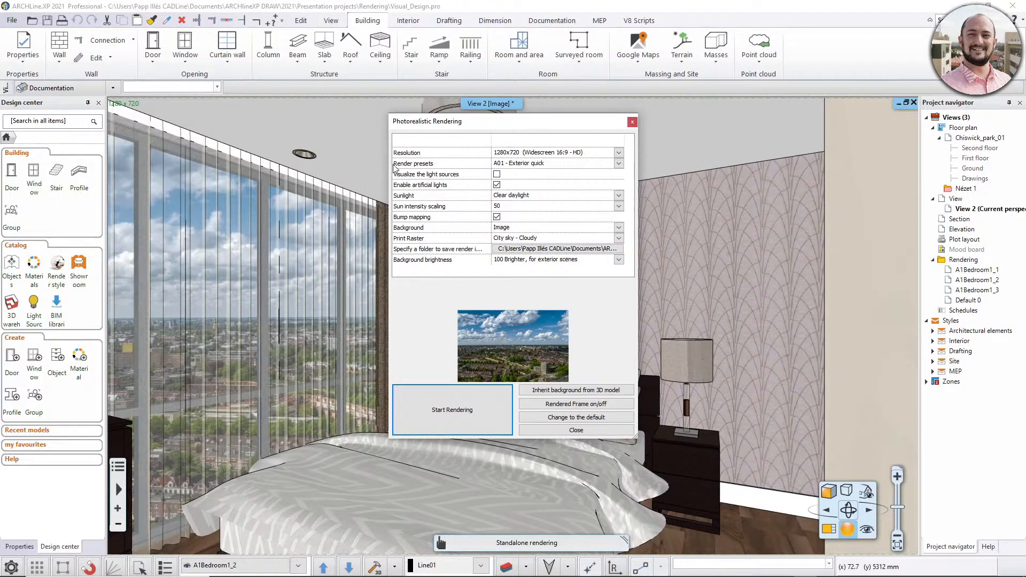
{"action": "left_click", "coordinate": [523, 164]}
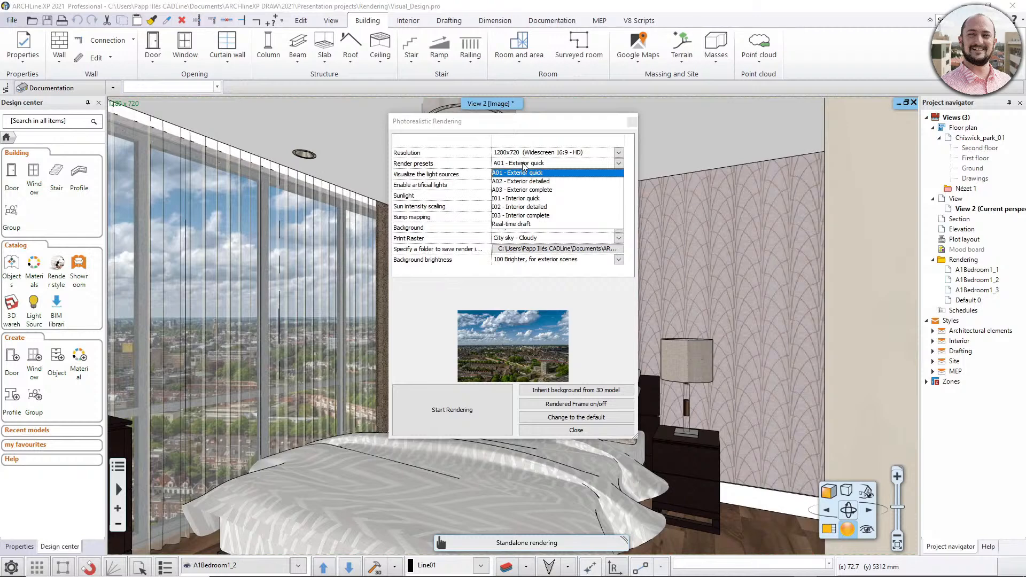
{"action": "left_click", "coordinate": [522, 199]}
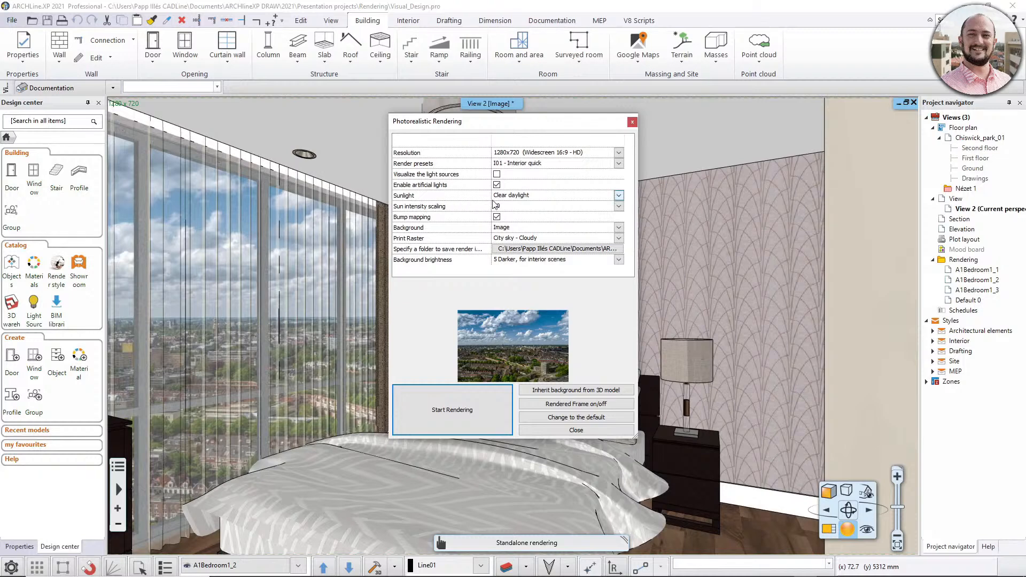
- Keep sunlight at Clear daylight and sun intensity scaling at 50, and start rendering the bedroom view
{"action": "left_click", "coordinate": [618, 199]}
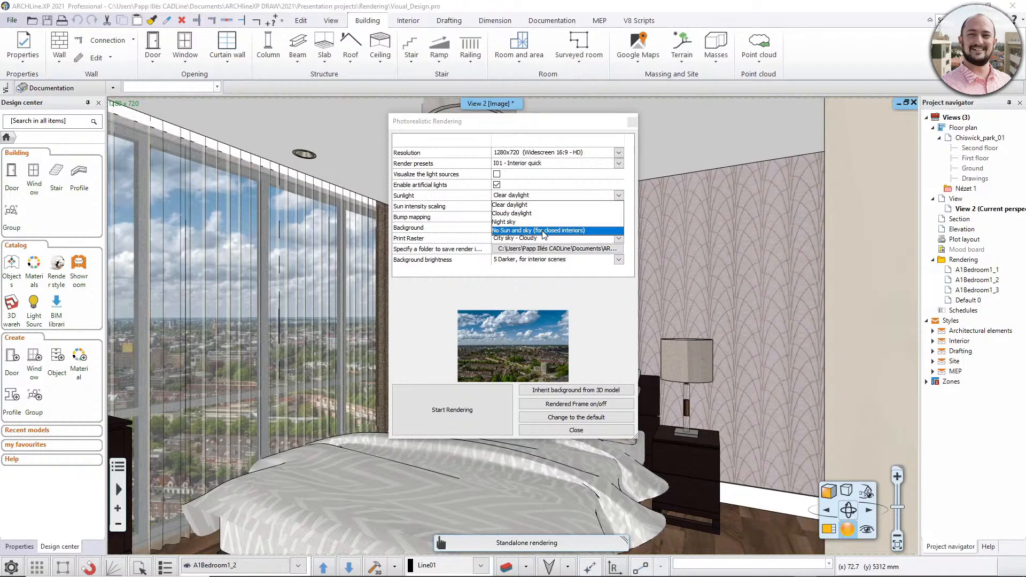
{"action": "left_click", "coordinate": [535, 198]}
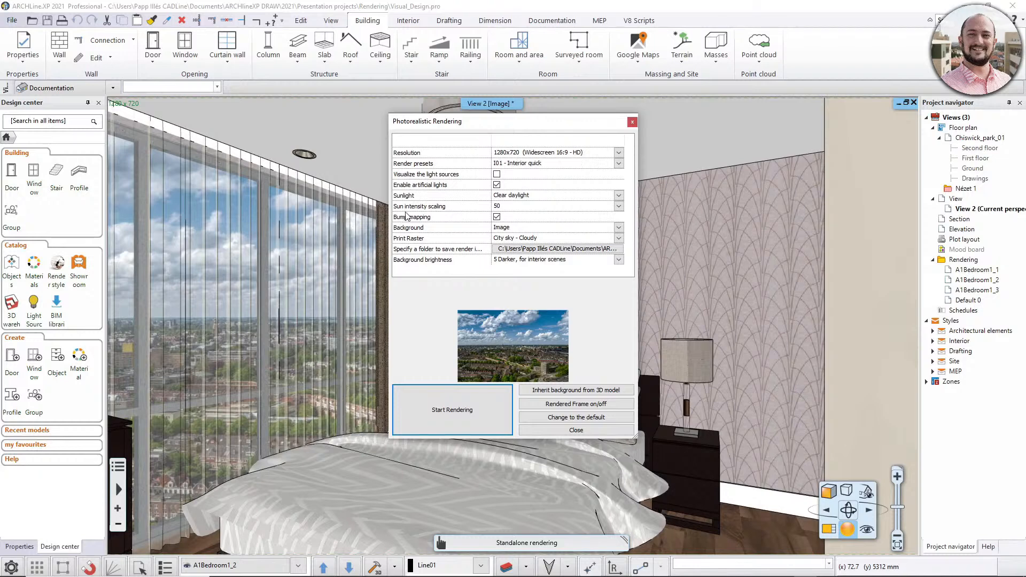
{"action": "left_click", "coordinate": [623, 208]}
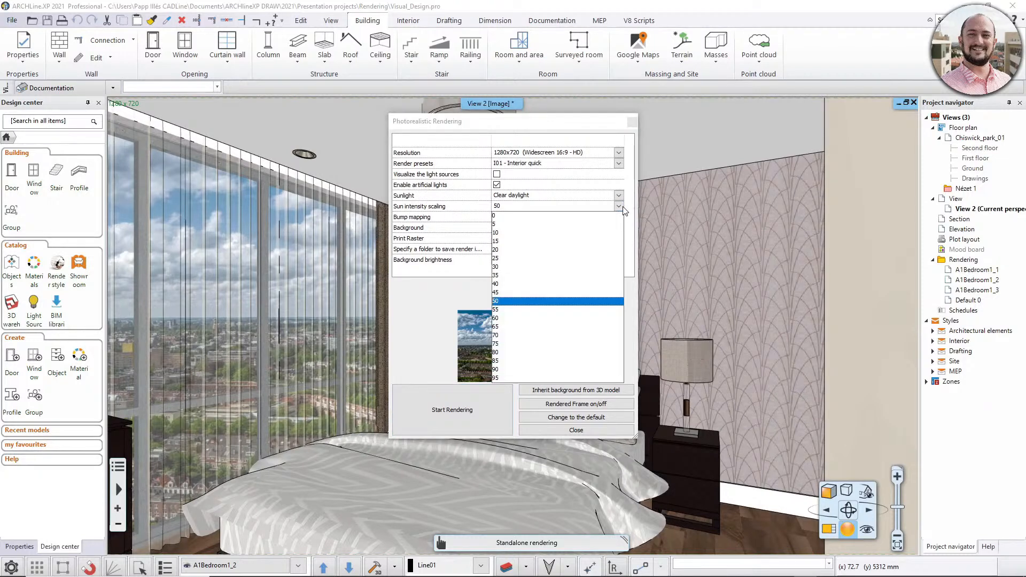
{"action": "left_click", "coordinate": [620, 208]}
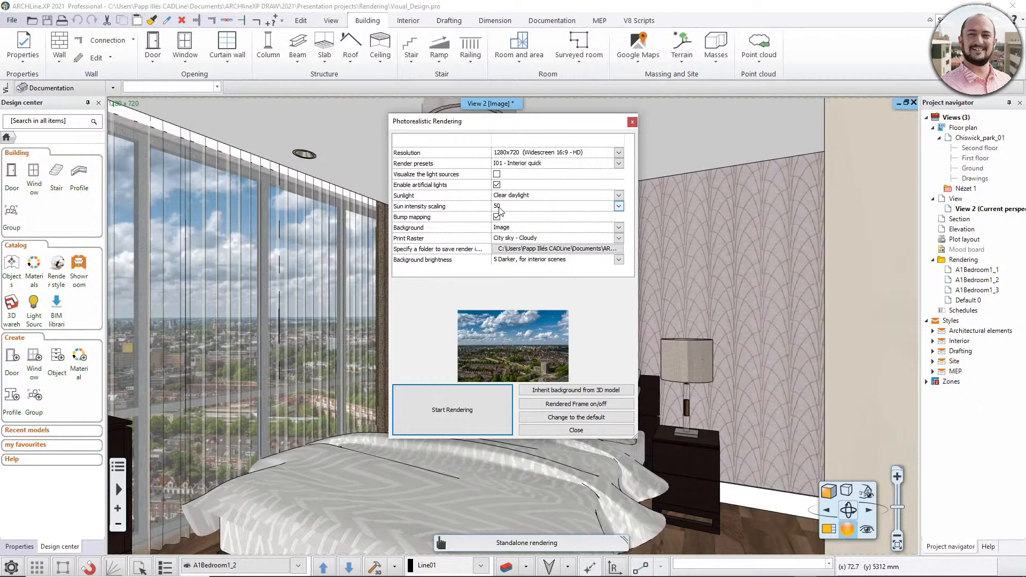
{"action": "left_click", "coordinate": [449, 428]}
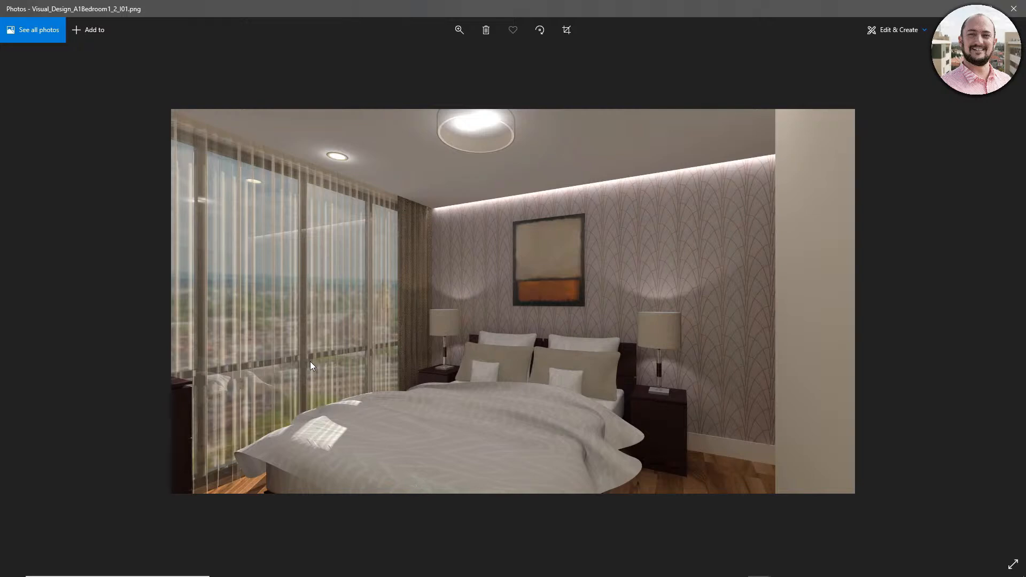
- Compare the bedroom renders made with I01, decreased sun, I02 and I03 in Photos, and put the image viewer away
{"action": "key", "text": "Right"}
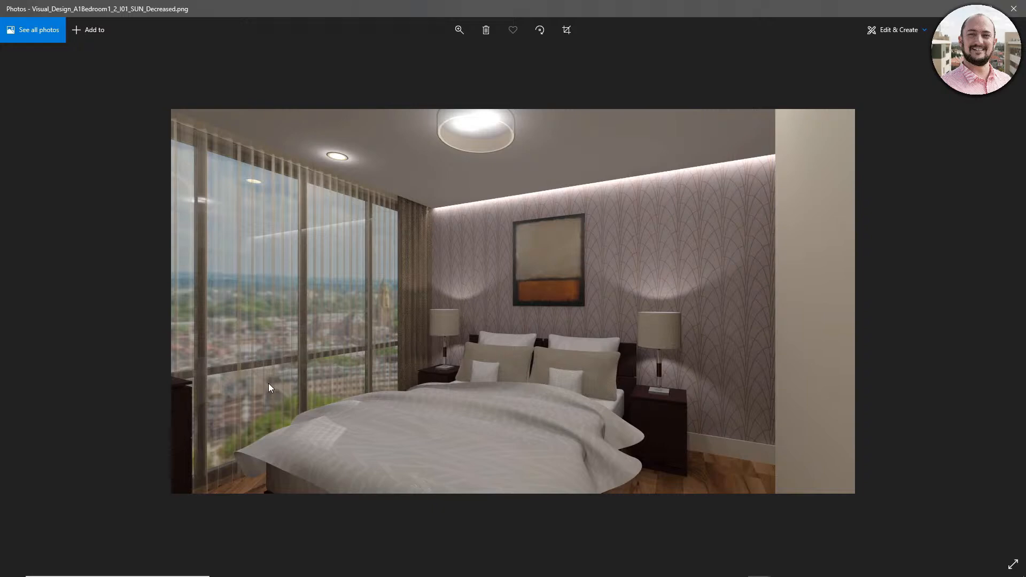
{"action": "key", "text": "Right"}
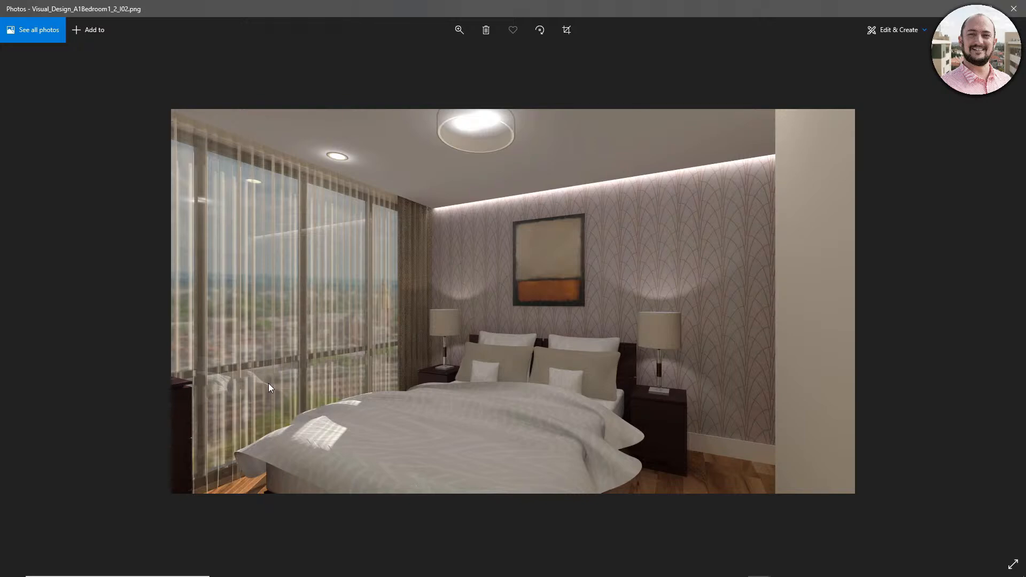
{"action": "key", "text": "Right"}
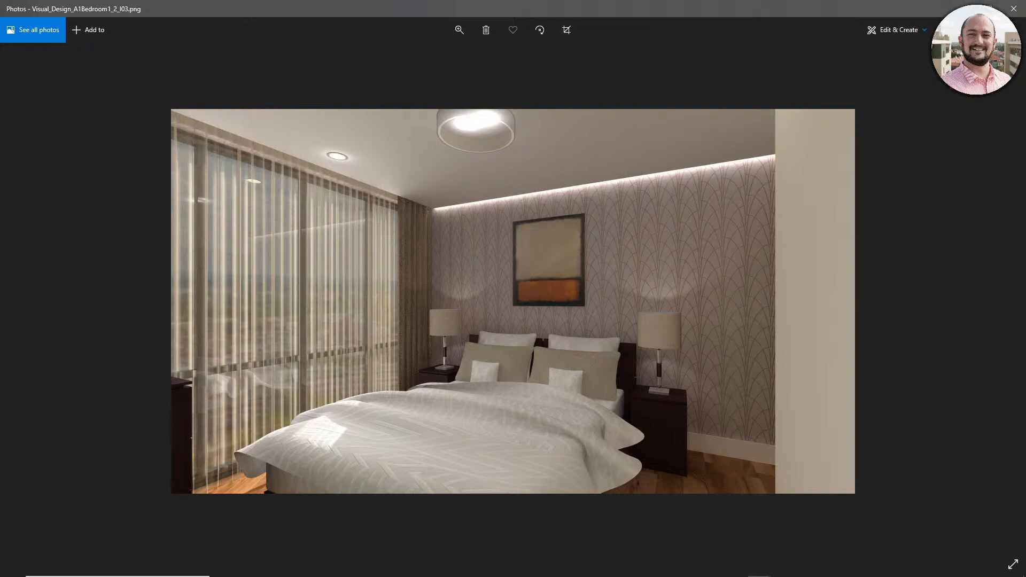
{"action": "left_click", "coordinate": [965, 9]}
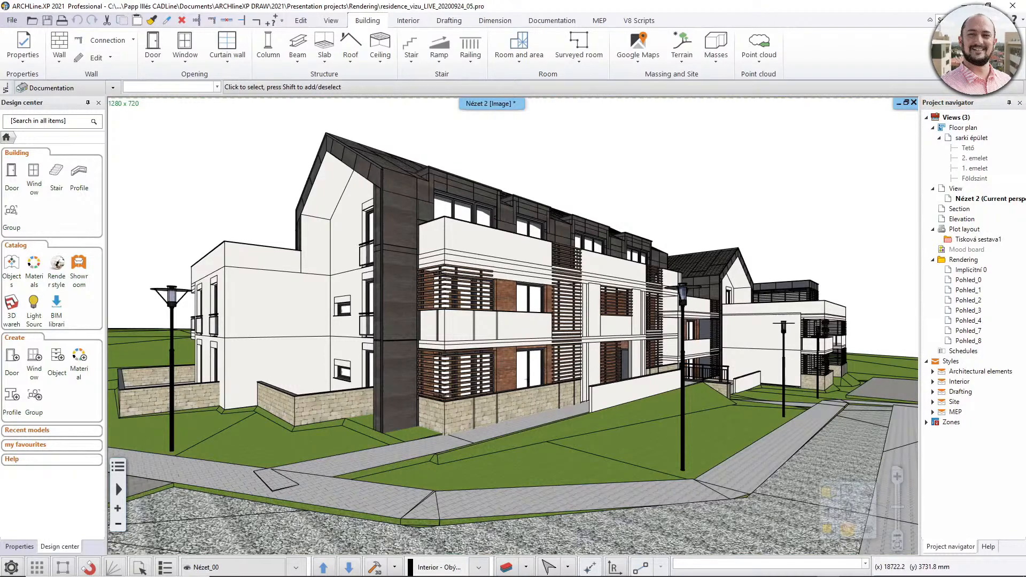
- Switch to Photos and compare the A01 and A02 exterior renders of the residence's View_00
{"action": "key", "text": "alt+Tab"}
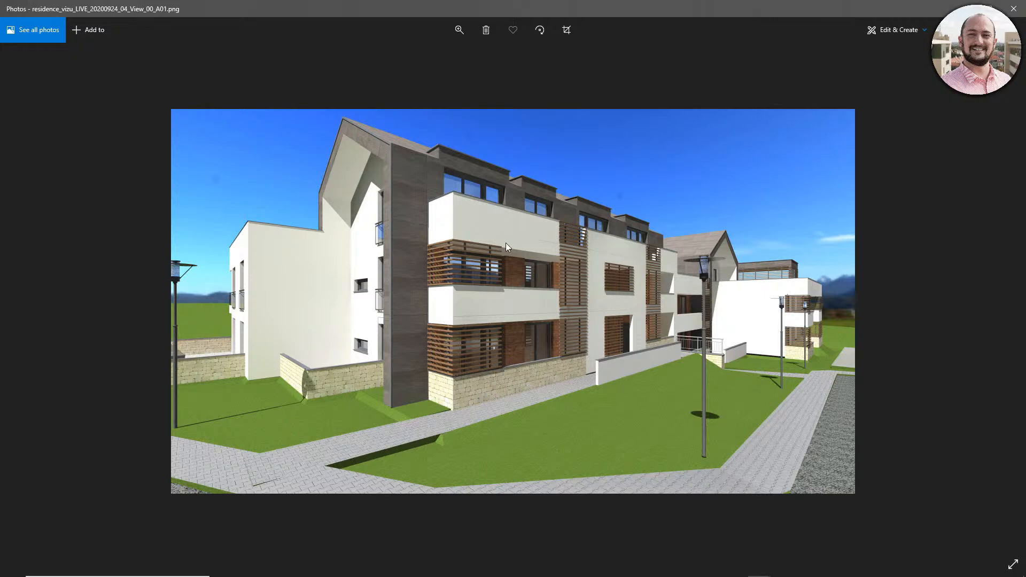
{"action": "key", "text": "Right"}
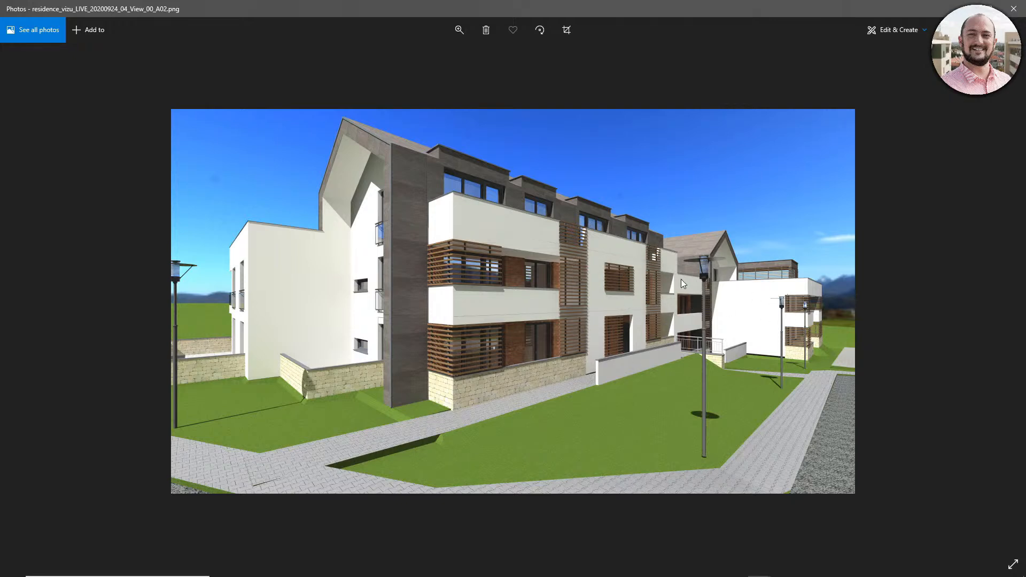
{"action": "key", "text": "Left"}
{"action": "key", "text": "Right"}
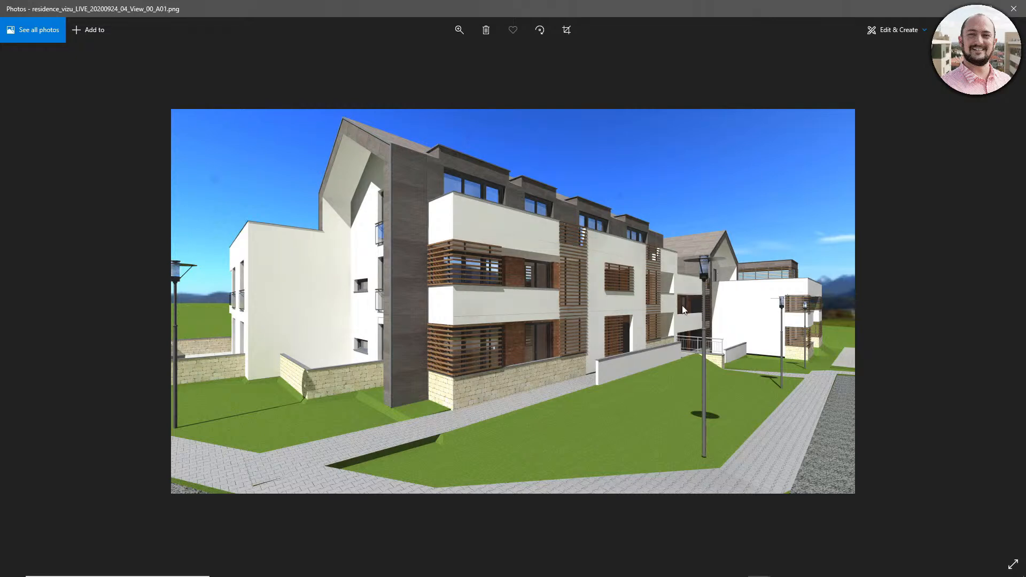
{"action": "key", "text": "Left"}
{"action": "key", "text": "Right"}
{"action": "key", "text": "Left"}
{"action": "key", "text": "Right"}
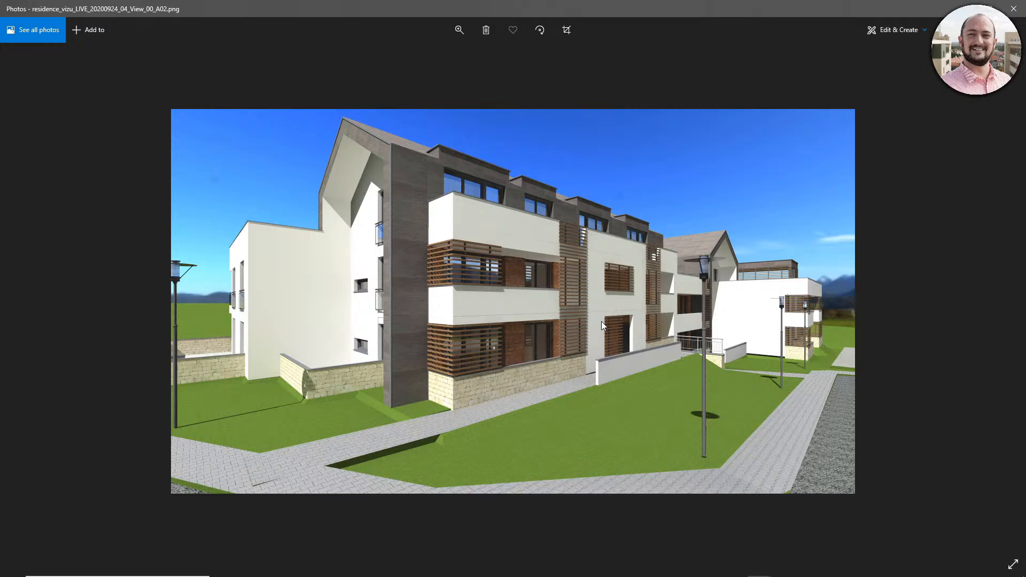
- Compare the A02 and A03 exterior renders of the residence's View_00
{"action": "key", "text": "Right"}
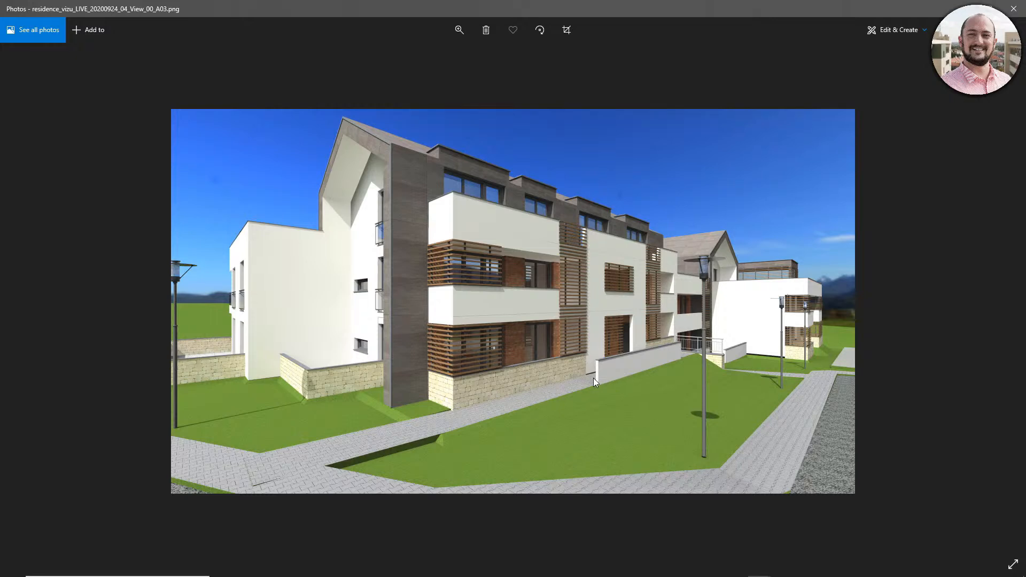
{"action": "key", "text": "Left"}
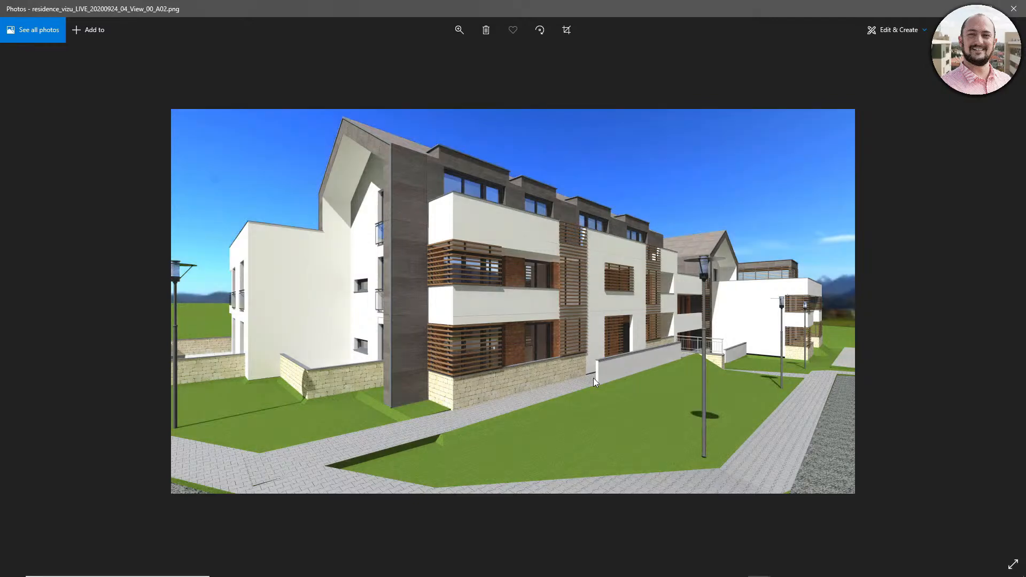
{"action": "key", "text": "Right"}
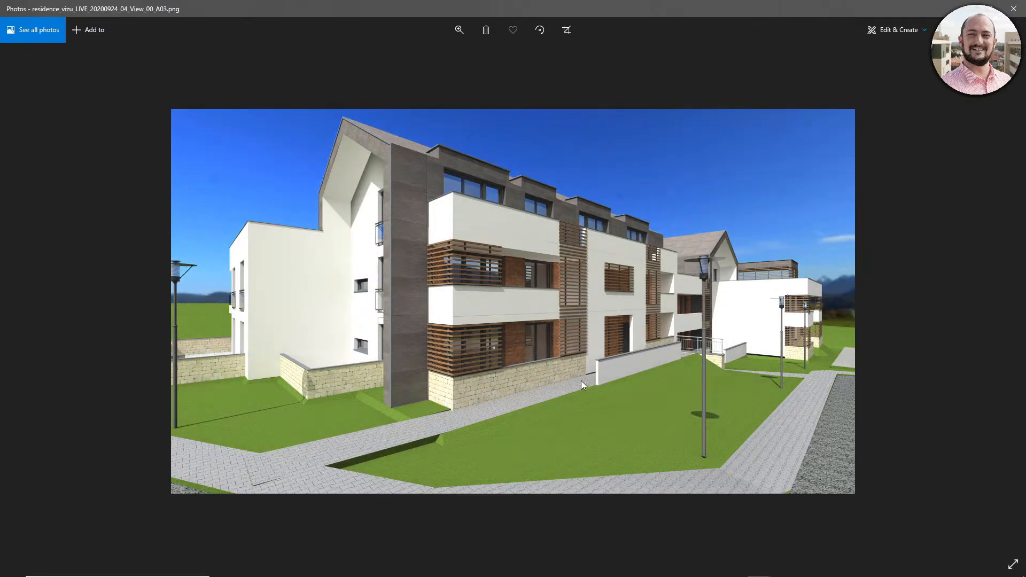
{"action": "key", "text": "Left"}
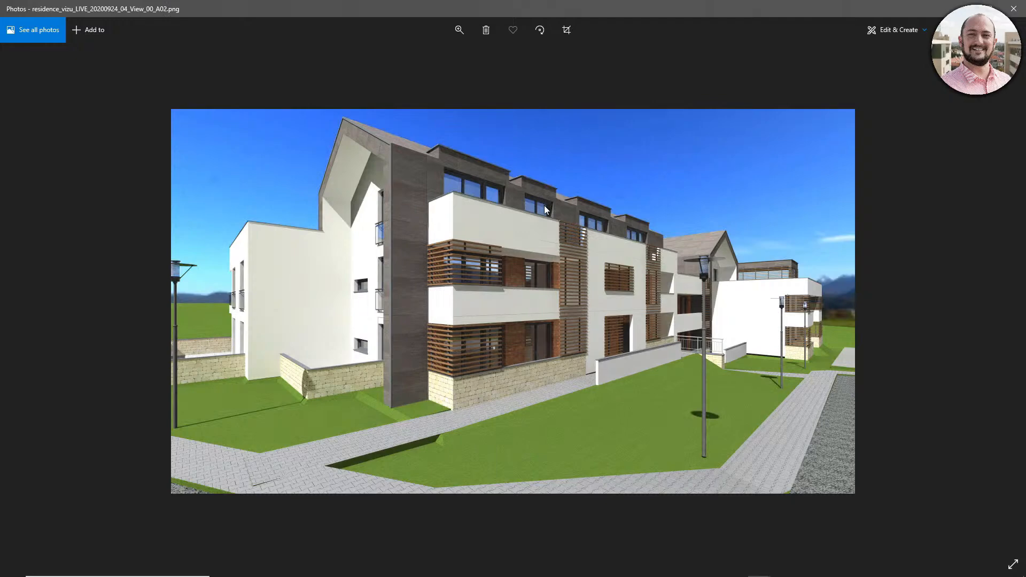
{"action": "key", "text": "Right"}
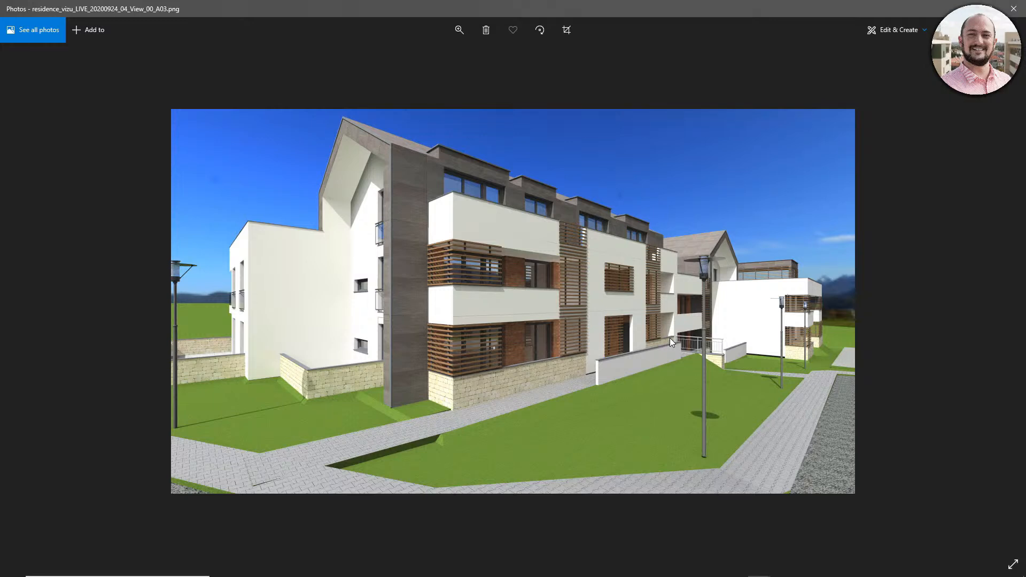
- Review the residence's View_01 renders from real-time draft through A03, and the View_00 I03 render with its close-up
{"action": "key", "text": "Right"}
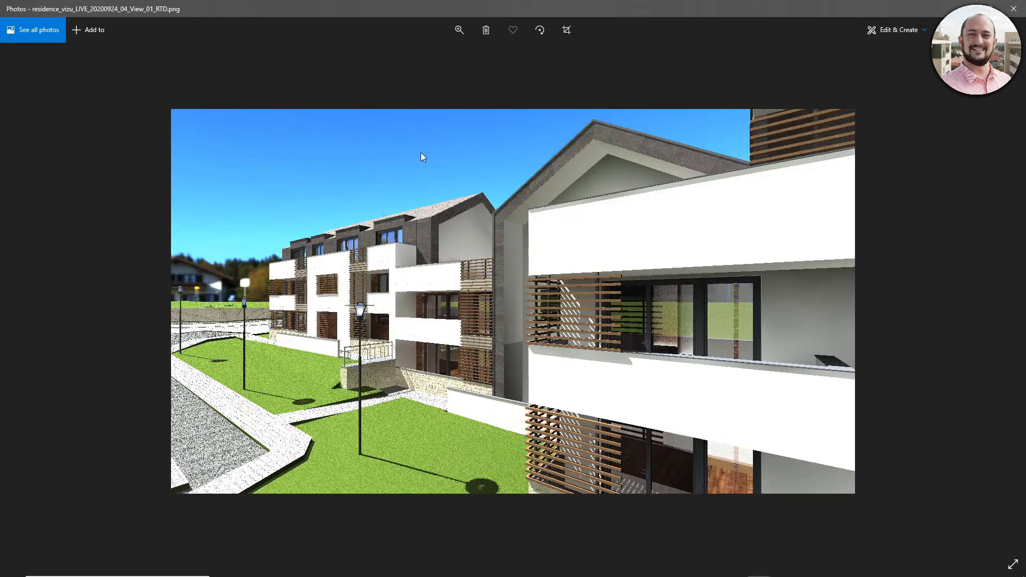
{"action": "key", "text": "Right"}
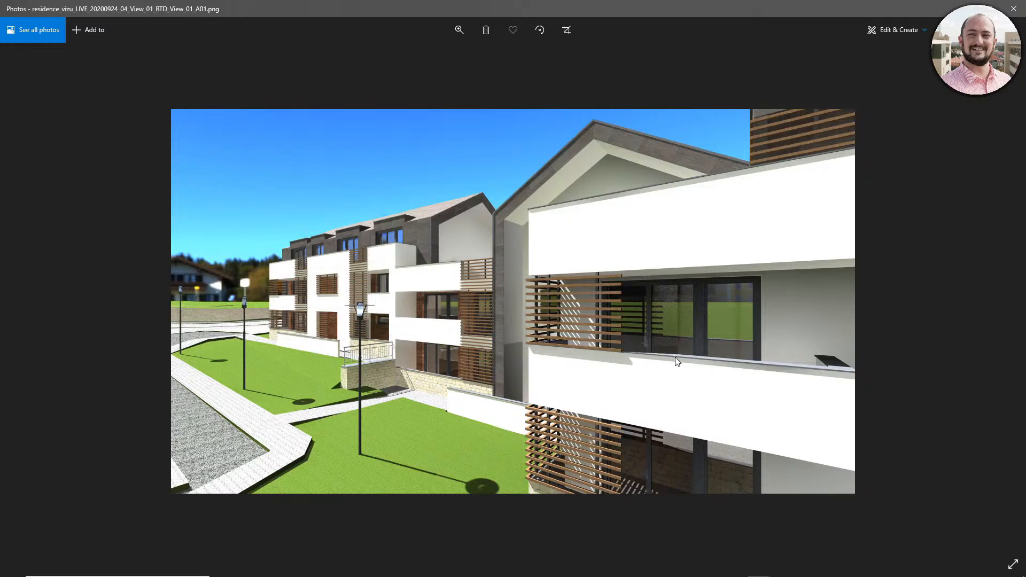
{"action": "key", "text": "Right"}
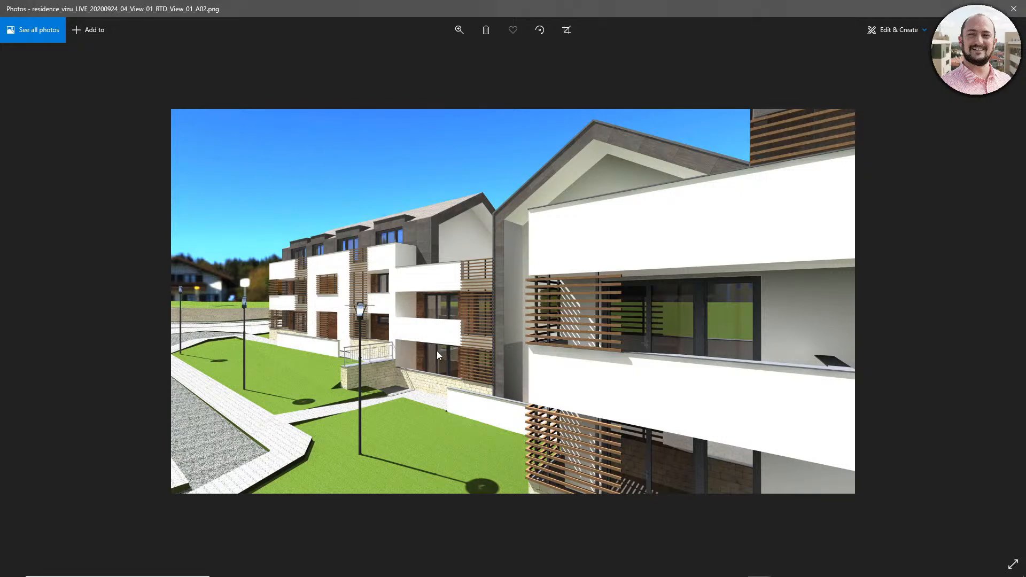
{"action": "key", "text": "Right"}
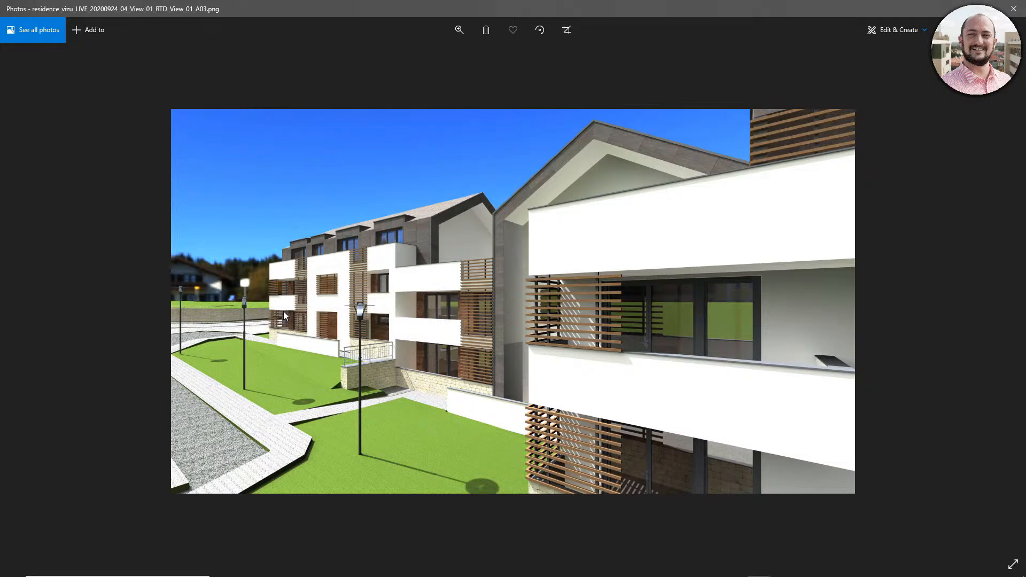
{"action": "key", "text": "Right"}
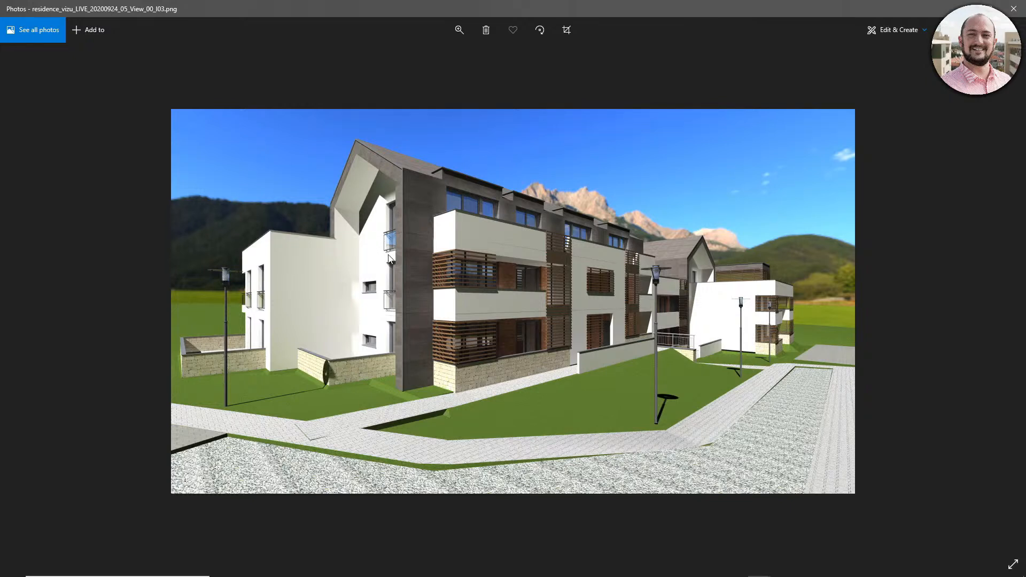
{"action": "key", "text": "Right"}
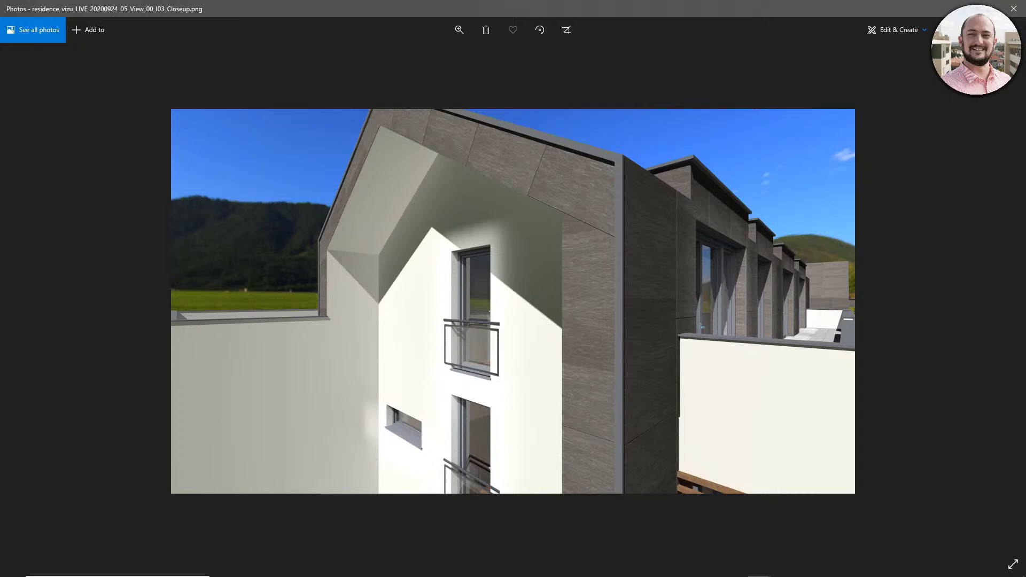
- Switch to the living room renders and compare the I01, I02 and I03 interior preset versions
{"action": "key", "text": "alt+Tab"}
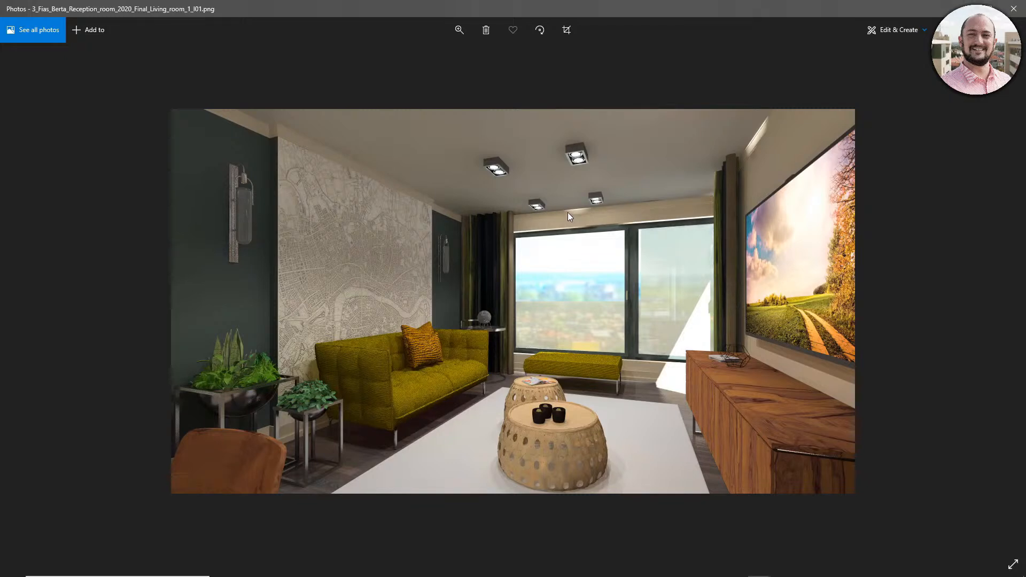
{"action": "key", "text": "Right"}
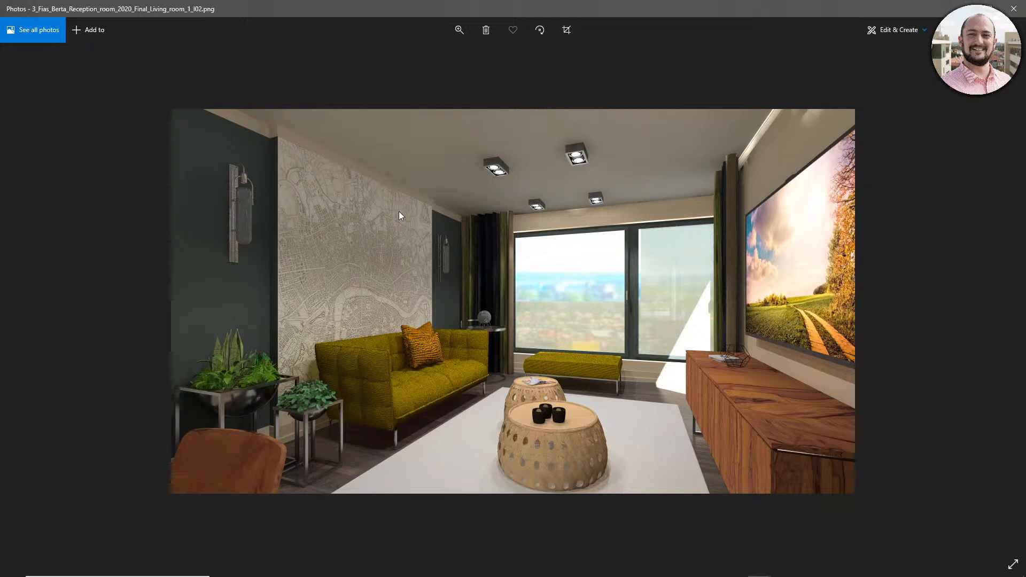
{"action": "key", "text": "Right"}
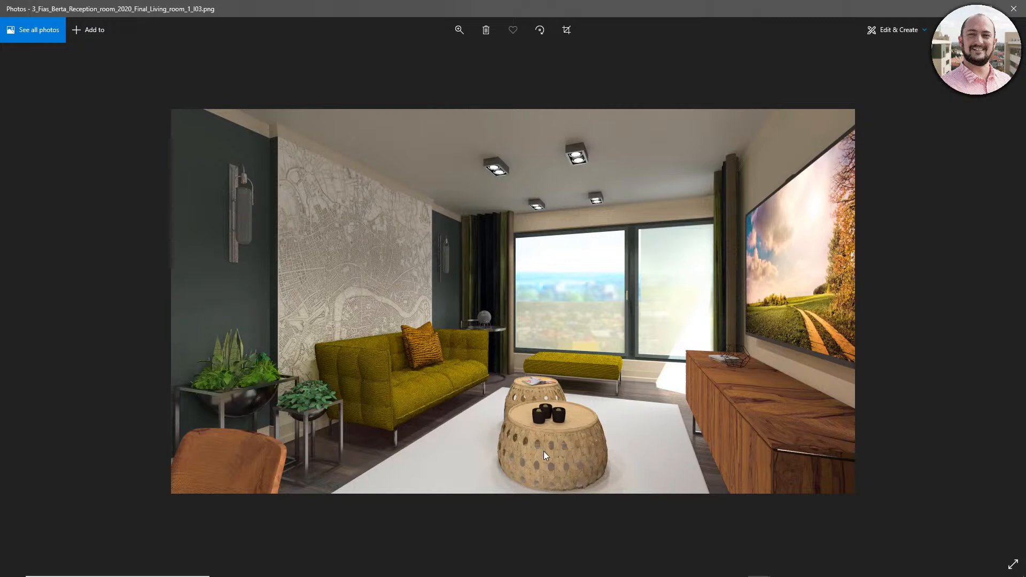
{"action": "key", "text": "Left"}
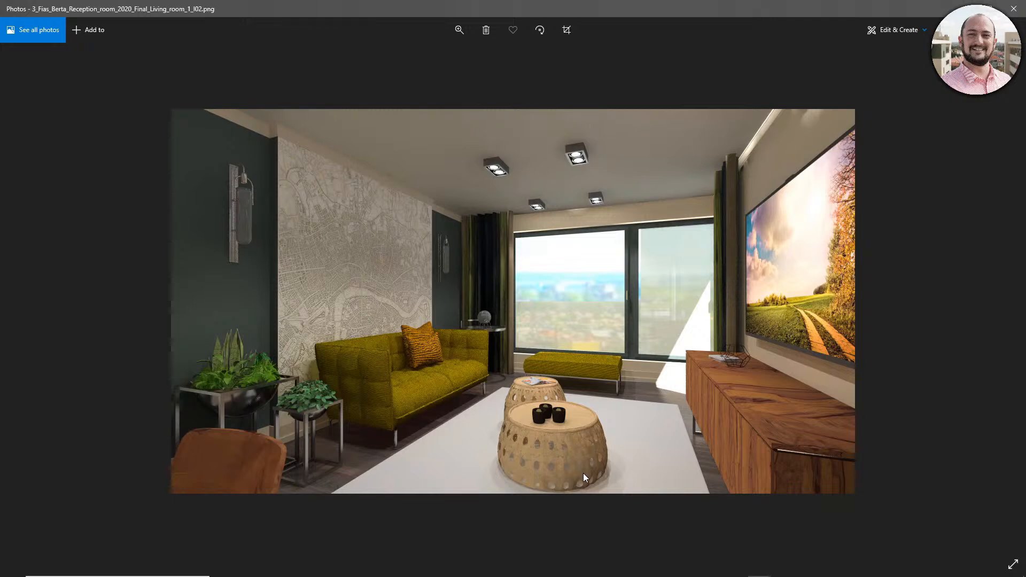
{"action": "key", "text": "Right"}
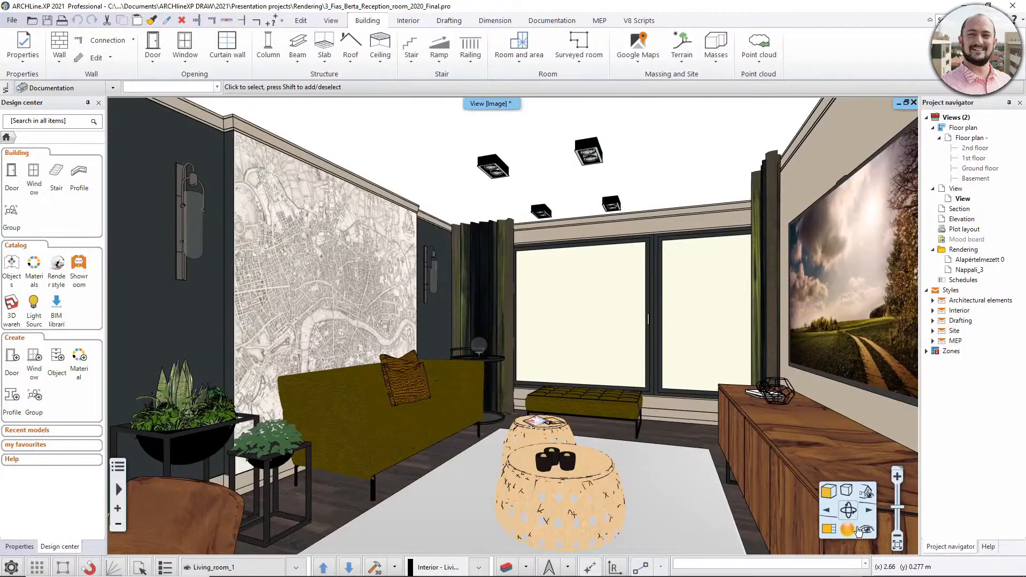
- Inspect the I03 - Interior complete preset in the living room view's photorealistic rendering settings and close them without rendering
{"action": "left_click", "coordinate": [849, 529]}
{"action": "left_click", "coordinate": [904, 463]}
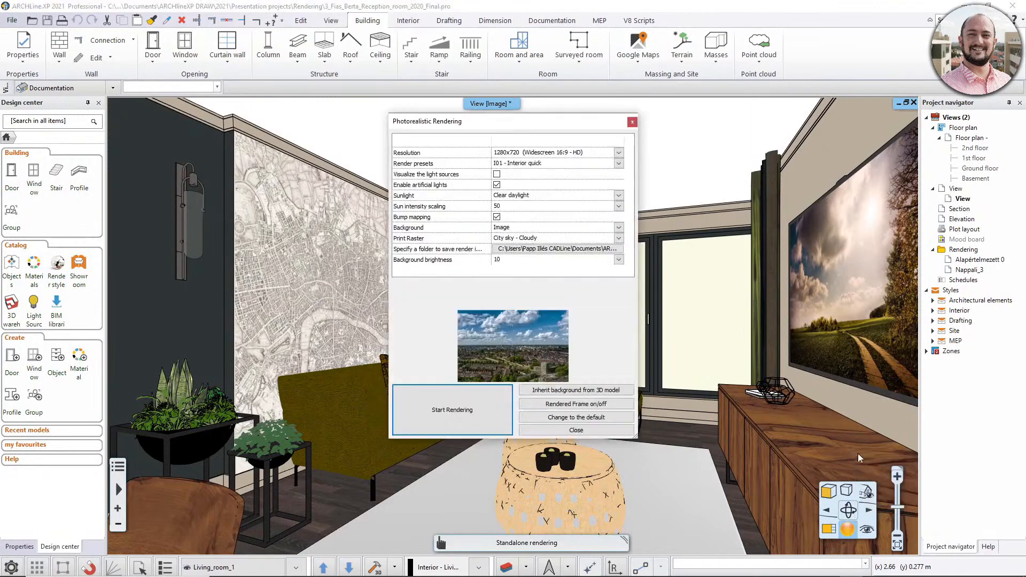
{"action": "left_click", "coordinate": [529, 164]}
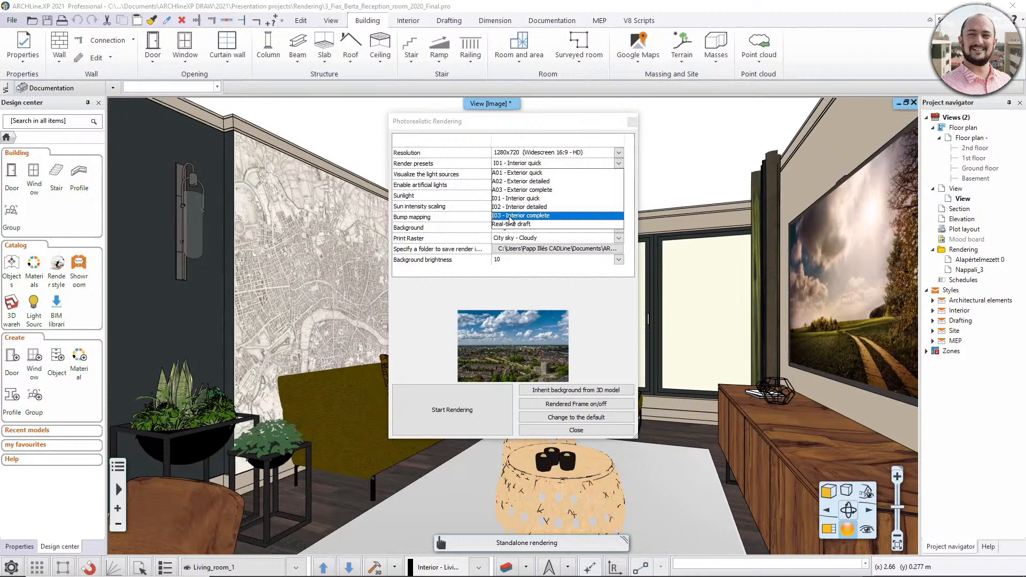
{"action": "left_click", "coordinate": [532, 216]}
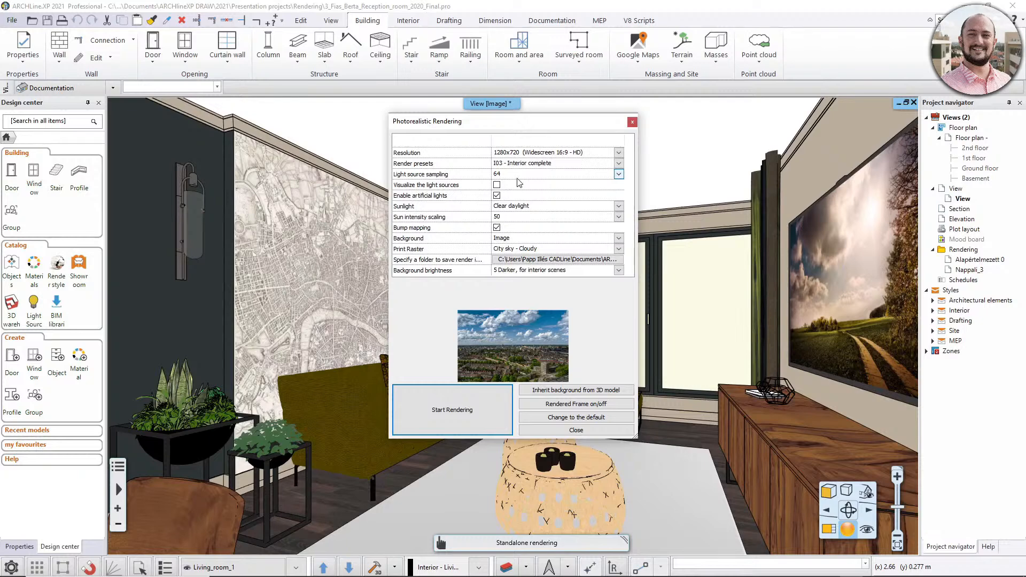
{"action": "left_click", "coordinate": [633, 122]}
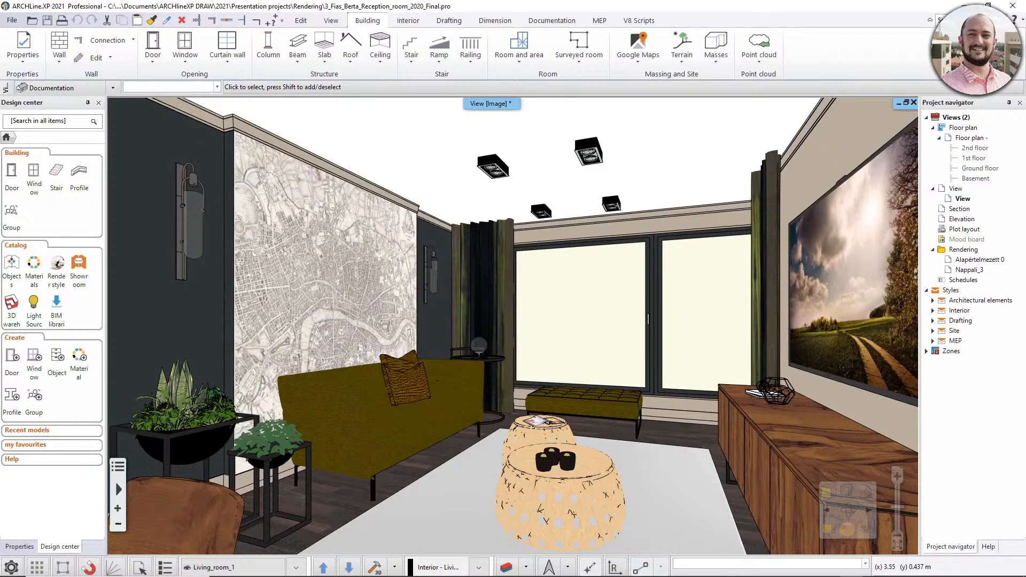
- Switch to the kitchen workshop project and open the wall elevation settings
{"action": "key", "text": "alt+Tab"}
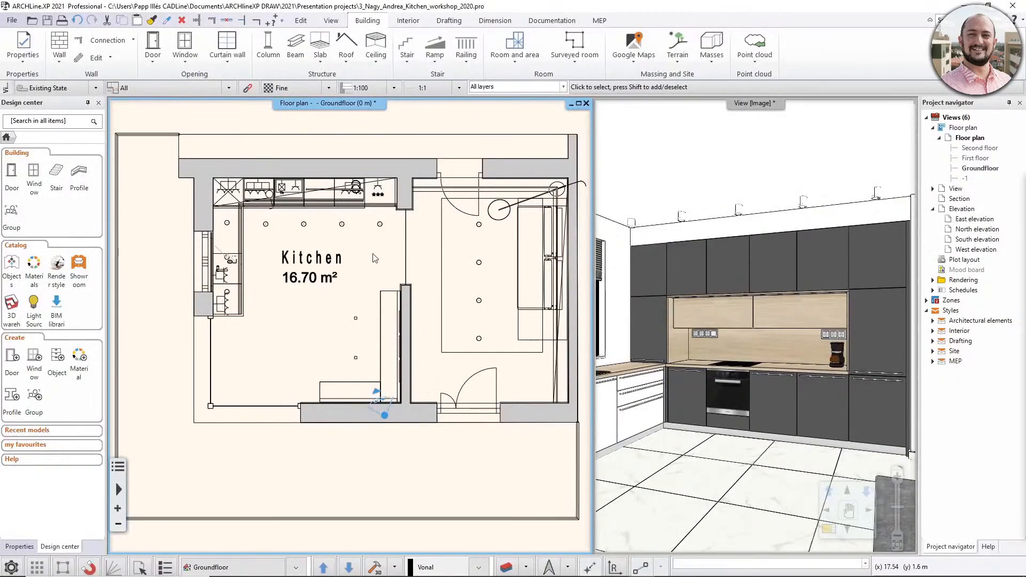
{"action": "scroll", "coordinate": [376, 258], "scroll_direction": "down", "scroll_amount": 2}
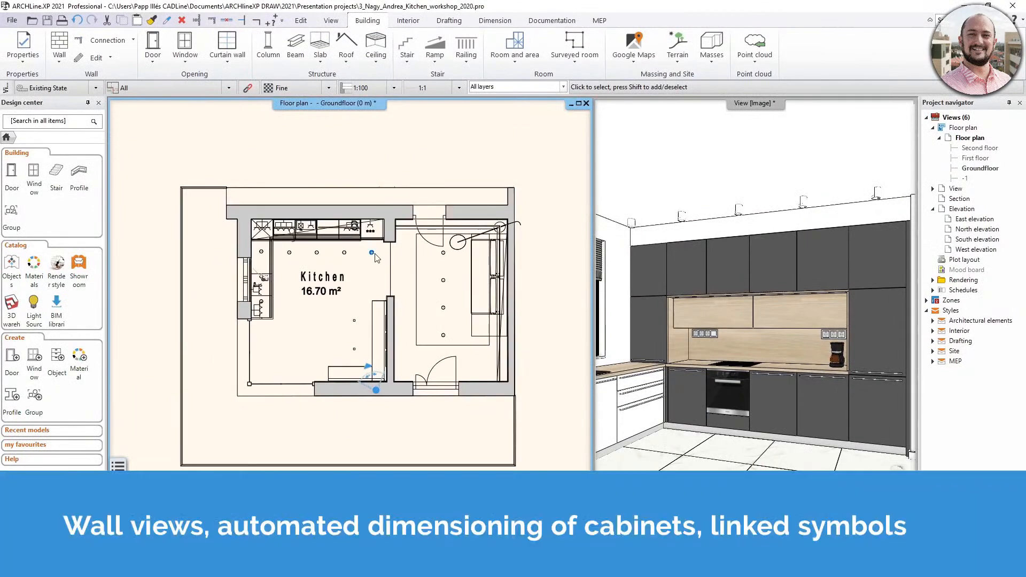
{"action": "left_click", "coordinate": [408, 21]}
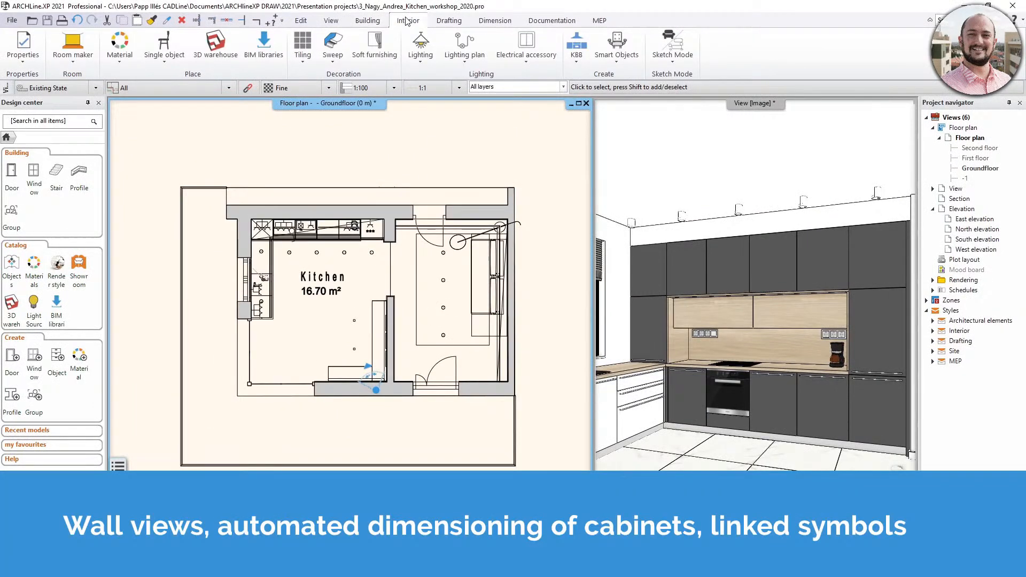
{"action": "left_click", "coordinate": [542, 23]}
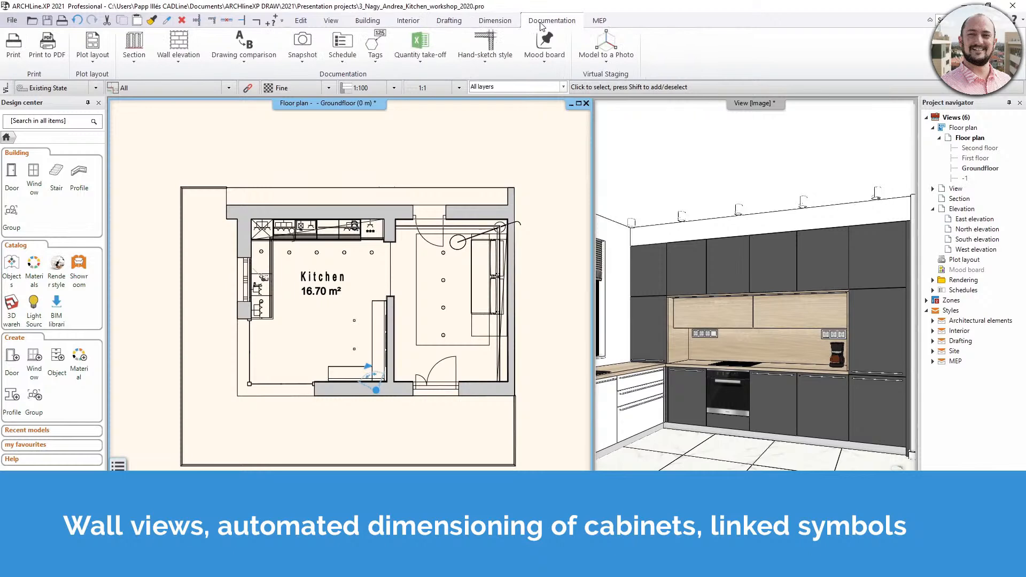
{"action": "left_click", "coordinate": [184, 65]}
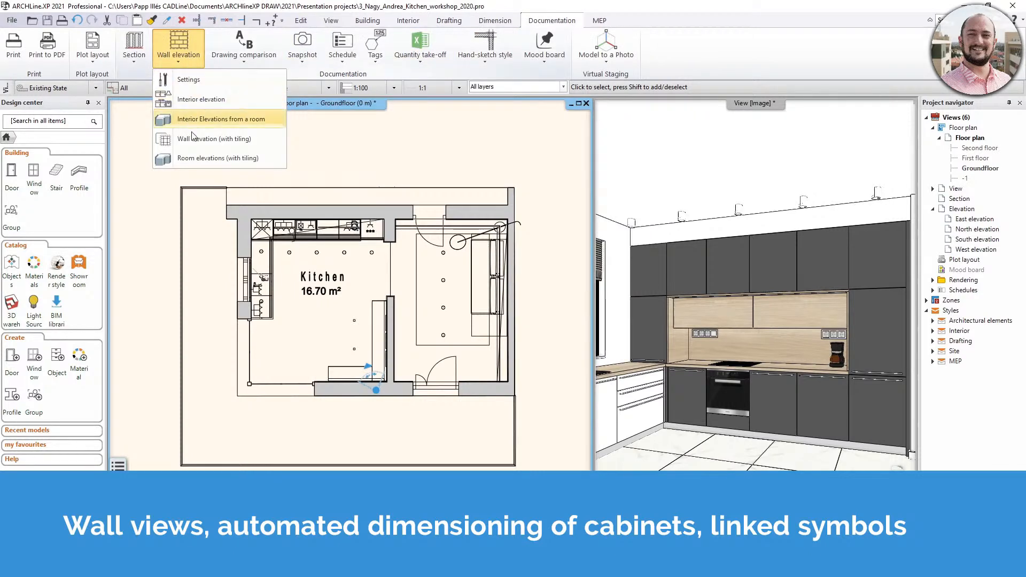
{"action": "left_click", "coordinate": [195, 81]}
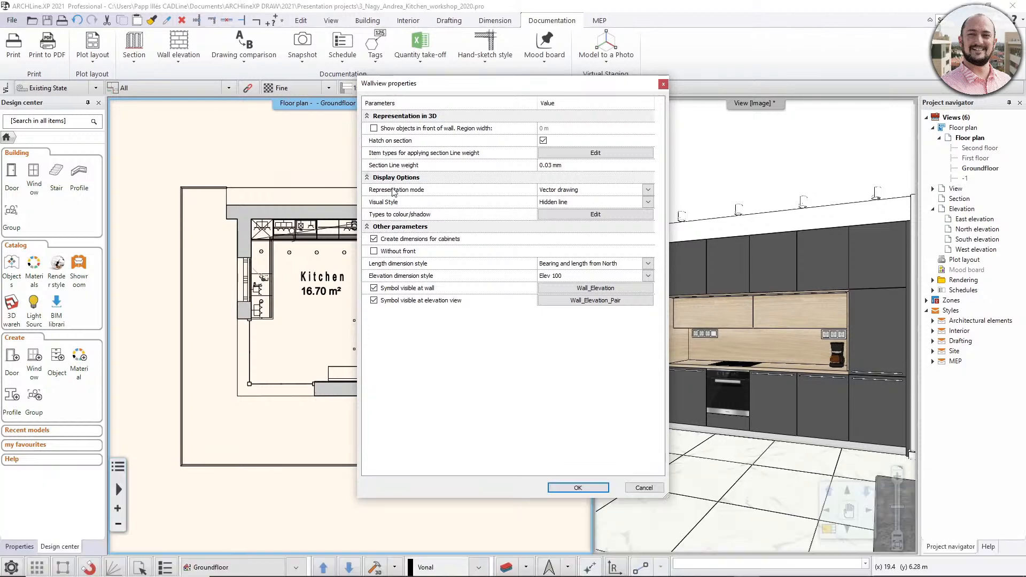
- Check the representation modes, keep Vector drawing, and set the wall elevation's visual style to Shaded
{"action": "left_click", "coordinate": [648, 190]}
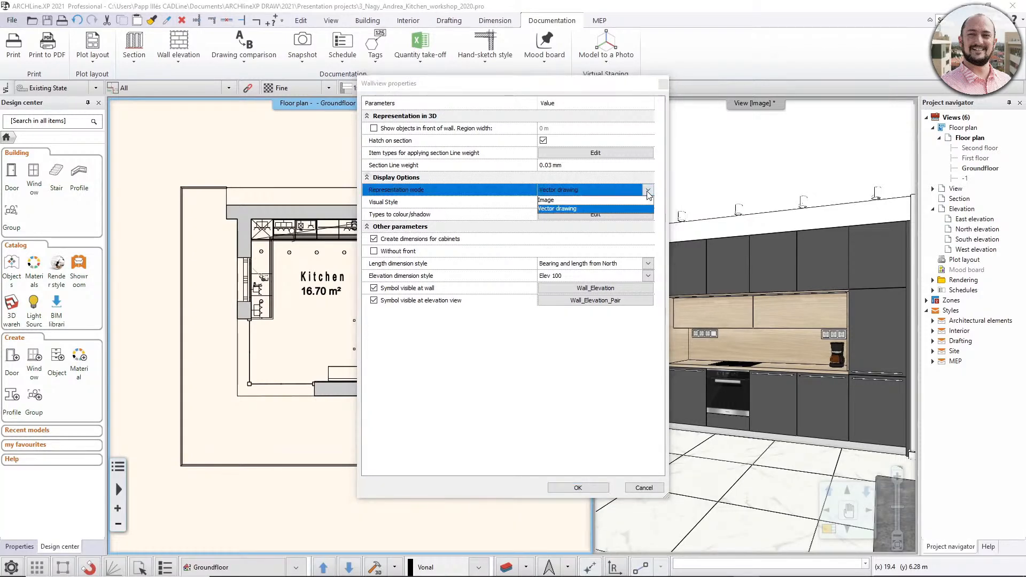
{"action": "left_click", "coordinate": [648, 192]}
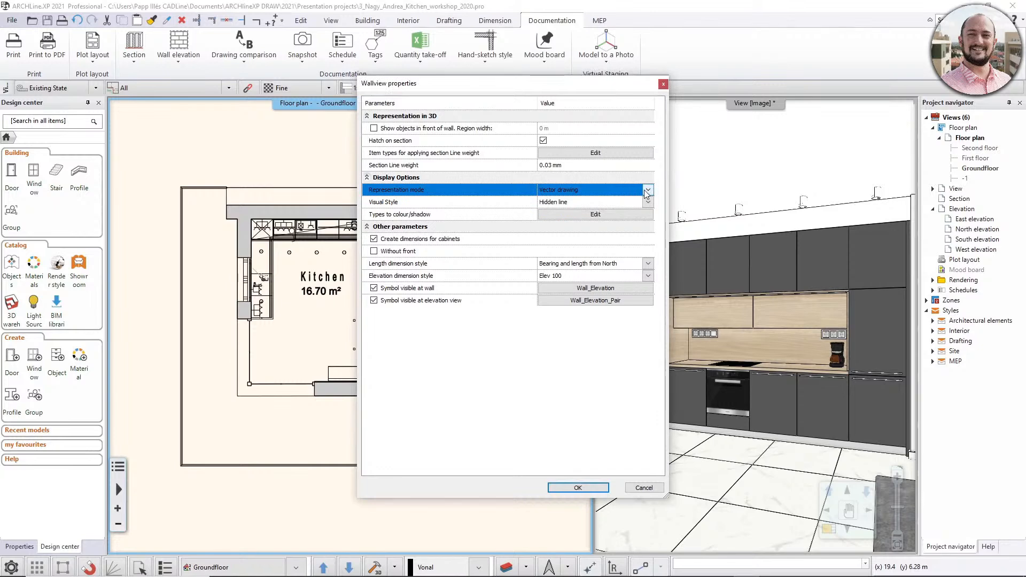
{"action": "left_click", "coordinate": [647, 192]}
{"action": "left_click", "coordinate": [648, 192]}
{"action": "left_click", "coordinate": [648, 203]}
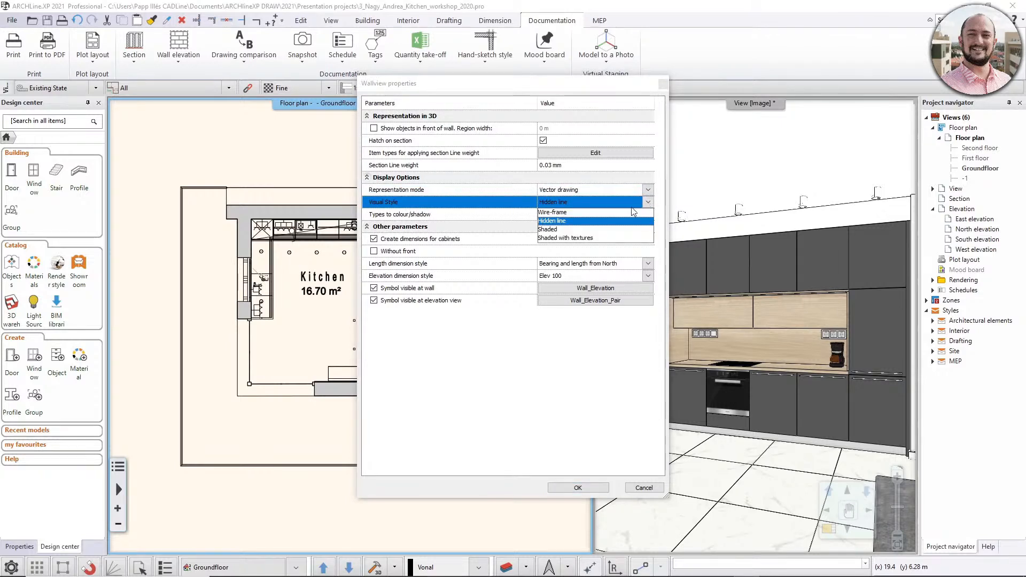
{"action": "left_click", "coordinate": [581, 230]}
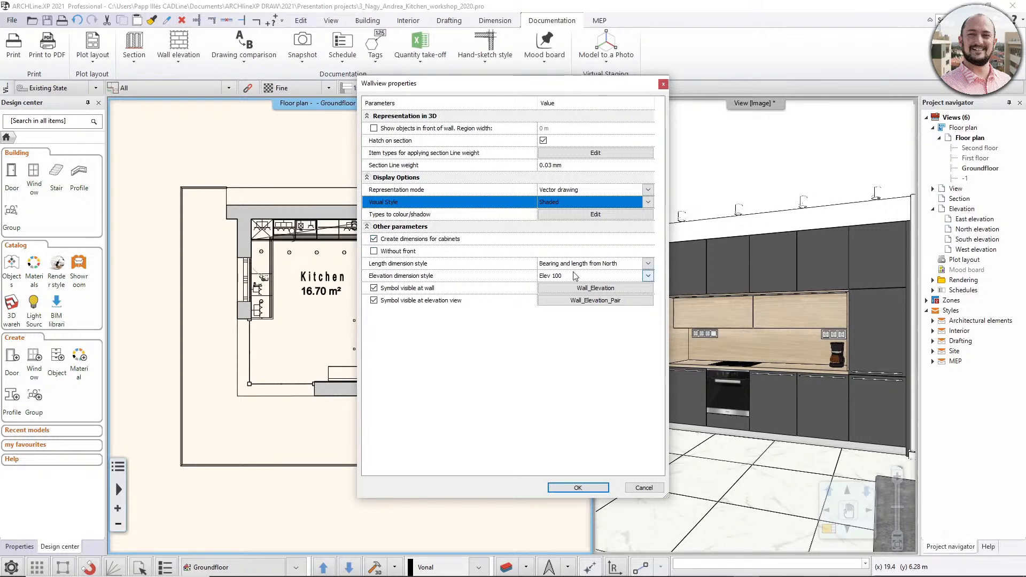
- Set the wall elevation's length dimension style to DIM 100 and keep Elev 100 as its elevation dimension style
{"action": "left_click", "coordinate": [648, 265]}
{"action": "left_click", "coordinate": [582, 291]}
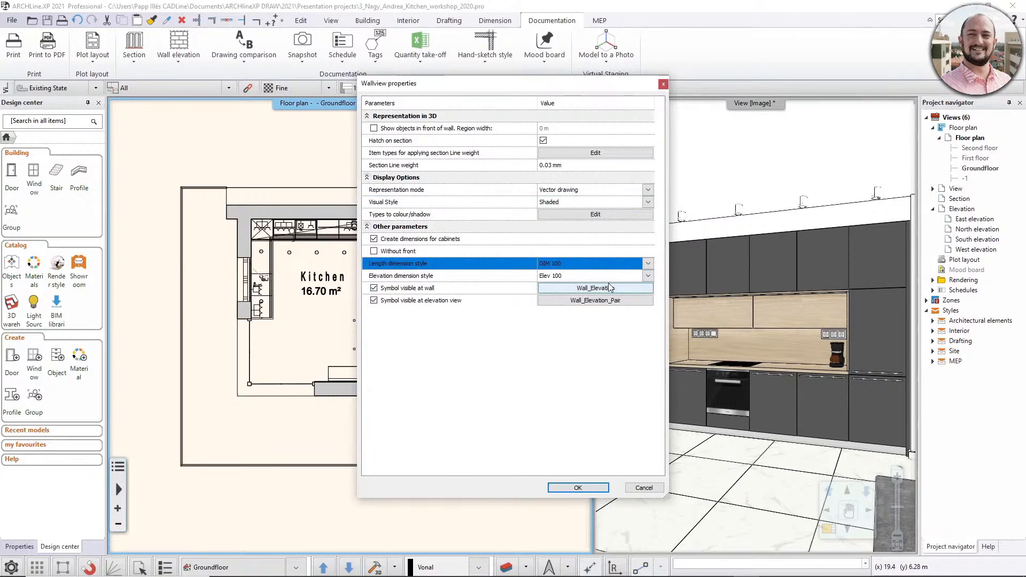
{"action": "left_click", "coordinate": [648, 276]}
{"action": "left_click", "coordinate": [648, 277]}
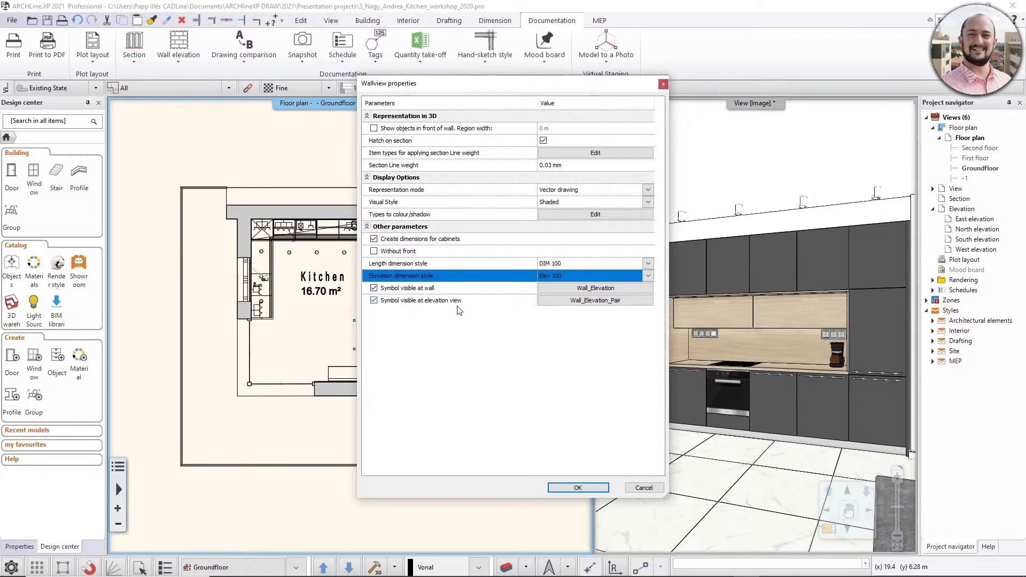
- Preview the Wall_Elevation and Wall_Elevation_Pair symbols without replacing them, and accept the wall view settings
{"action": "left_click", "coordinate": [607, 289]}
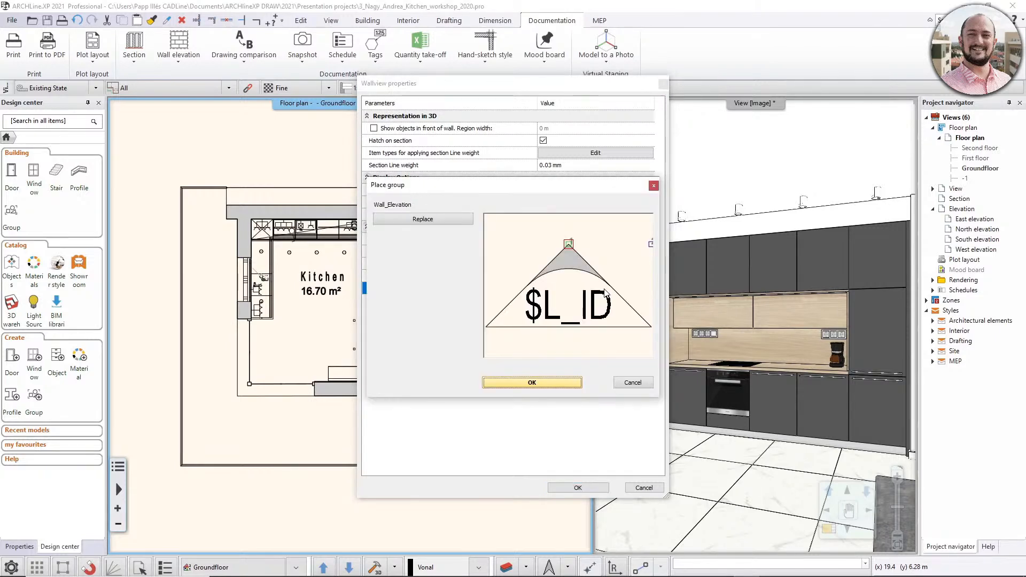
{"action": "left_click", "coordinate": [639, 382]}
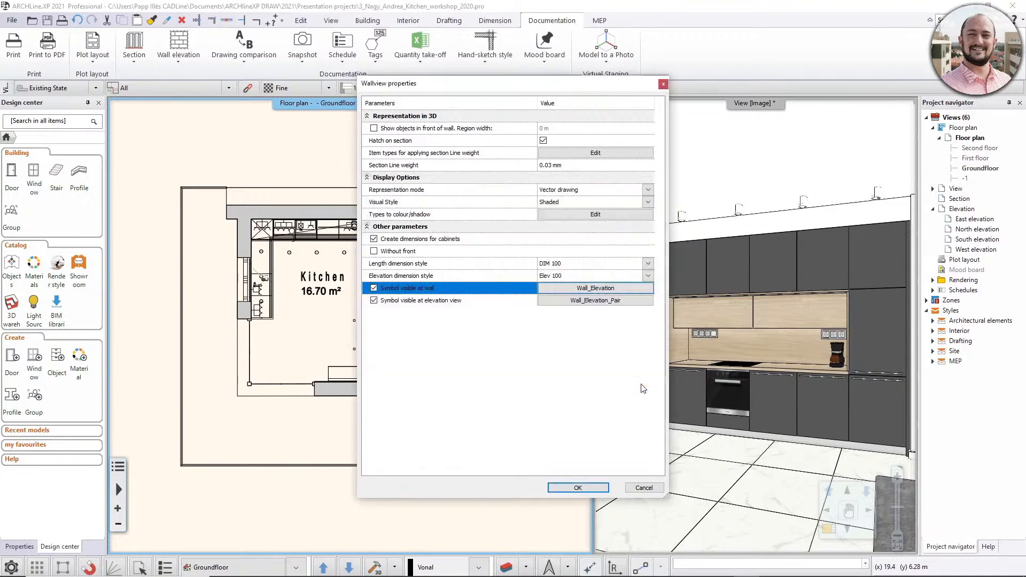
{"action": "left_click", "coordinate": [586, 303]}
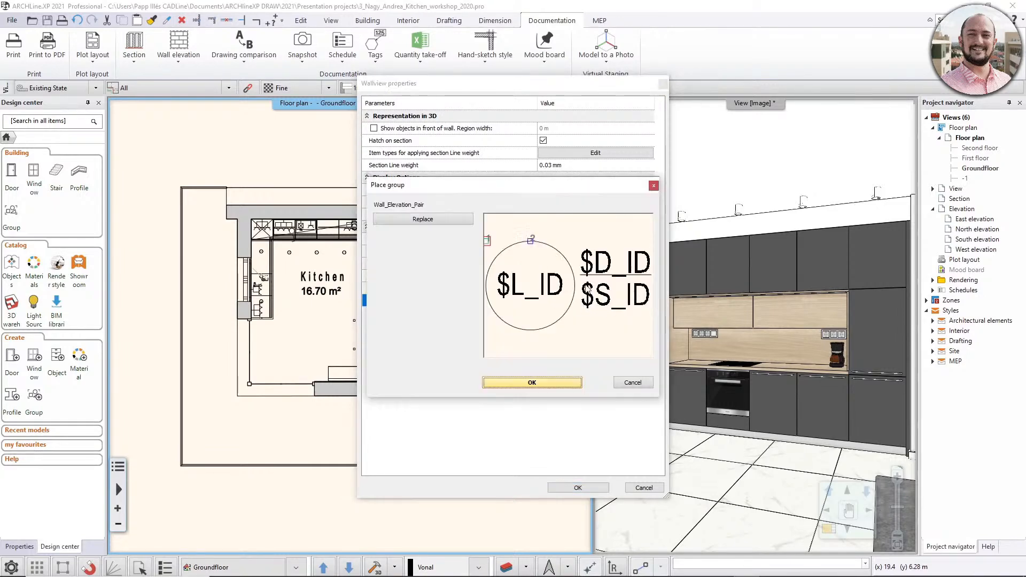
{"action": "left_click", "coordinate": [627, 383]}
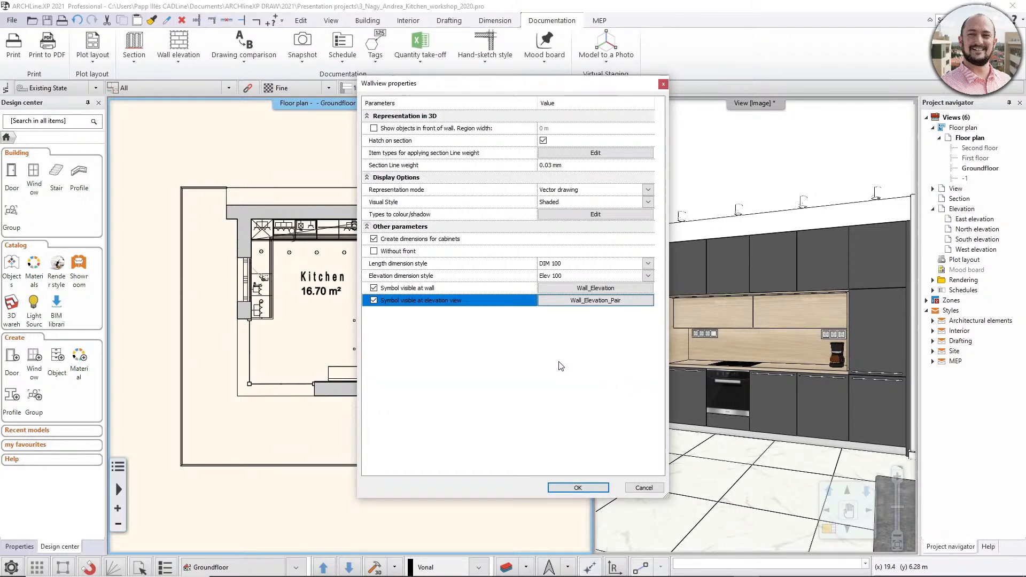
{"action": "left_click", "coordinate": [592, 489]}
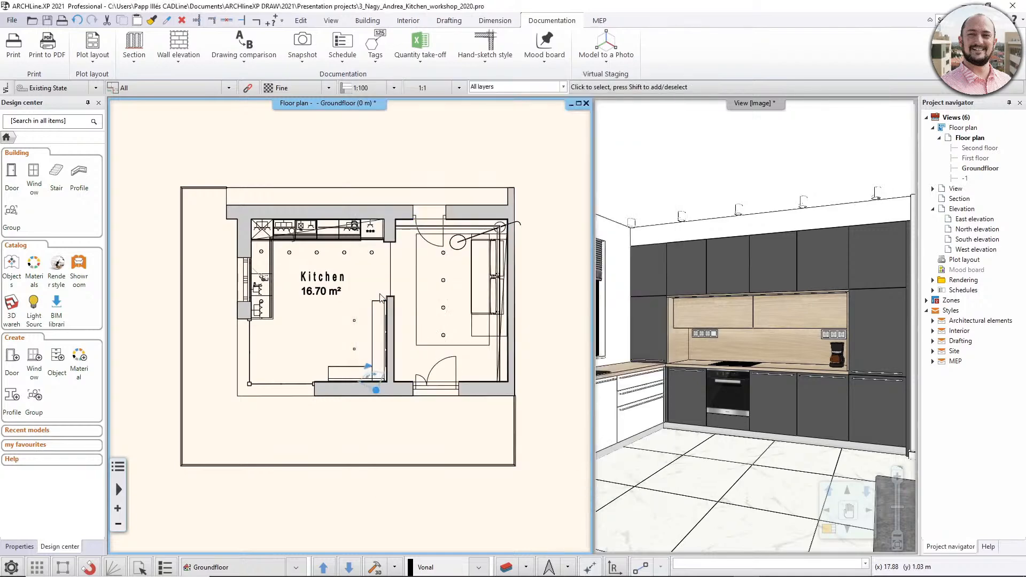
- Define an interior elevation of the kitchen's north wall, with a view region about 0.62 m deep covering the cabinet row
{"action": "scroll", "coordinate": [368, 288], "scroll_direction": "down", "scroll_amount": 1}
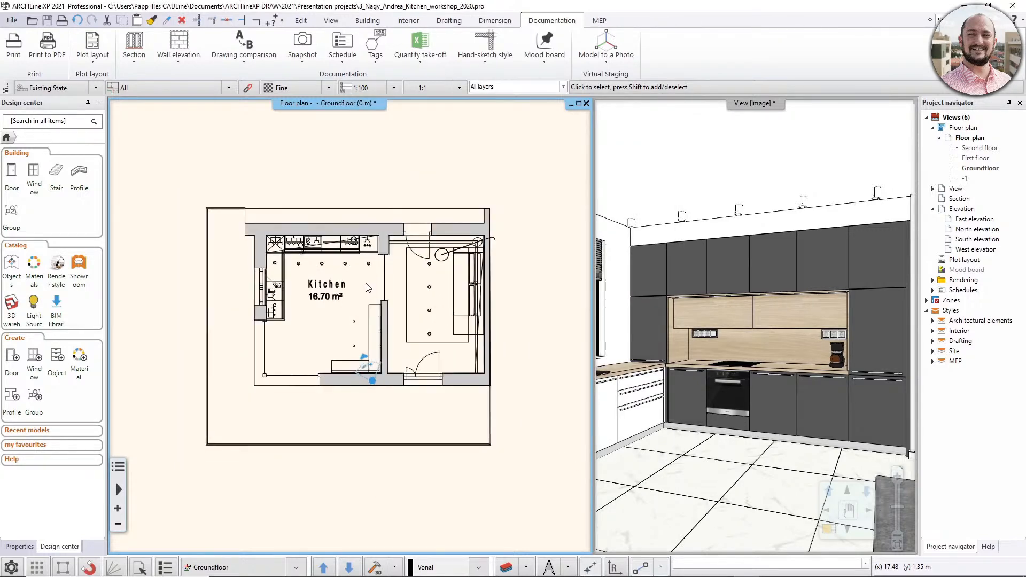
{"action": "left_click", "coordinate": [178, 60]}
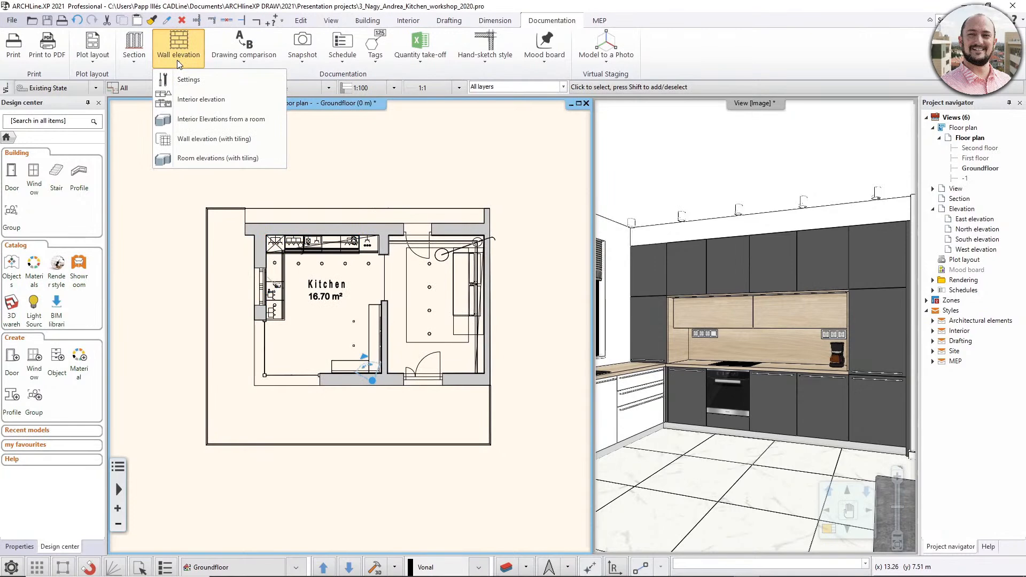
{"action": "left_click", "coordinate": [262, 103]}
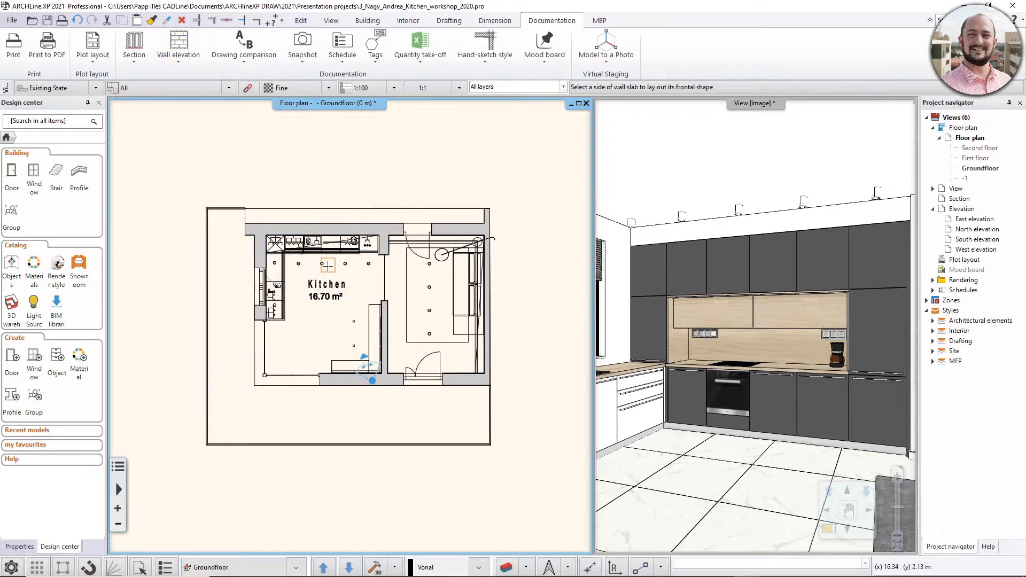
{"action": "scroll", "coordinate": [334, 263], "scroll_direction": "up", "scroll_amount": 2}
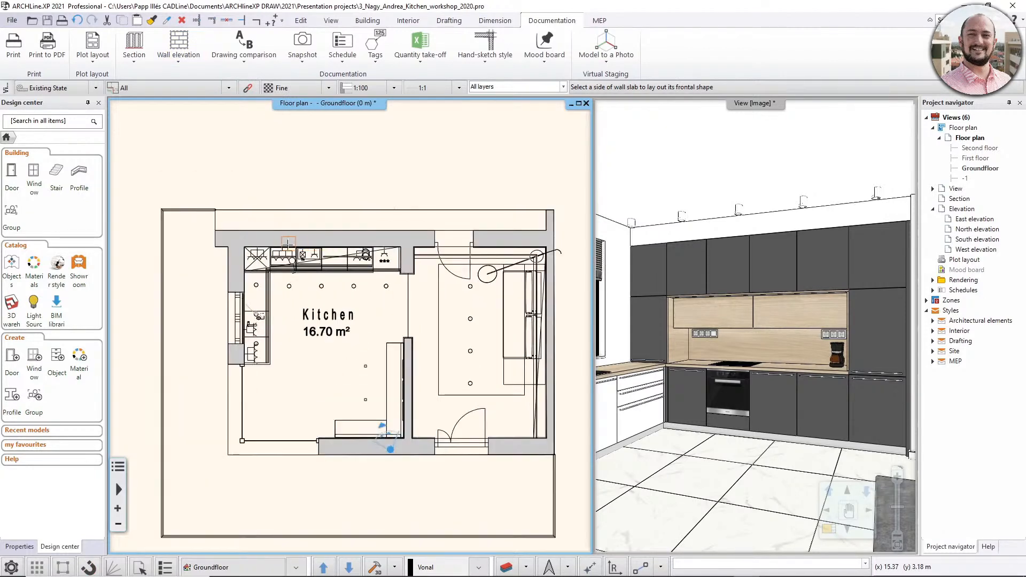
{"action": "left_click", "coordinate": [305, 246]}
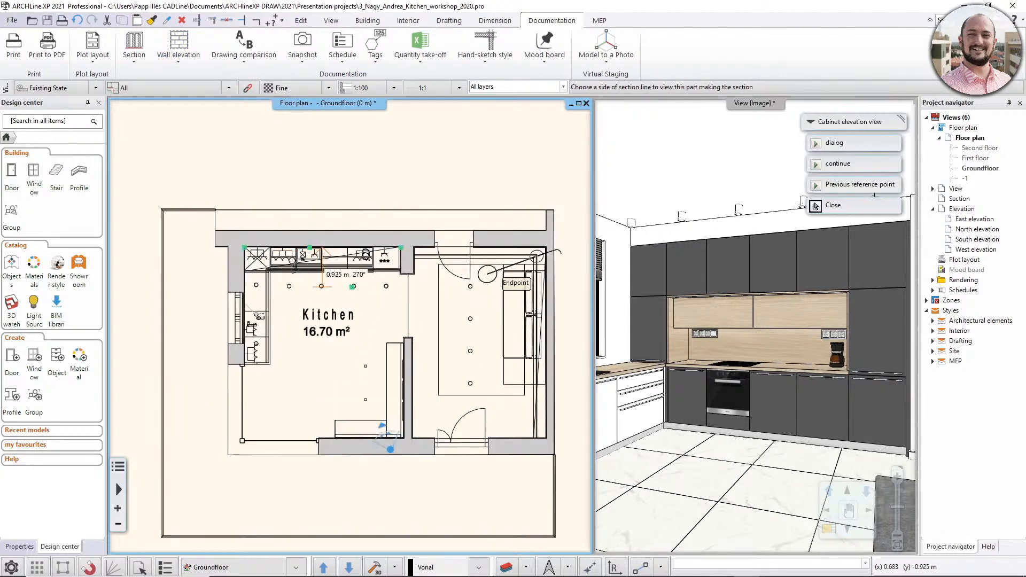
{"action": "scroll", "coordinate": [436, 260], "scroll_direction": "up", "scroll_amount": 2}
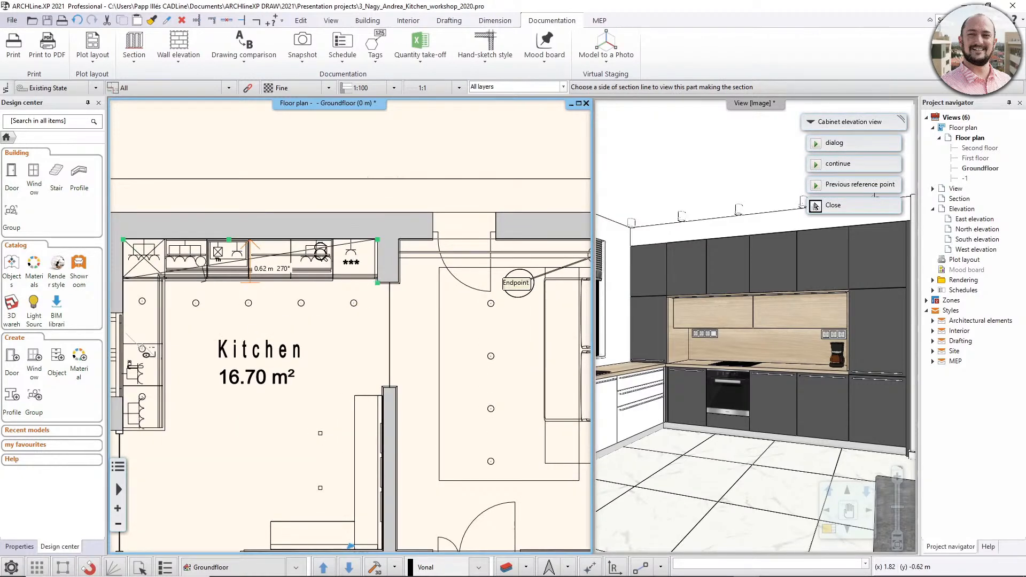
{"action": "left_click", "coordinate": [815, 206]}
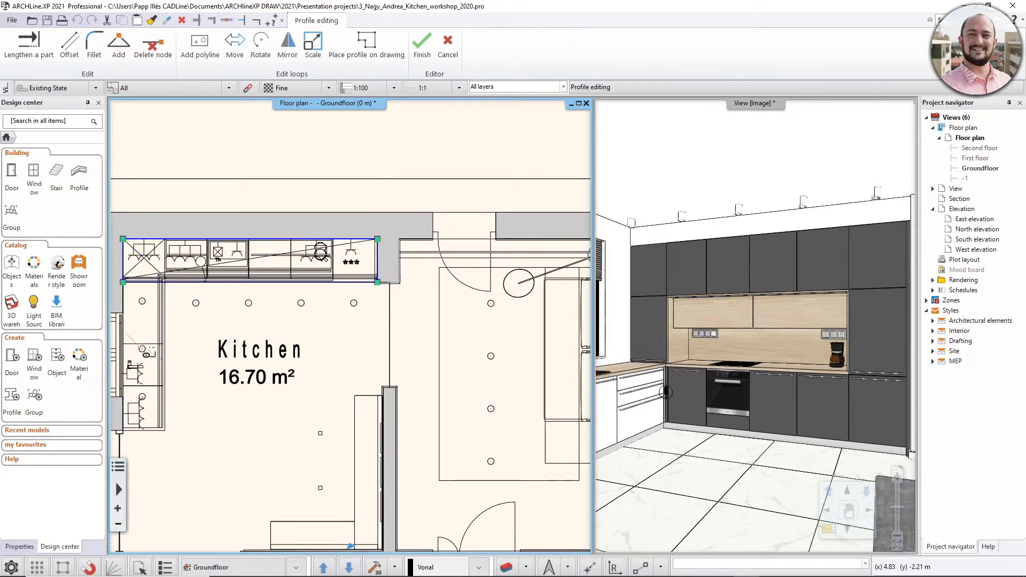
- Place the generated cabinet elevation in the empty area above the kitchen floor plan and inspect its dimensions and details
{"action": "scroll", "coordinate": [357, 322], "scroll_direction": "down", "scroll_amount": 2}
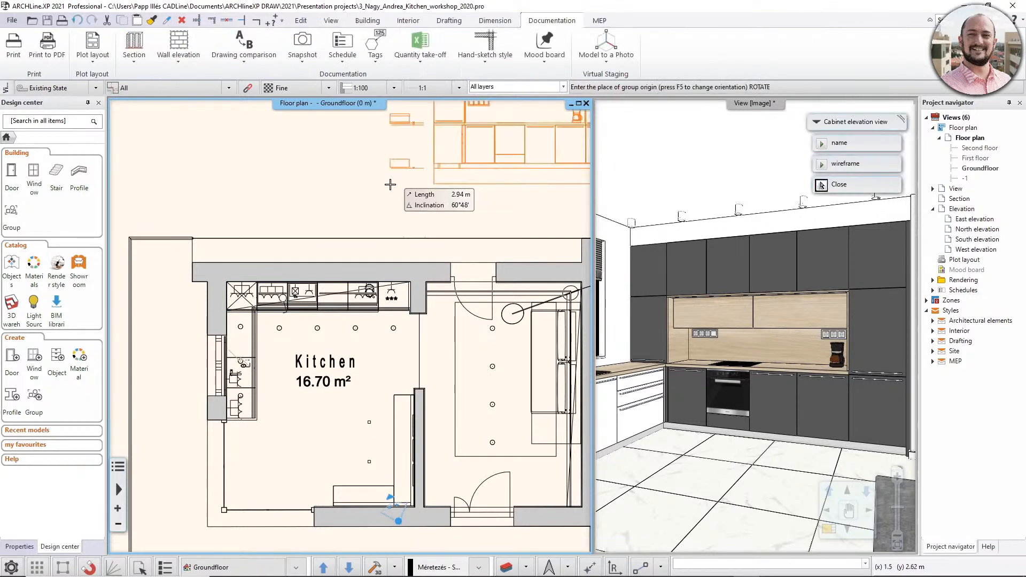
{"action": "scroll", "coordinate": [337, 224], "scroll_direction": "down", "scroll_amount": 3}
{"action": "middle_click_drag", "start_coordinate": [325, 222], "coordinate": [323, 305]}
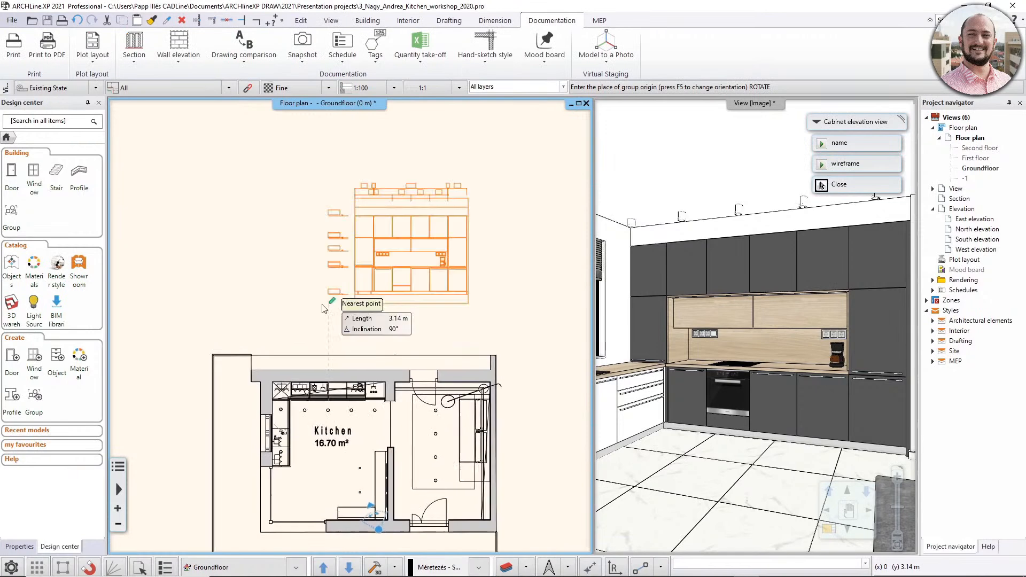
{"action": "left_click", "coordinate": [246, 278]}
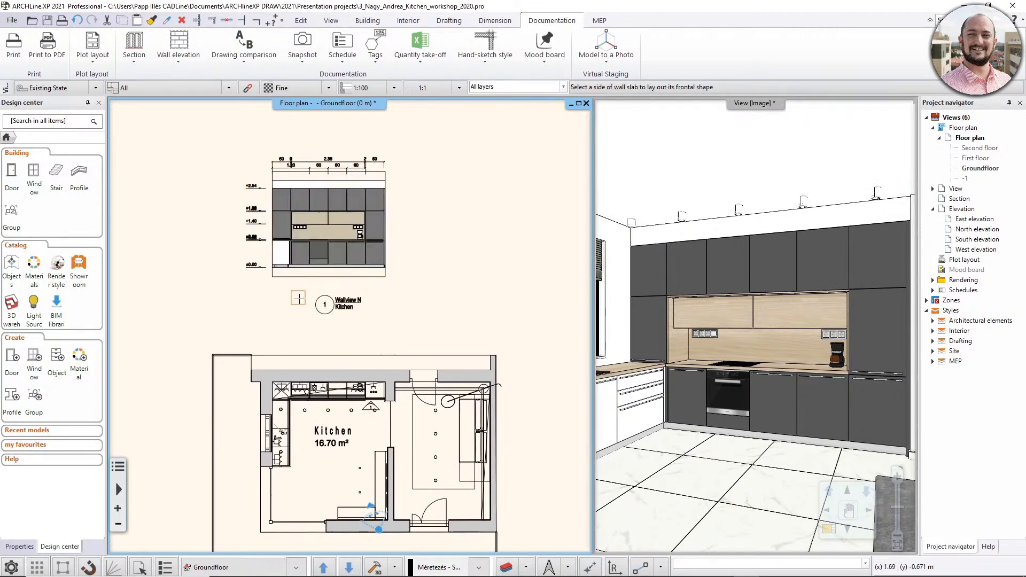
{"action": "key", "text": "Escape"}
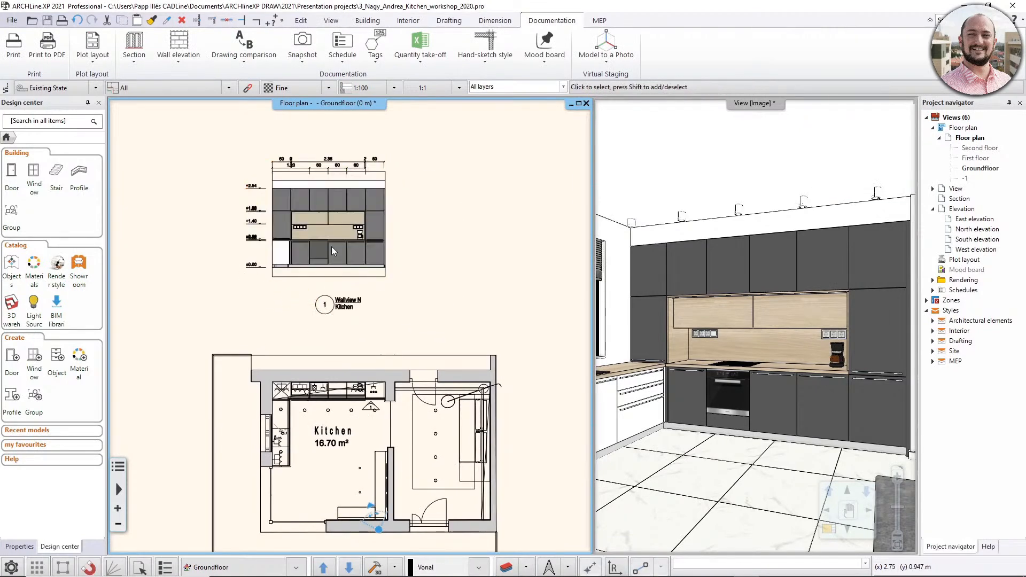
{"action": "scroll", "coordinate": [318, 230], "scroll_direction": "up", "scroll_amount": 3}
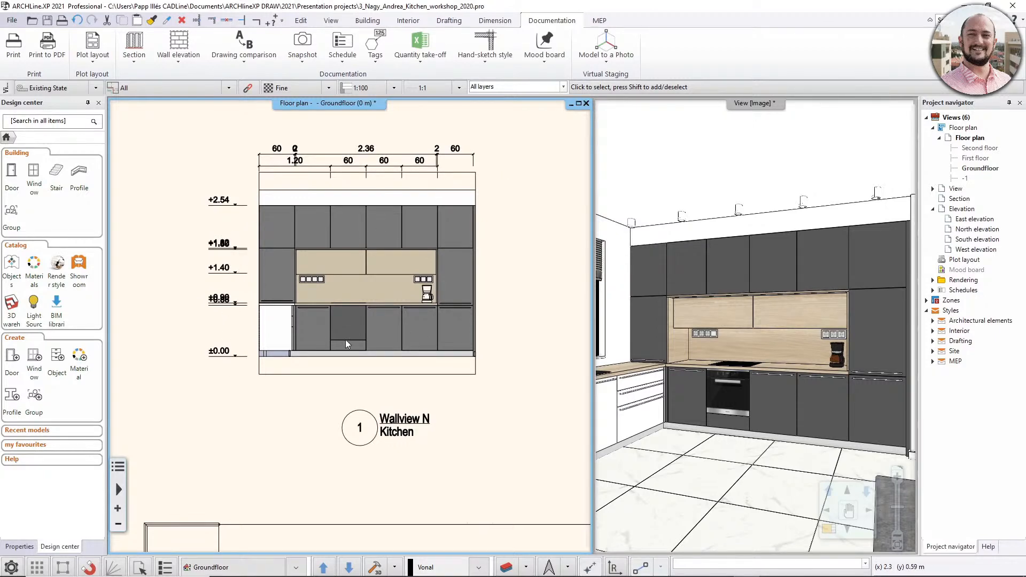
{"action": "middle_click_drag", "start_coordinate": [394, 386], "coordinate": [392, 363]}
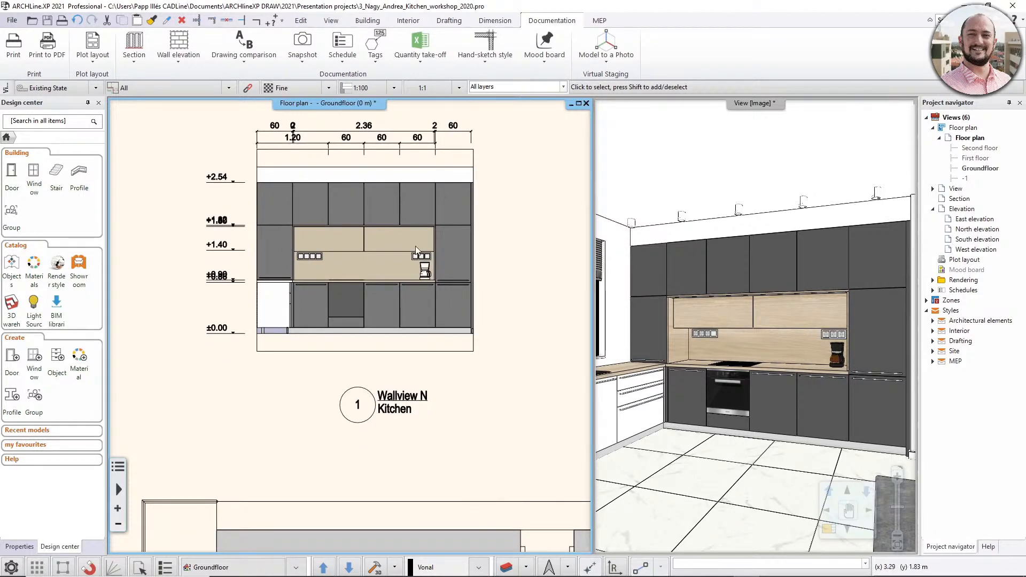
{"action": "scroll", "coordinate": [429, 290], "scroll_direction": "up", "scroll_amount": 5}
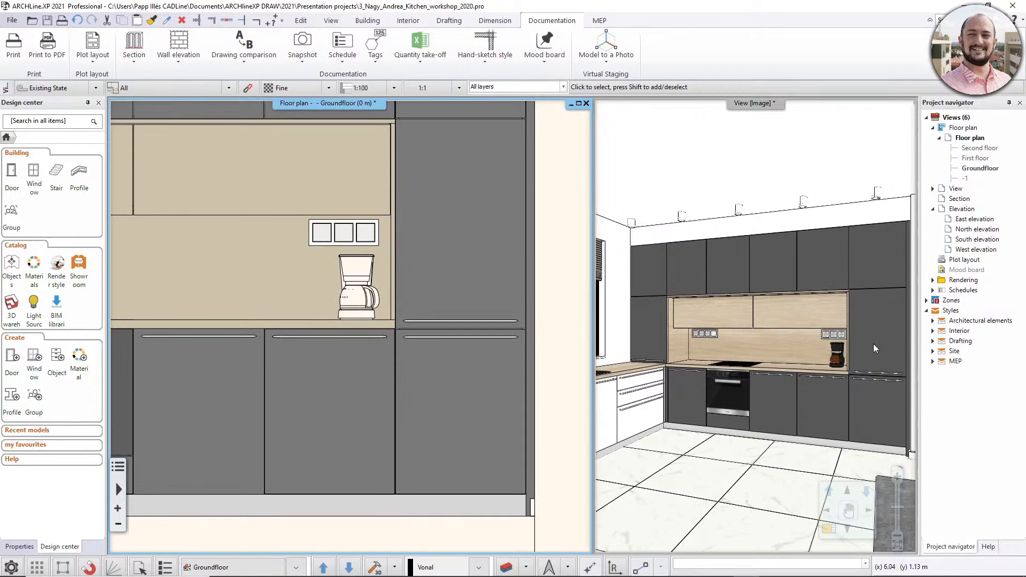
- Move the north wall's elevation marker west along the kitchen cabinet row, placing it in front of the cabinet marked Th
{"action": "scroll", "coordinate": [339, 309], "scroll_direction": "down", "scroll_amount": 4}
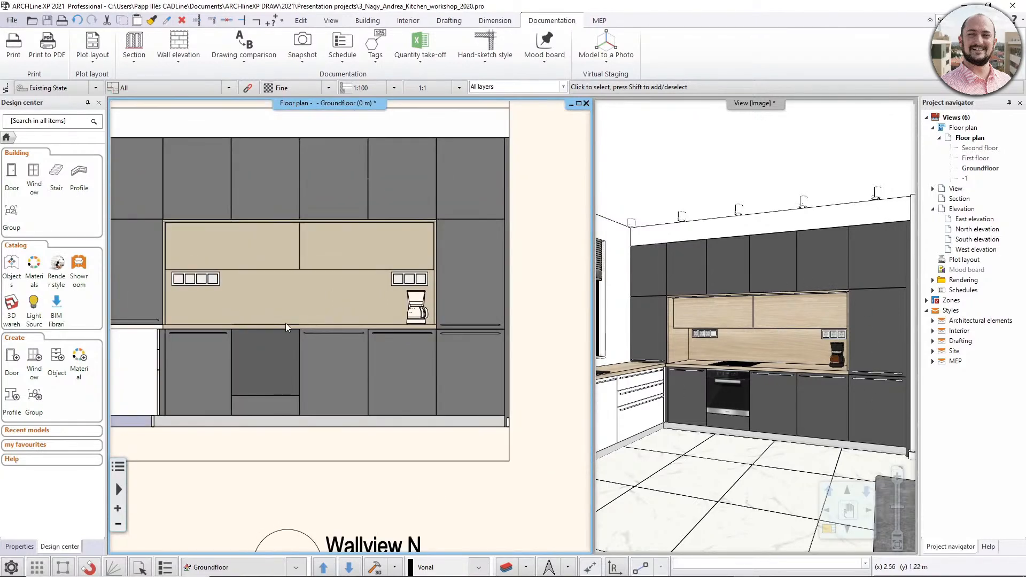
{"action": "middle_click_drag", "start_coordinate": [285, 323], "coordinate": [351, 296]}
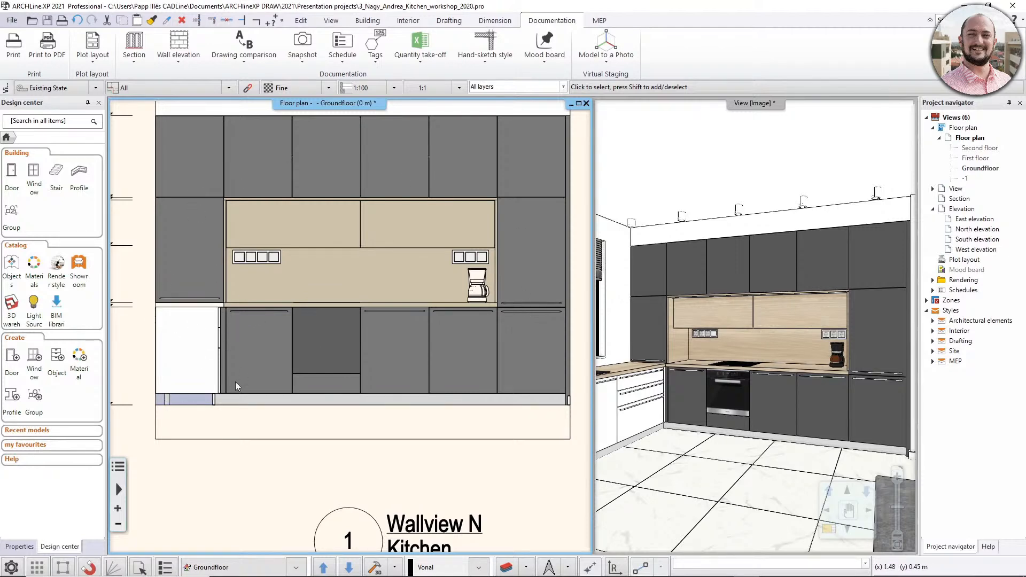
{"action": "scroll", "coordinate": [290, 341], "scroll_direction": "down", "scroll_amount": 1}
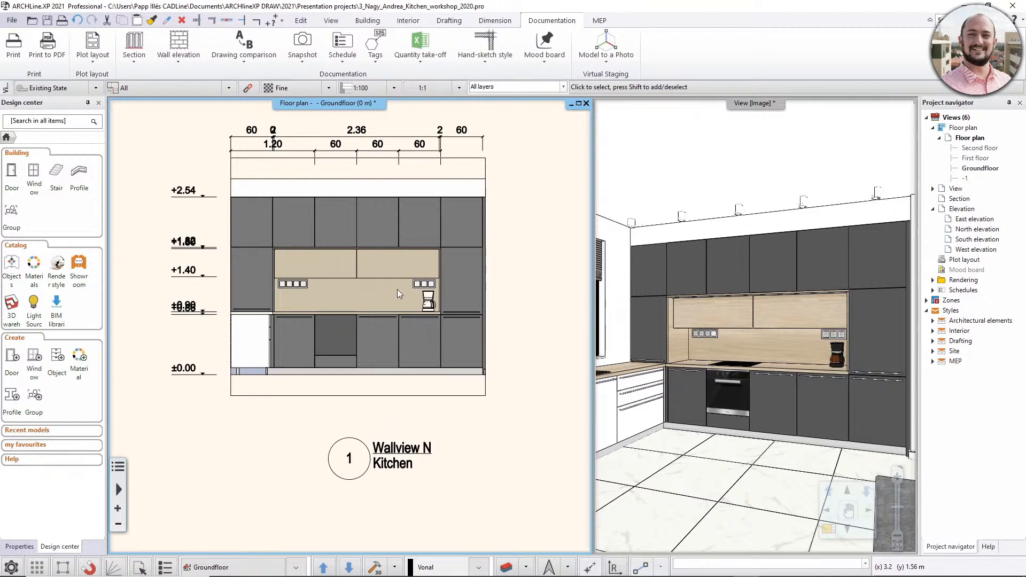
{"action": "middle_click_drag", "start_coordinate": [387, 341], "coordinate": [383, 228]}
{"action": "scroll", "coordinate": [383, 229], "scroll_direction": "down", "scroll_amount": 1}
{"action": "middle_click_drag", "start_coordinate": [381, 312], "coordinate": [373, 269]}
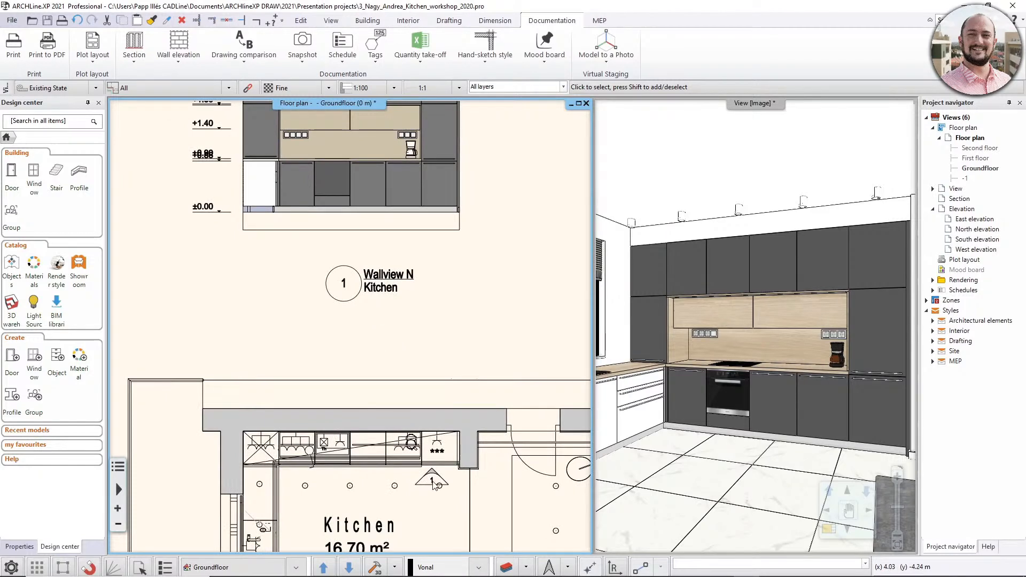
{"action": "scroll", "coordinate": [428, 478], "scroll_direction": "up", "scroll_amount": 2}
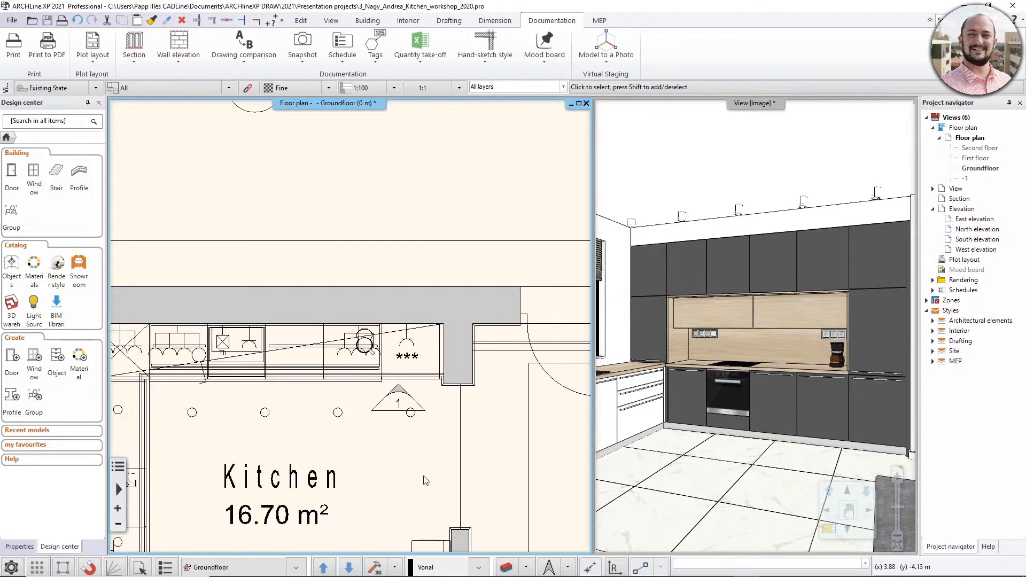
{"action": "left_click", "coordinate": [398, 400]}
{"action": "left_click", "coordinate": [398, 400]}
{"action": "left_click", "coordinate": [428, 405]}
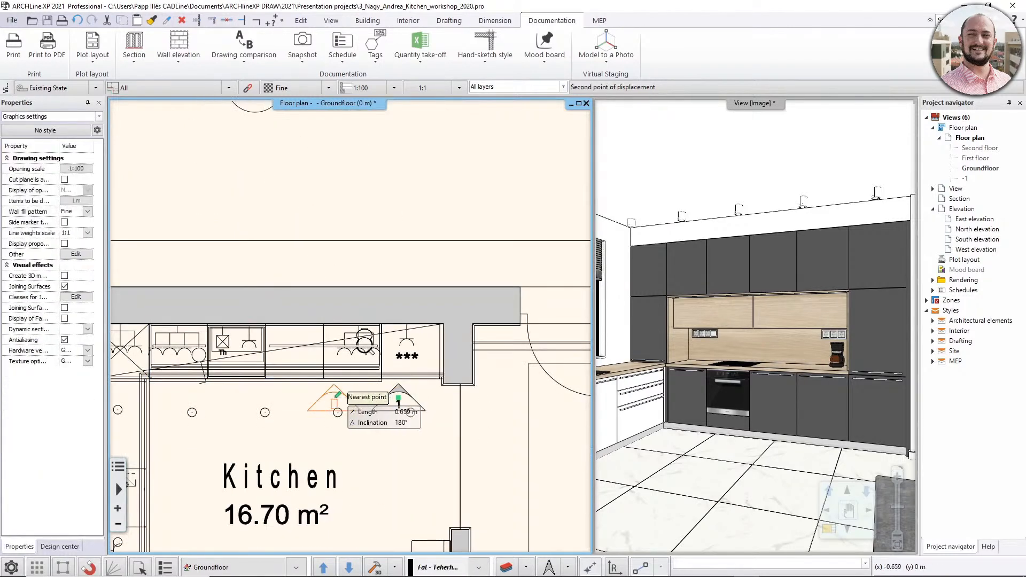
{"action": "left_click", "coordinate": [246, 400]}
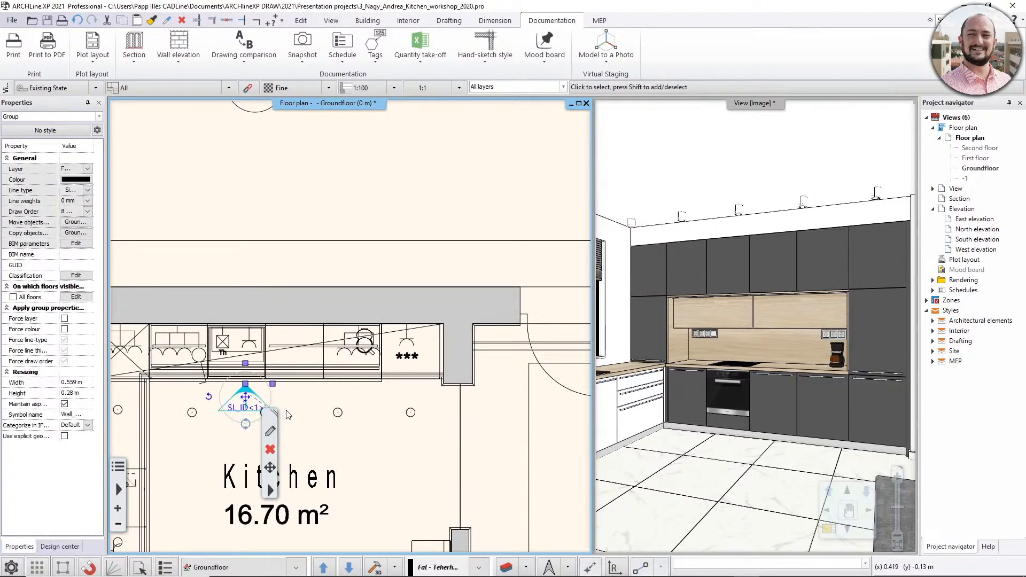
{"action": "left_click", "coordinate": [307, 421]}
- Change the elevation's linked number to KE01 in the label under the drawing
{"action": "scroll", "coordinate": [307, 416], "scroll_direction": "down", "scroll_amount": 2}
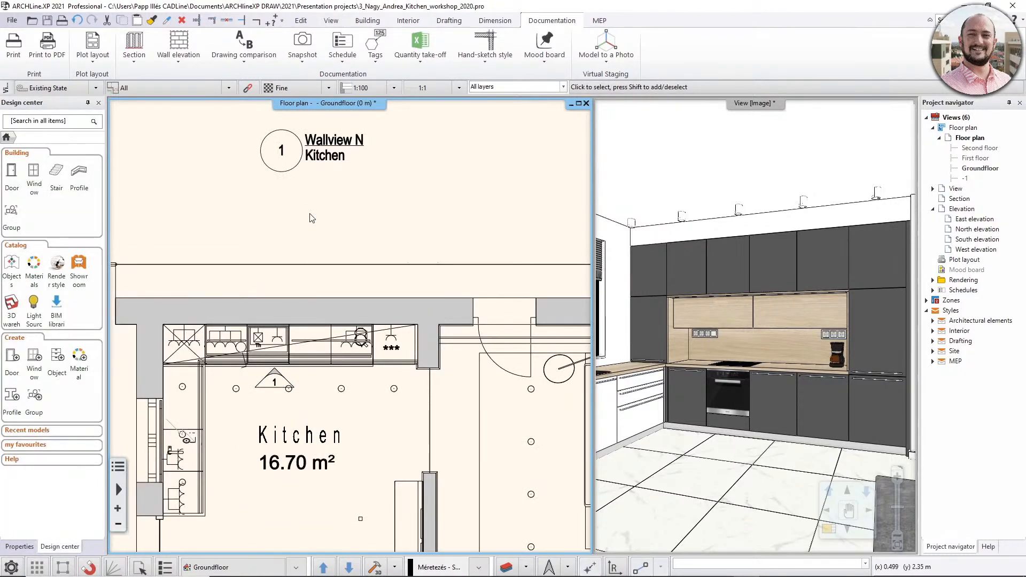
{"action": "left_click", "coordinate": [325, 163]}
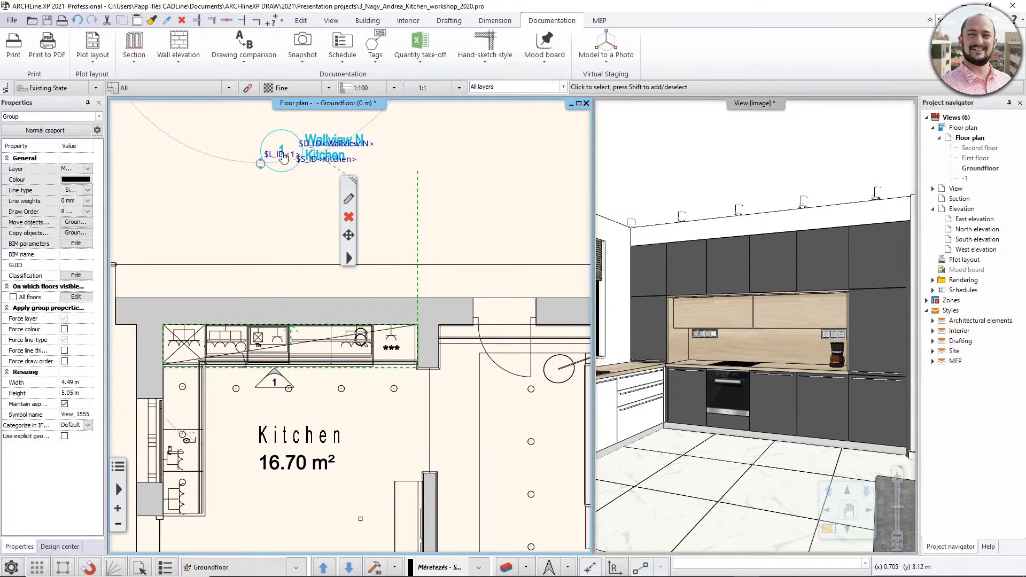
{"action": "double_click", "coordinate": [279, 156]}
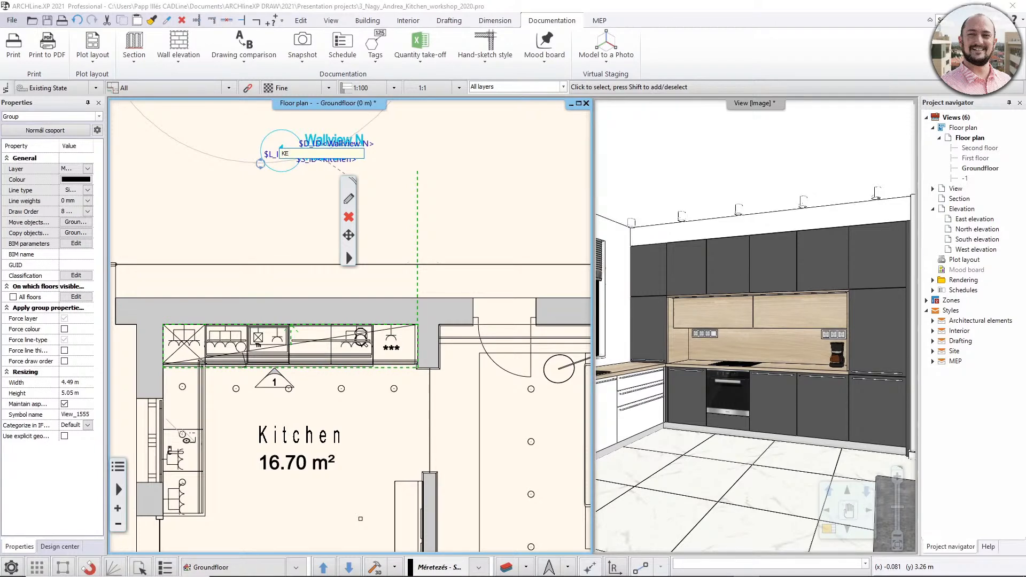
{"action": "type", "text": "KE01"}
{"action": "key", "text": "Return"}
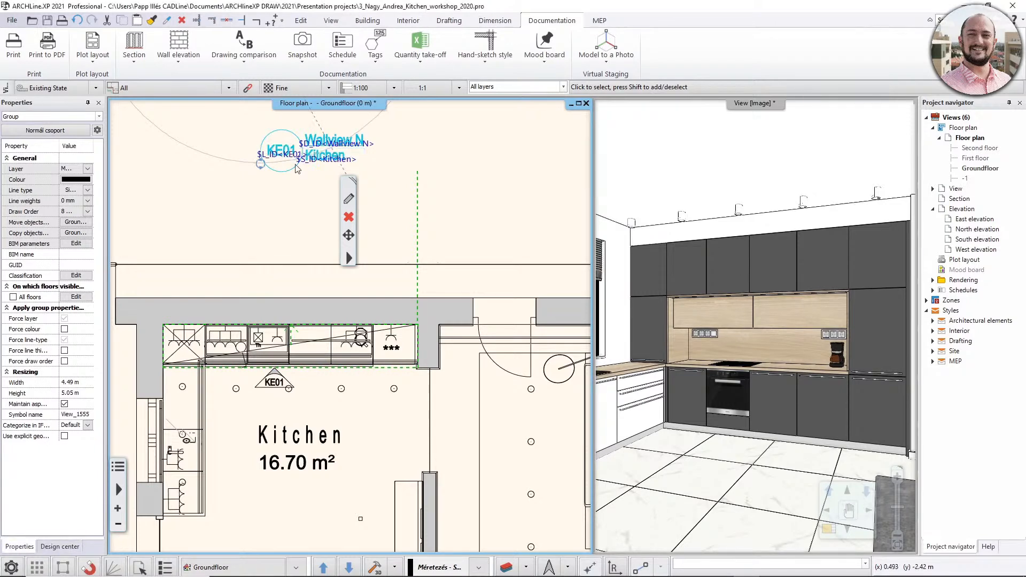
{"action": "key", "text": "Escape"}
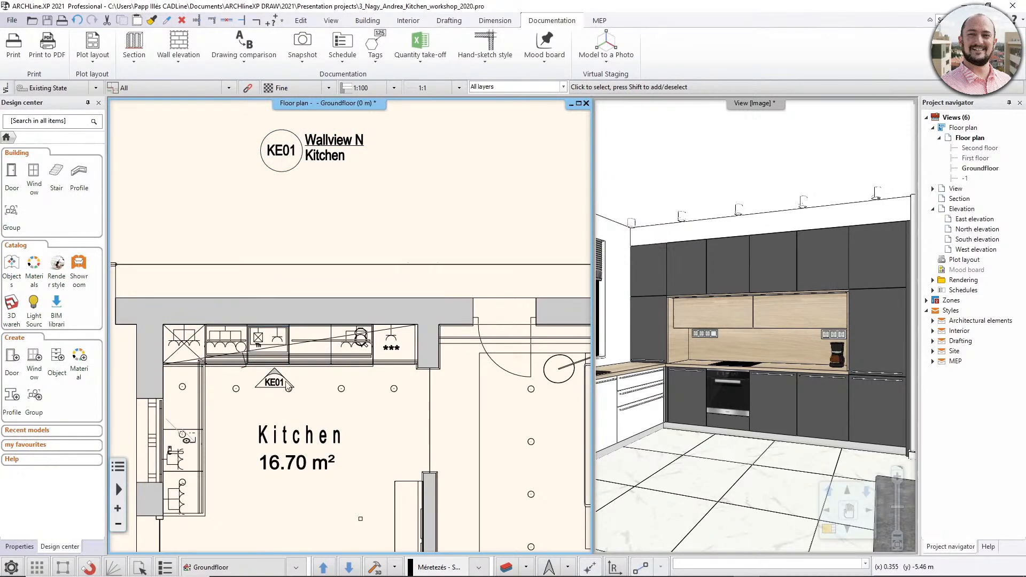
- Select the KE01 elevation group to examine its source region on the plan and its editable label texts
{"action": "scroll", "coordinate": [288, 273], "scroll_direction": "down", "scroll_amount": 3}
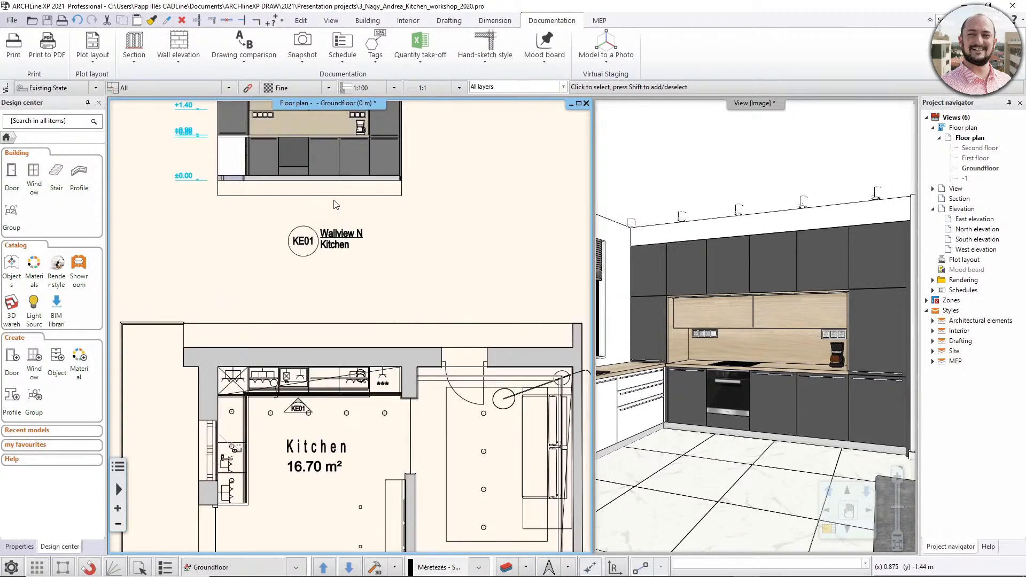
{"action": "left_click", "coordinate": [336, 202]}
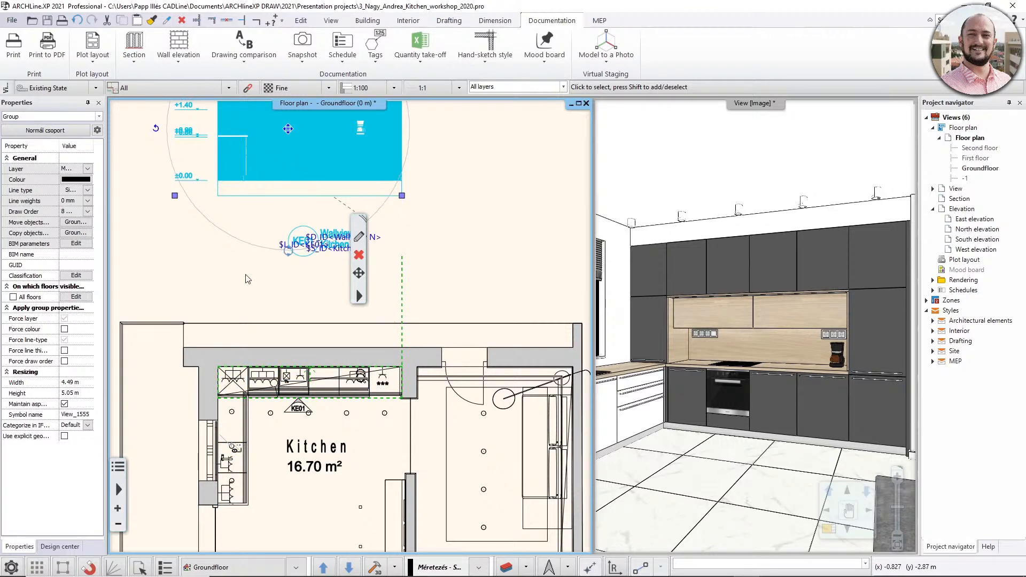
{"action": "left_click", "coordinate": [270, 283]}
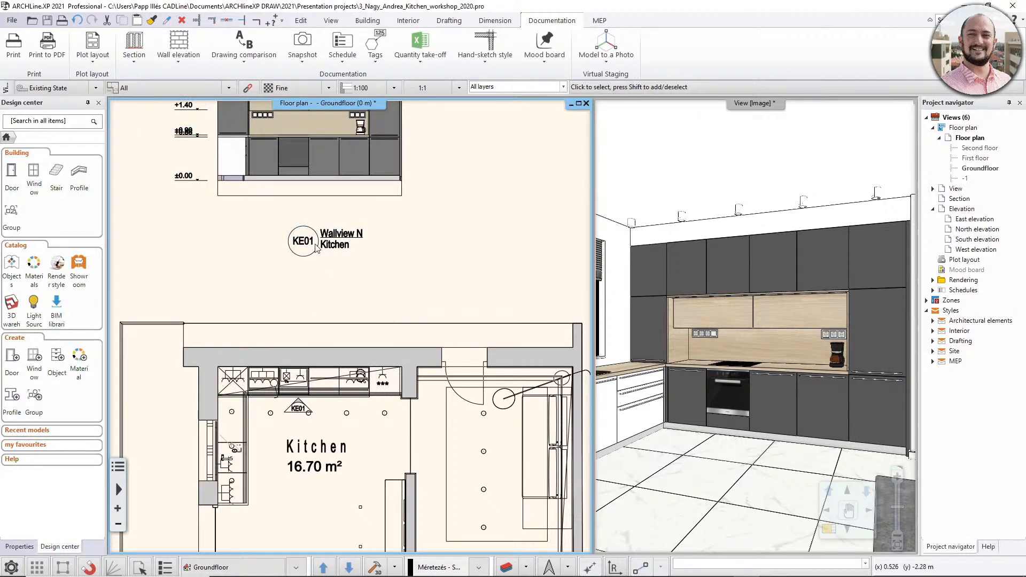
{"action": "left_click", "coordinate": [331, 245]}
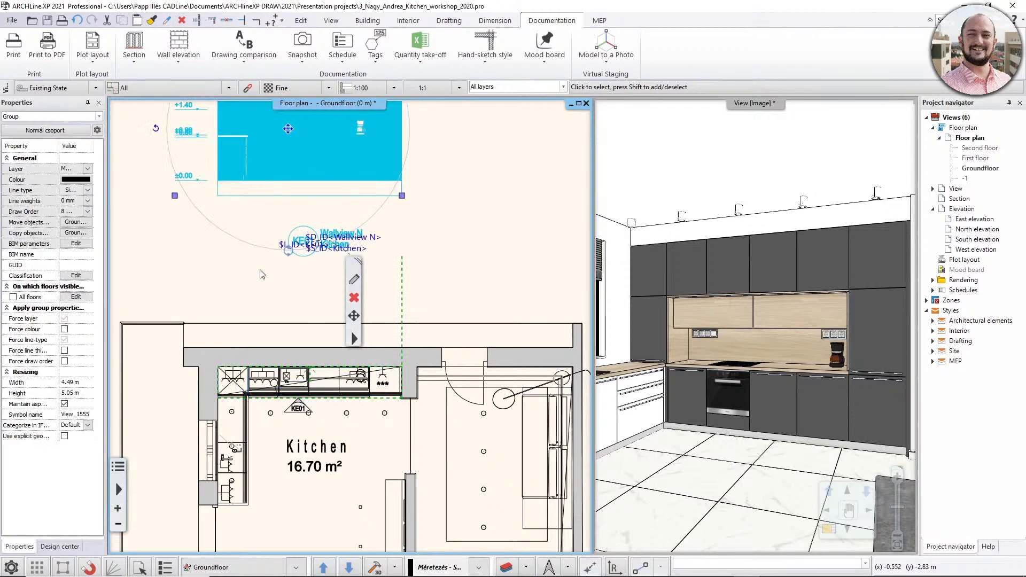
{"action": "left_click", "coordinate": [309, 277]}
{"action": "scroll", "coordinate": [340, 245], "scroll_direction": "up", "scroll_amount": 2}
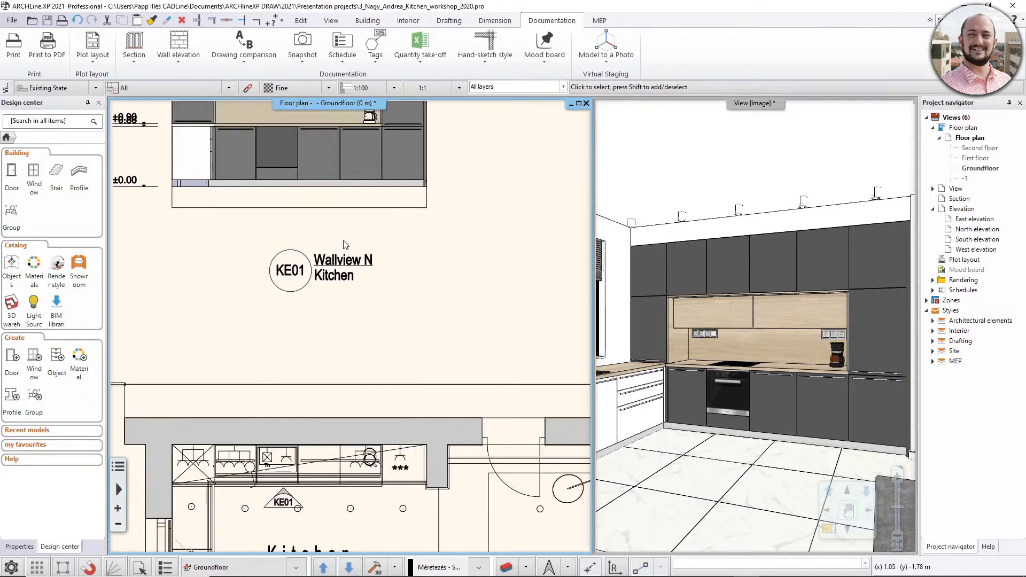
- Rename the KE01 elevation's title to "Cabinet w fronts", keeping Kitchen as its second line
{"action": "left_click", "coordinate": [342, 263]}
{"action": "double_click", "coordinate": [350, 265]}
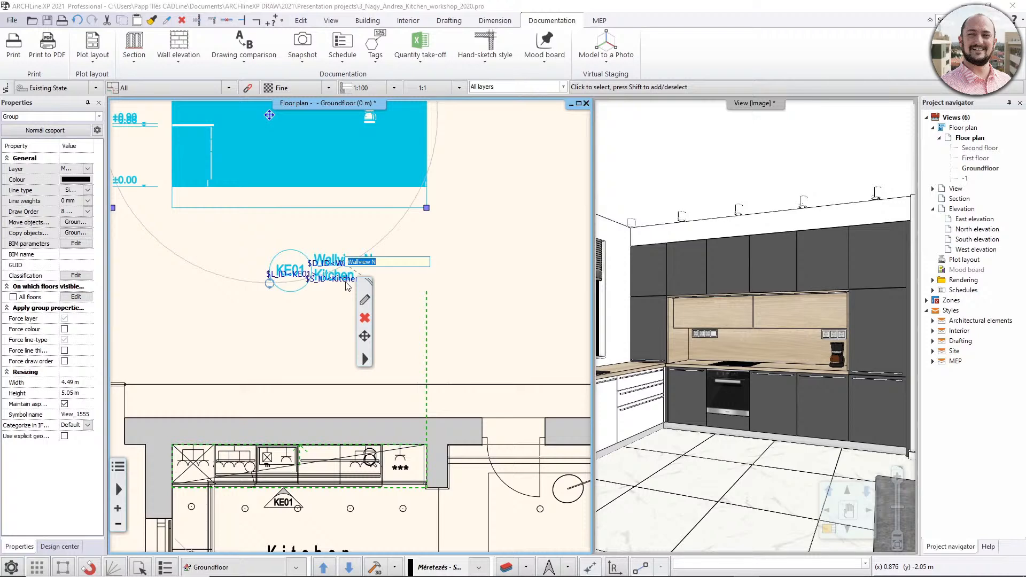
{"action": "key", "text": "Return"}
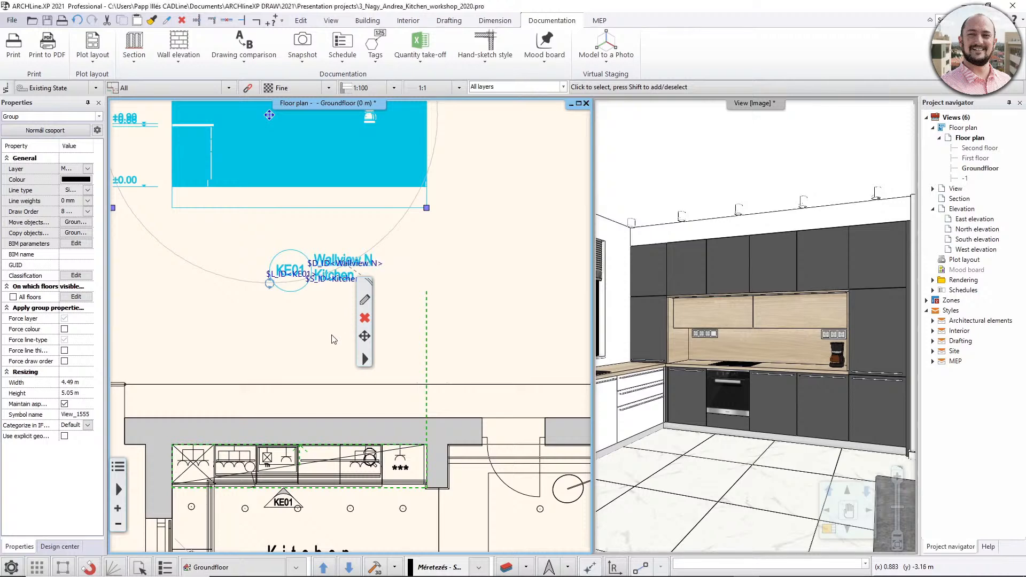
{"action": "middle_click_drag", "start_coordinate": [335, 303], "coordinate": [345, 239]}
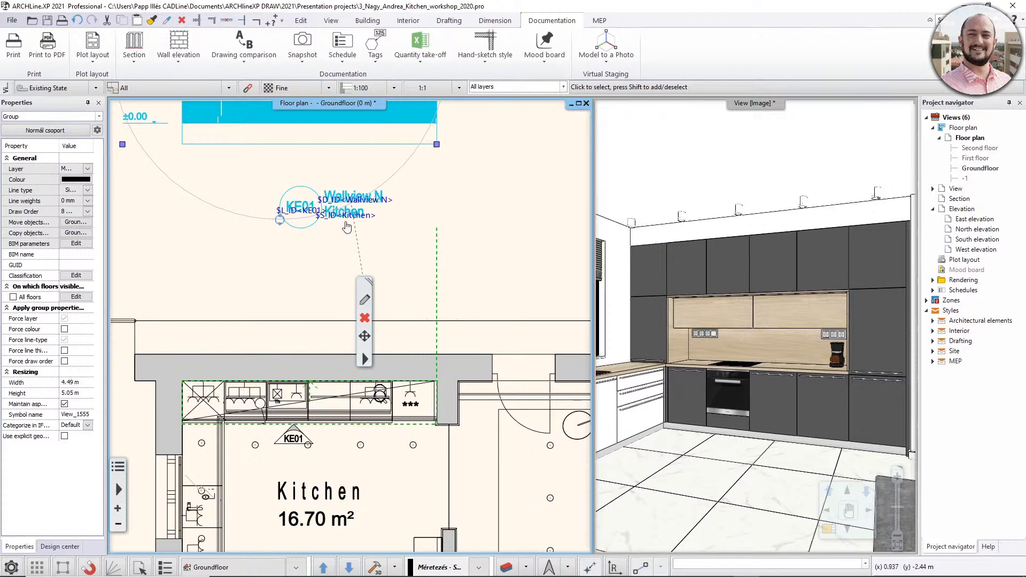
{"action": "double_click", "coordinate": [372, 199]}
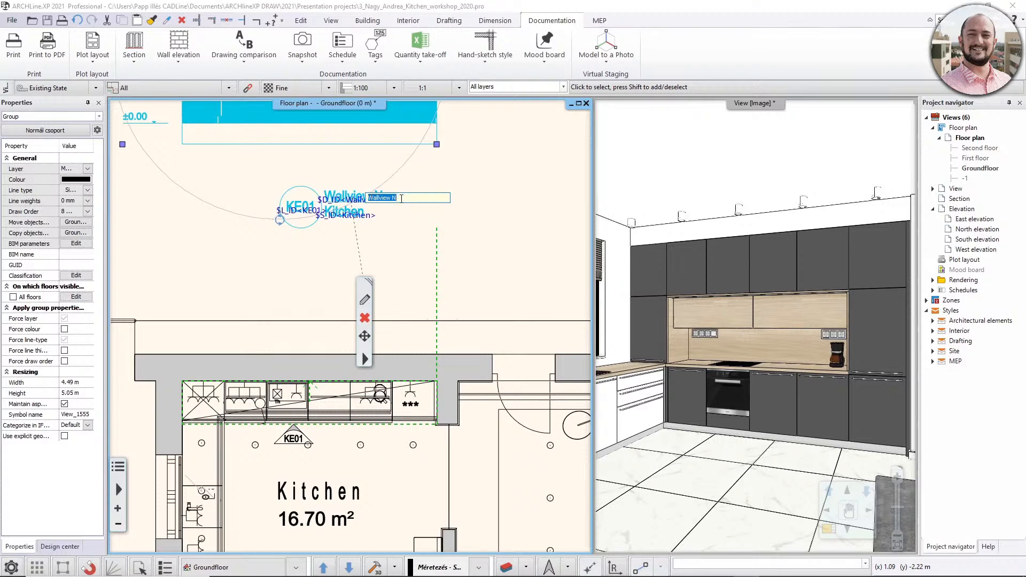
{"action": "type", "text": "Cabinet"}
{"action": "key", "text": "Return"}
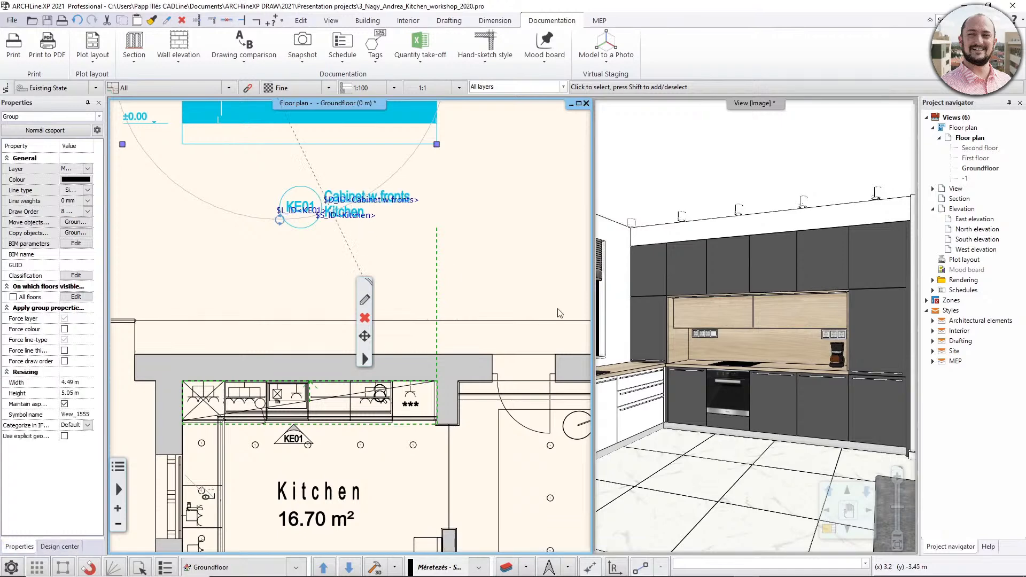
{"action": "left_click", "coordinate": [442, 261]}
- Set the wall elevation properties to draw cabinets without fronts
{"action": "scroll", "coordinate": [382, 281], "scroll_direction": "down", "scroll_amount": 2}
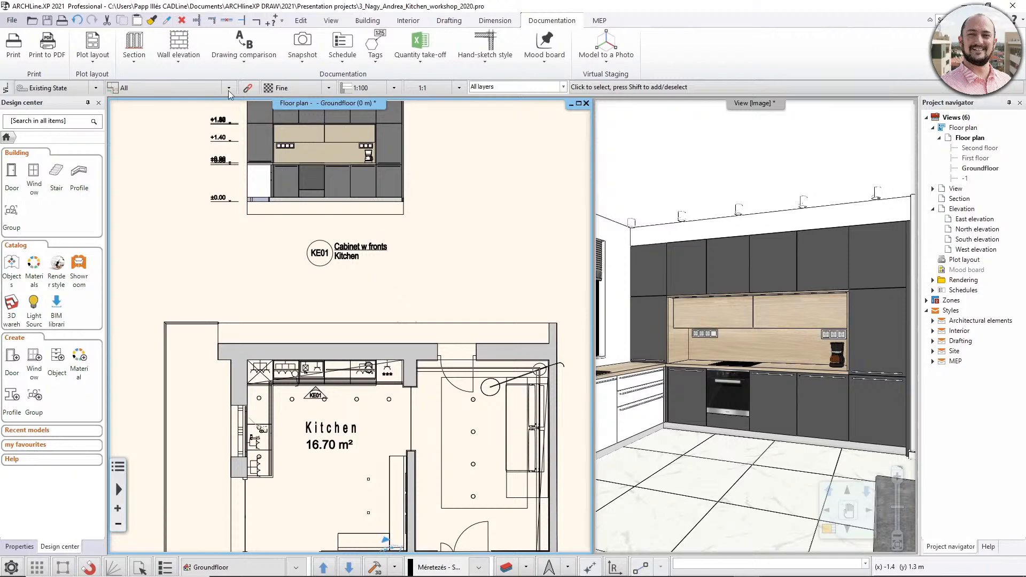
{"action": "left_click", "coordinate": [179, 56]}
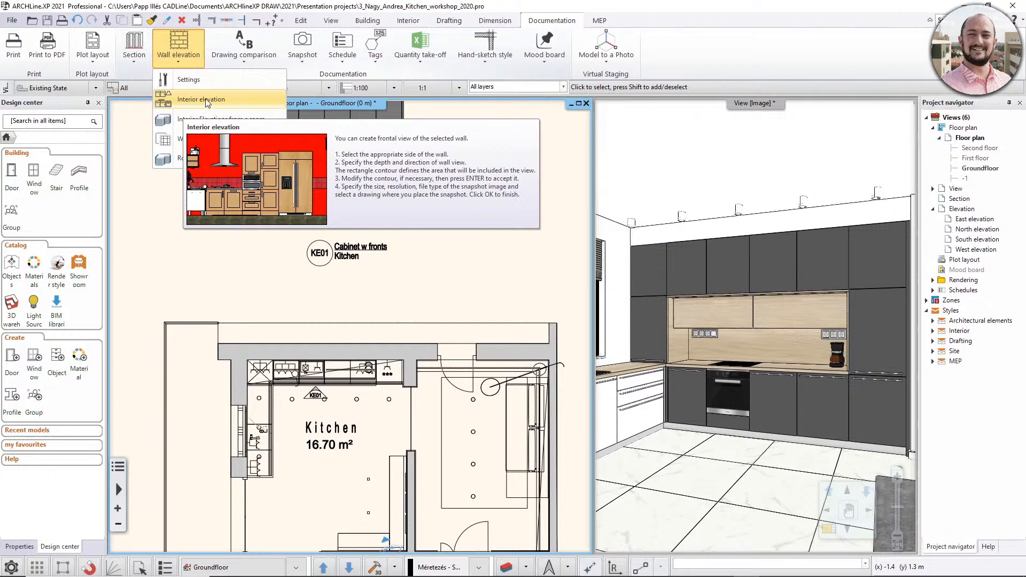
{"action": "left_click", "coordinate": [194, 81]}
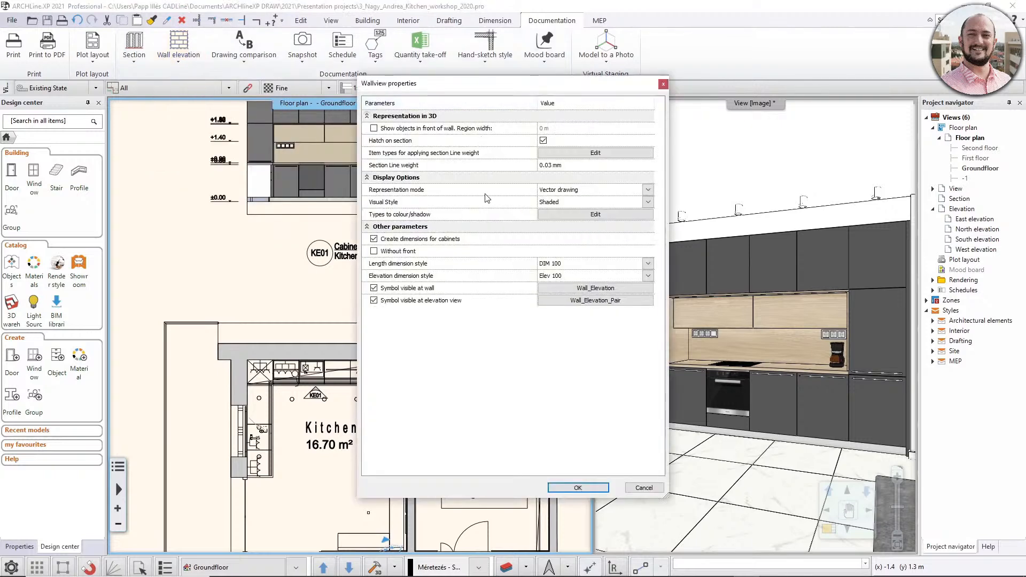
{"action": "left_click", "coordinate": [374, 251]}
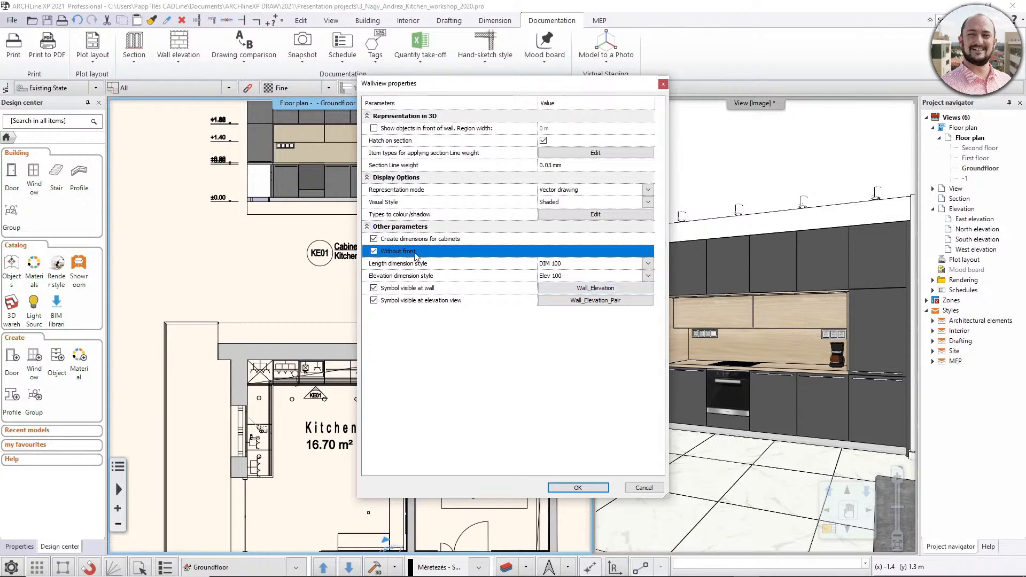
{"action": "left_click", "coordinate": [578, 488]}
- Create a second interior elevation of the kitchen's north wall, about 0.64 m deep, and place it to the right of the KE01 elevation
{"action": "left_click", "coordinate": [184, 62]}
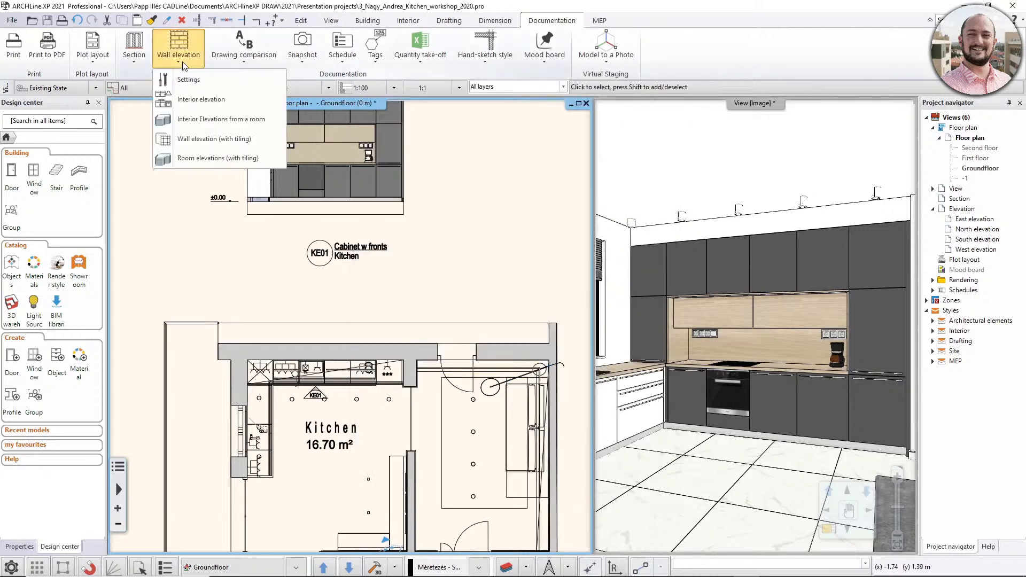
{"action": "left_click", "coordinate": [192, 99]}
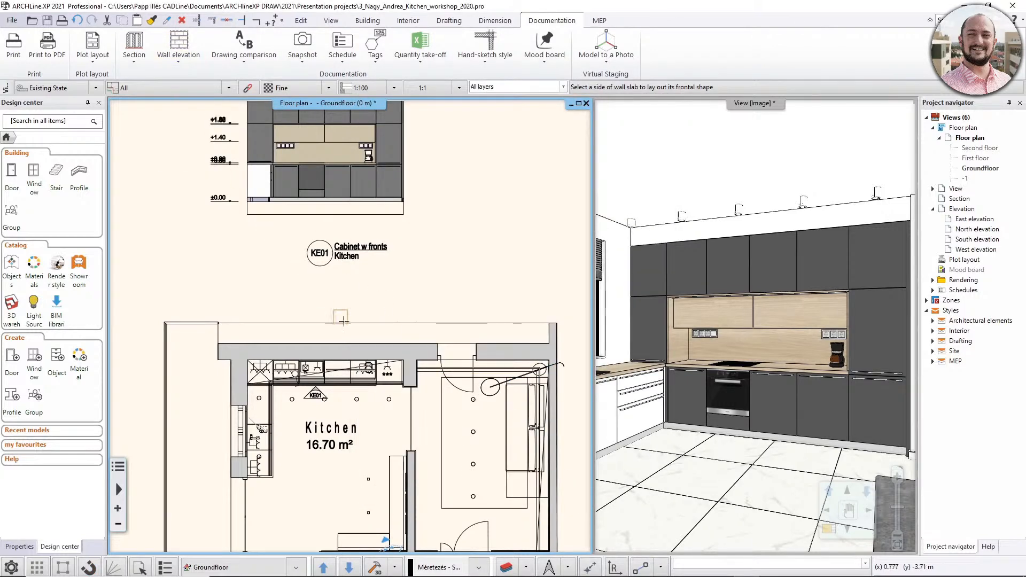
{"action": "left_click", "coordinate": [379, 355]}
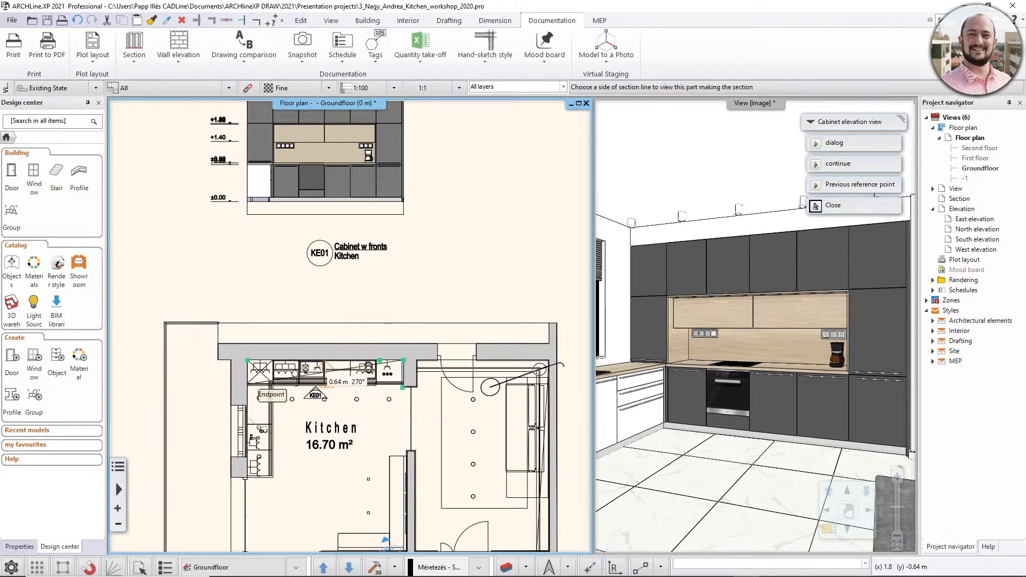
{"action": "left_click", "coordinate": [315, 389]}
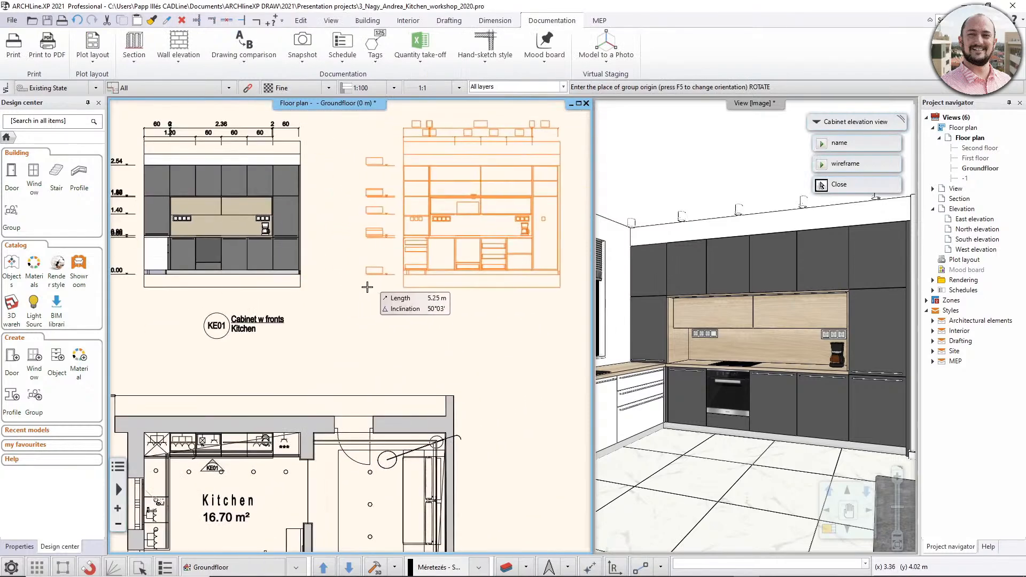
{"action": "left_click", "coordinate": [368, 287]}
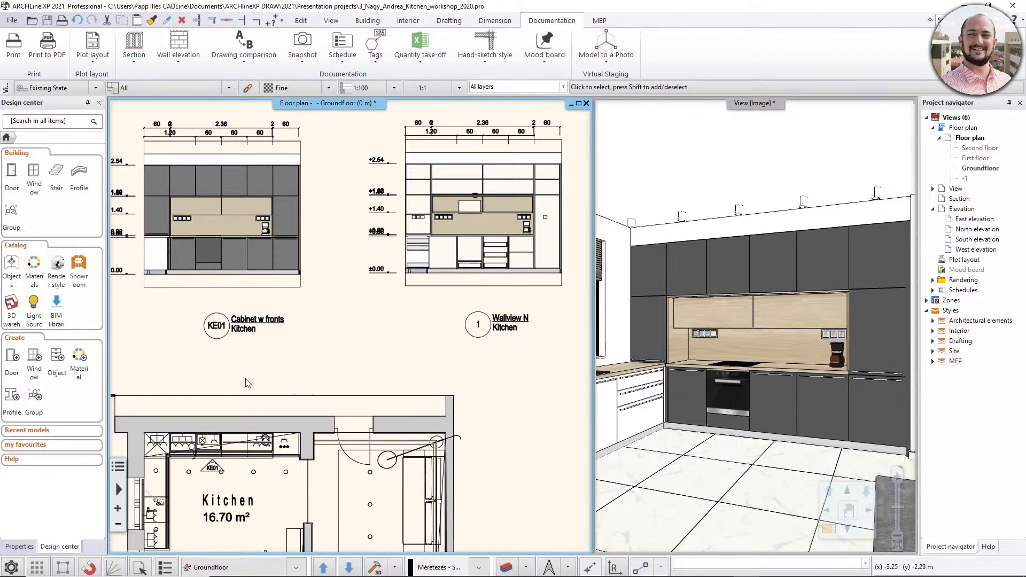
- Open the group of the elevation without cabinet fronts for editing, around its overlapping level marks
{"action": "right_click", "coordinate": [448, 255]}
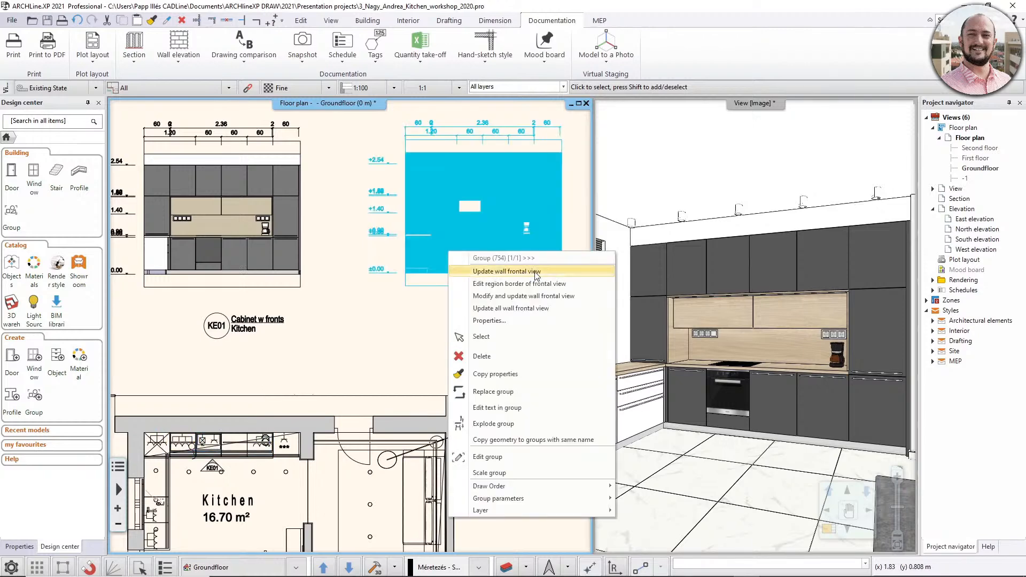
{"action": "left_click", "coordinate": [344, 324]}
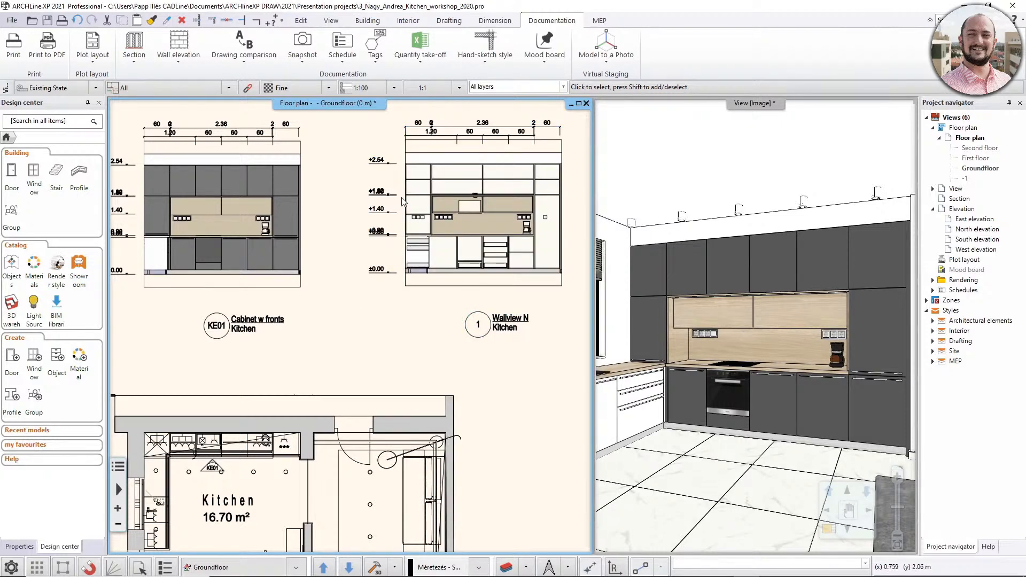
{"action": "scroll", "coordinate": [398, 219], "scroll_direction": "up", "scroll_amount": 2}
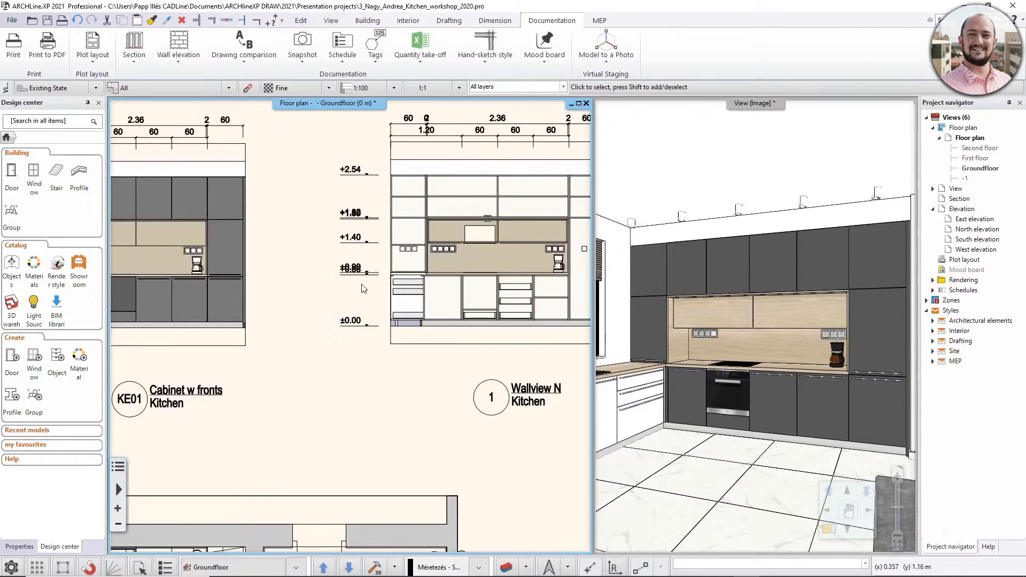
{"action": "left_click", "coordinate": [364, 277]}
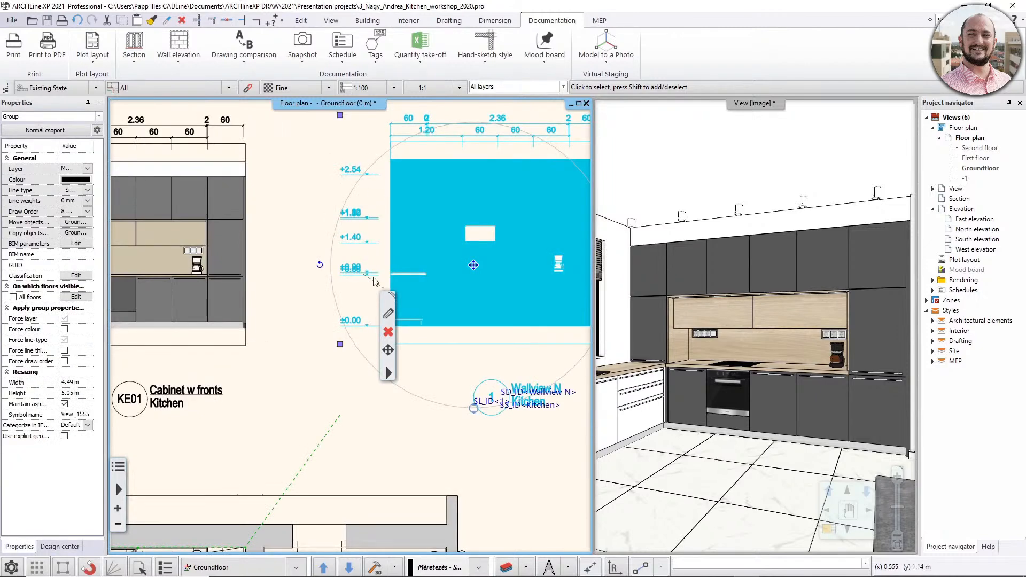
{"action": "right_click", "coordinate": [372, 277]}
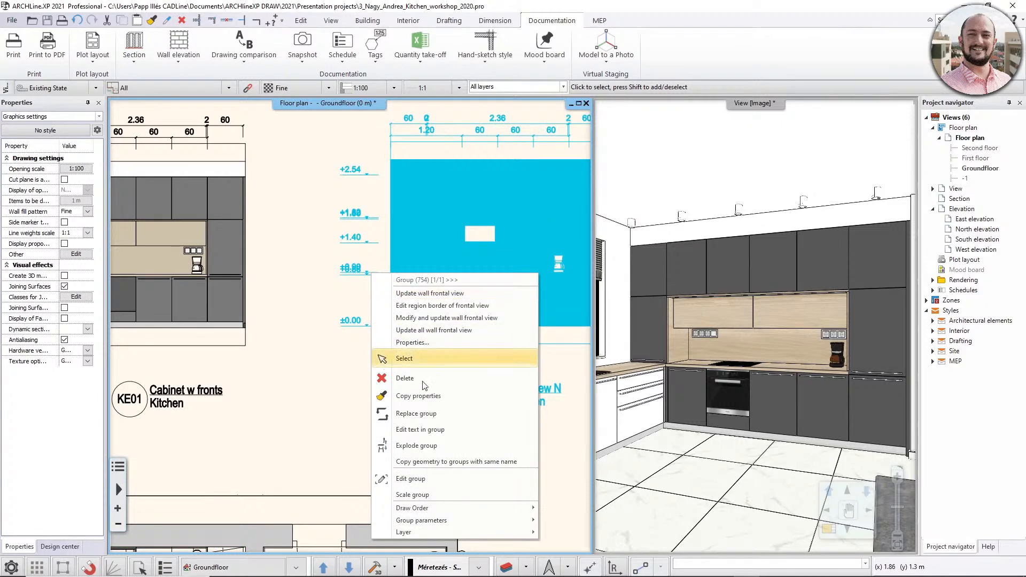
{"action": "left_click", "coordinate": [409, 479]}
{"action": "scroll", "coordinate": [353, 247], "scroll_direction": "up", "scroll_amount": 4}
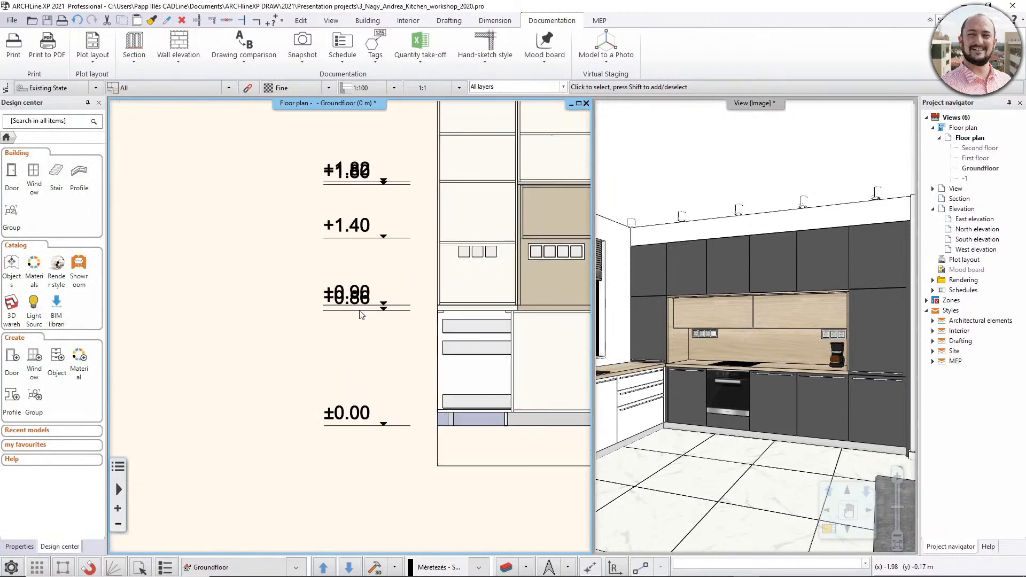
- Move the +0.90 and +1.82 level marks about 0.6 m left, clear of the marks they overlap
{"action": "left_click", "coordinate": [359, 269]}
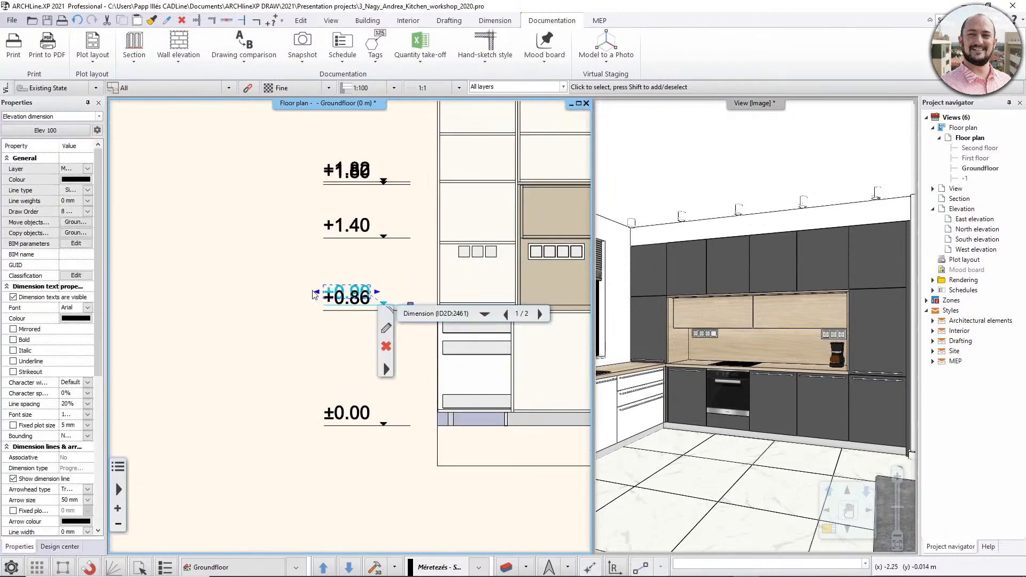
{"action": "left_click", "coordinate": [342, 303]}
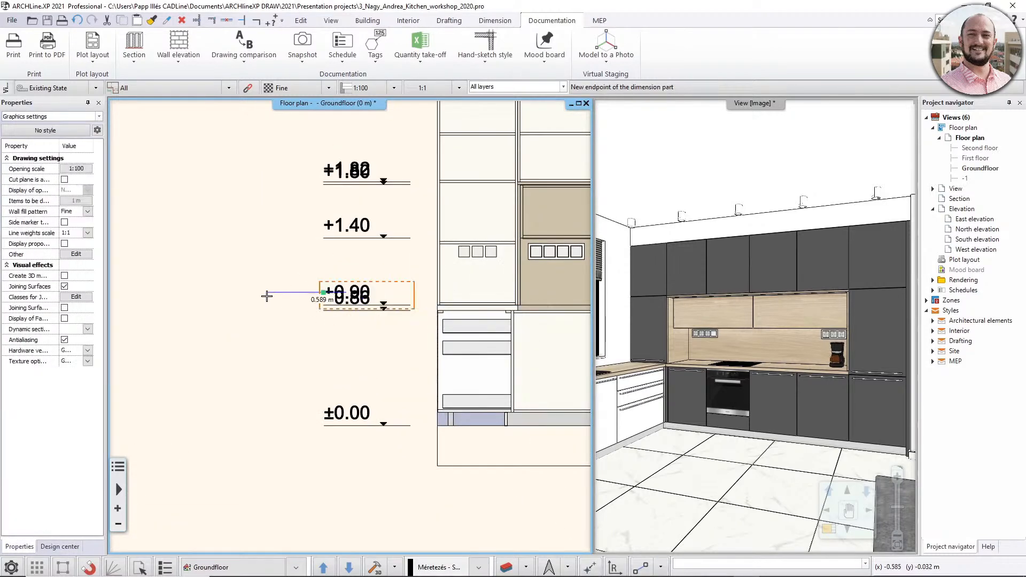
{"action": "left_click", "coordinate": [265, 295]}
{"action": "middle_click_drag", "start_coordinate": [303, 271], "coordinate": [323, 327]}
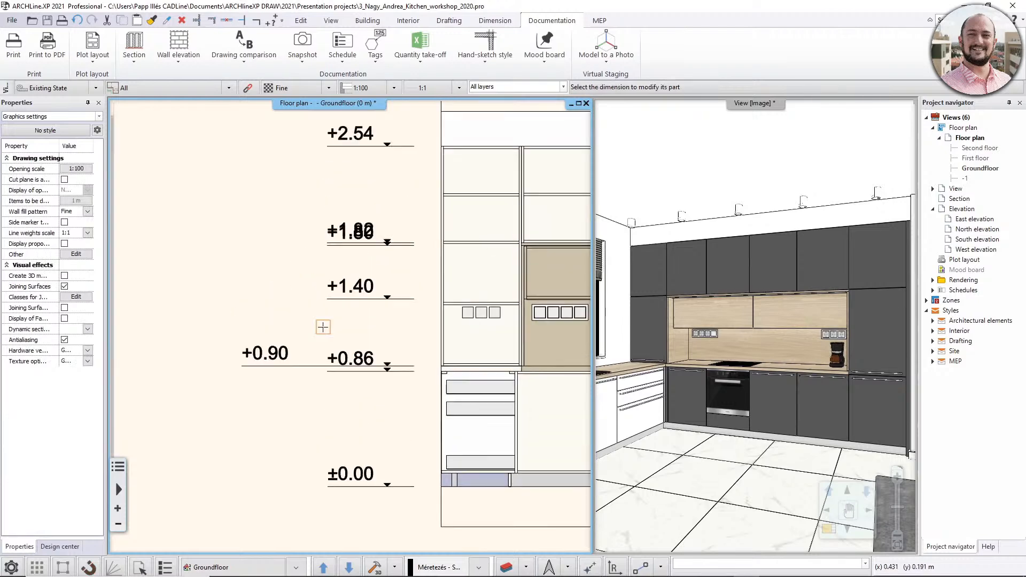
{"action": "left_click", "coordinate": [339, 222]}
{"action": "left_click", "coordinate": [267, 230]}
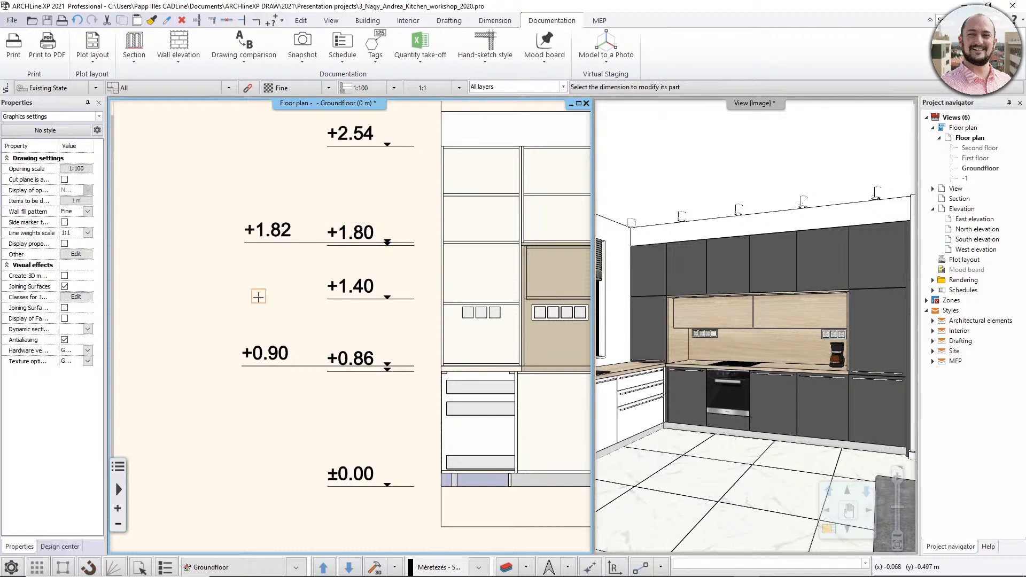
- Close the elevation group to finish editing its level marks
{"action": "scroll", "coordinate": [259, 298], "scroll_direction": "down", "scroll_amount": 4}
{"action": "right_click", "coordinate": [297, 340]}
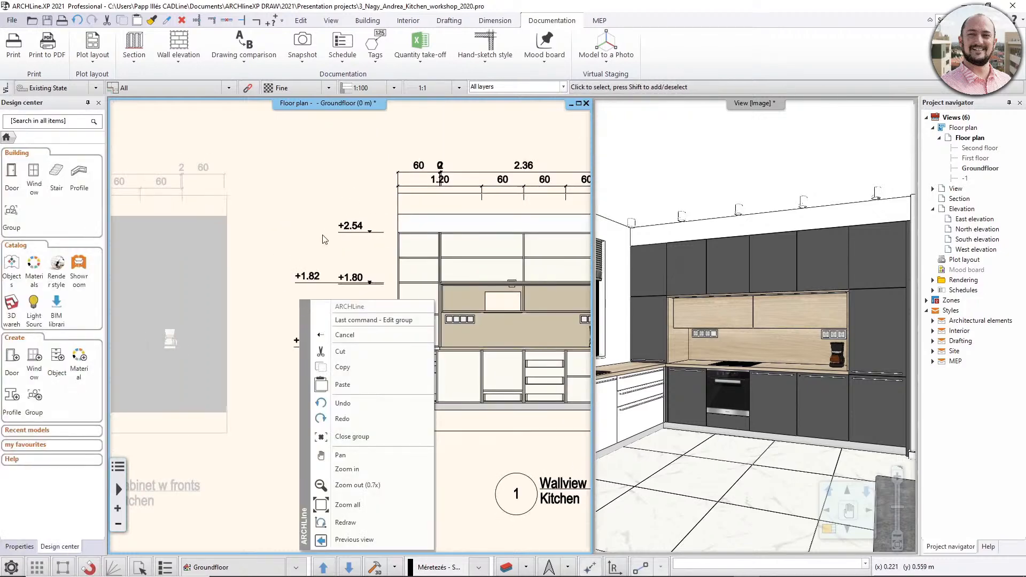
{"action": "middle_click_drag", "start_coordinate": [311, 253], "coordinate": [291, 197]}
{"action": "right_click", "coordinate": [347, 232]}
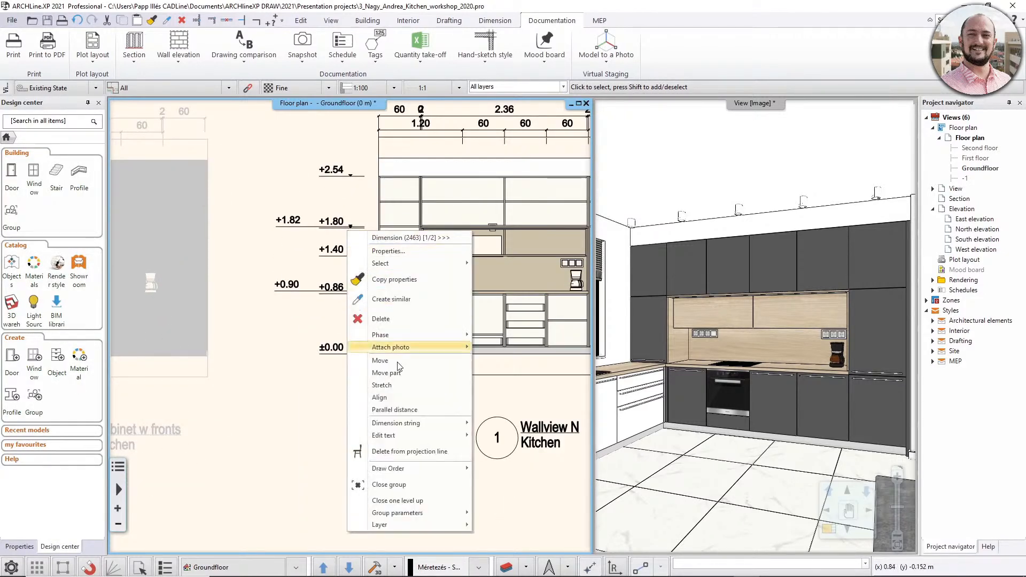
{"action": "left_click", "coordinate": [389, 484]}
{"action": "scroll", "coordinate": [348, 384], "scroll_direction": "down", "scroll_amount": 2}
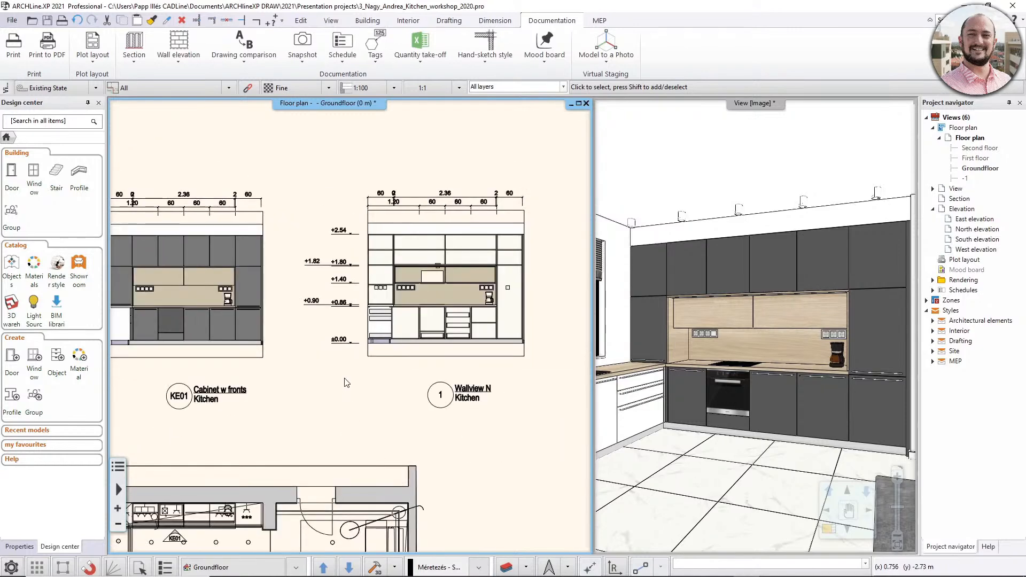
- Generate interior elevations from the whole kitchen room, using a point inside the room to detect its walls
{"action": "middle_click_drag", "start_coordinate": [369, 371], "coordinate": [421, 355]}
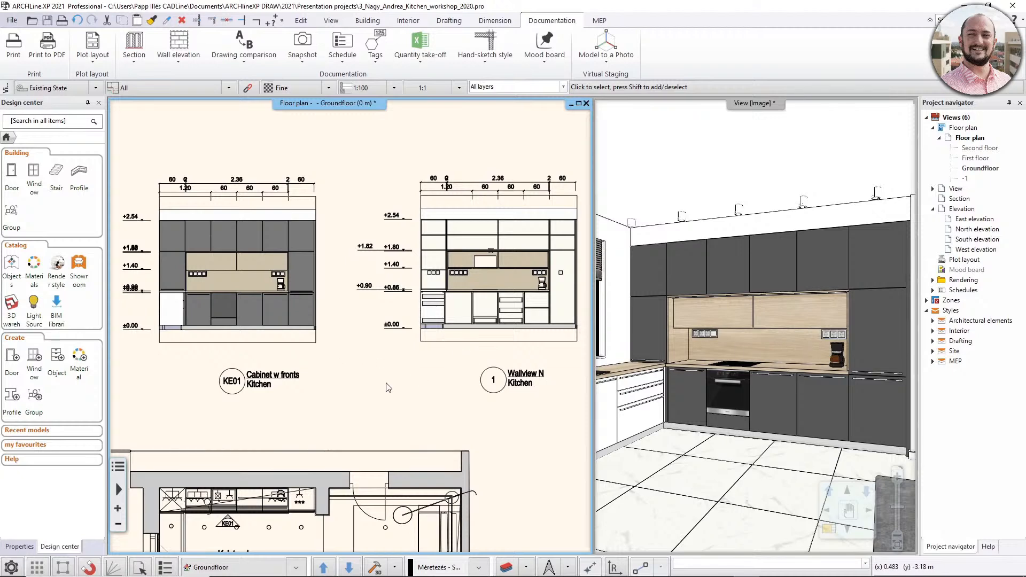
{"action": "scroll", "coordinate": [433, 327], "scroll_direction": "down", "scroll_amount": 2}
{"action": "middle_click_drag", "start_coordinate": [427, 325], "coordinate": [452, 229]}
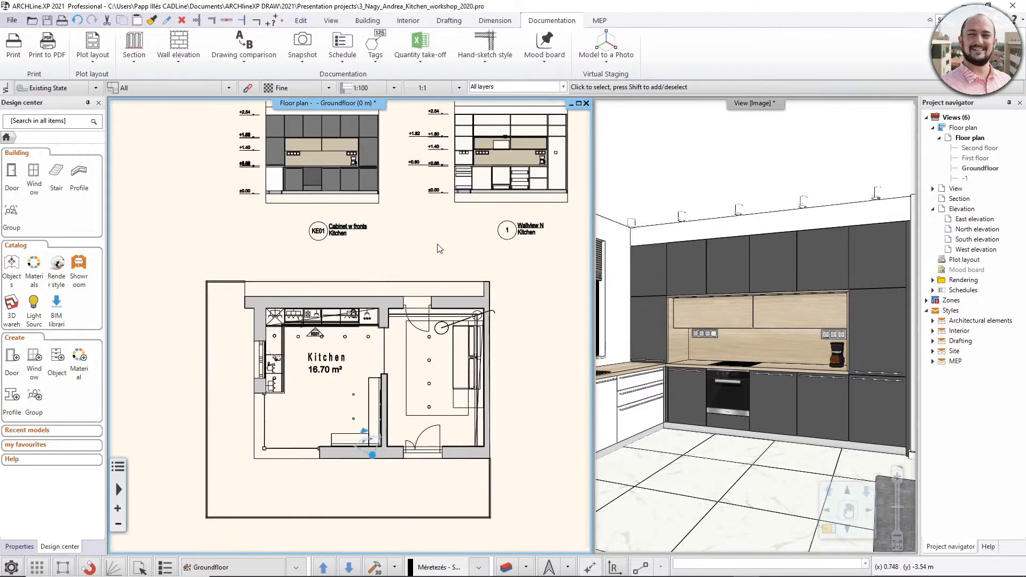
{"action": "scroll", "coordinate": [409, 238], "scroll_direction": "down", "scroll_amount": 1}
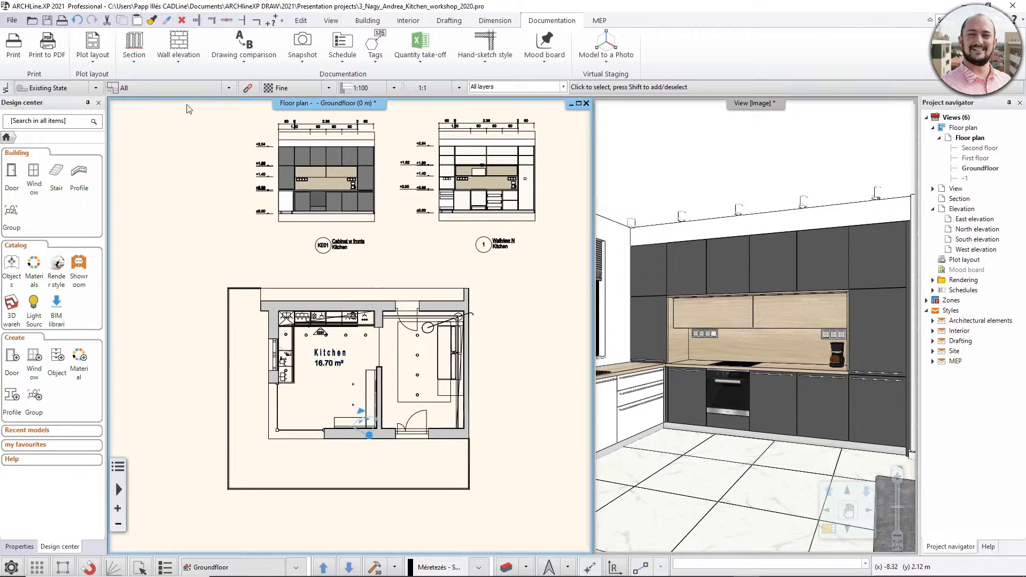
{"action": "left_click", "coordinate": [180, 65]}
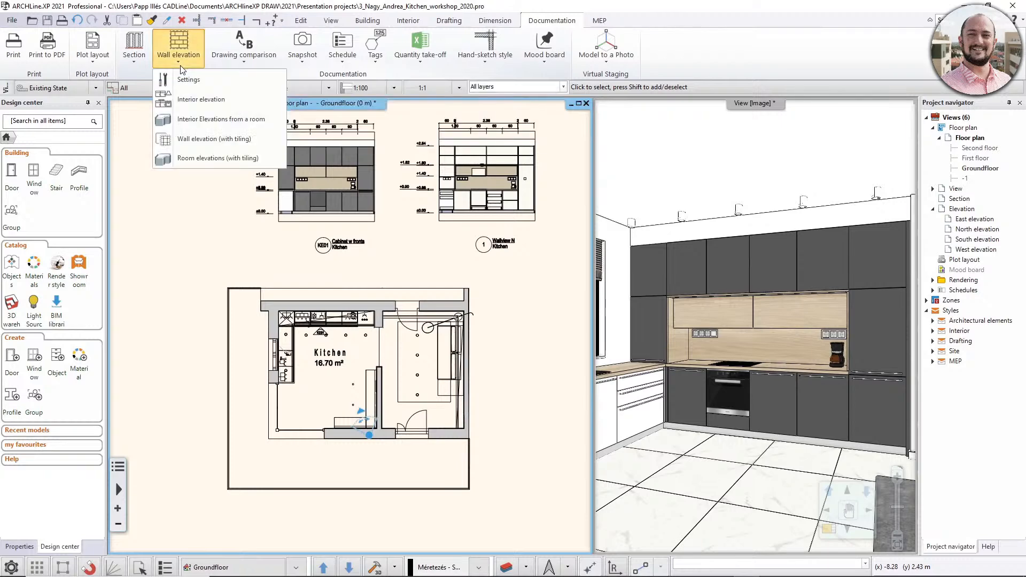
{"action": "left_click", "coordinate": [242, 123]}
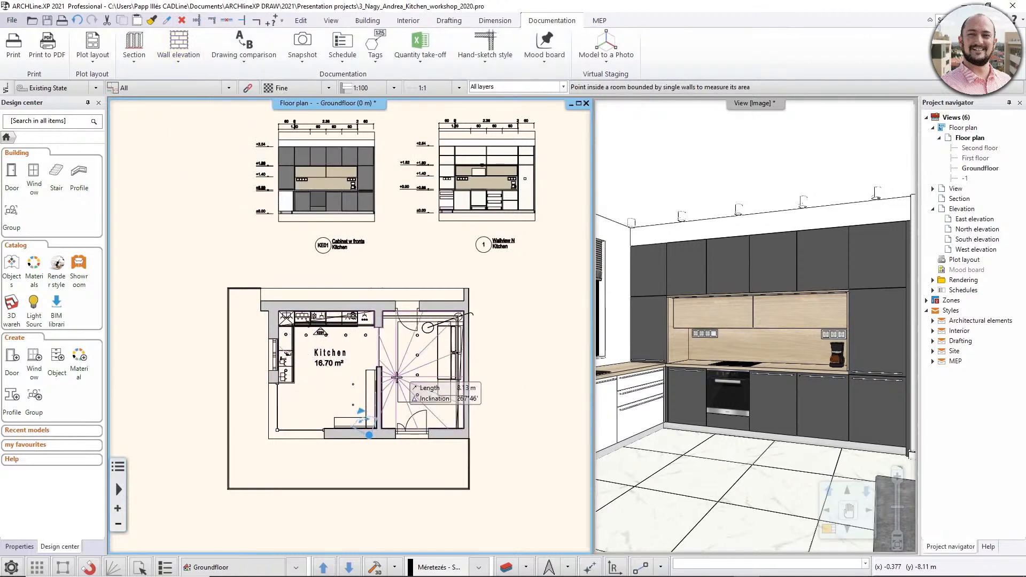
{"action": "left_click", "coordinate": [321, 380]}
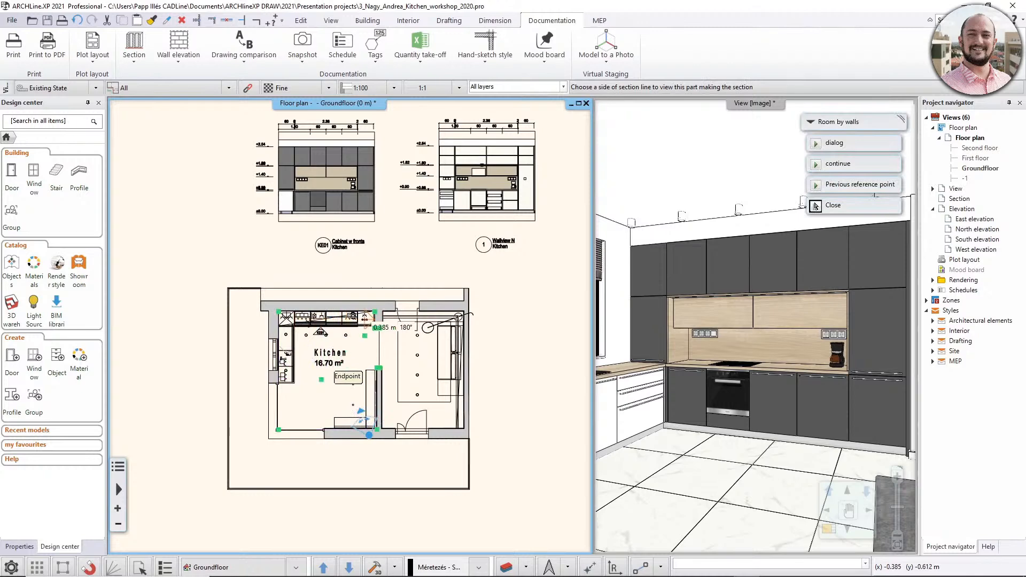
{"action": "scroll", "coordinate": [366, 325], "scroll_direction": "up", "scroll_amount": 3}
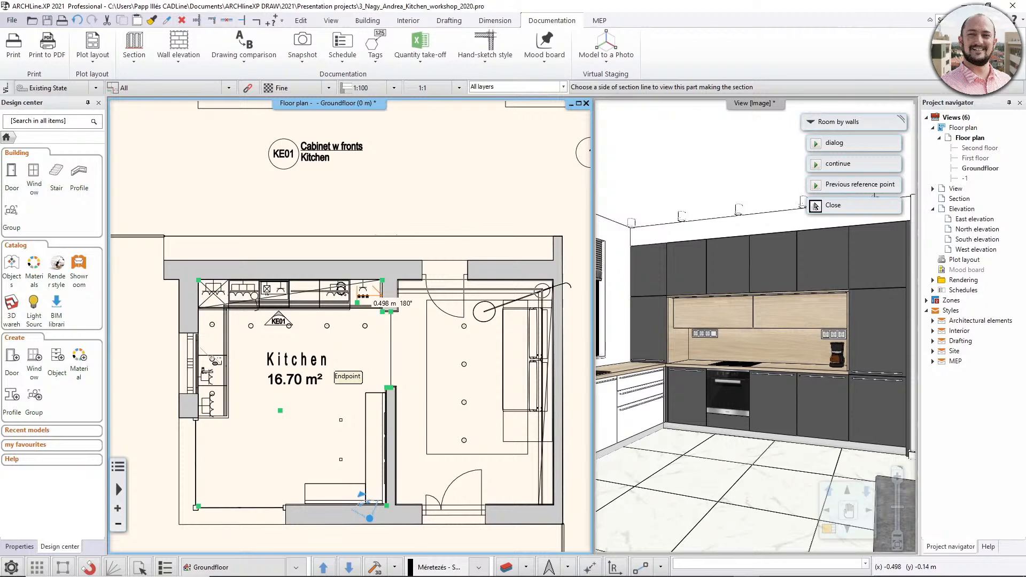
{"action": "scroll", "coordinate": [366, 284], "scroll_direction": "up", "scroll_amount": 1}
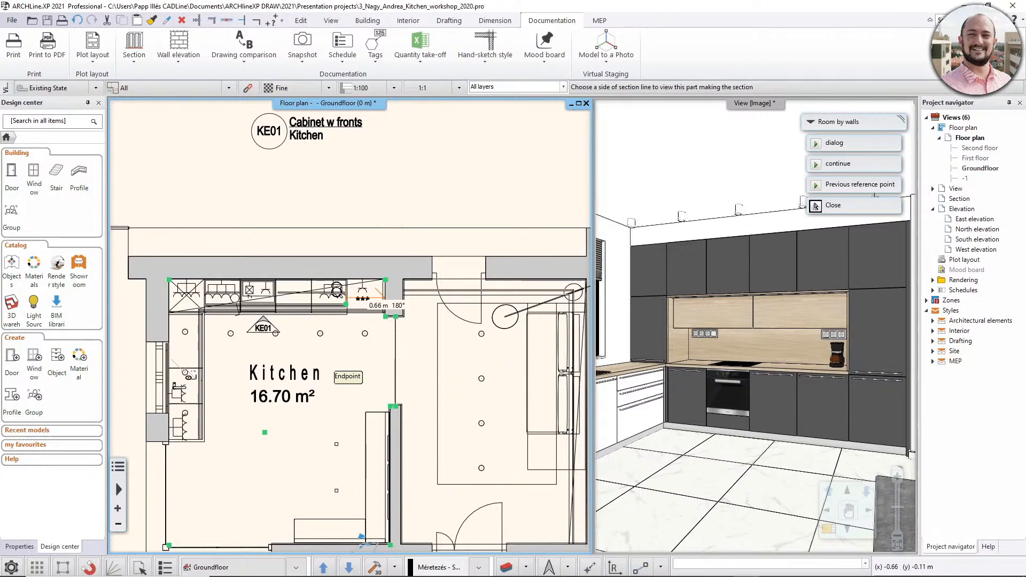
{"action": "left_click", "coordinate": [816, 206]}
- Place the kitchen's set of room elevations in the empty area below the floor plan
{"action": "scroll", "coordinate": [350, 325], "scroll_direction": "down", "scroll_amount": 2}
{"action": "middle_click_drag", "start_coordinate": [198, 323], "coordinate": [258, 218]}
{"action": "scroll", "coordinate": [324, 294], "scroll_direction": "down", "scroll_amount": 1}
{"action": "middle_click_drag", "start_coordinate": [323, 294], "coordinate": [225, 261]}
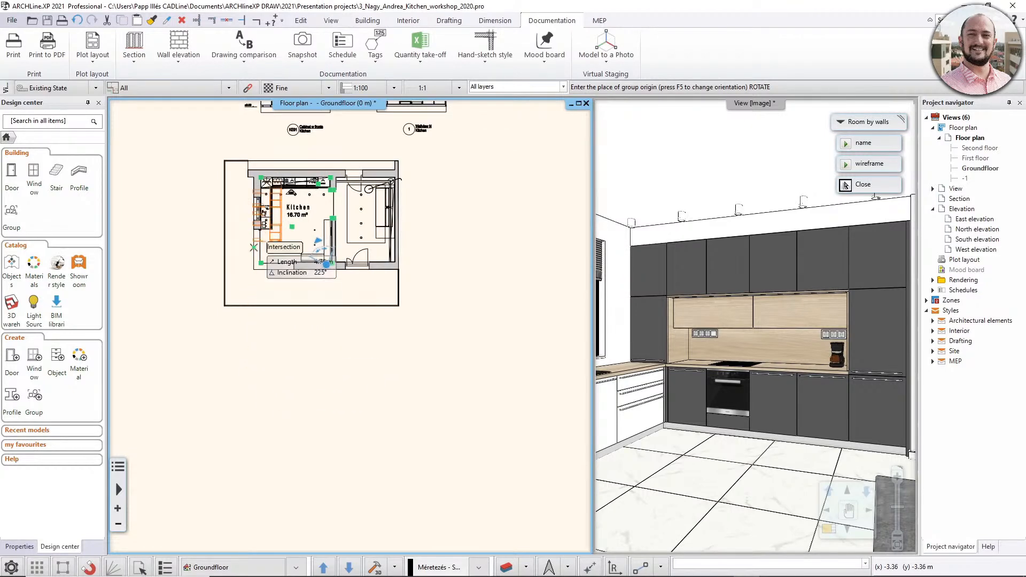
{"action": "left_click", "coordinate": [250, 399]}
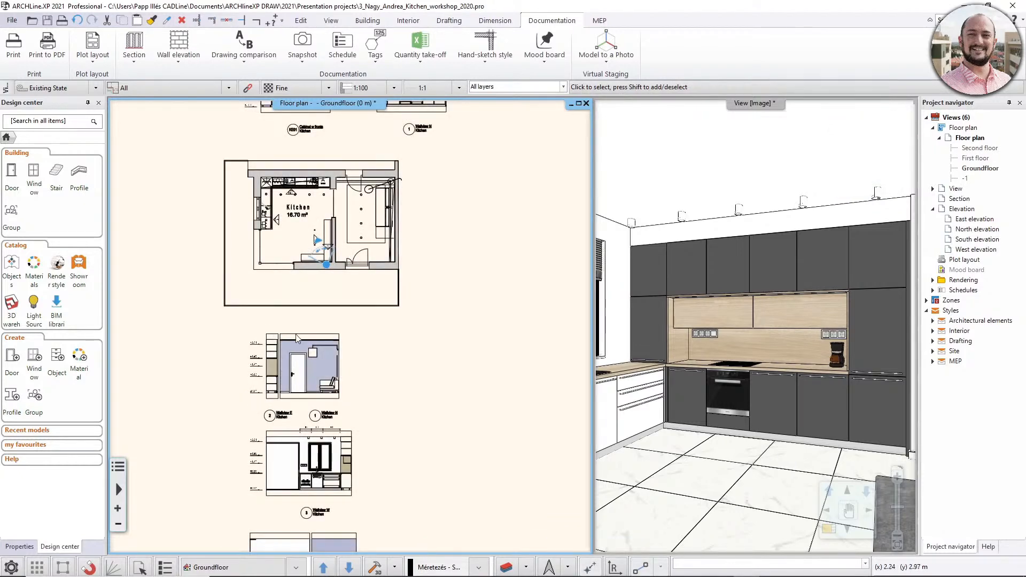
- Move the Wallview W elevation up beside the Wallview E and N pair, to their right
{"action": "scroll", "coordinate": [337, 369], "scroll_direction": "up", "scroll_amount": 2}
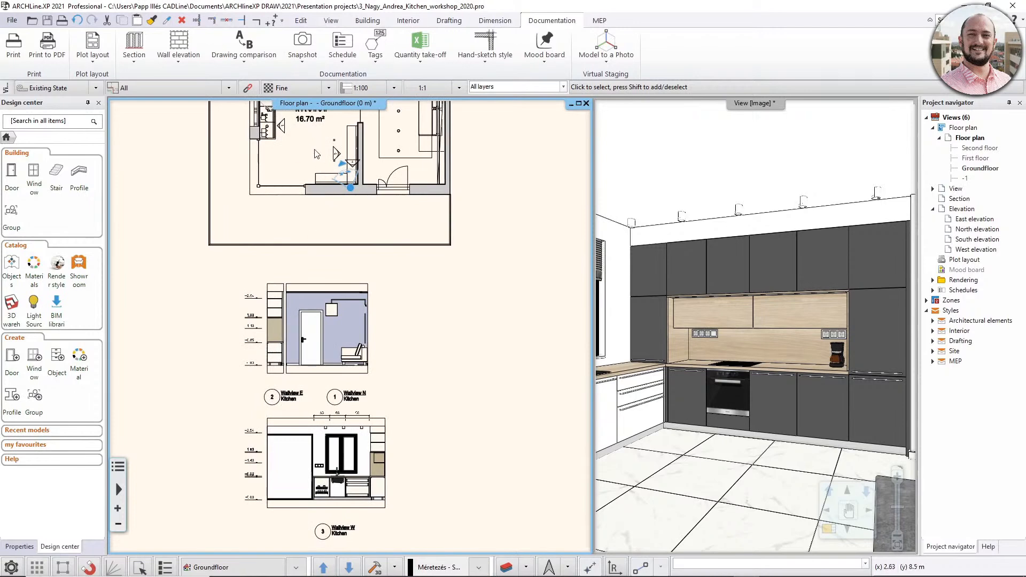
{"action": "middle_click_drag", "start_coordinate": [287, 114], "coordinate": [304, 156]}
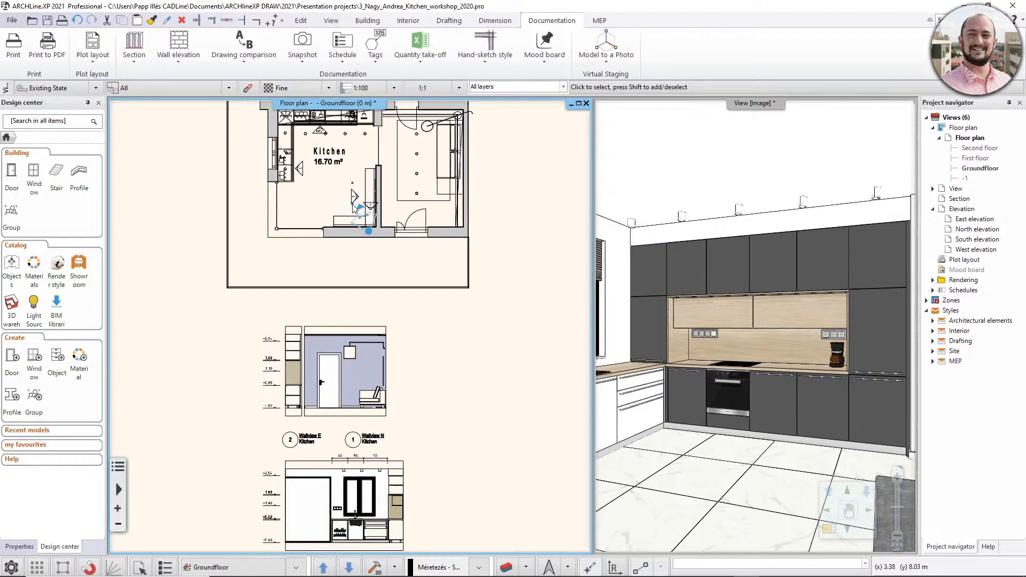
{"action": "middle_click_drag", "start_coordinate": [328, 207], "coordinate": [338, 108]}
{"action": "left_click", "coordinate": [357, 376]}
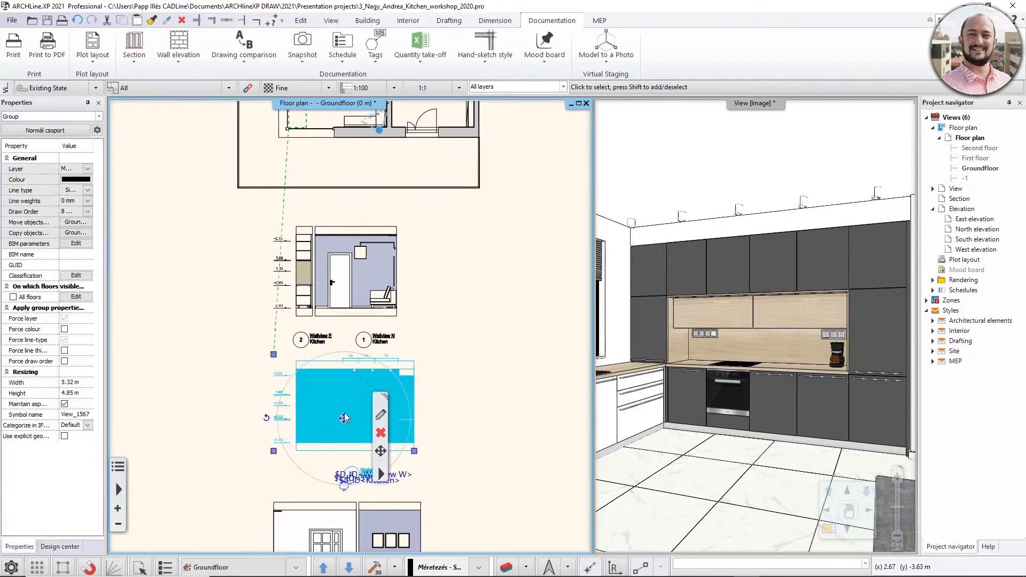
{"action": "middle_click_drag", "start_coordinate": [344, 417], "coordinate": [285, 289]}
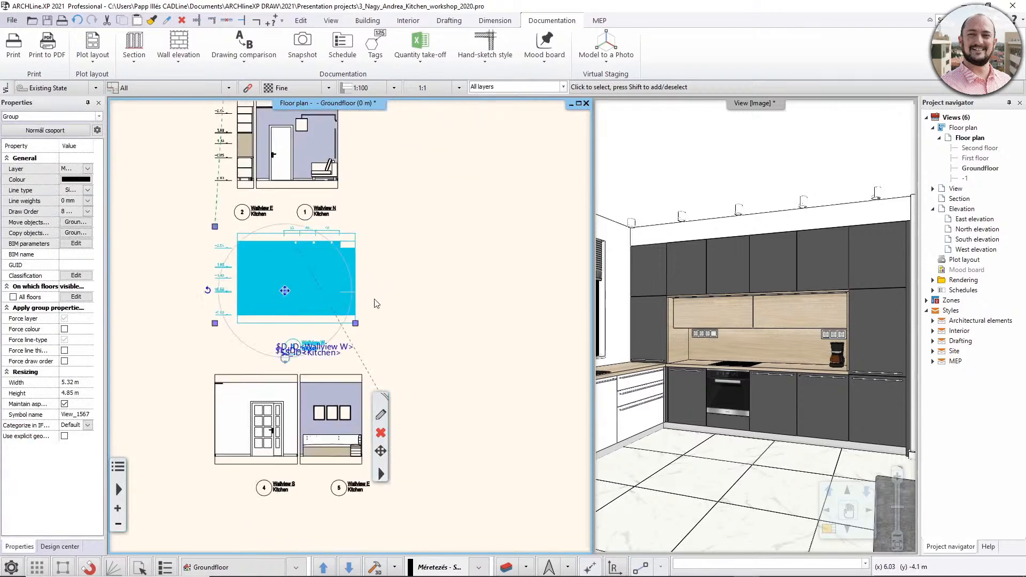
{"action": "right_click", "coordinate": [286, 292]}
{"action": "left_click", "coordinate": [321, 297]}
{"action": "middle_click_drag", "start_coordinate": [412, 166], "coordinate": [424, 230]}
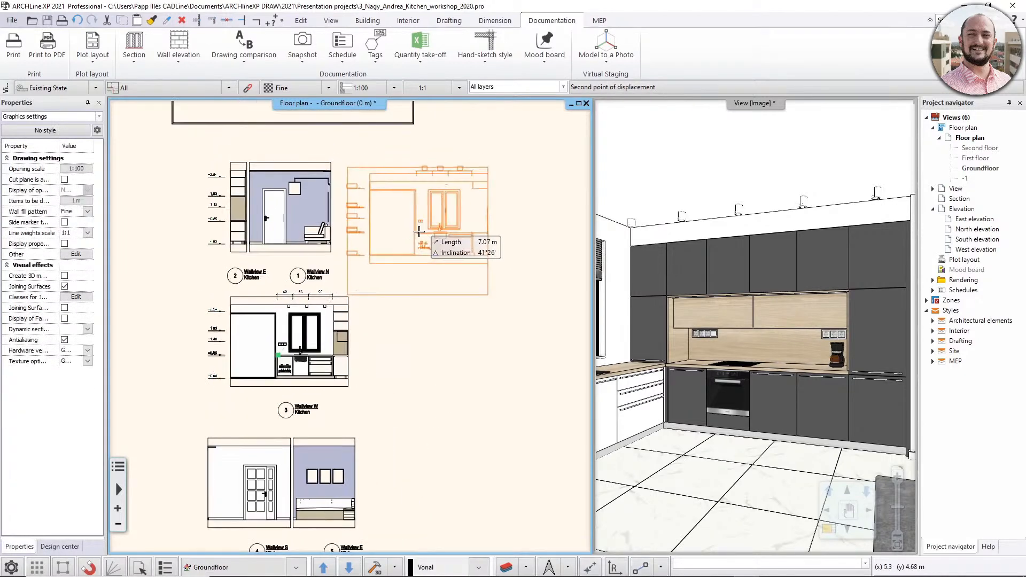
{"action": "left_click", "coordinate": [435, 226]}
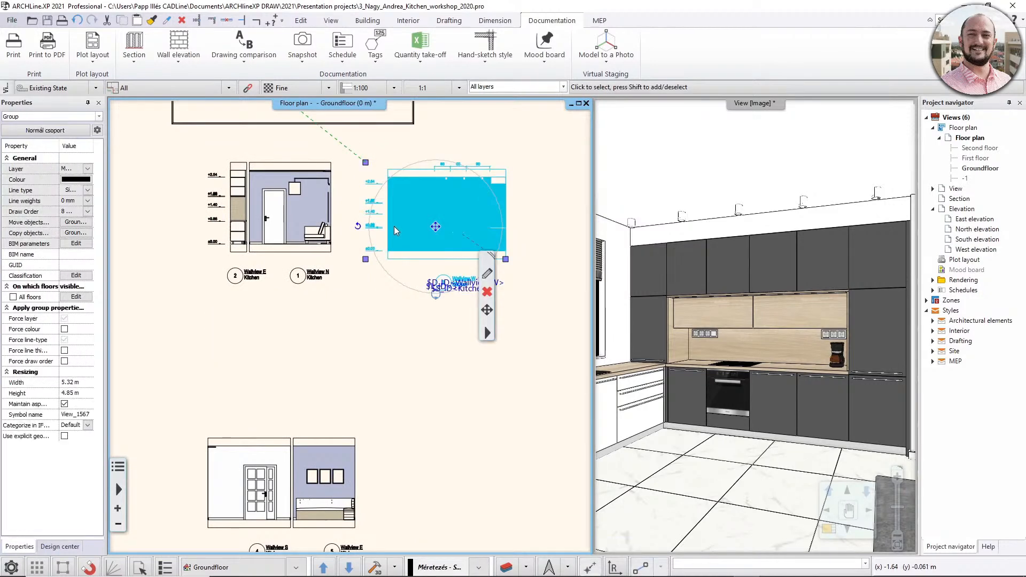
{"action": "left_click", "coordinate": [335, 395]}
- Move the Wallview S elevation and Wallview E elevation number 5 together to the right of Wallview W, completing one row
{"action": "middle_click_drag", "start_coordinate": [227, 392], "coordinate": [239, 362]}
{"action": "left_click_drag", "start_coordinate": [192, 382], "coordinate": [394, 525]}
{"action": "left_click", "coordinate": [297, 469]}
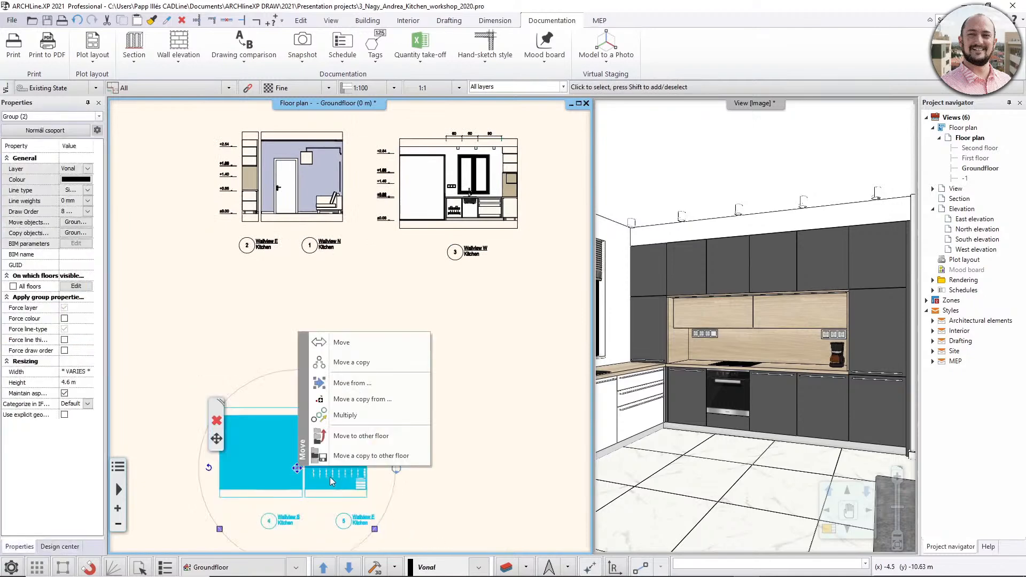
{"action": "left_click", "coordinate": [357, 354]}
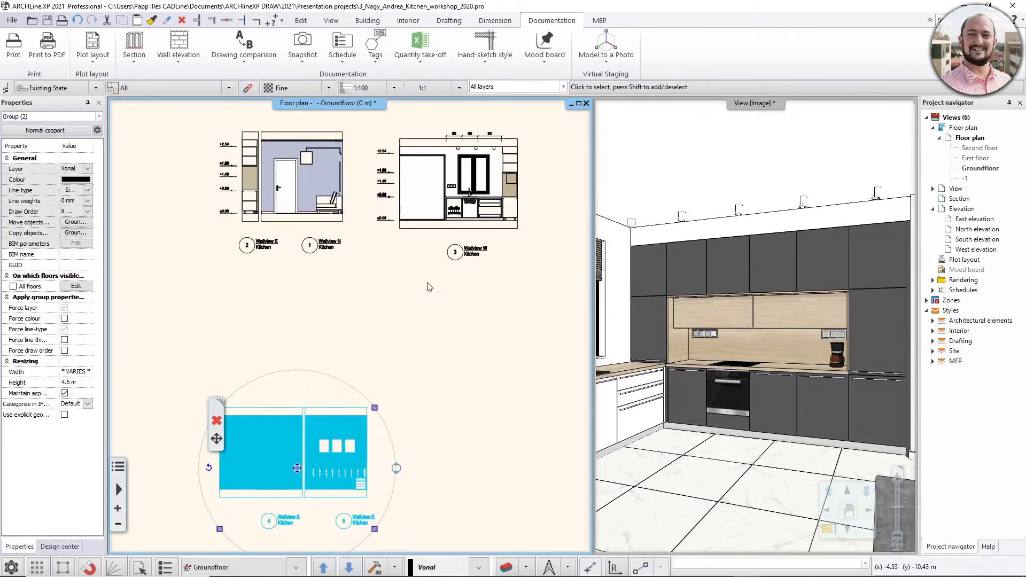
{"action": "middle_click_drag", "start_coordinate": [433, 271], "coordinate": [232, 308]}
{"action": "left_click", "coordinate": [432, 234]}
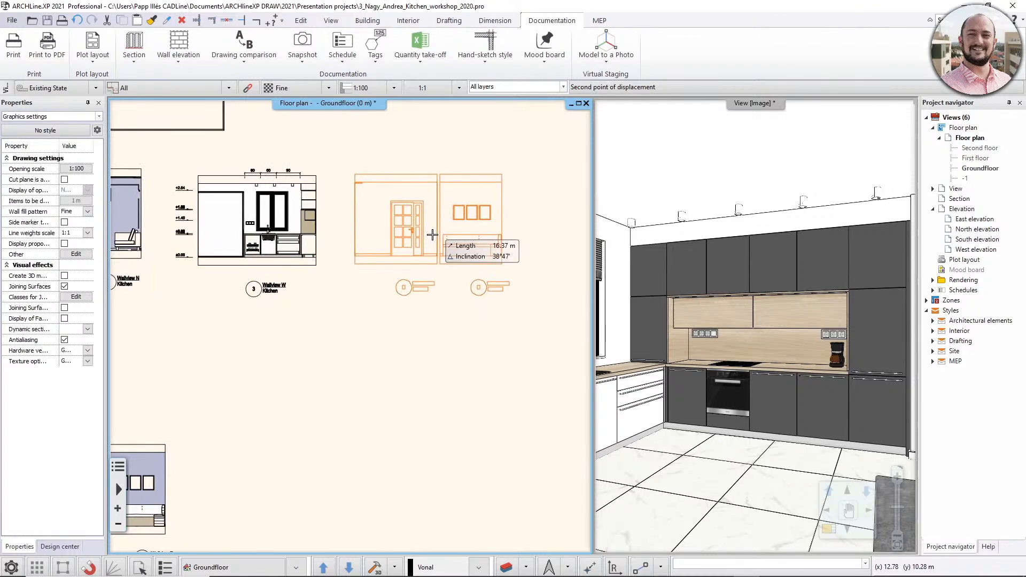
{"action": "left_click", "coordinate": [295, 379]}
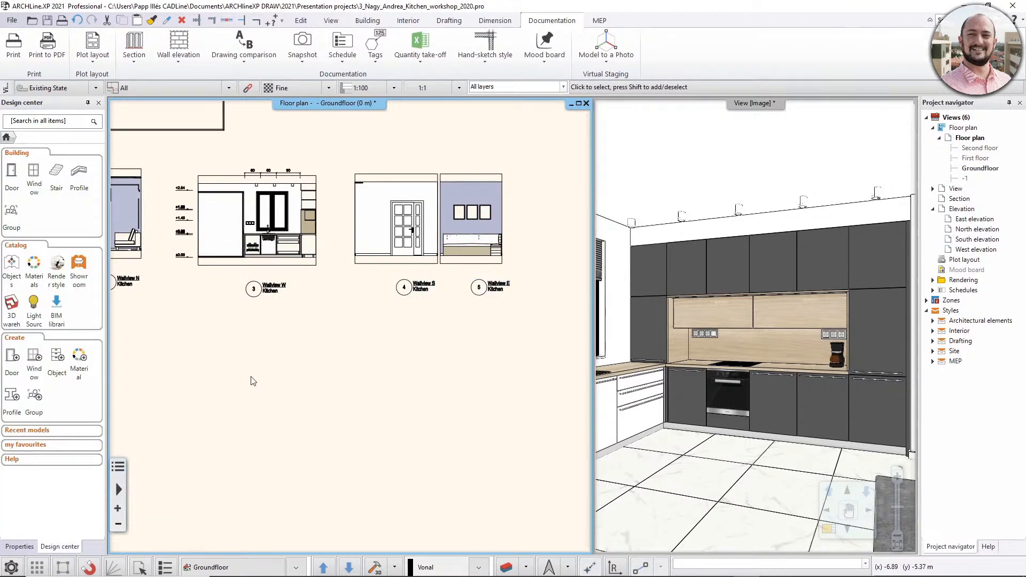
{"action": "middle_click_drag", "start_coordinate": [244, 365], "coordinate": [390, 372]}
{"action": "scroll", "coordinate": [367, 345], "scroll_direction": "down", "scroll_amount": 1}
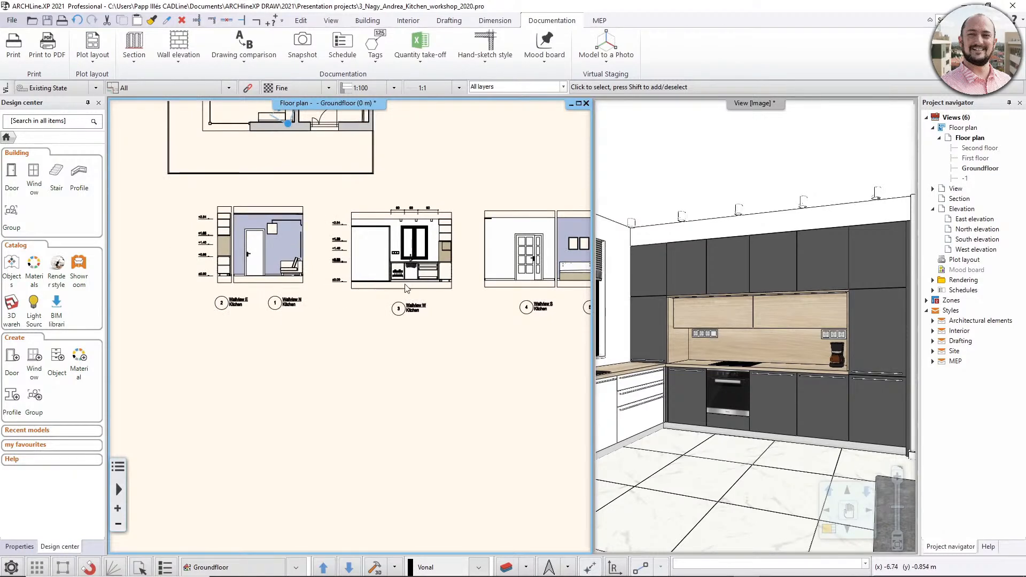
{"action": "middle_click_drag", "start_coordinate": [500, 230], "coordinate": [451, 235]}
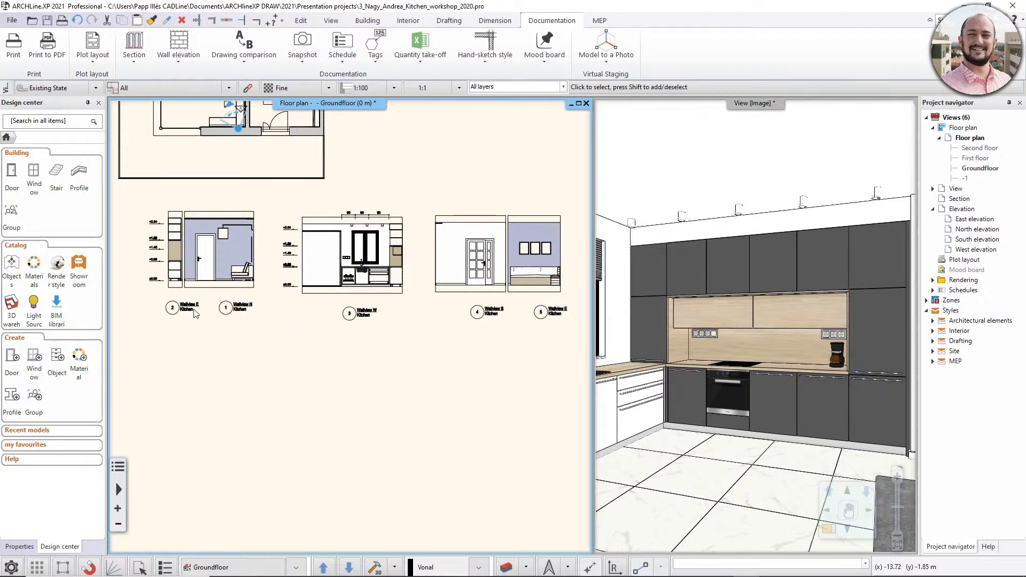
- Accept the wall view properties with wire-frame vector drawing, closed cabinet doors and vertical length dimensions in DIM 100 style
{"action": "scroll", "coordinate": [412, 229], "scroll_direction": "up", "scroll_amount": 5}
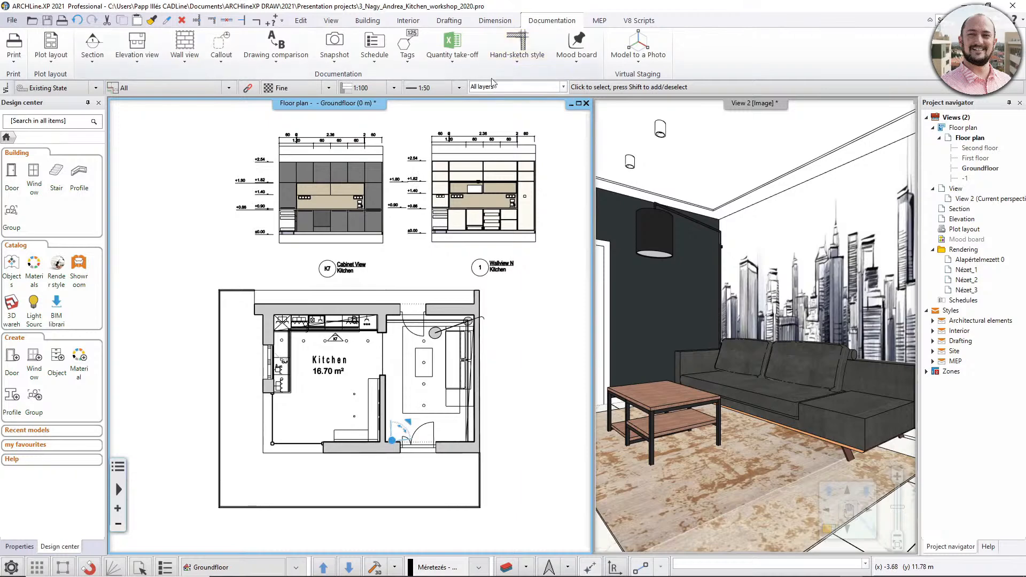
{"action": "left_click", "coordinate": [186, 63]}
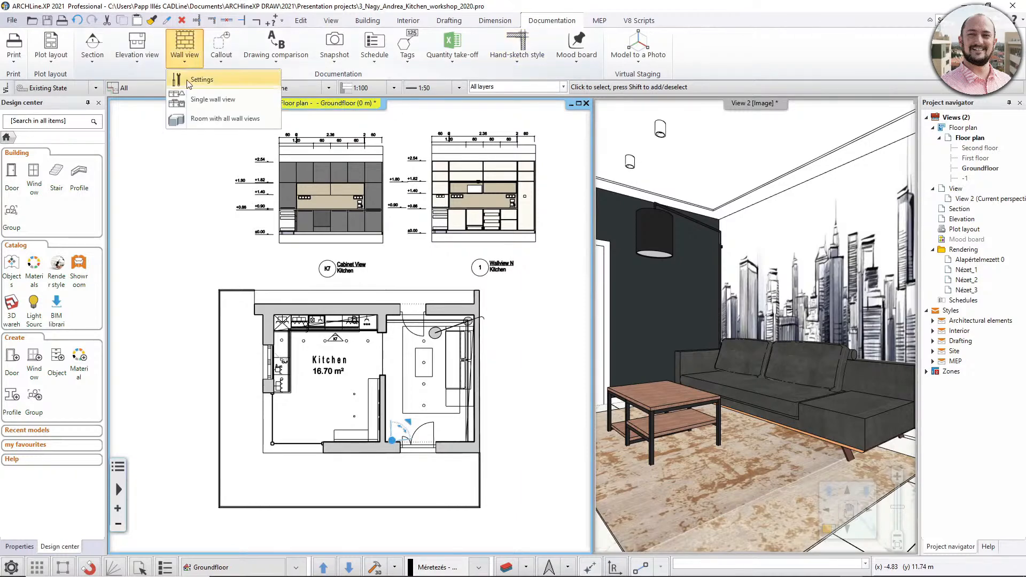
{"action": "left_click", "coordinate": [194, 77]}
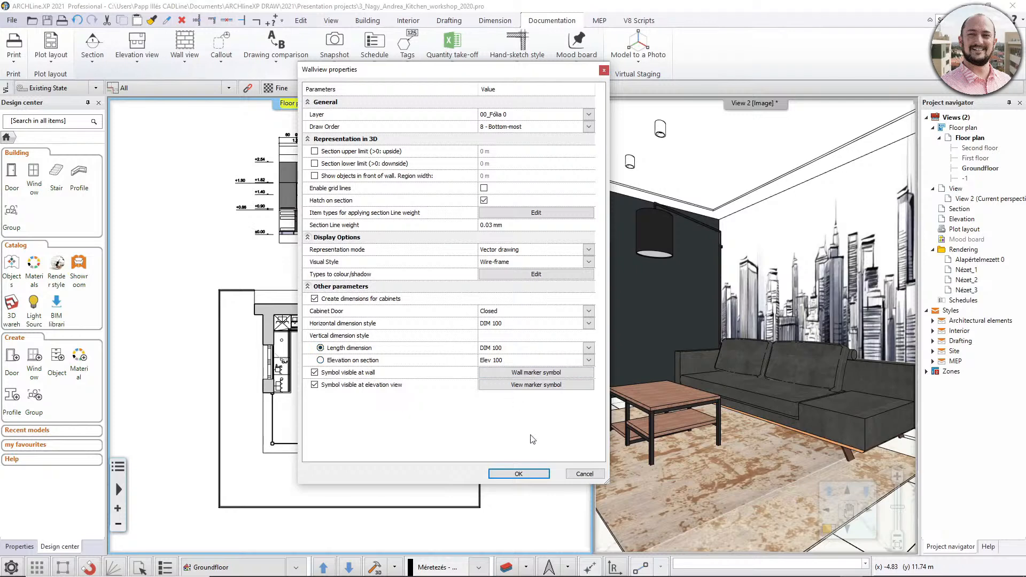
{"action": "left_click", "coordinate": [518, 473]}
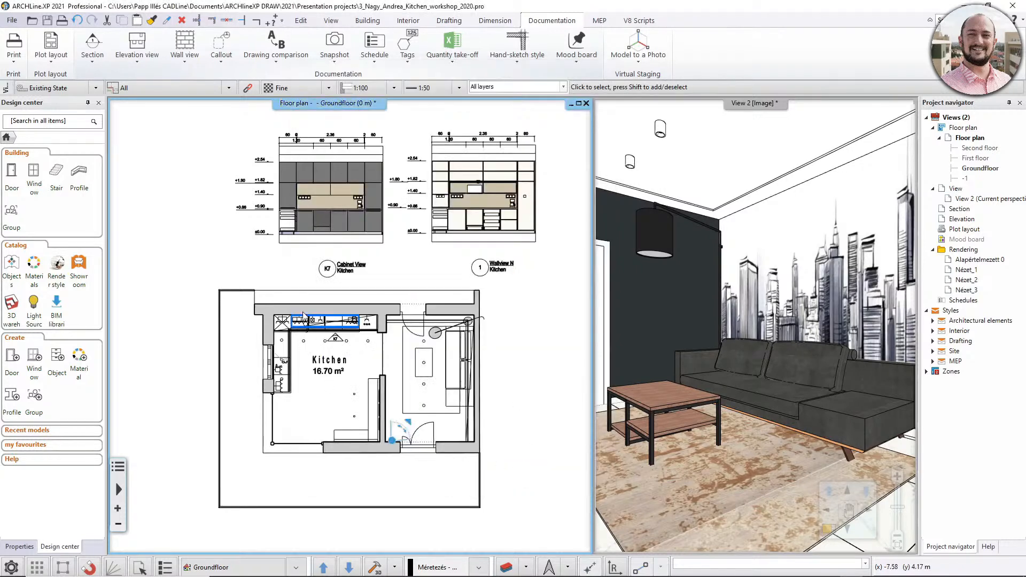
- Create a single wall view of the kitchen's west wall, looking at it from inside the room
{"action": "left_click", "coordinate": [185, 50]}
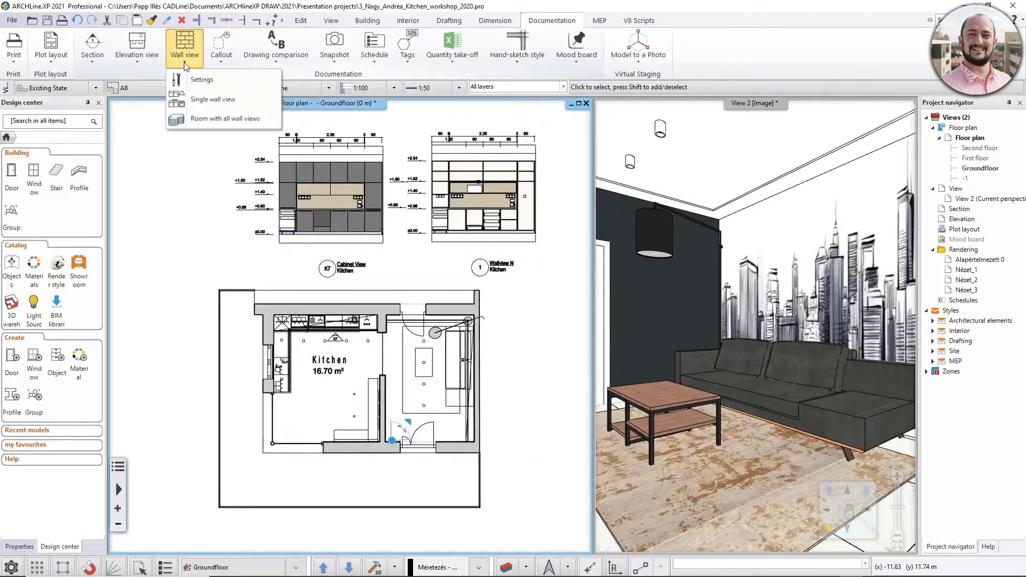
{"action": "left_click", "coordinate": [196, 100]}
{"action": "left_click", "coordinate": [274, 390]}
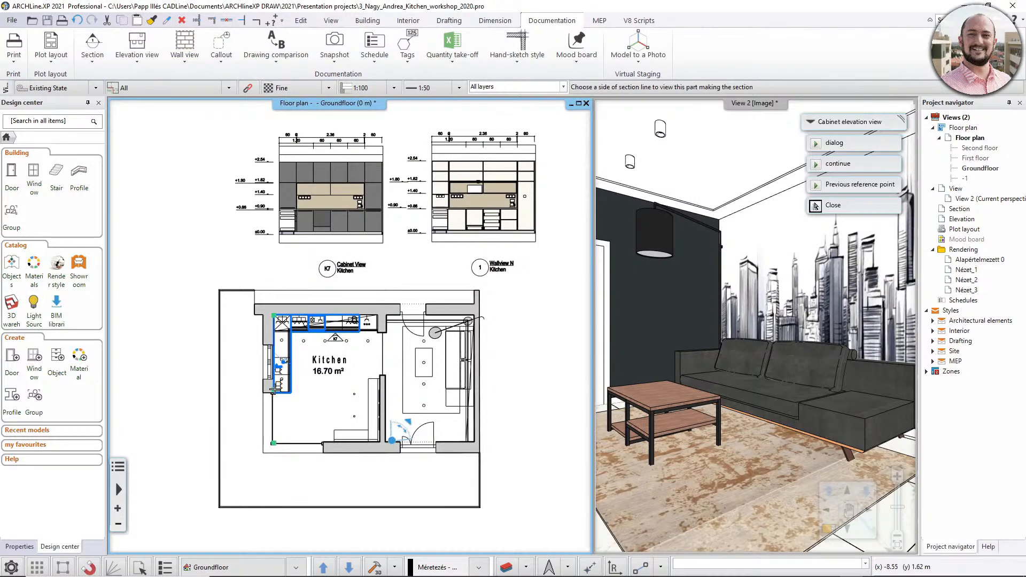
{"action": "left_click", "coordinate": [298, 411]}
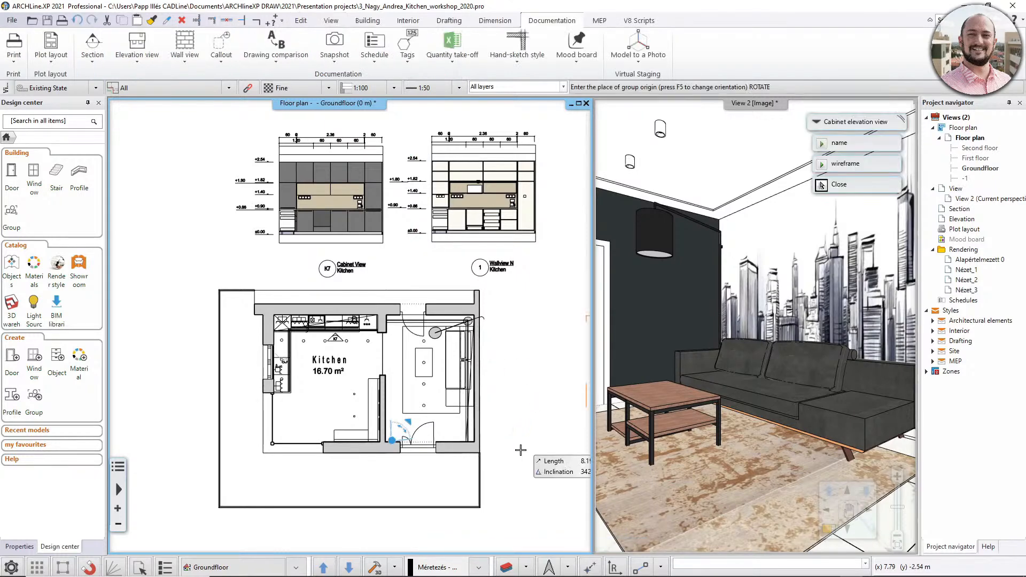
- Place the west wall's wire-frame elevation in the empty area to the right of the floor plan
{"action": "middle_click_drag", "start_coordinate": [525, 434], "coordinate": [439, 428]}
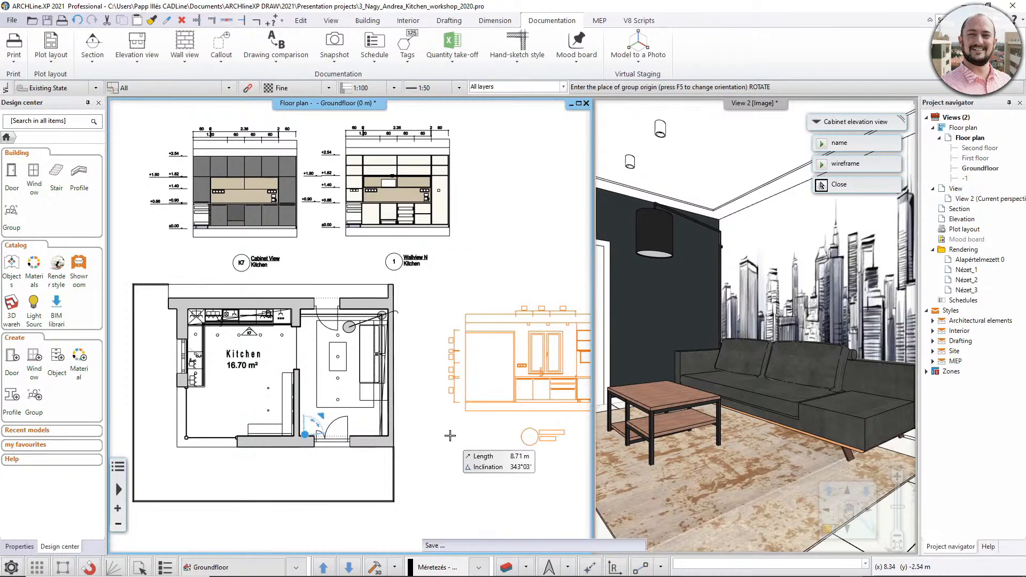
{"action": "left_click", "coordinate": [450, 436]}
{"action": "scroll", "coordinate": [451, 435], "scroll_direction": "up", "scroll_amount": 2}
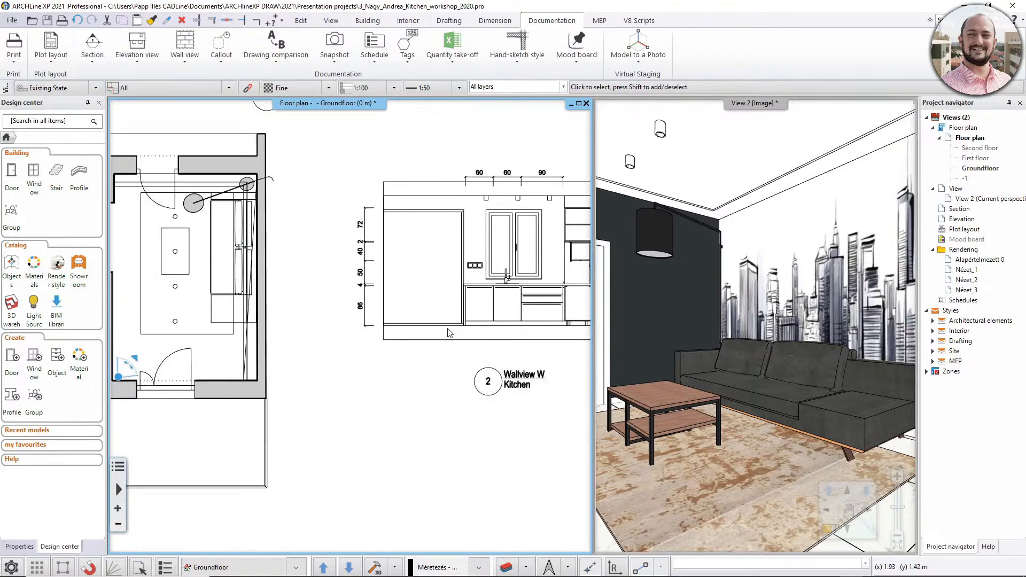
{"action": "middle_click_drag", "start_coordinate": [450, 332], "coordinate": [417, 341]}
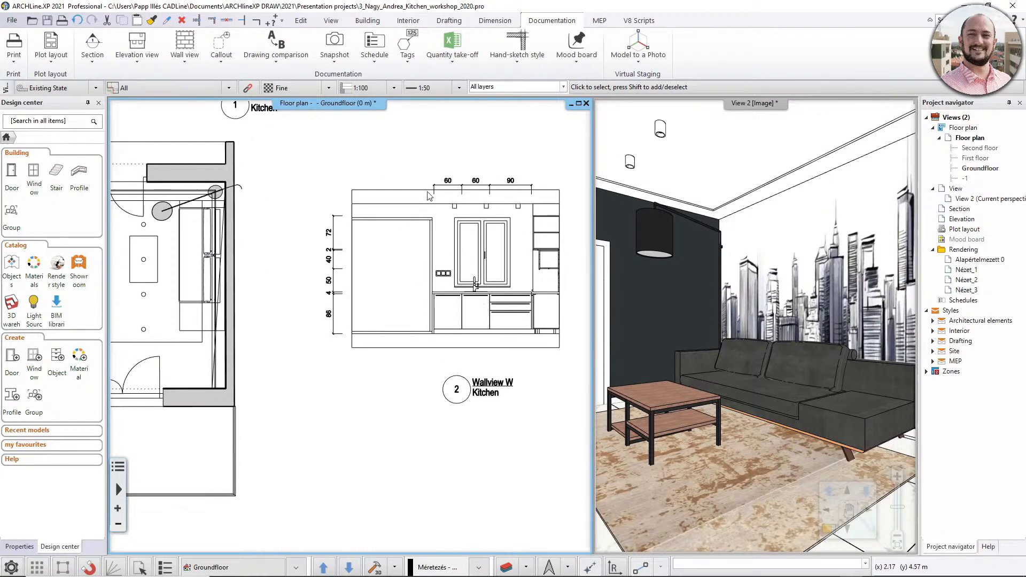
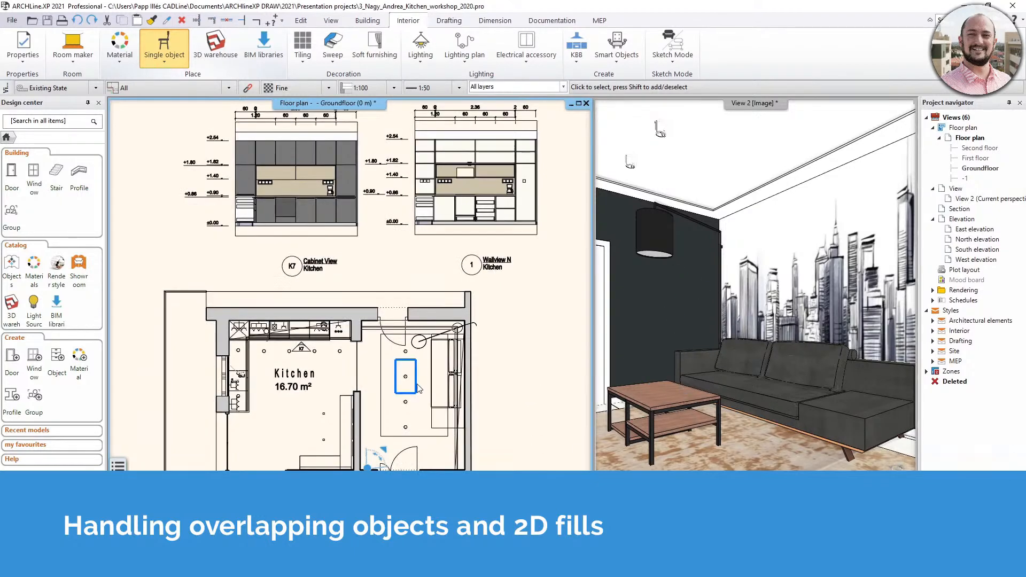
- Display 2D fills for the living room's carpet, sofa, floor lamp and coffee table on the floor plan
{"action": "scroll", "coordinate": [377, 374], "scroll_direction": "up", "scroll_amount": 2}
{"action": "middle_click_drag", "start_coordinate": [376, 374], "coordinate": [389, 371]}
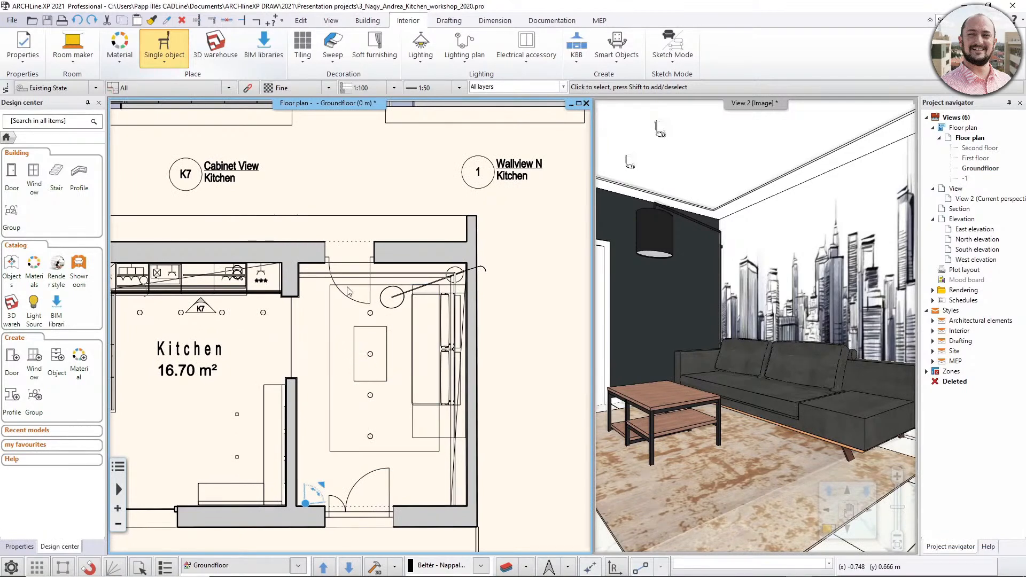
{"action": "left_click", "coordinate": [164, 61]}
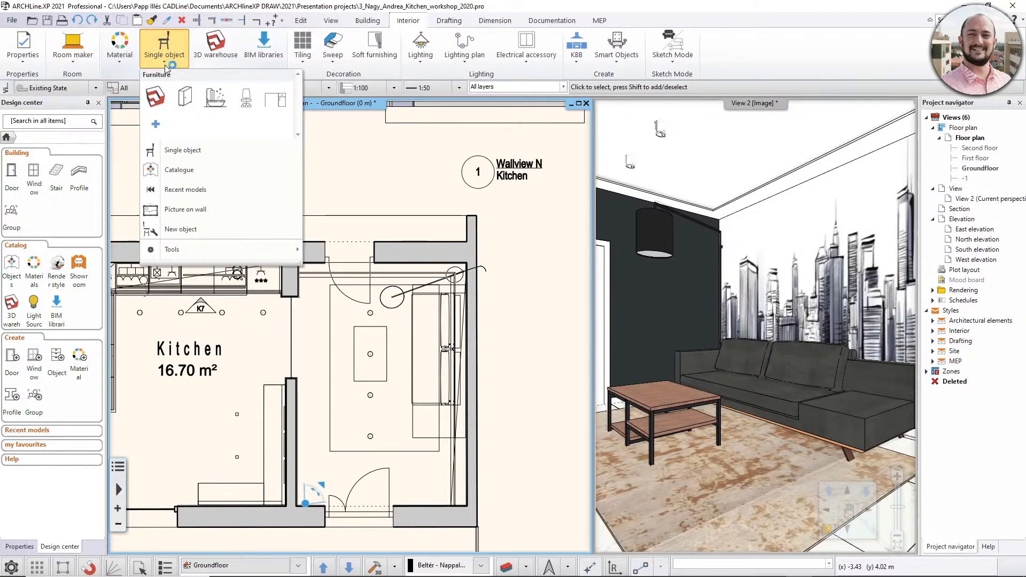
{"action": "mouse_move", "coordinate": [235, 250]}
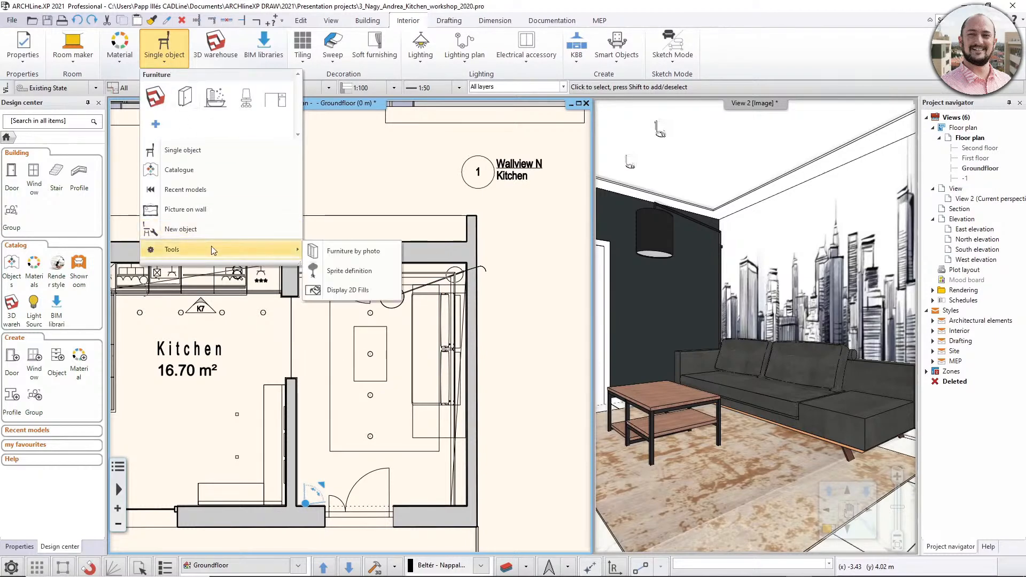
{"action": "left_click", "coordinate": [380, 293]}
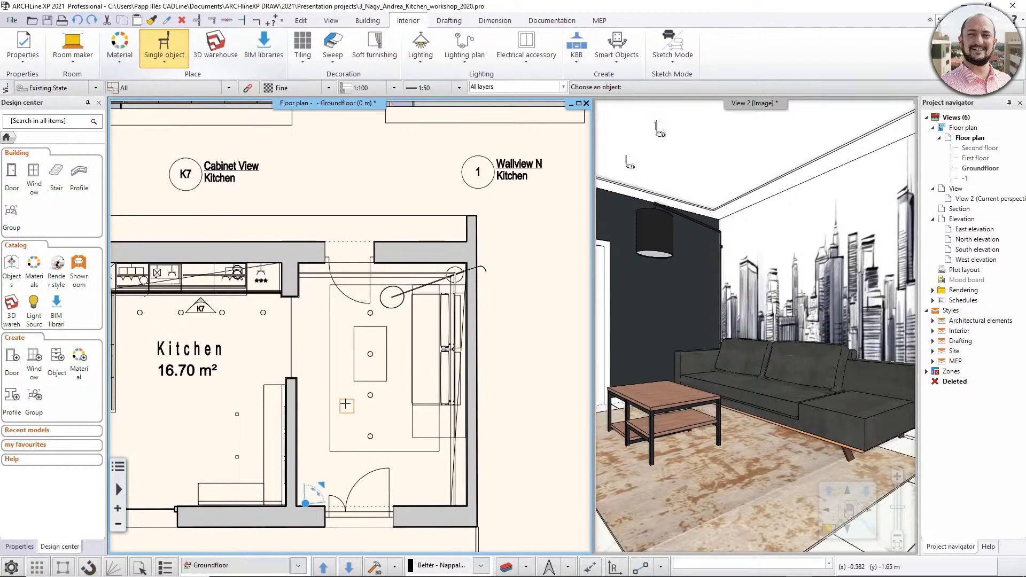
{"action": "left_click", "coordinate": [327, 328]}
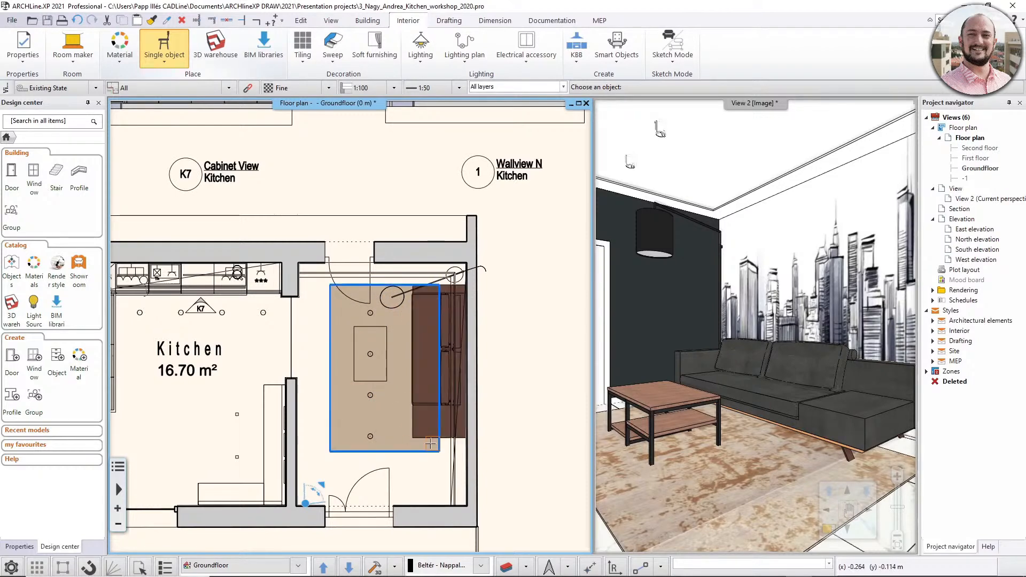
{"action": "left_click", "coordinate": [393, 305]}
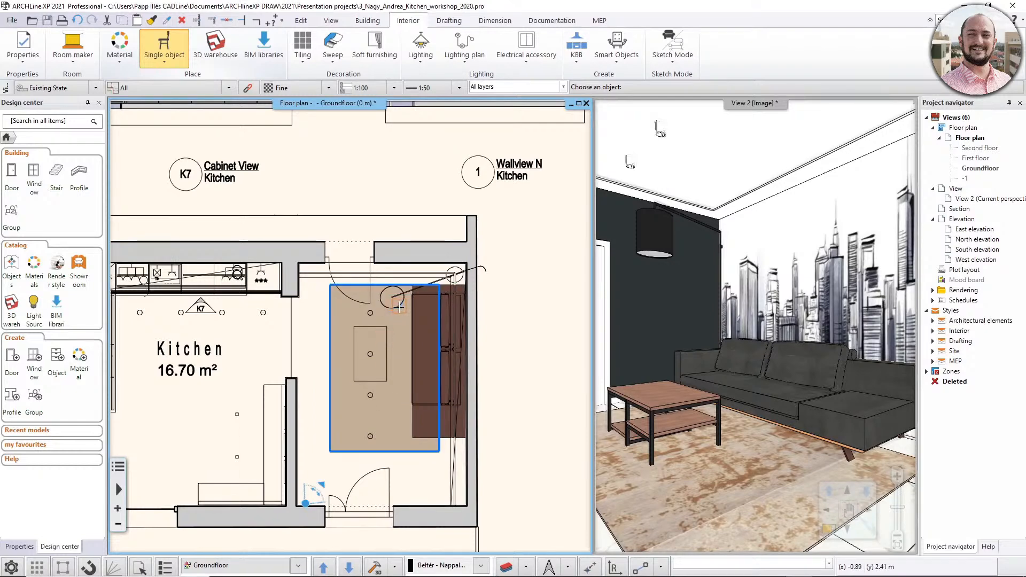
{"action": "left_click", "coordinate": [399, 305]}
{"action": "left_click", "coordinate": [400, 305]}
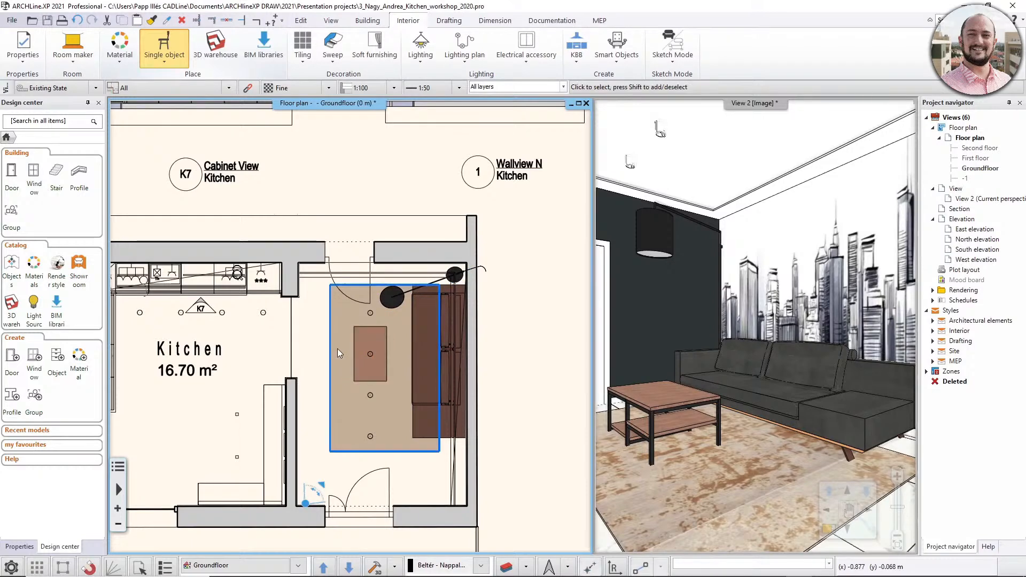
- Change the sofa's 2D fill background colour to RAL 7024 Graphite grey from the RAL colour table
{"action": "scroll", "coordinate": [339, 346], "scroll_direction": "up", "scroll_amount": 1}
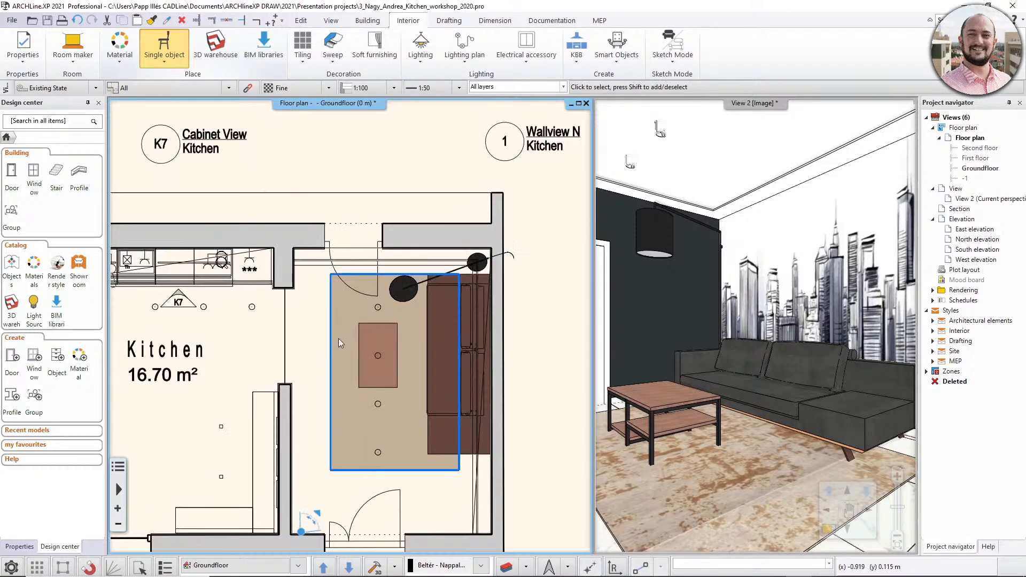
{"action": "left_click", "coordinate": [396, 330]}
{"action": "left_click", "coordinate": [450, 292]}
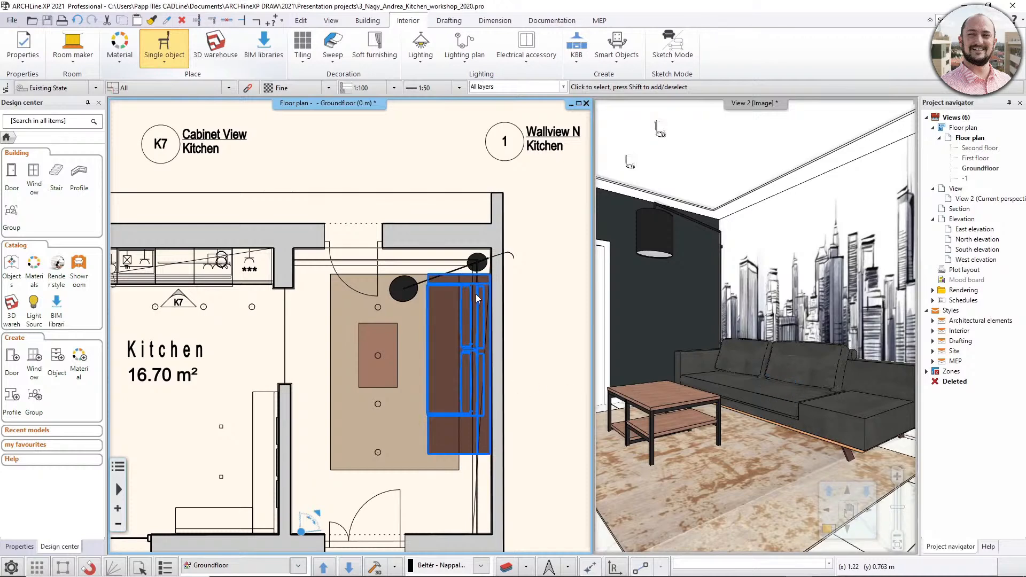
{"action": "scroll", "coordinate": [454, 420], "scroll_direction": "up", "scroll_amount": 1}
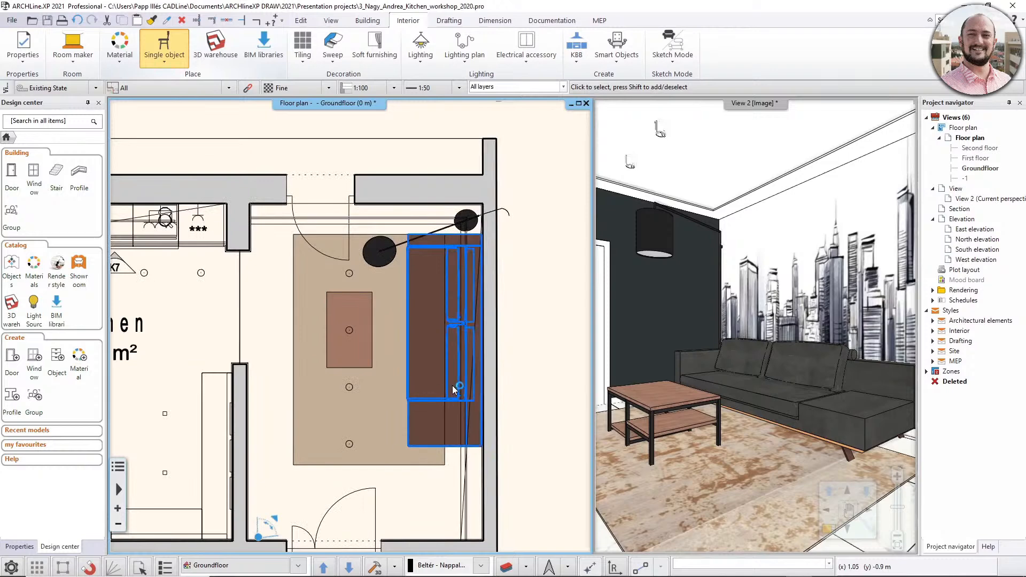
{"action": "left_click", "coordinate": [453, 399]}
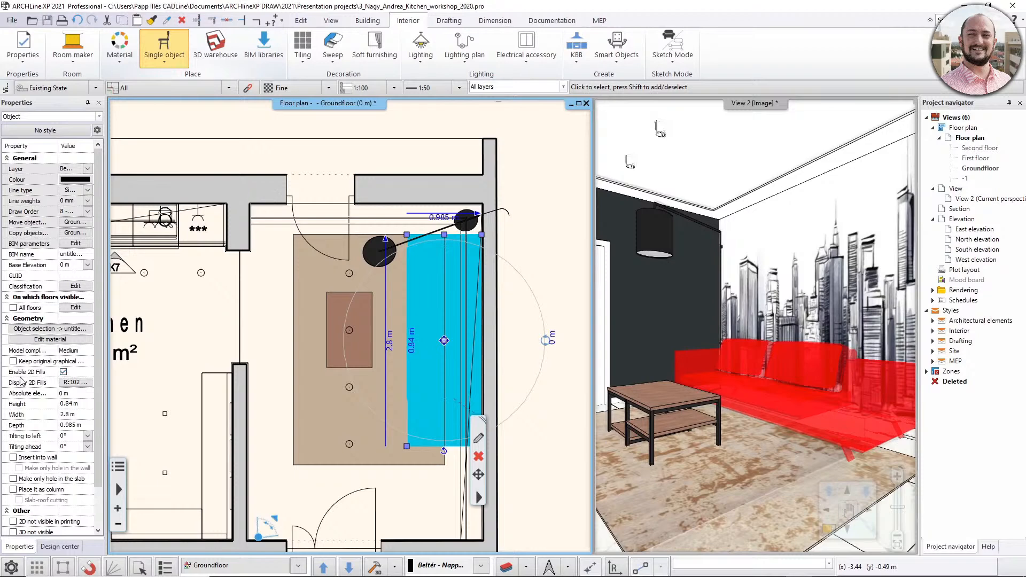
{"action": "left_click", "coordinate": [81, 383]}
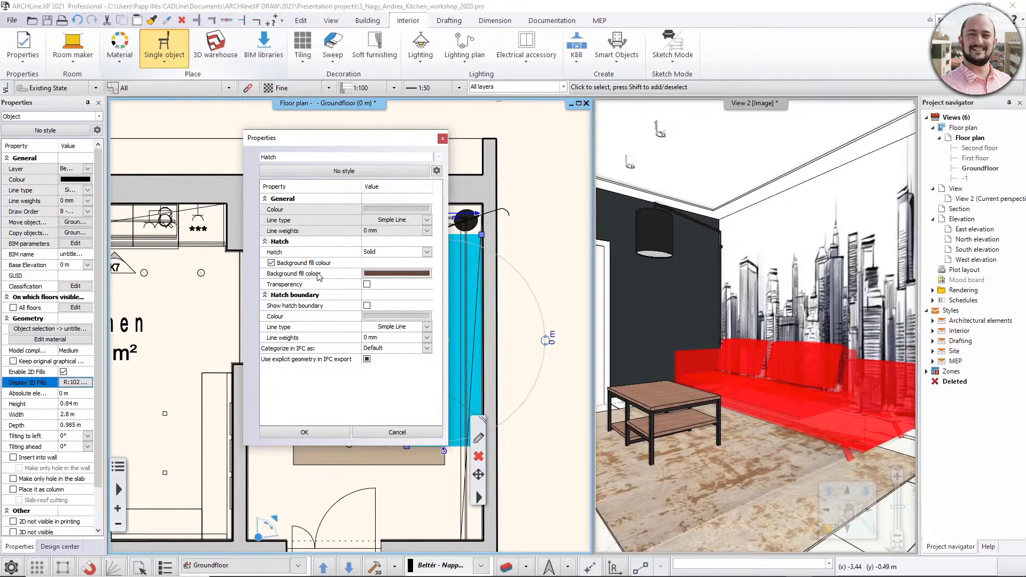
{"action": "left_click", "coordinate": [390, 274]}
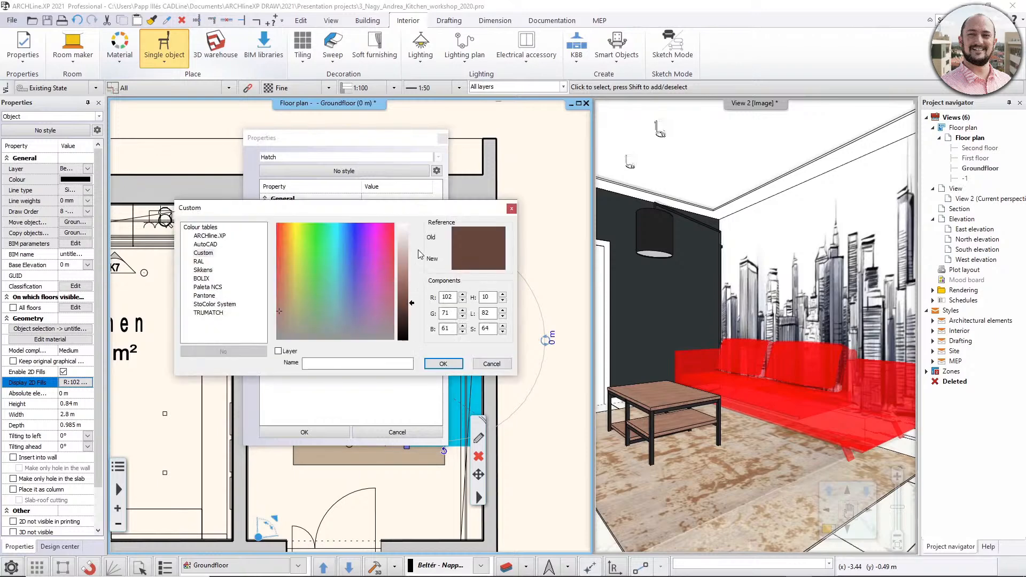
{"action": "left_click", "coordinate": [198, 262]}
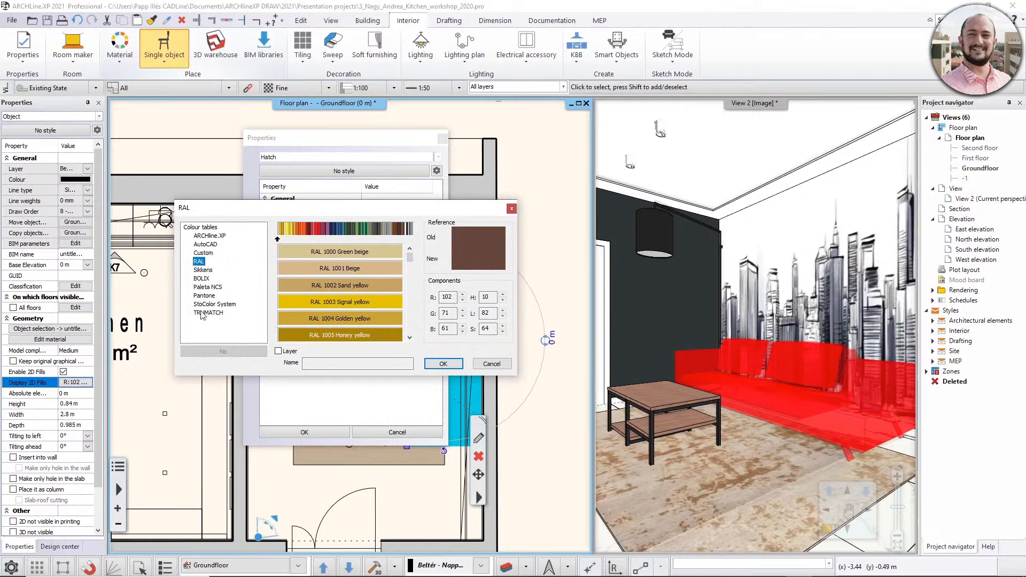
{"action": "left_click_drag", "start_coordinate": [286, 239], "coordinate": [377, 242]}
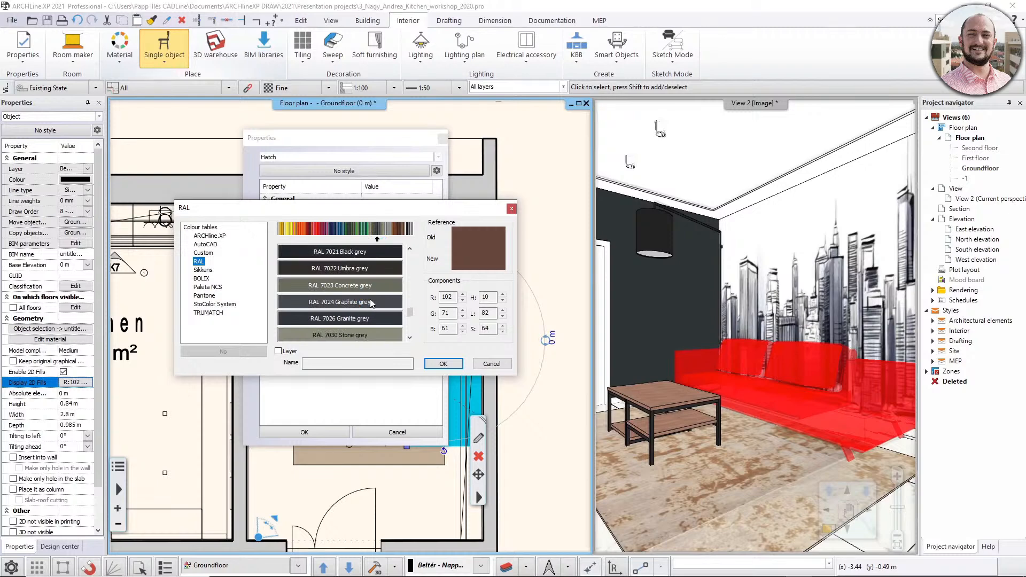
{"action": "left_click", "coordinate": [369, 302]}
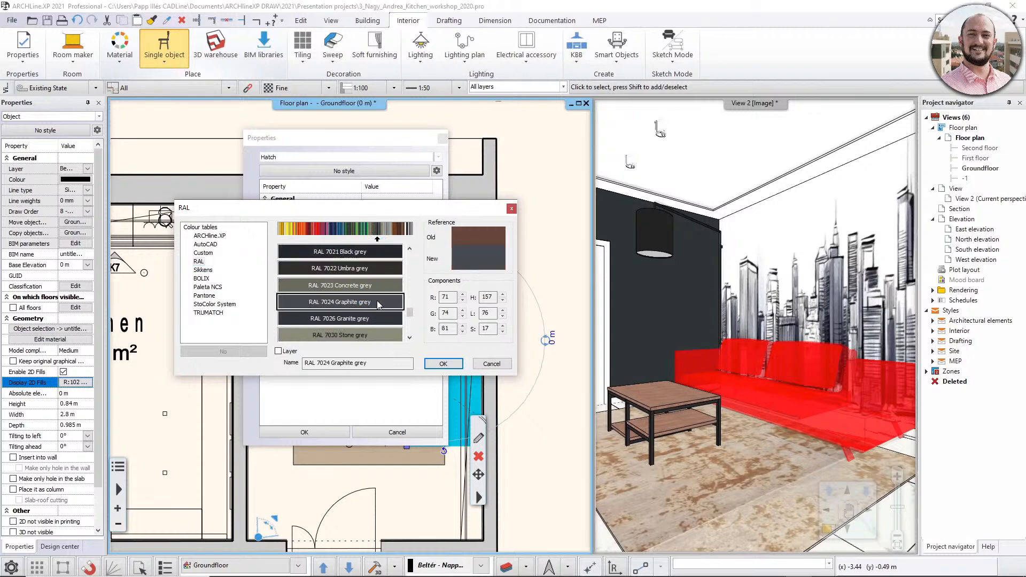
{"action": "left_click", "coordinate": [443, 363]}
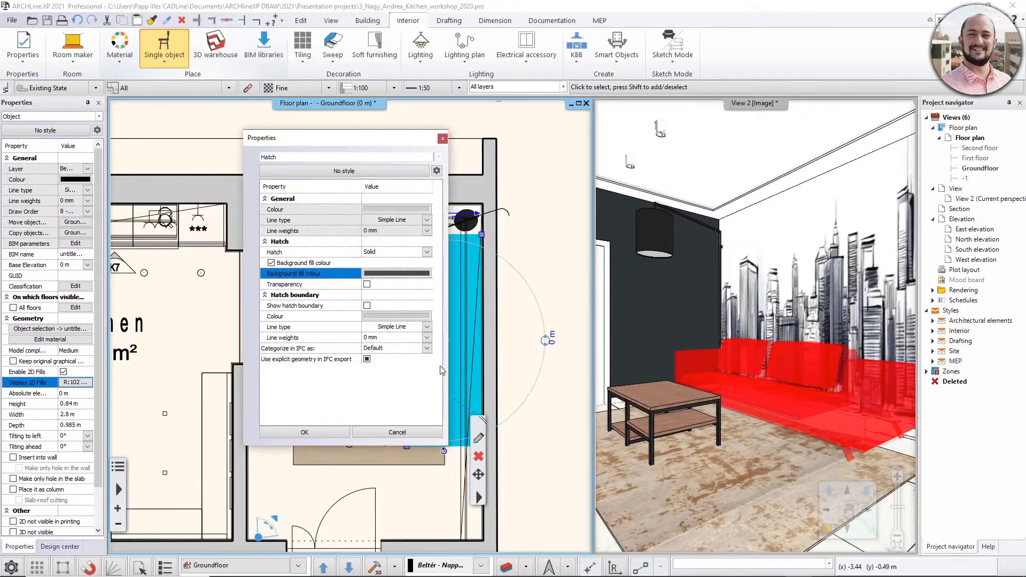
{"action": "left_click", "coordinate": [328, 435]}
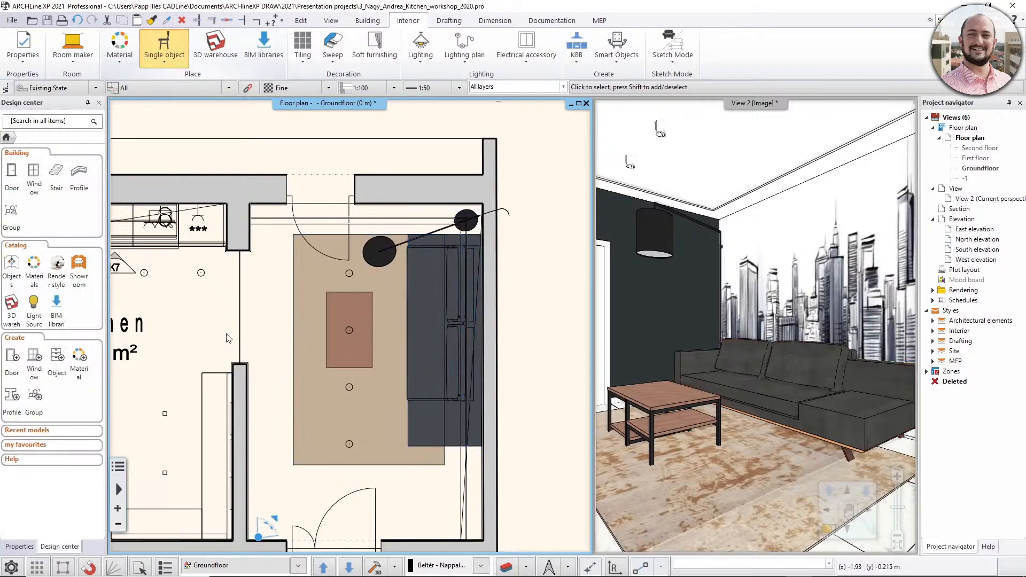
- Examine the carpet's texture and colours in its object placement preview, leaving its settings as they are
{"action": "left_click", "coordinate": [294, 307]}
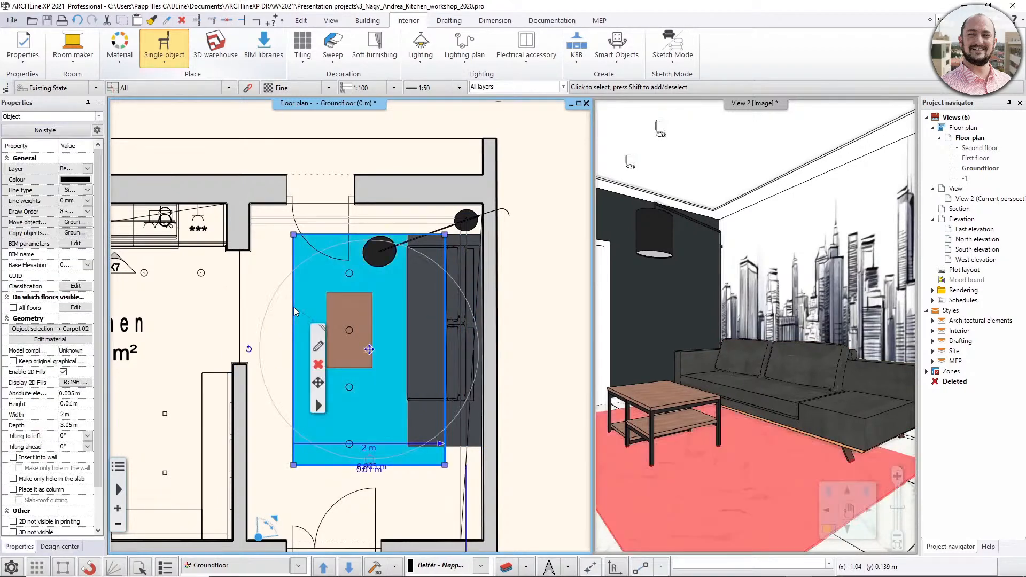
{"action": "left_click", "coordinate": [319, 347]}
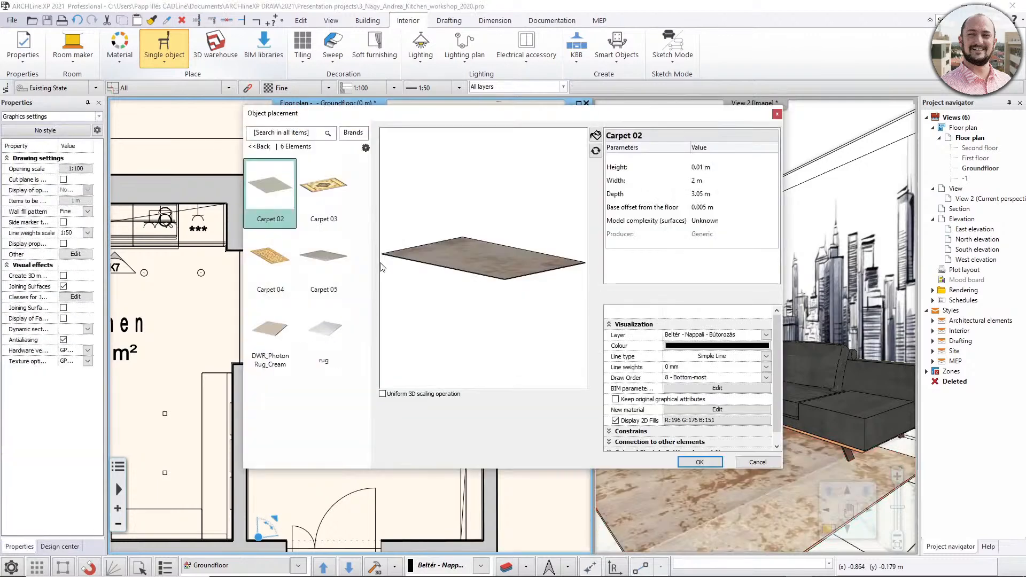
{"action": "left_click_drag", "start_coordinate": [454, 289], "coordinate": [501, 284]}
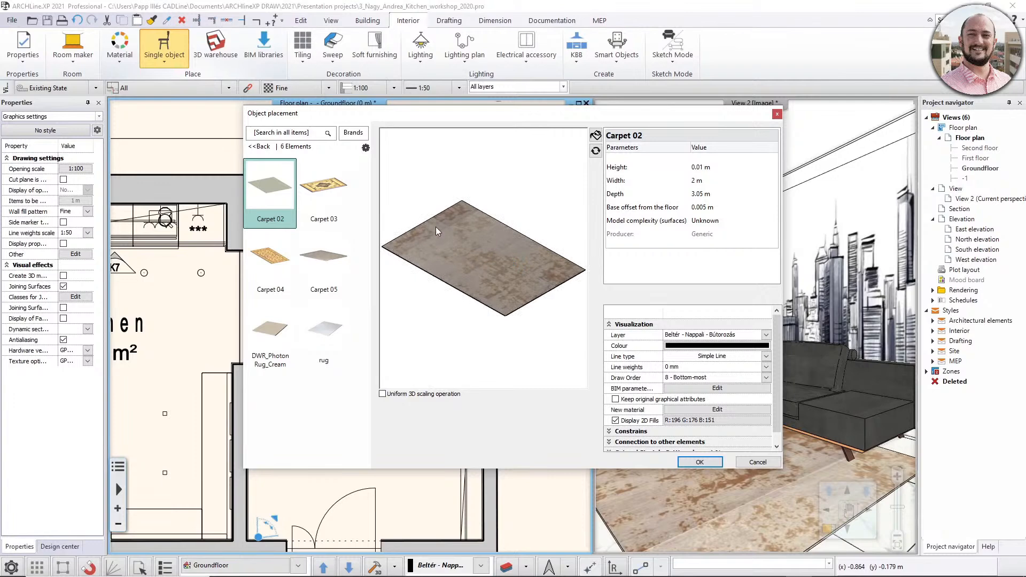
{"action": "left_click", "coordinate": [743, 463]}
- Lighten the carpet's 2D fill background colour to RGB 208, 192, 172
{"action": "left_click", "coordinate": [300, 334]}
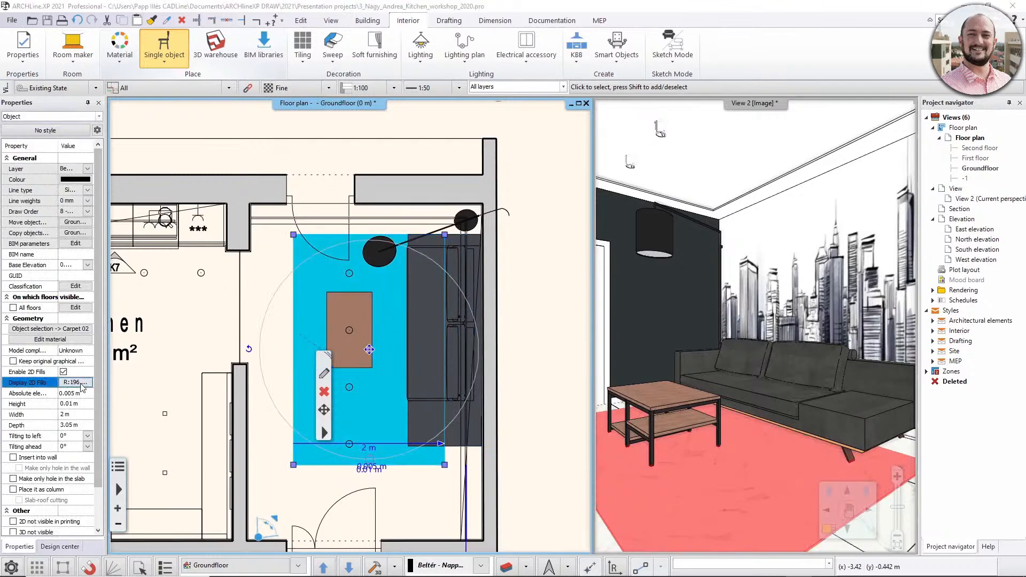
{"action": "left_click", "coordinate": [86, 382]}
{"action": "left_click", "coordinate": [374, 276]}
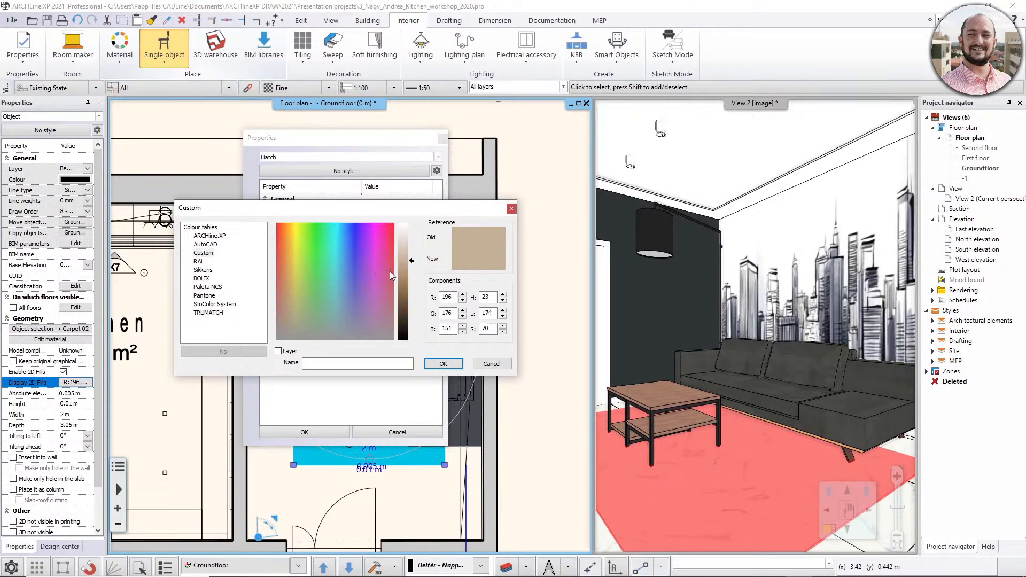
{"action": "left_click_drag", "start_coordinate": [414, 261], "coordinate": [412, 256]}
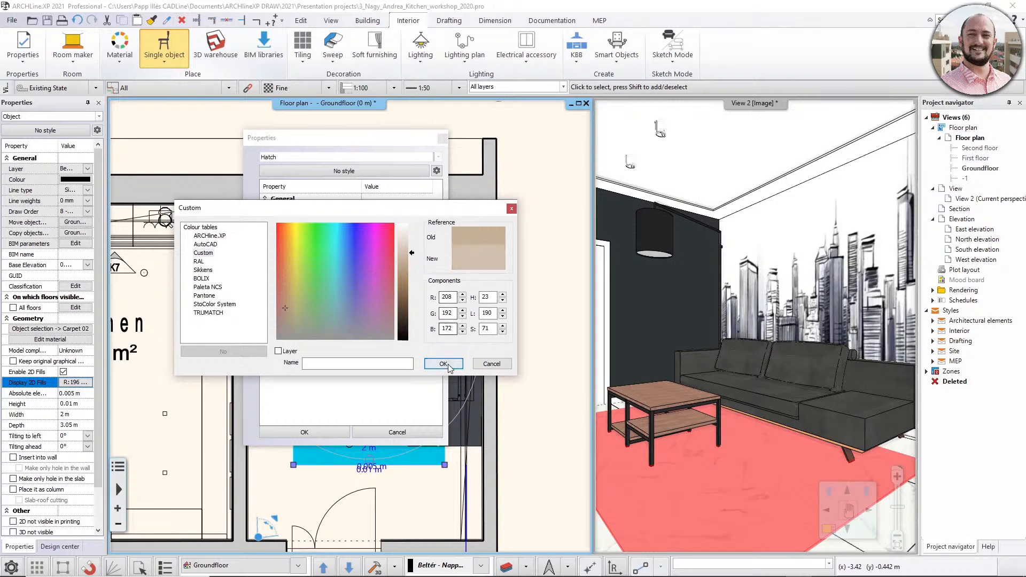
{"action": "left_click", "coordinate": [443, 364]}
{"action": "left_click", "coordinate": [309, 431]}
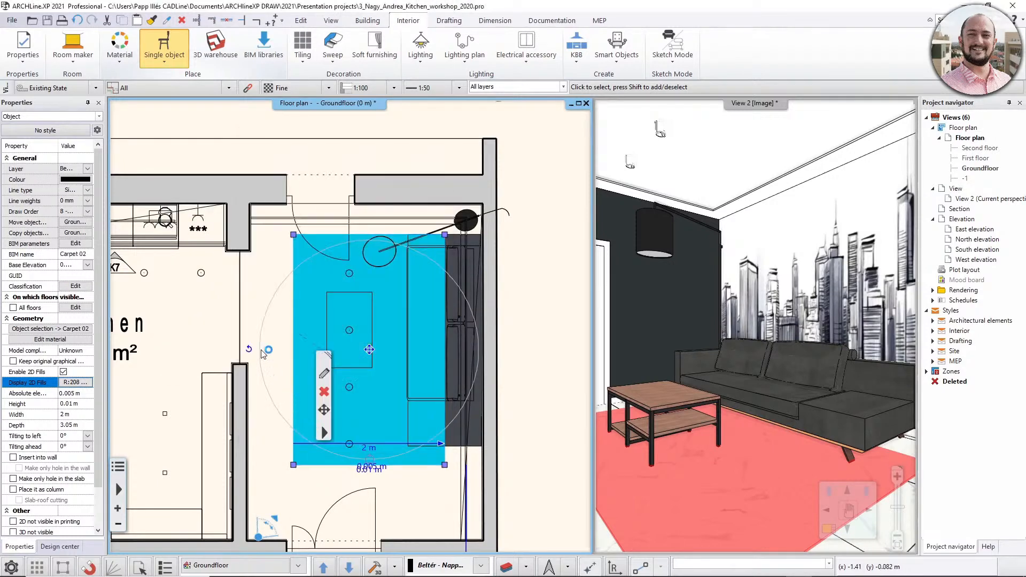
{"action": "left_click", "coordinate": [274, 292]}
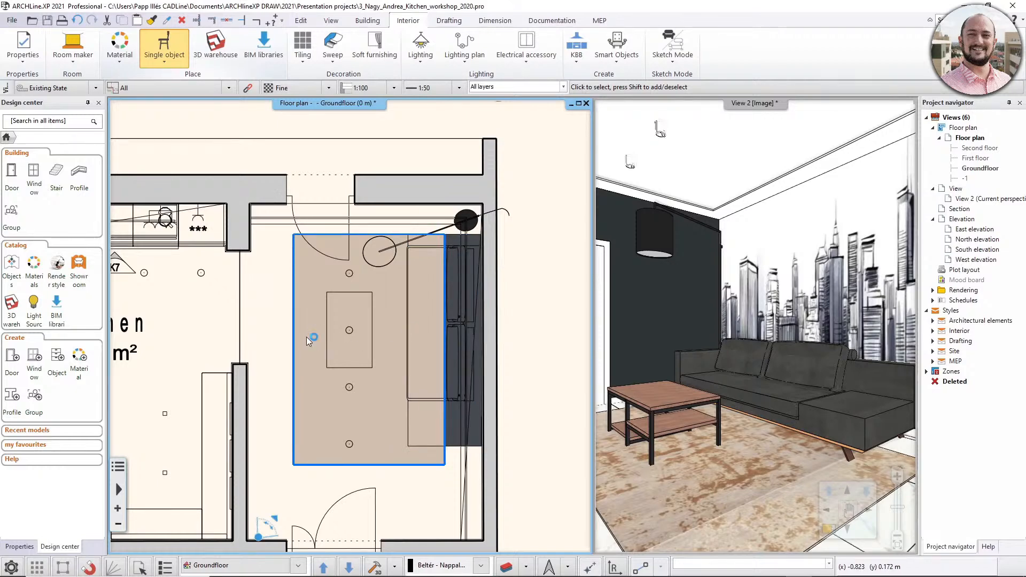
- Check the available draw order levels and compare the draw order of the carpet with that of the sofa
{"action": "left_click", "coordinate": [296, 315]}
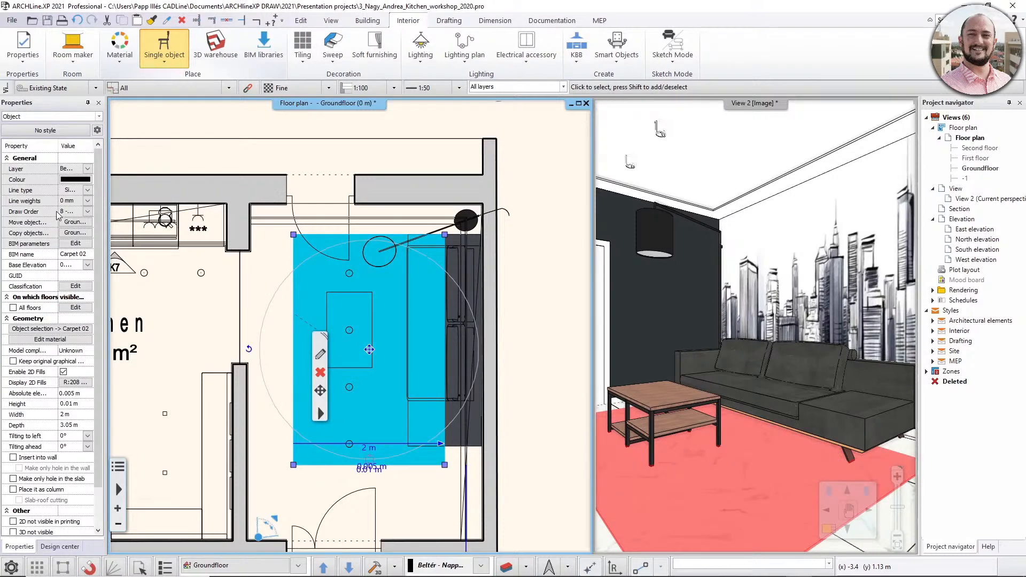
{"action": "left_click", "coordinate": [87, 211]}
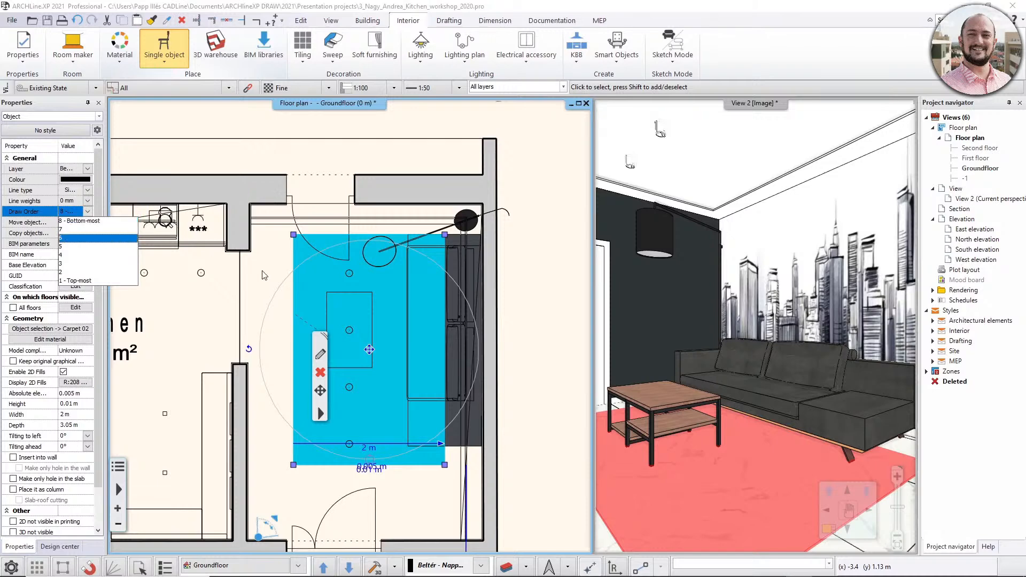
{"action": "left_click", "coordinate": [452, 246]}
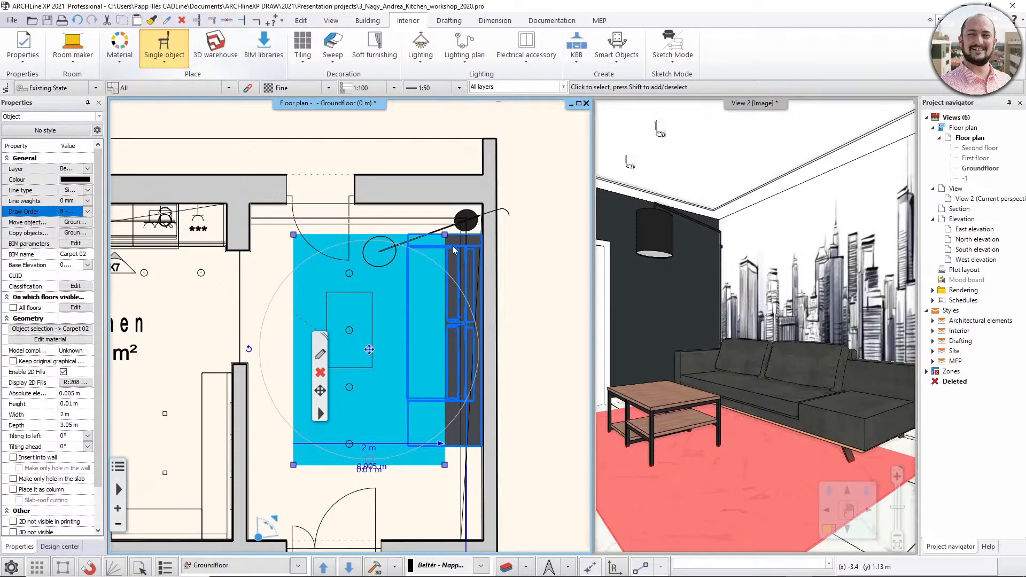
{"action": "left_click", "coordinate": [453, 246]}
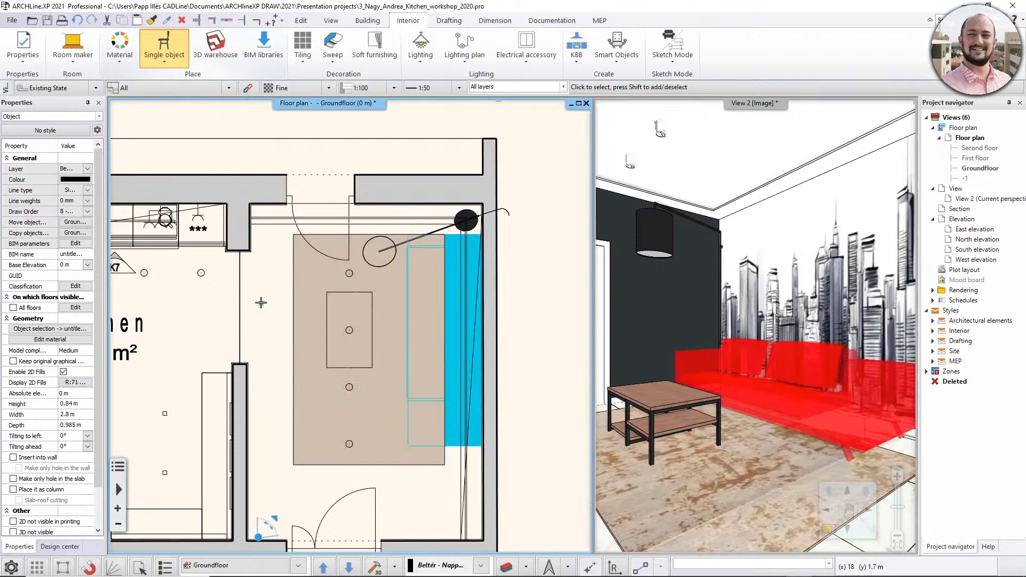
{"action": "key", "text": "Escape"}
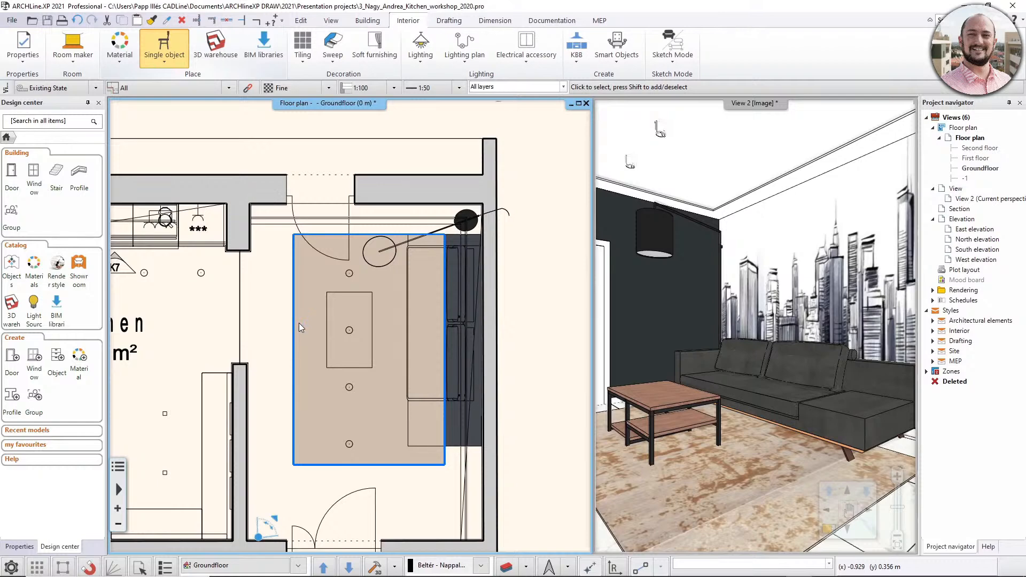
{"action": "left_click", "coordinate": [300, 323]}
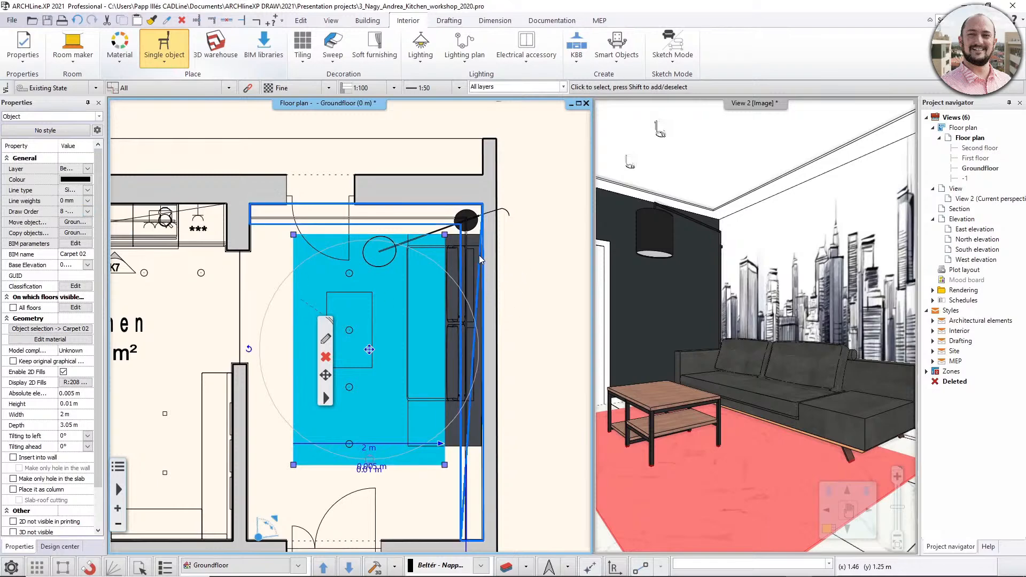
- Set the sofa's draw order to 7 to place it above the carpet
{"action": "left_click", "coordinate": [454, 253]}
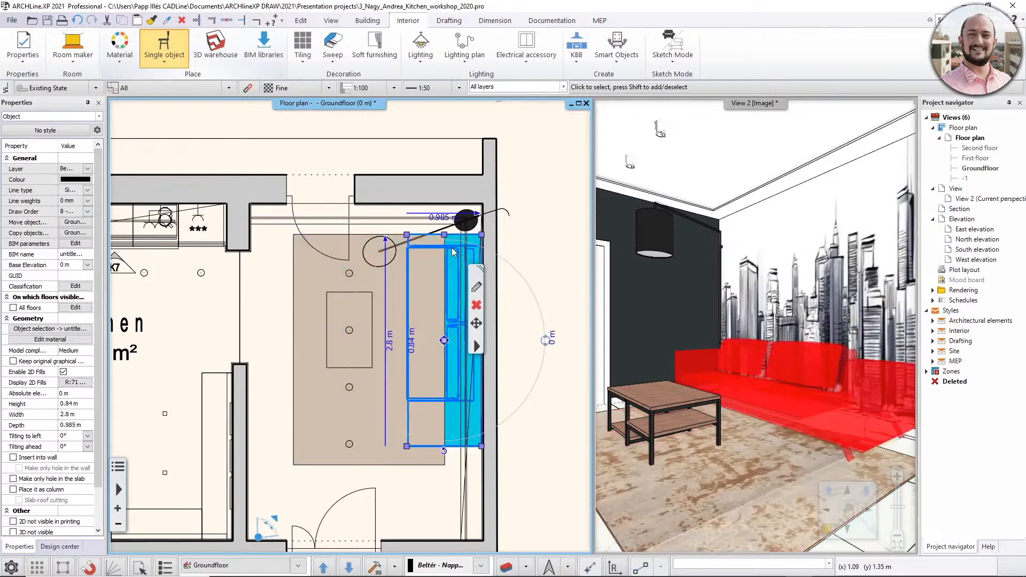
{"action": "left_click", "coordinate": [87, 212]}
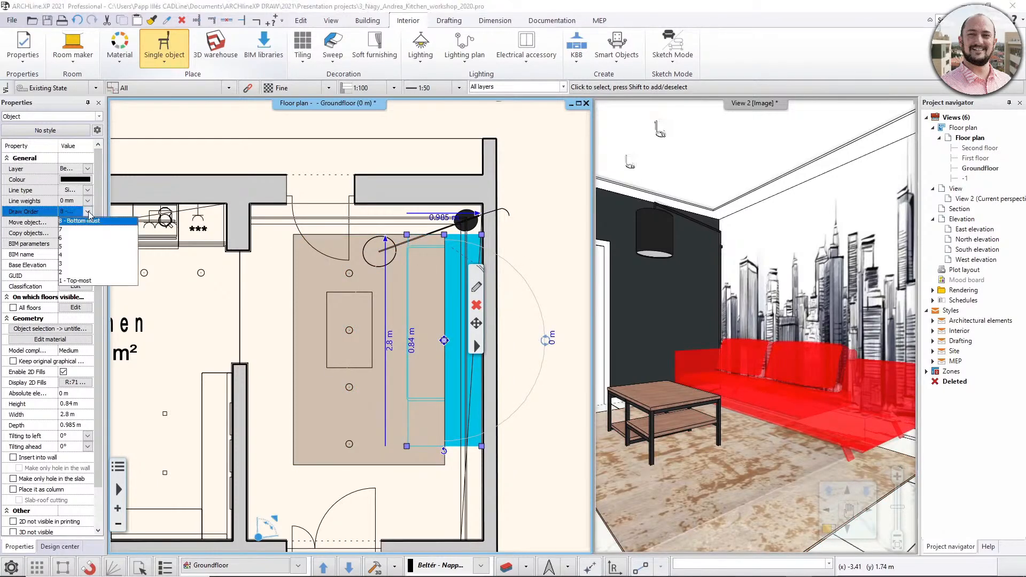
{"action": "left_click", "coordinate": [74, 233]}
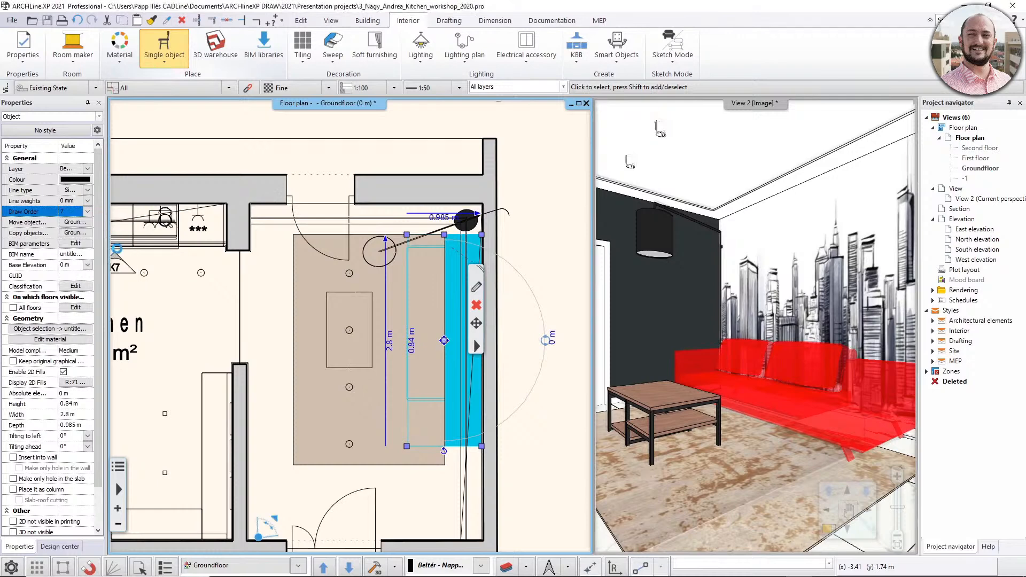
- Set the draw order of the arc floor lamp beside the sofa to 6 on the floor plan
{"action": "left_click", "coordinate": [260, 290]}
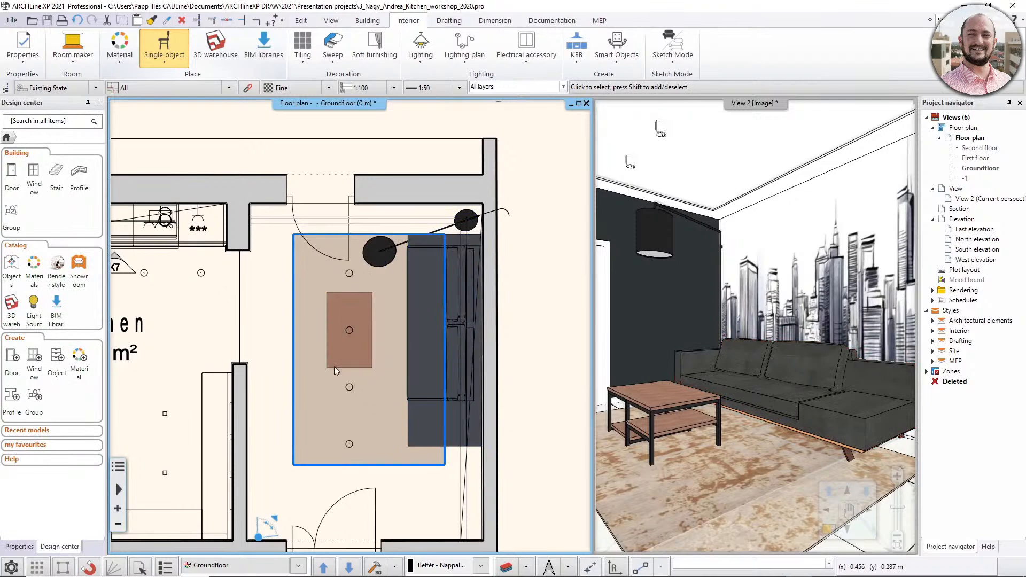
{"action": "left_click", "coordinate": [387, 254]}
{"action": "key", "text": "Escape"}
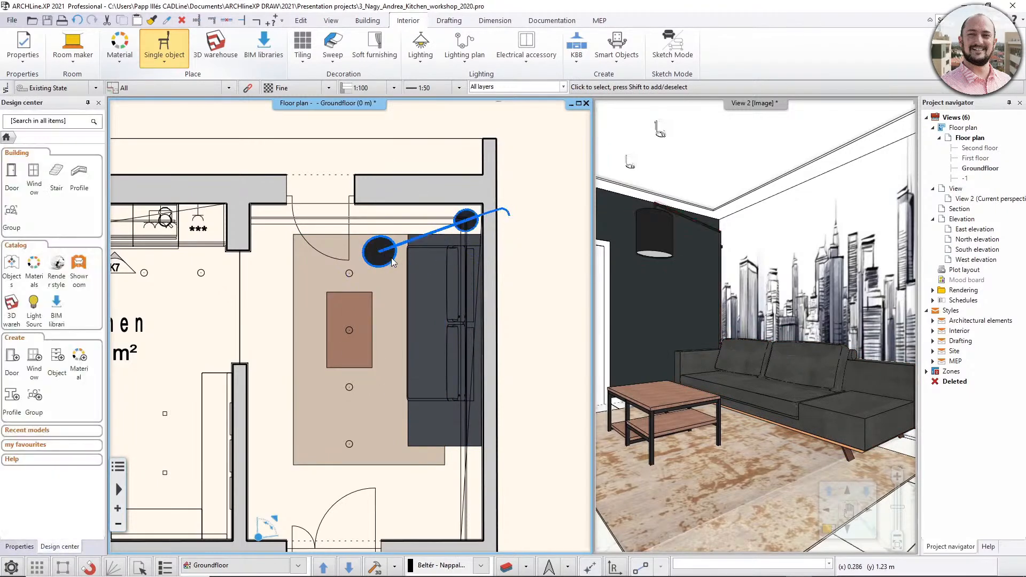
{"action": "scroll", "coordinate": [392, 260], "scroll_direction": "up", "scroll_amount": 1}
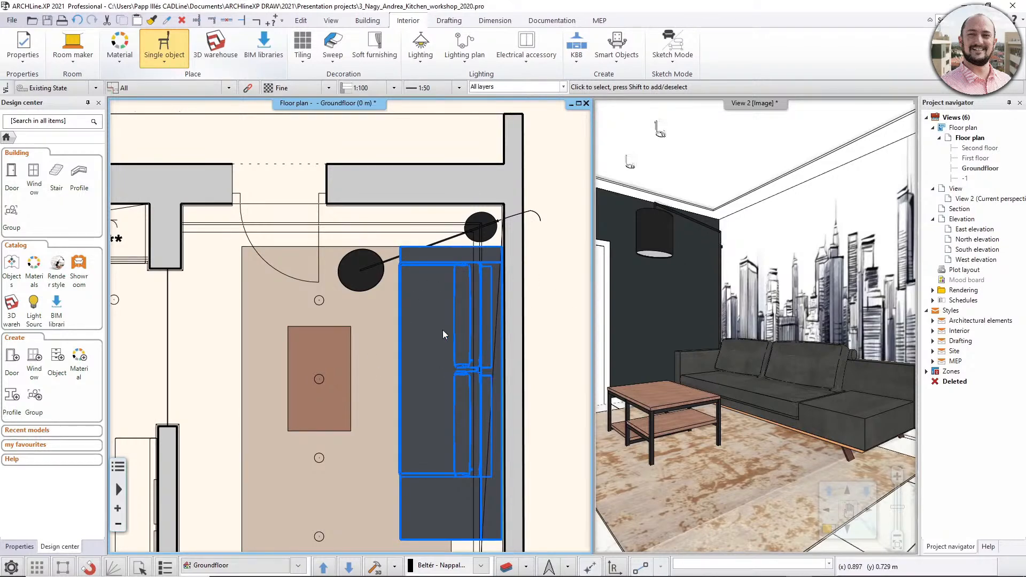
{"action": "left_click", "coordinate": [372, 269]}
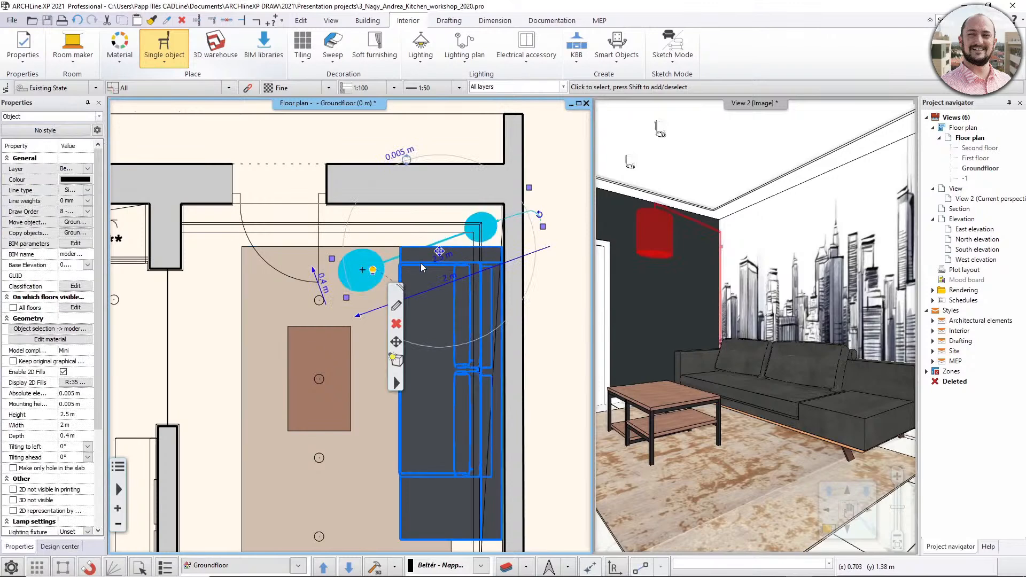
{"action": "left_click", "coordinate": [87, 211]}
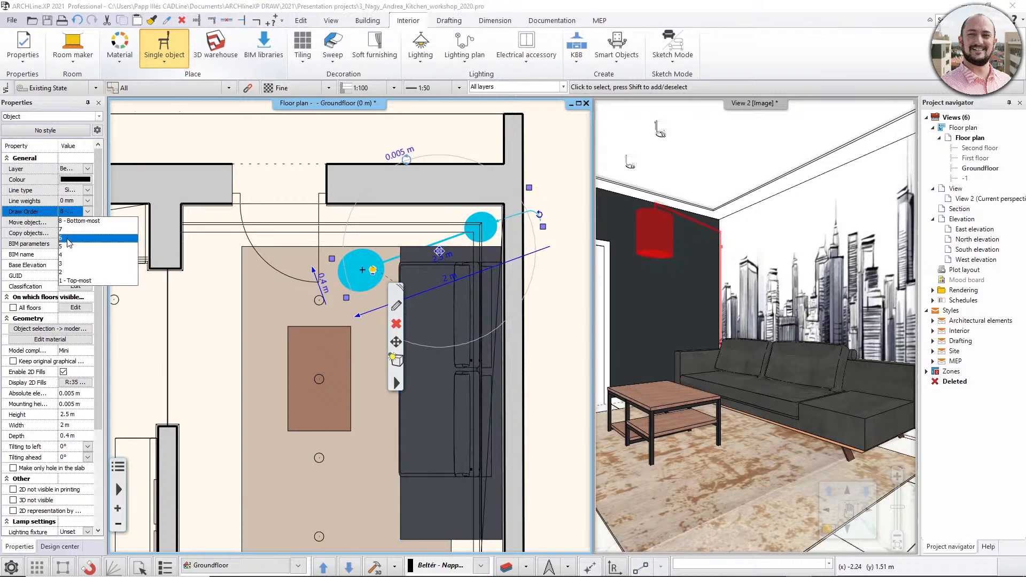
{"action": "left_click", "coordinate": [69, 238]}
{"action": "key", "text": "Escape"}
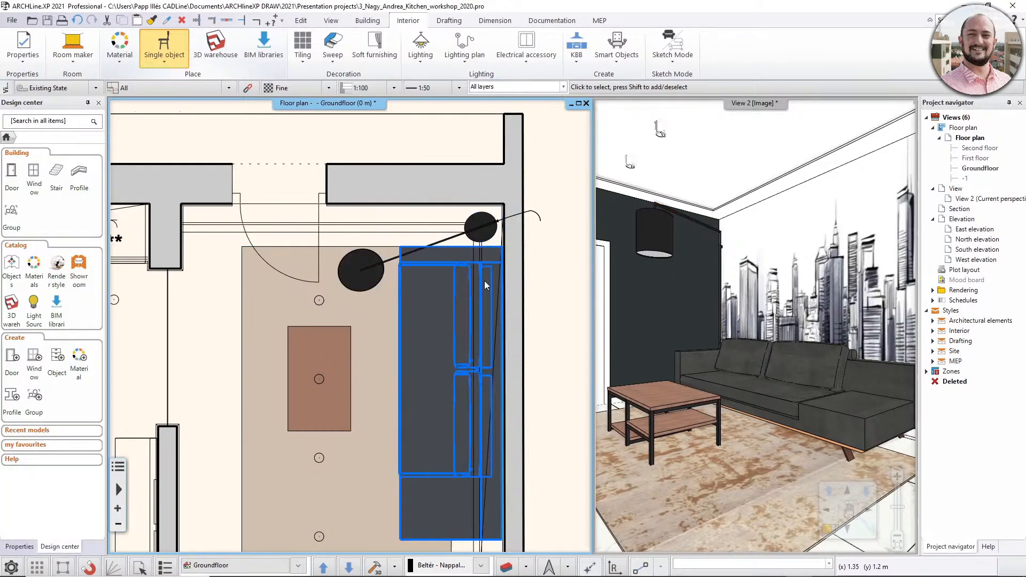
- Set the draw order of the coffee table on the carpet to 7
{"action": "left_click", "coordinate": [348, 363]}
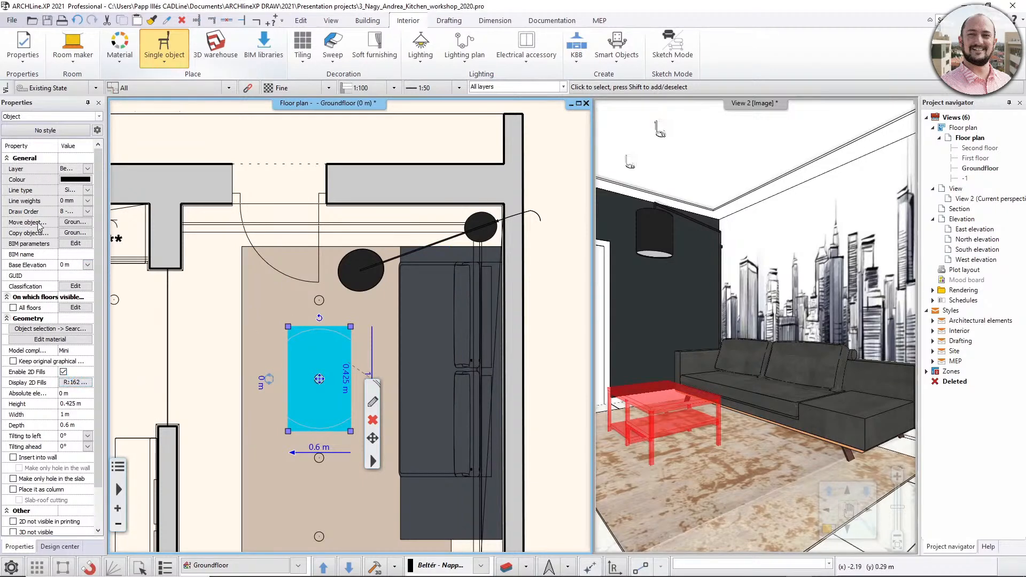
{"action": "left_click", "coordinate": [87, 211]}
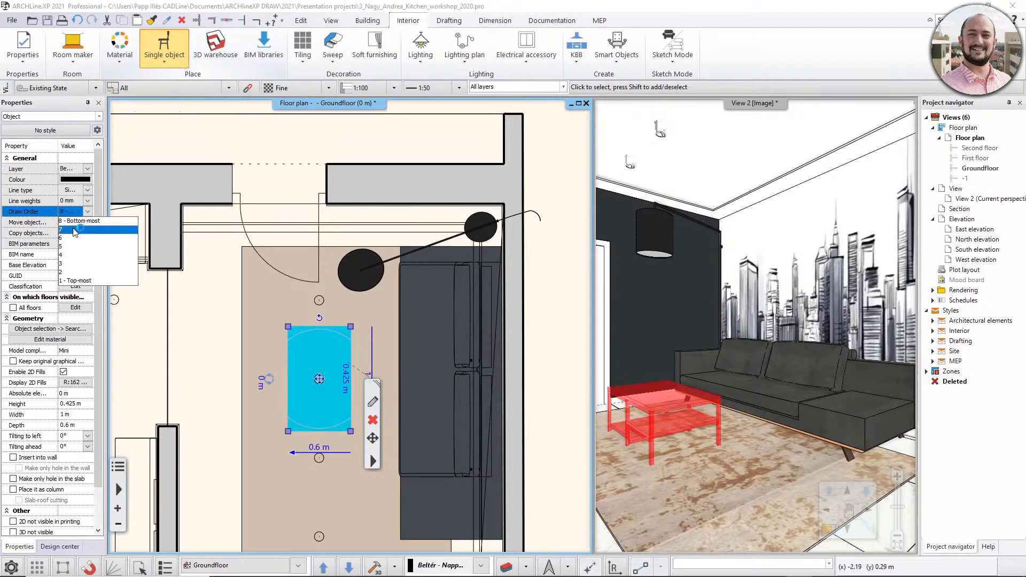
{"action": "left_click", "coordinate": [73, 229]}
{"action": "left_click", "coordinate": [209, 310]}
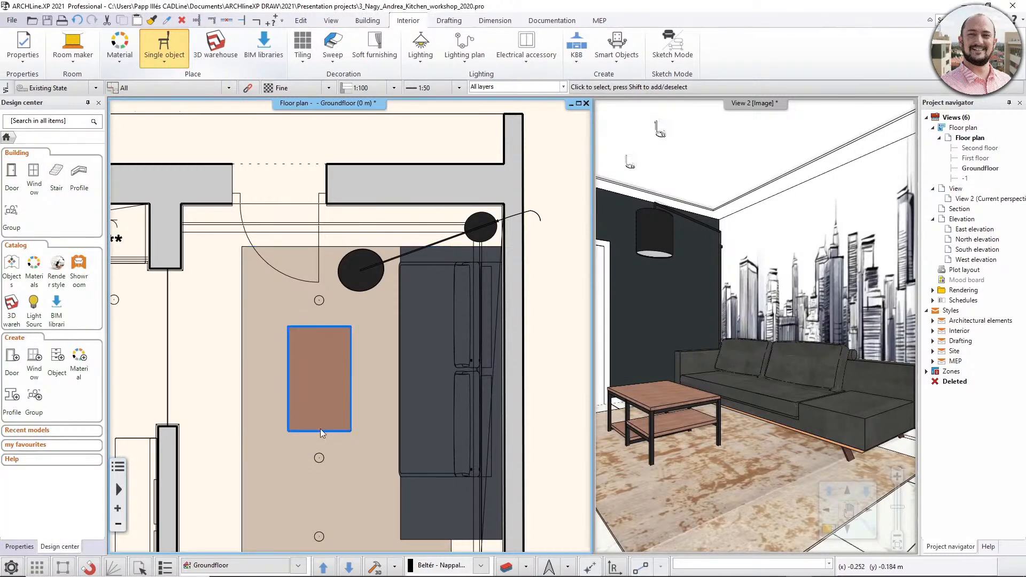
- Set the draw order of the ceiling spotlight over the coffee table to 1 - Top-most
{"action": "left_click", "coordinate": [320, 374]}
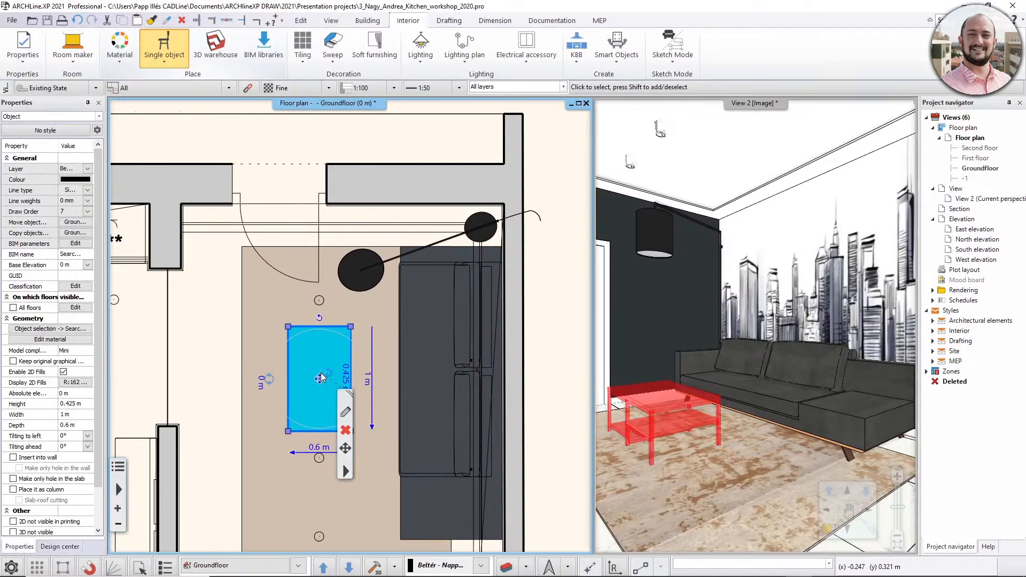
{"action": "left_click", "coordinate": [326, 379]}
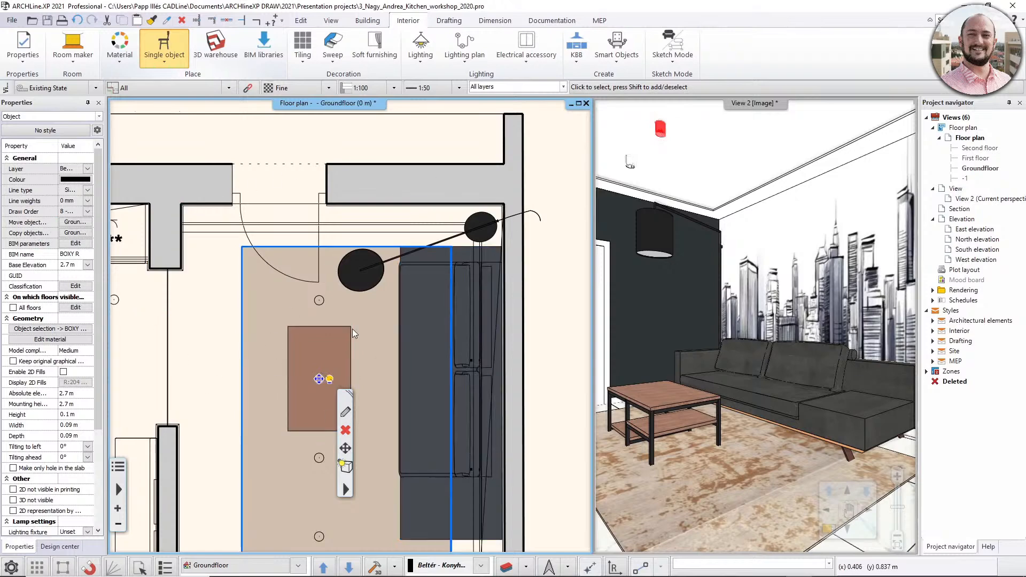
{"action": "left_click", "coordinate": [88, 212]}
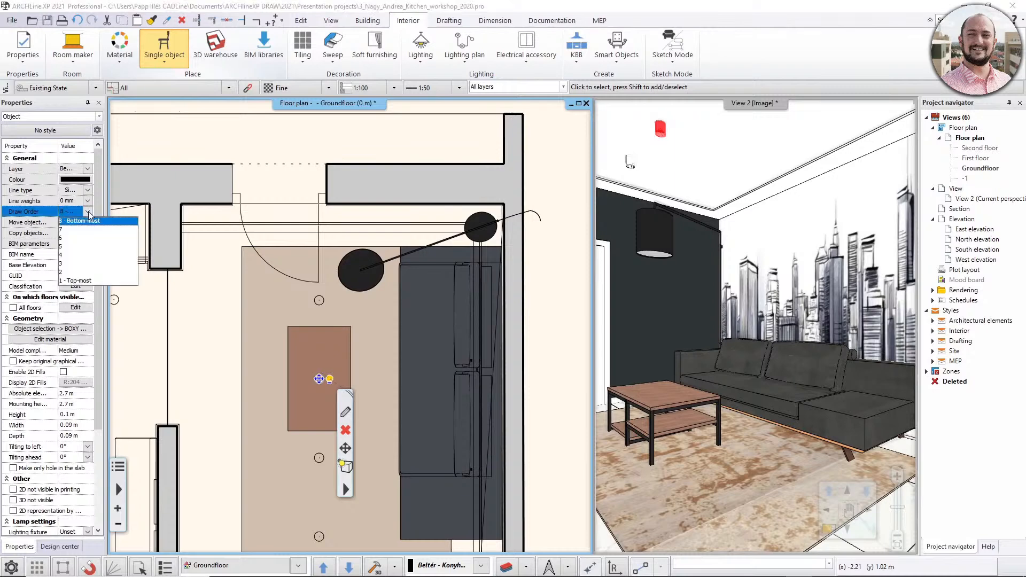
{"action": "left_click", "coordinate": [83, 281]}
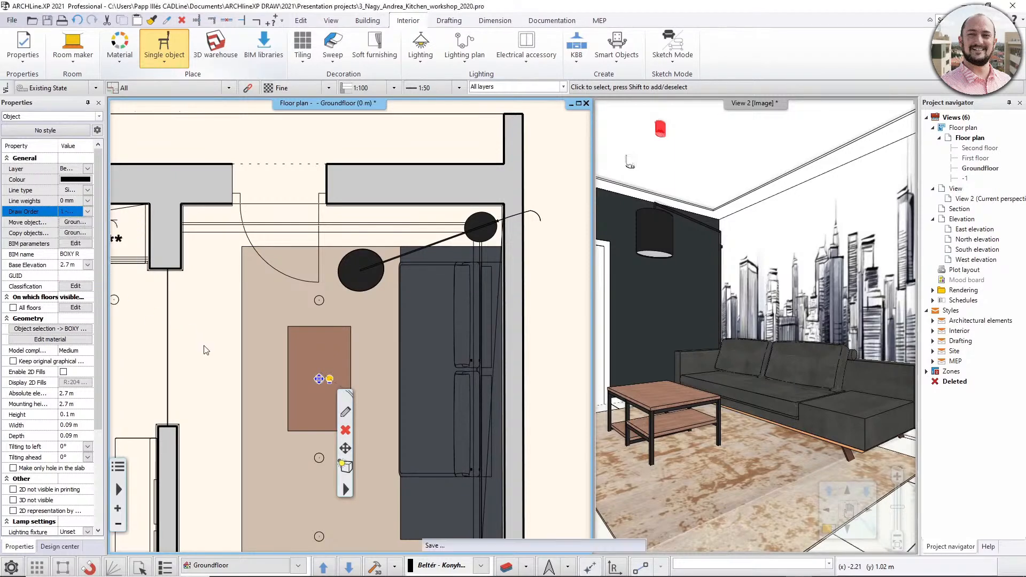
{"action": "key", "text": "Escape"}
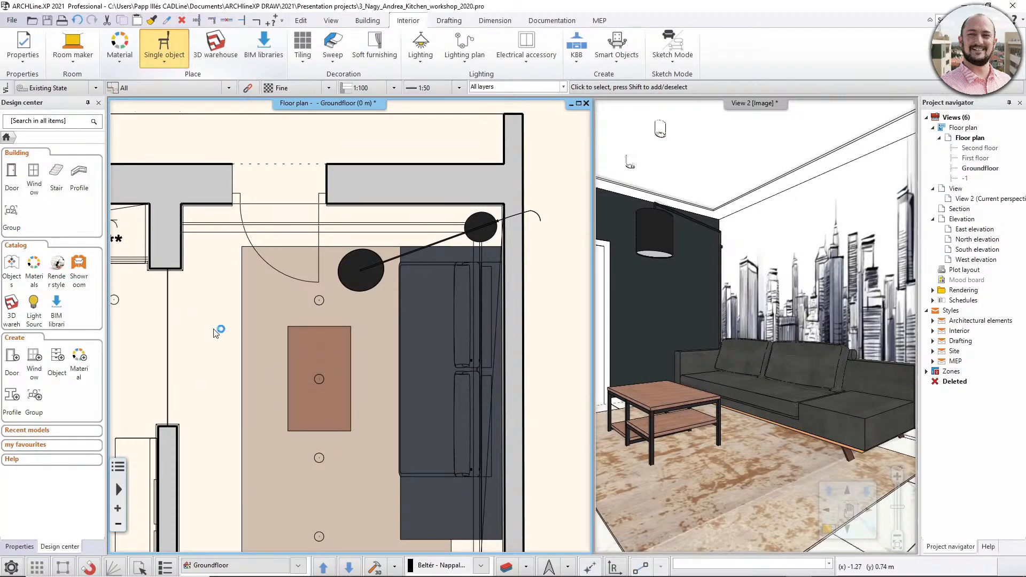
{"action": "left_click", "coordinate": [320, 349]}
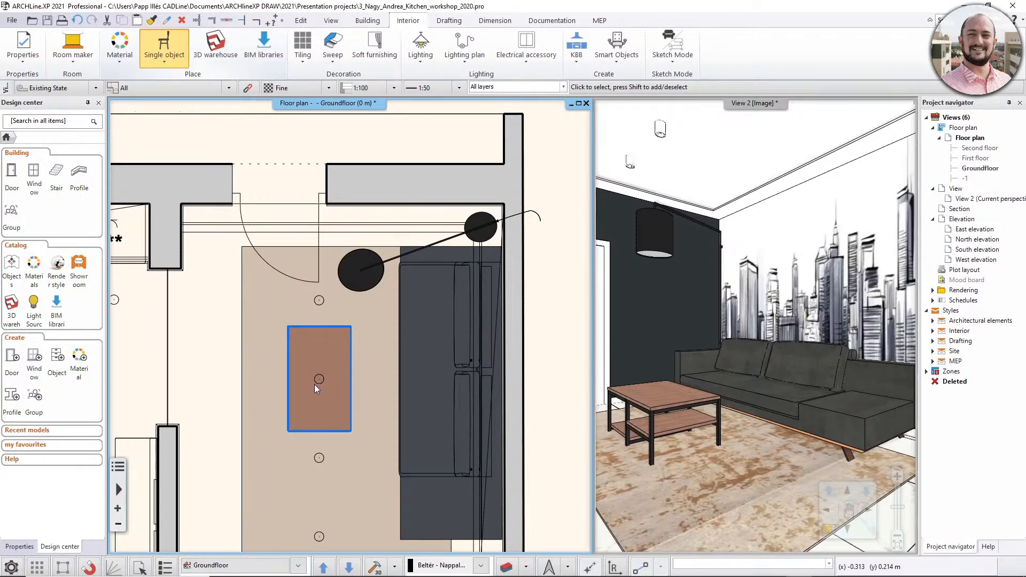
{"action": "key", "text": "Escape"}
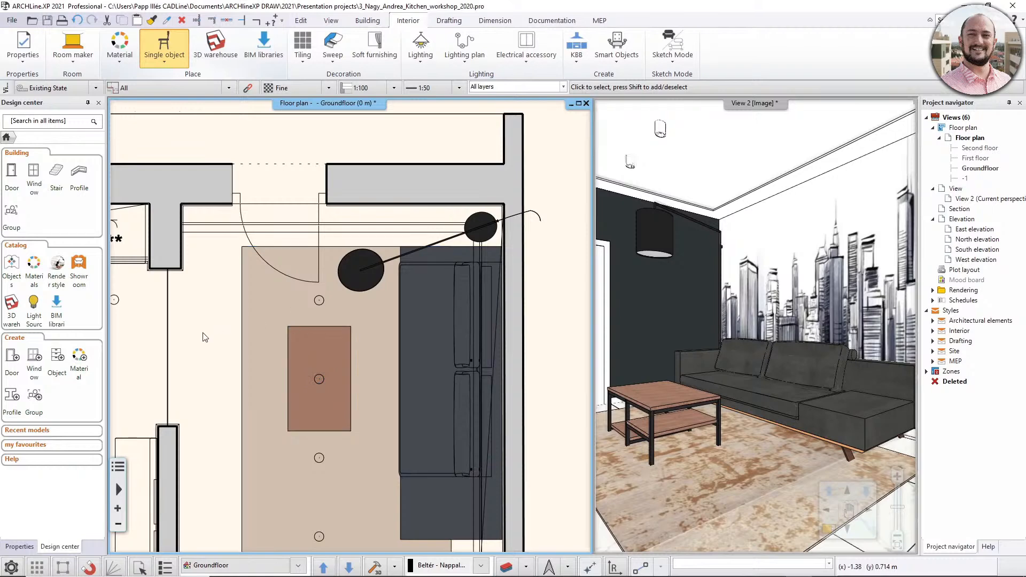
- Change the line colour of the ceiling moulding along the living room walls to grey
{"action": "scroll", "coordinate": [233, 334], "scroll_direction": "down", "scroll_amount": 2}
{"action": "left_click", "coordinate": [278, 313]}
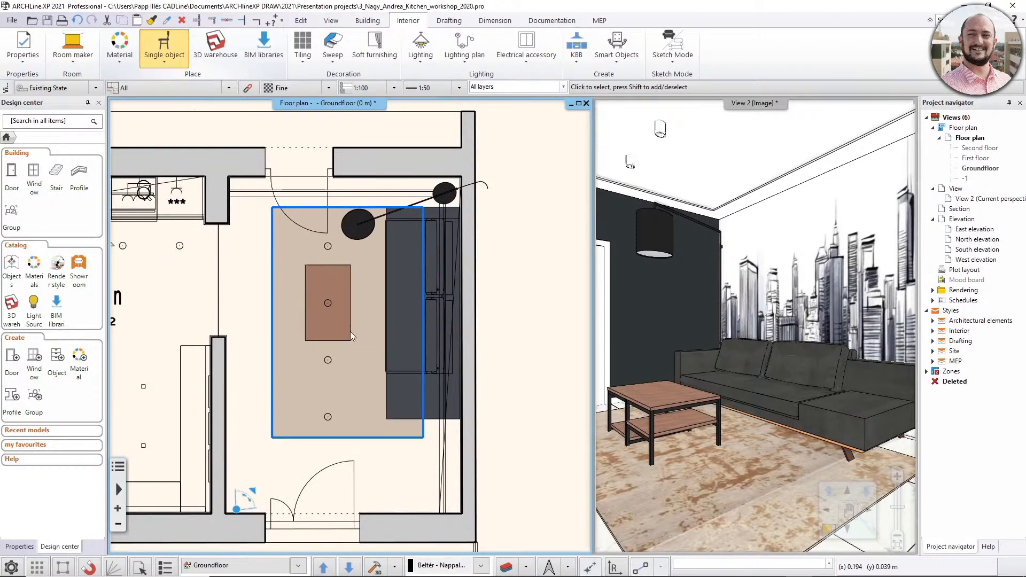
{"action": "left_click", "coordinate": [228, 240]}
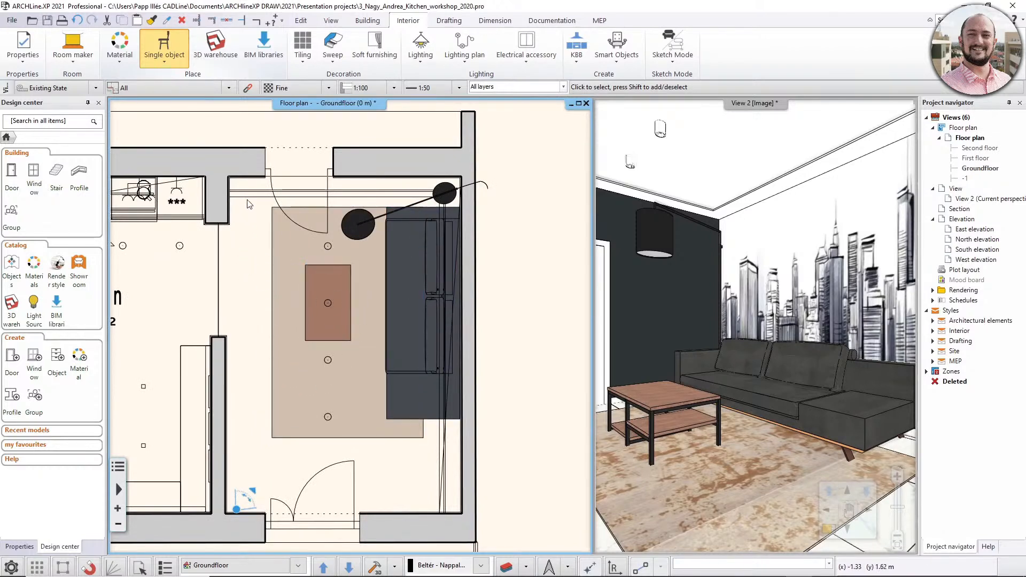
{"action": "left_click", "coordinate": [298, 192]}
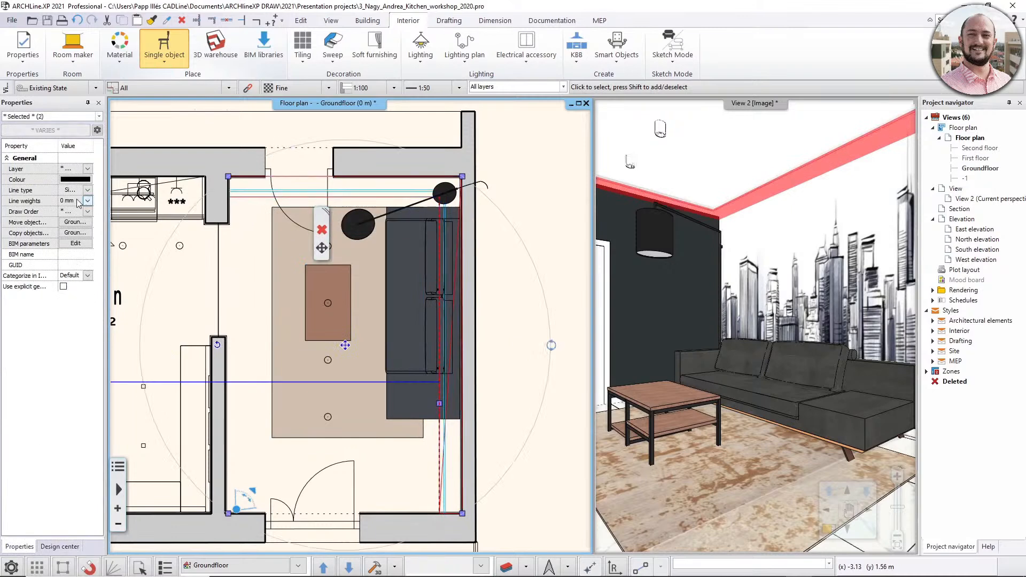
{"action": "left_click", "coordinate": [75, 180]}
{"action": "left_click", "coordinate": [470, 248]}
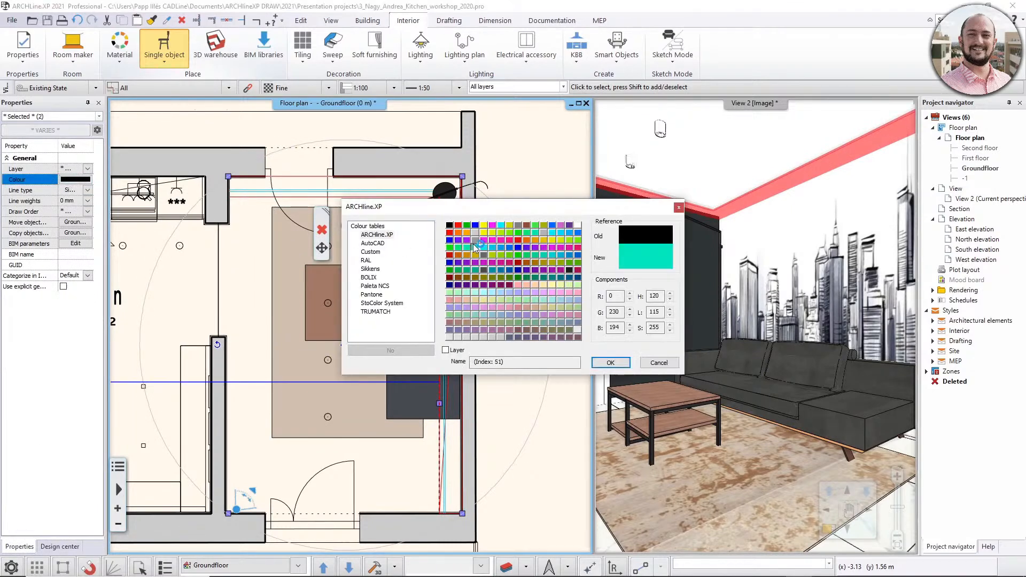
{"action": "left_click", "coordinate": [477, 241]}
{"action": "left_click", "coordinate": [610, 363]}
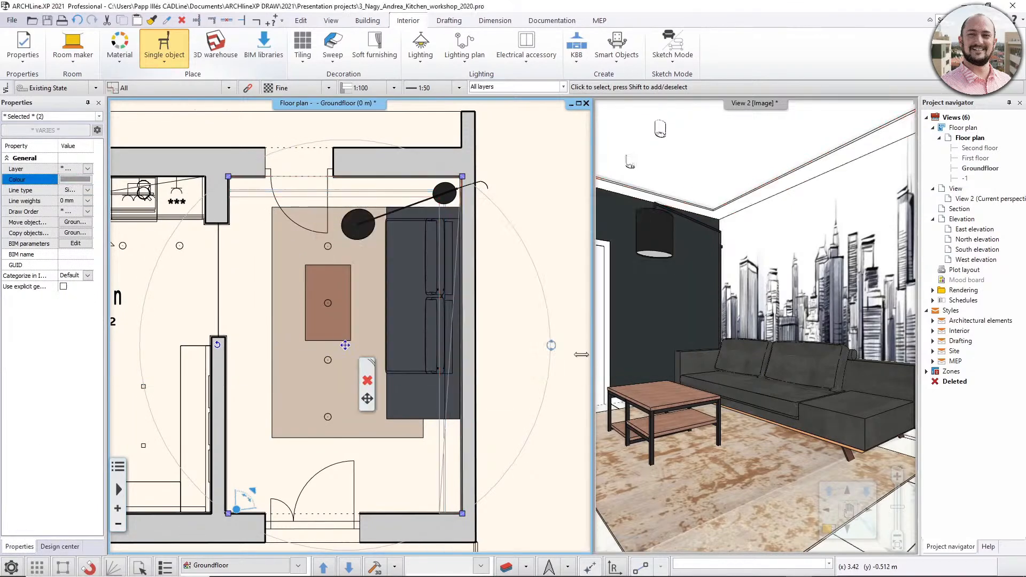
- Apply the dashed Szaggatott line type to the selected ceiling moulding
{"action": "left_click", "coordinate": [88, 190]}
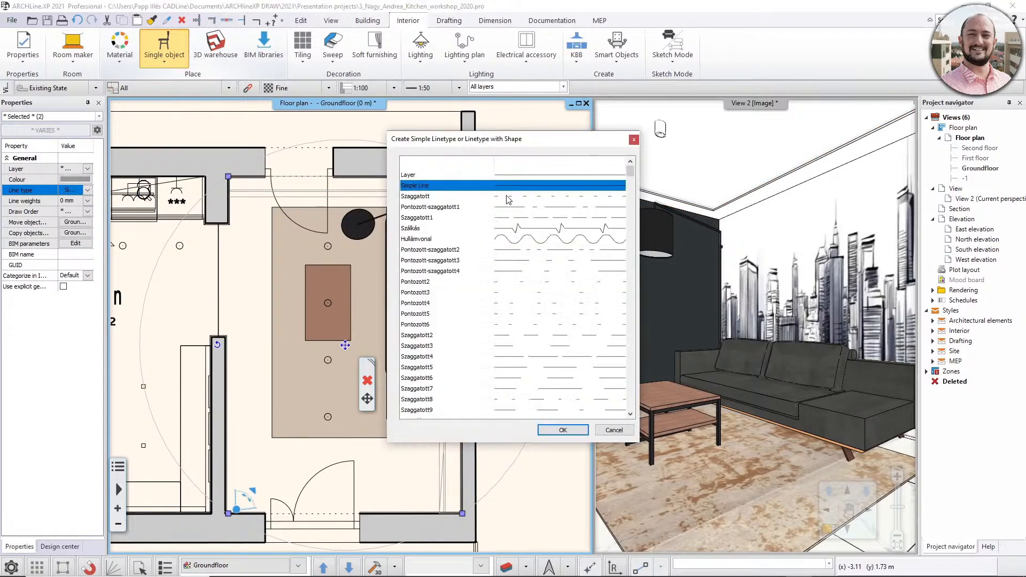
{"action": "left_click", "coordinate": [509, 197]}
{"action": "left_click", "coordinate": [563, 430]}
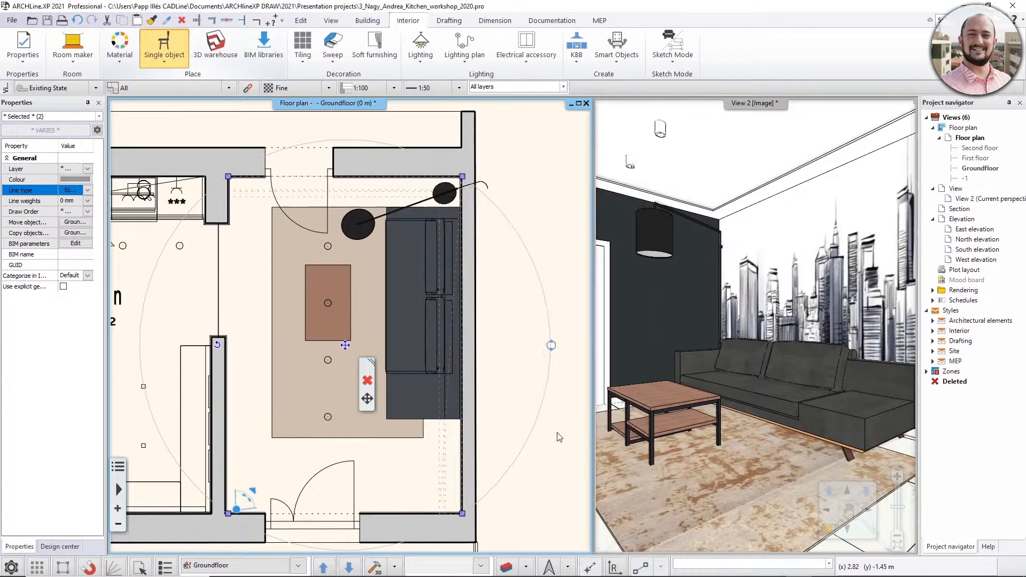
{"action": "left_click", "coordinate": [247, 267]}
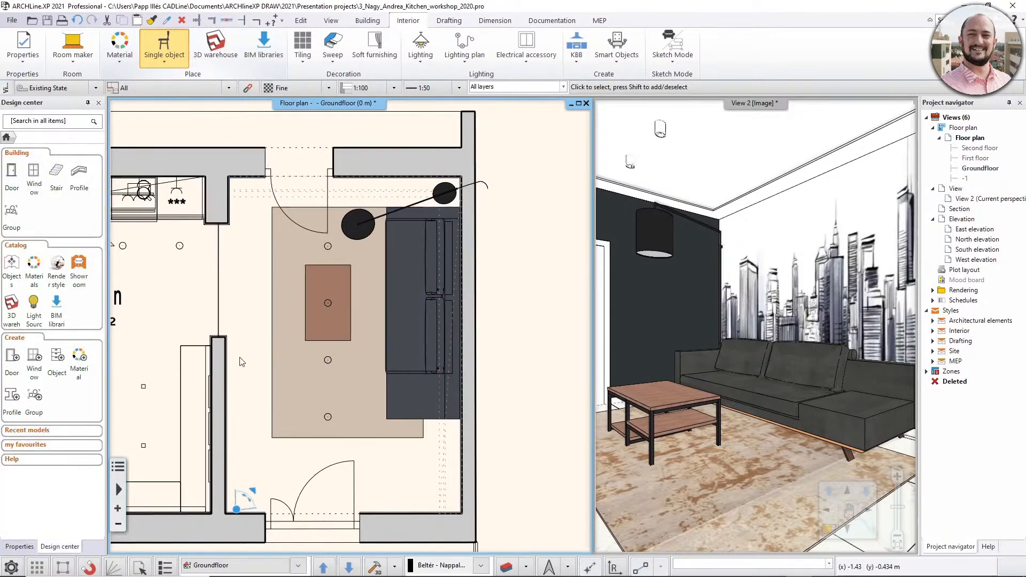
{"action": "middle_click_drag", "start_coordinate": [249, 353], "coordinate": [266, 348]}
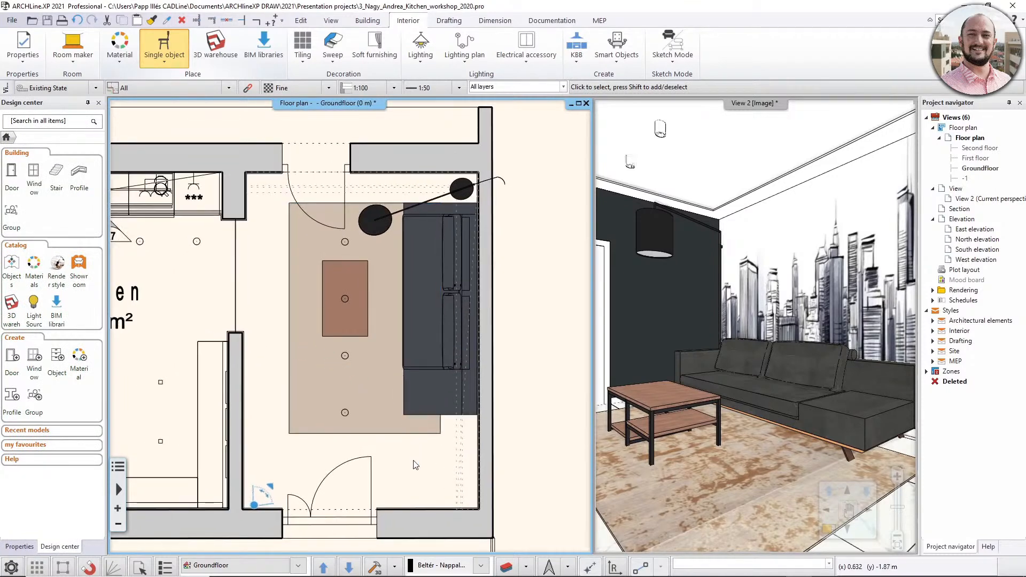
{"action": "middle_click_drag", "start_coordinate": [320, 371], "coordinate": [368, 384]}
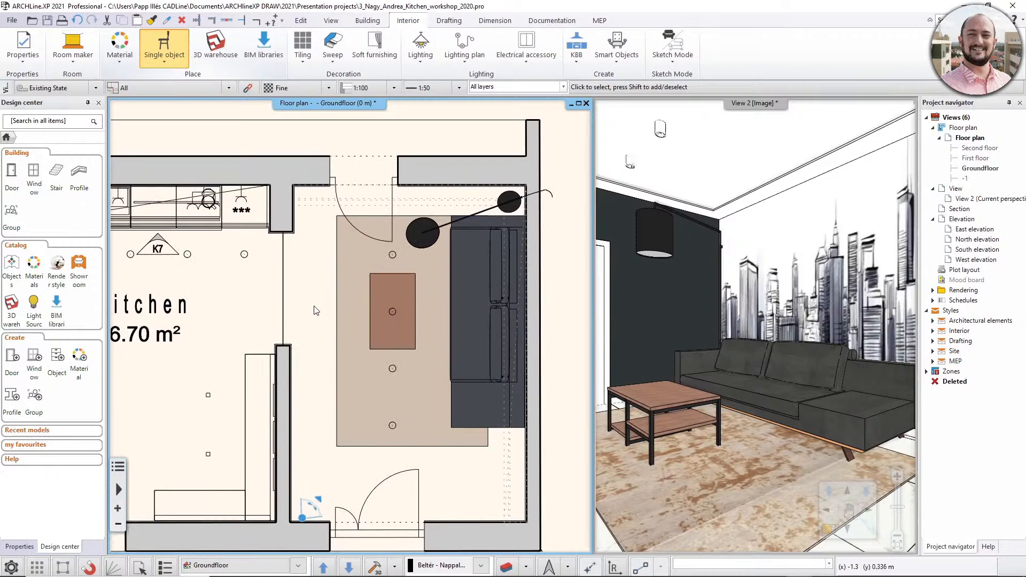
{"action": "scroll", "coordinate": [316, 311], "scroll_direction": "down", "scroll_amount": 1}
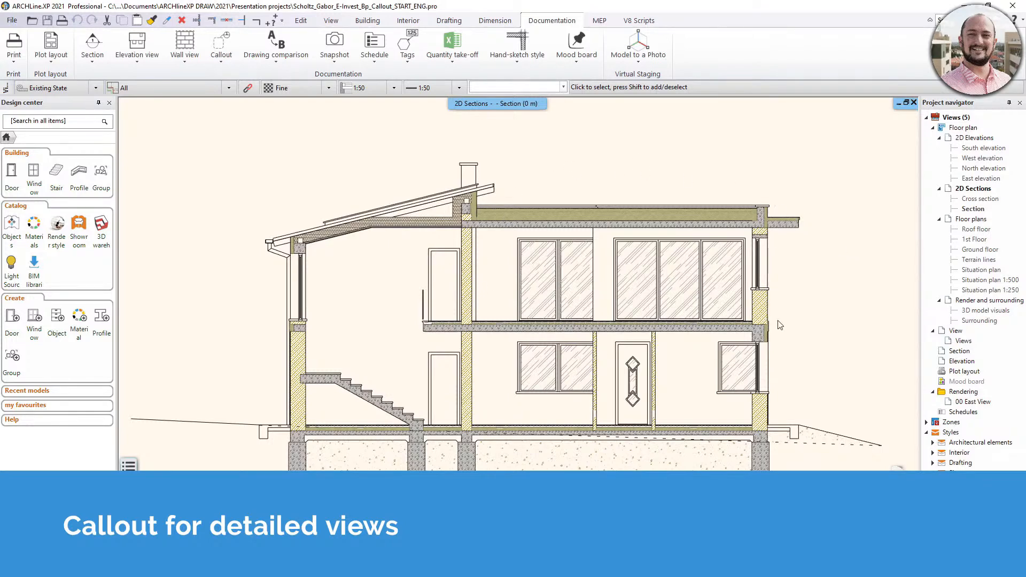
- Review the callout's 2D representation settings for the section drawing and accept them as they are
{"action": "scroll", "coordinate": [854, 286], "scroll_direction": "up", "scroll_amount": 3}
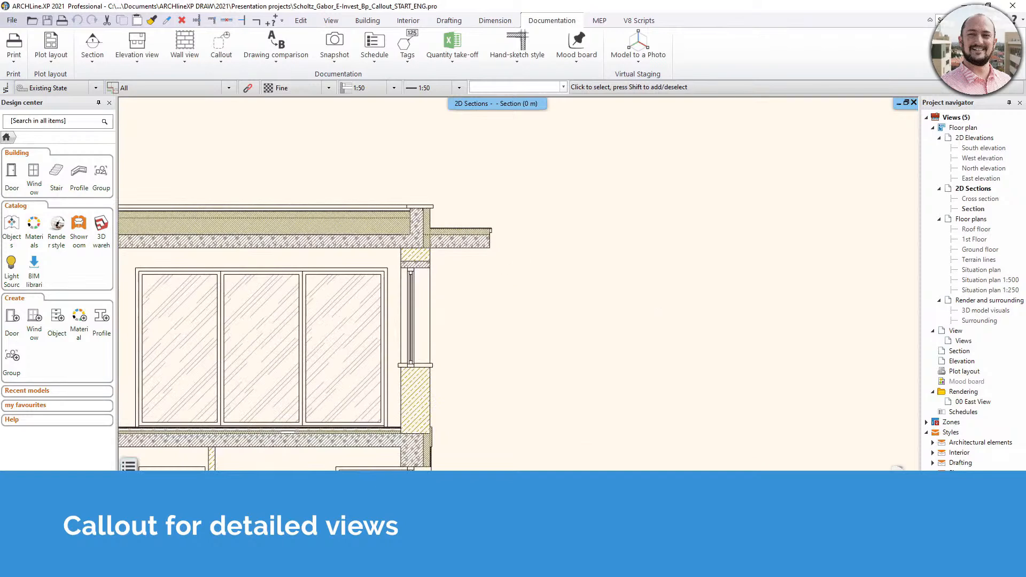
{"action": "middle_click_drag", "start_coordinate": [429, 202], "coordinate": [465, 256]}
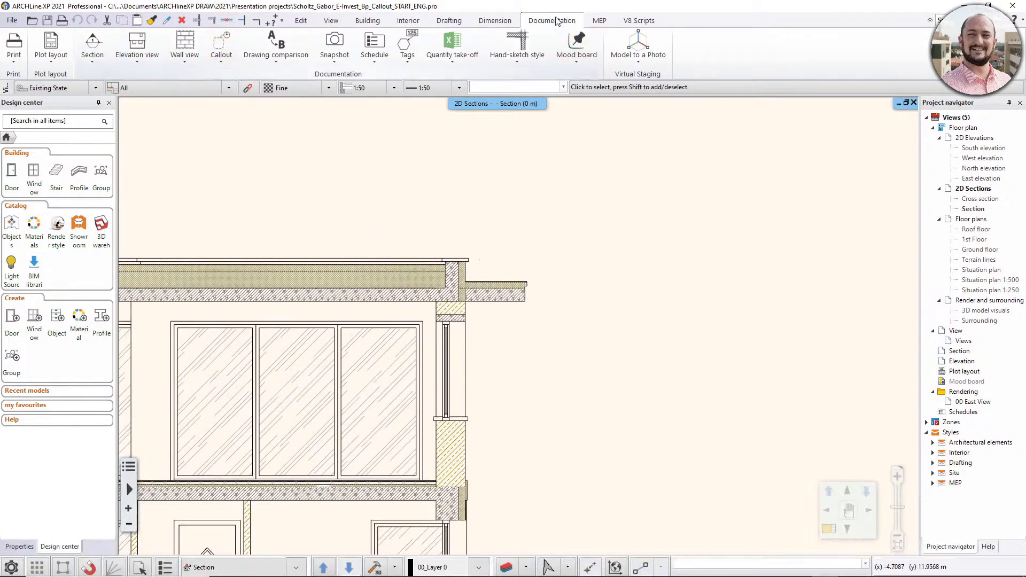
{"action": "left_click", "coordinate": [221, 63]}
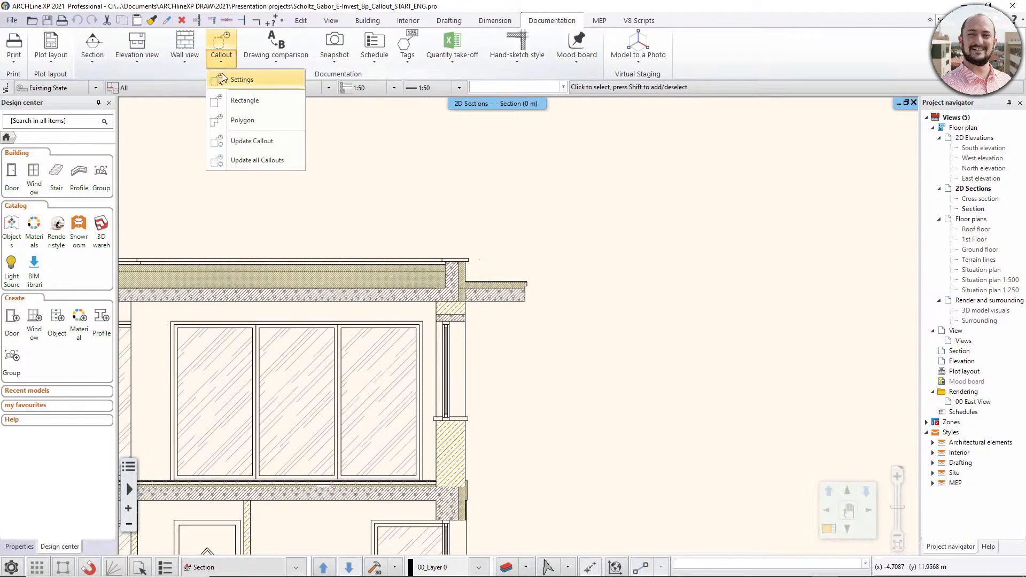
{"action": "left_click", "coordinate": [262, 81]}
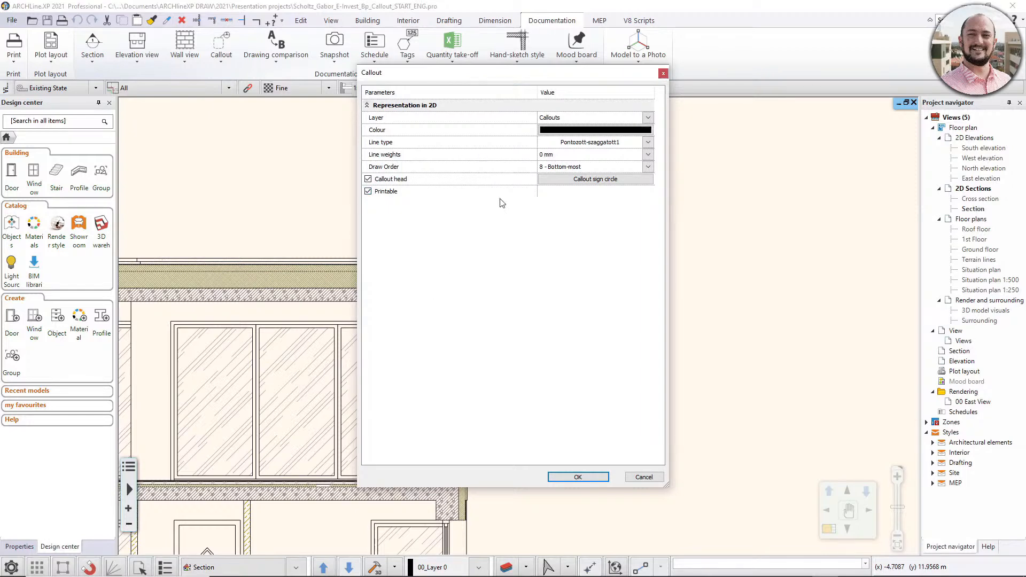
{"action": "left_click", "coordinate": [578, 477]}
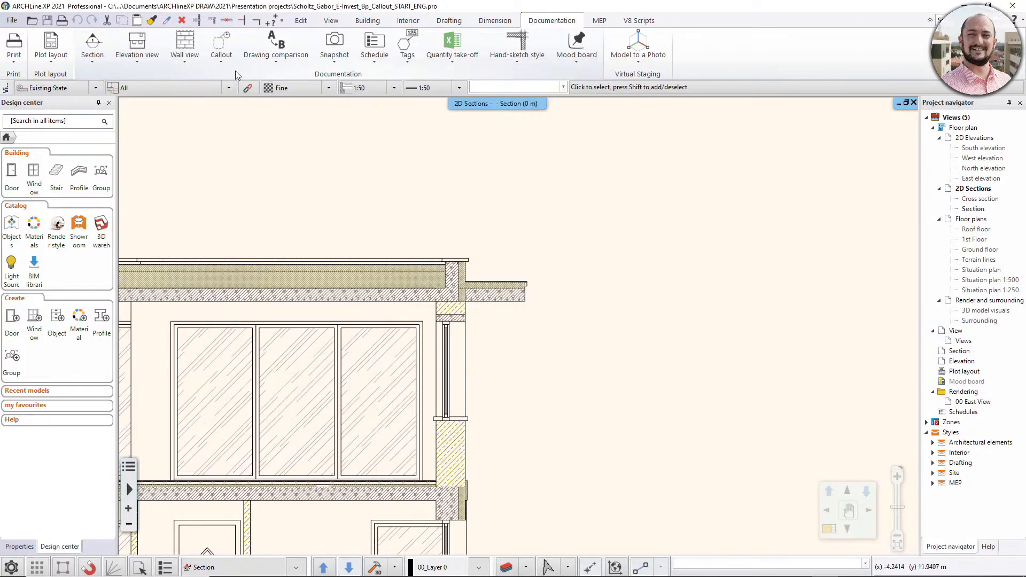
- Create a rectangular callout about 2.30 by 1.46 m around the flat roof's overhanging edge, placing its tag above and outside the building
{"action": "left_click", "coordinate": [228, 63]}
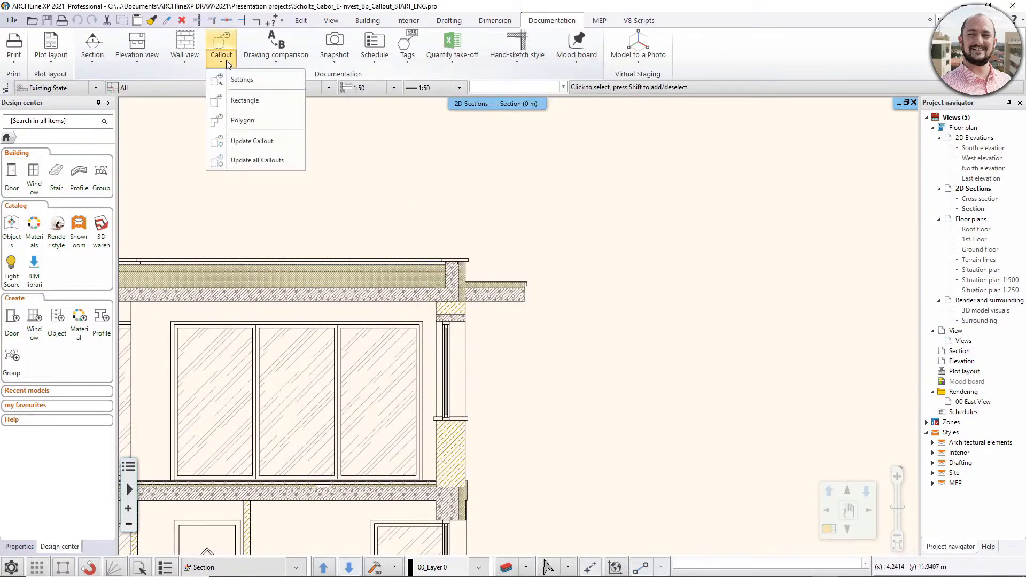
{"action": "left_click", "coordinate": [269, 105]}
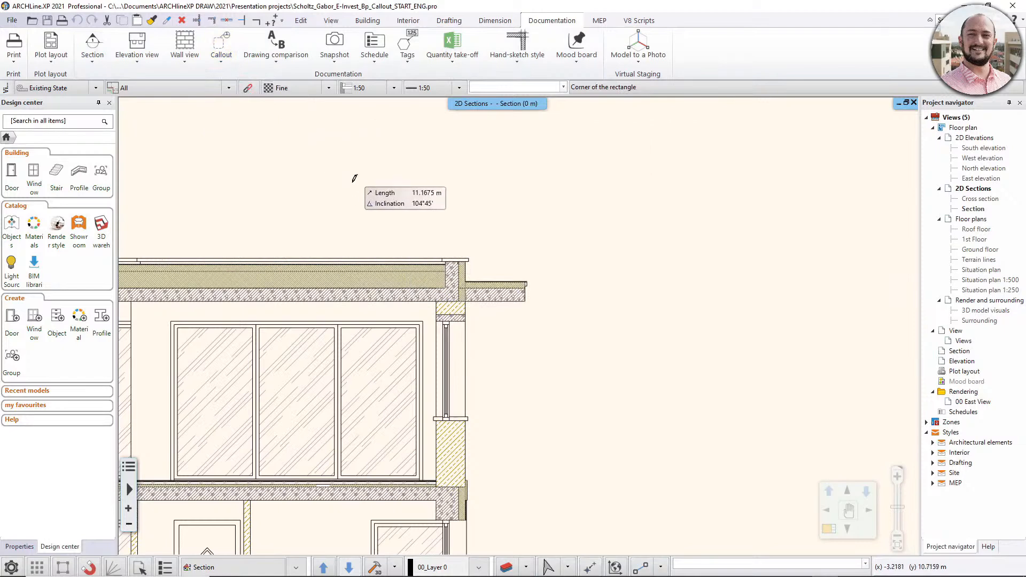
{"action": "left_click", "coordinate": [387, 243]}
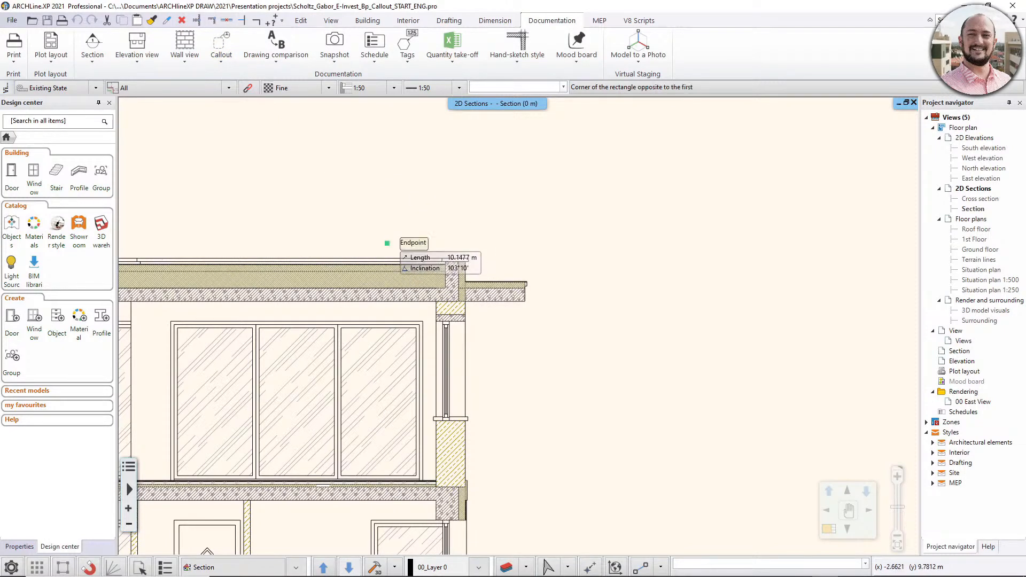
{"action": "left_click", "coordinate": [540, 340]}
{"action": "left_click", "coordinate": [579, 202]}
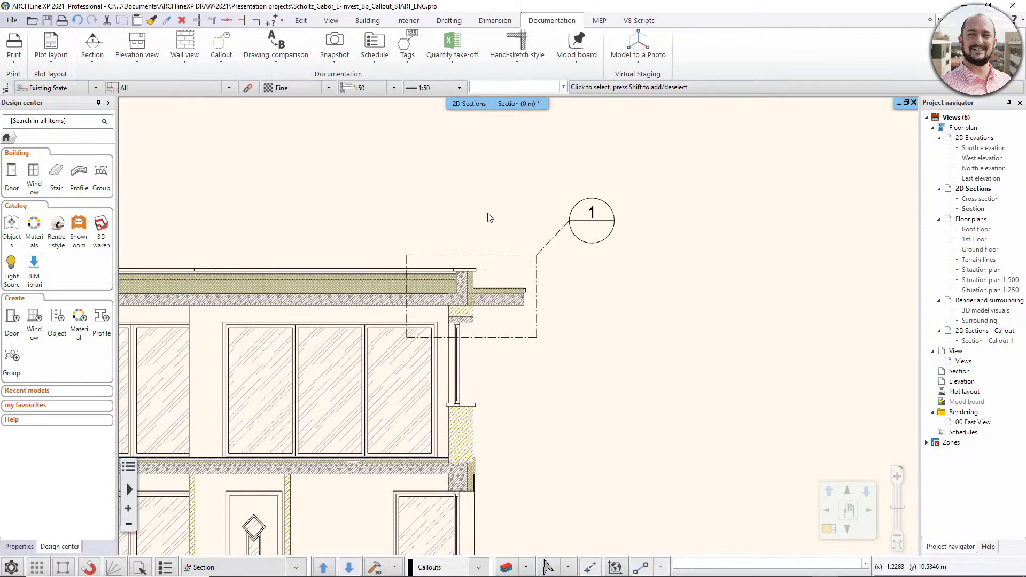
- Check the callout frame around the roof edge in the section and open the Section - Callout 1 view
{"action": "scroll", "coordinate": [490, 217], "scroll_direction": "down", "scroll_amount": 3}
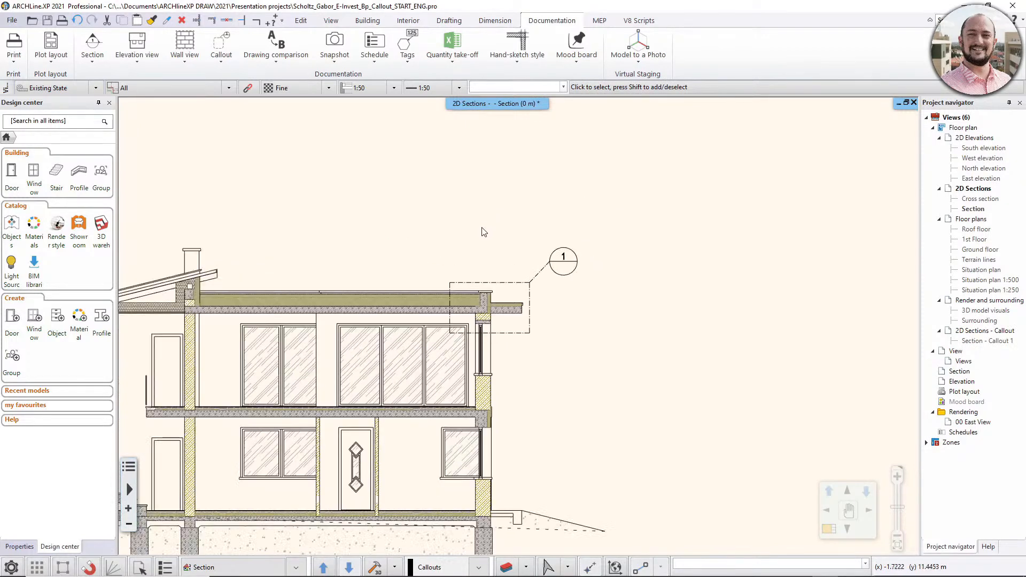
{"action": "scroll", "coordinate": [576, 256], "scroll_direction": "up", "scroll_amount": 3}
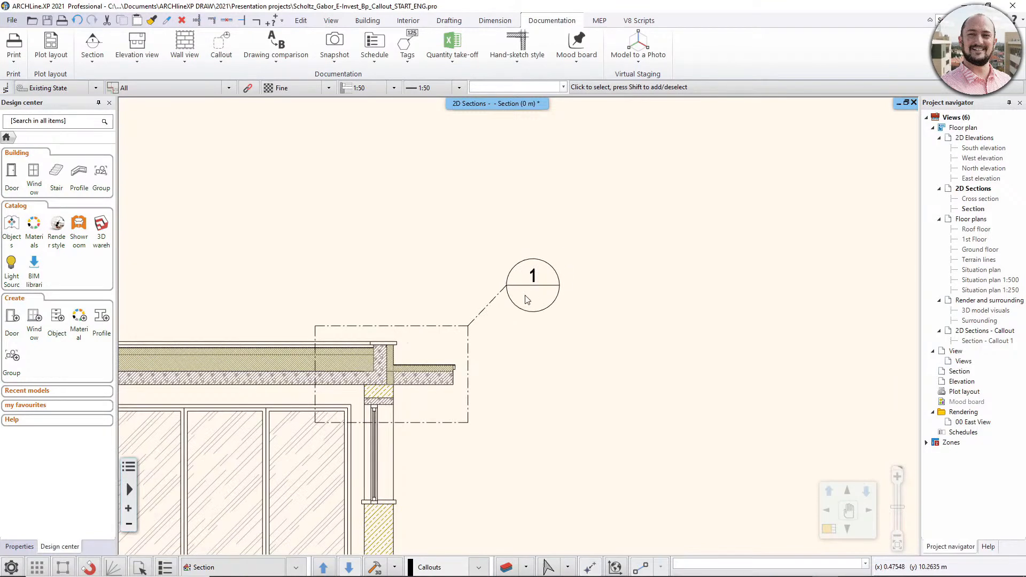
{"action": "middle_click_drag", "start_coordinate": [526, 300], "coordinate": [631, 265]}
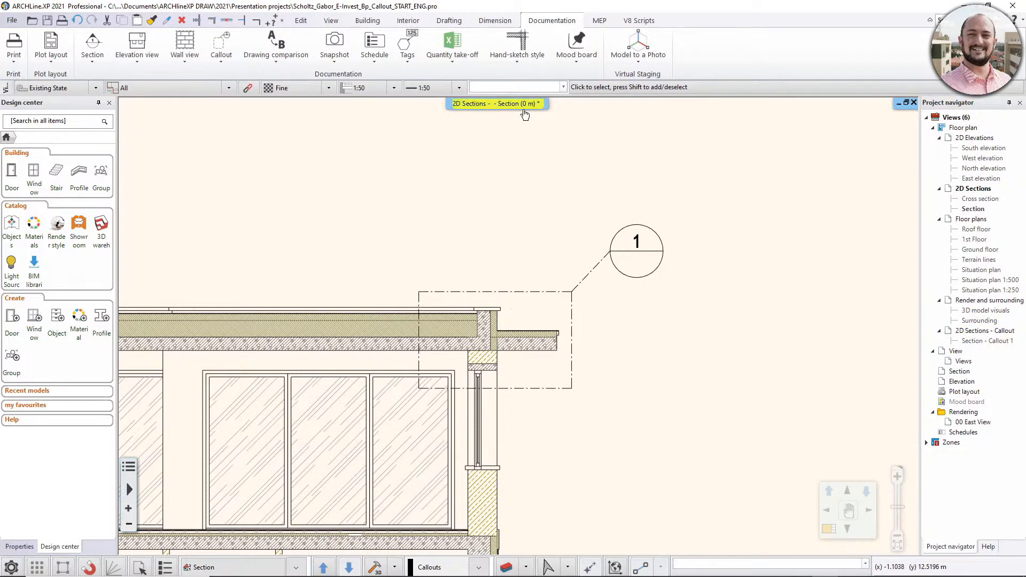
{"action": "double_click", "coordinate": [975, 343]}
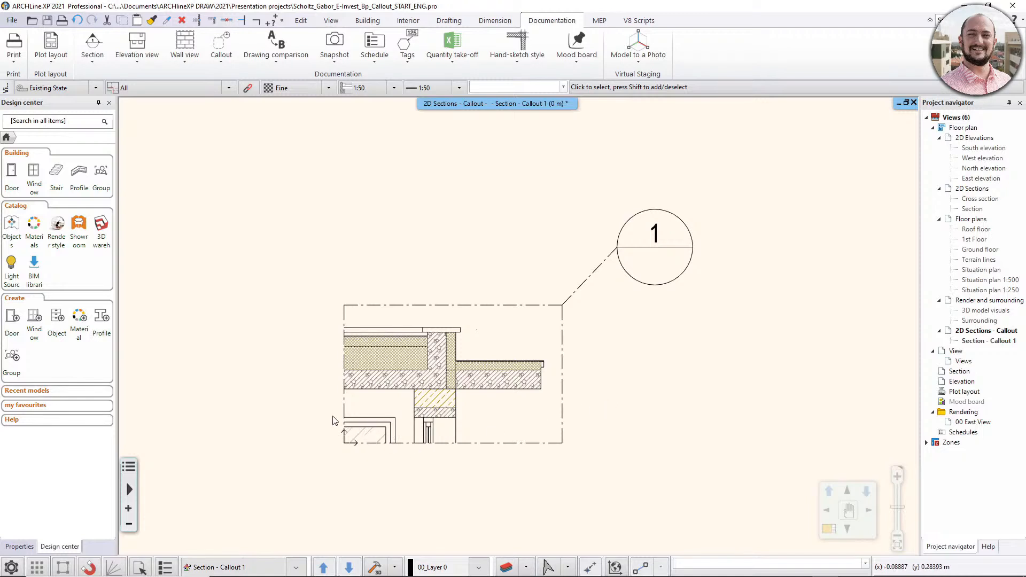
- Offset the left edge of the callout frame inward by about 0.57 m, narrowing the detail around the parapet
{"action": "scroll", "coordinate": [375, 445], "scroll_direction": "up", "scroll_amount": 3}
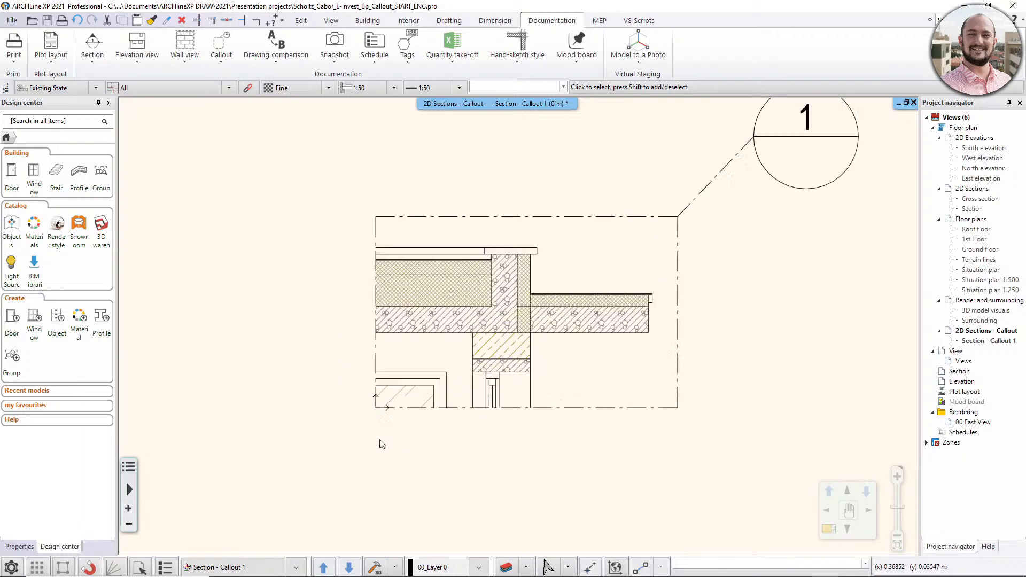
{"action": "left_click", "coordinate": [620, 160]}
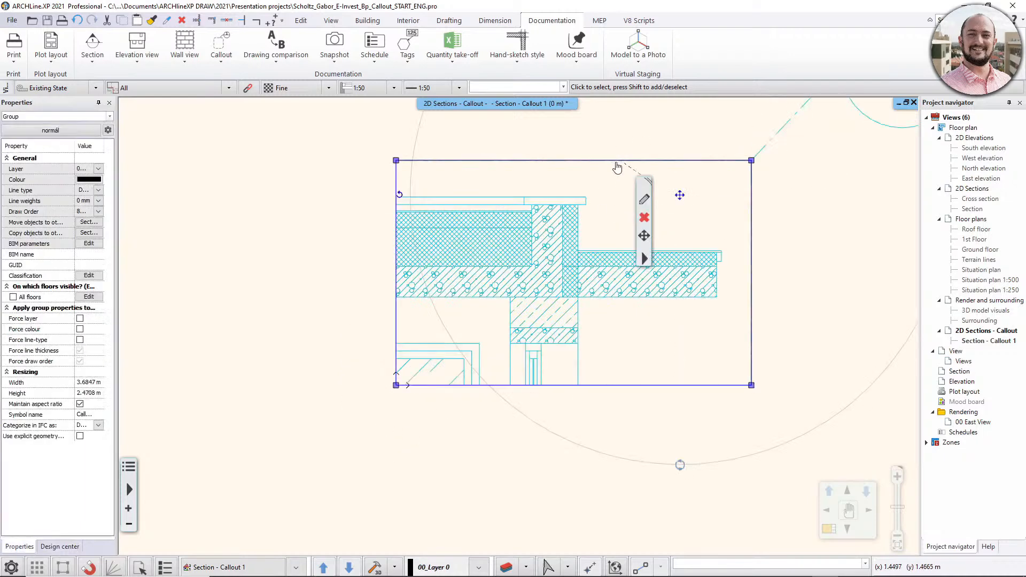
{"action": "mouse_move", "coordinate": [396, 245]}
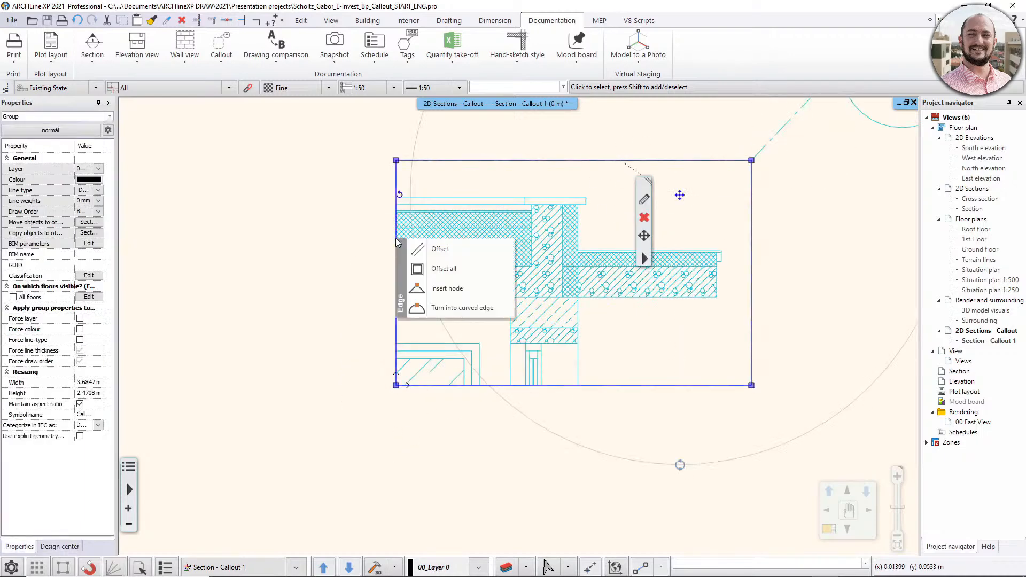
{"action": "left_click", "coordinate": [440, 249]}
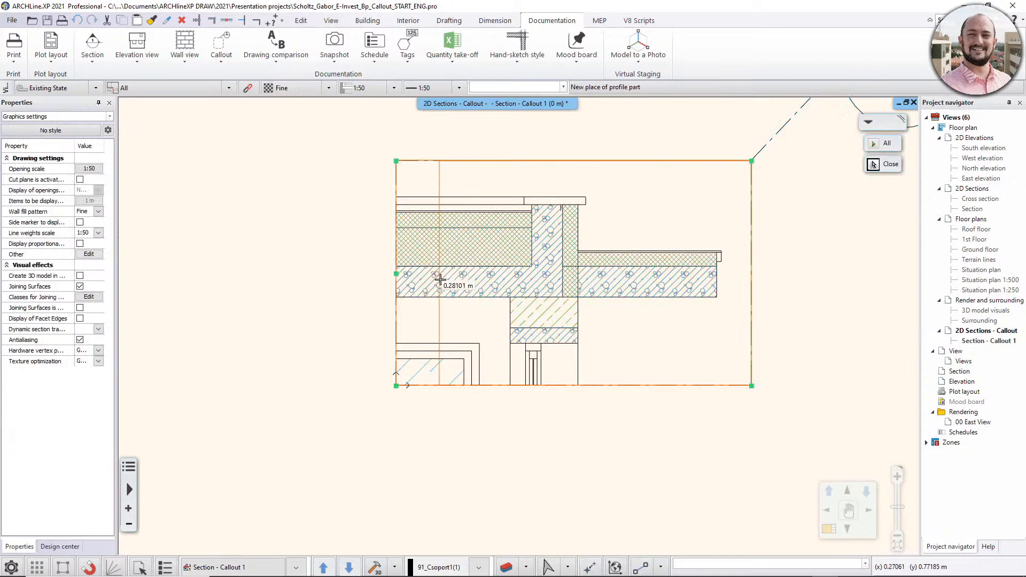
{"action": "left_click", "coordinate": [484, 331]}
{"action": "scroll", "coordinate": [484, 334], "scroll_direction": "down", "scroll_amount": 3}
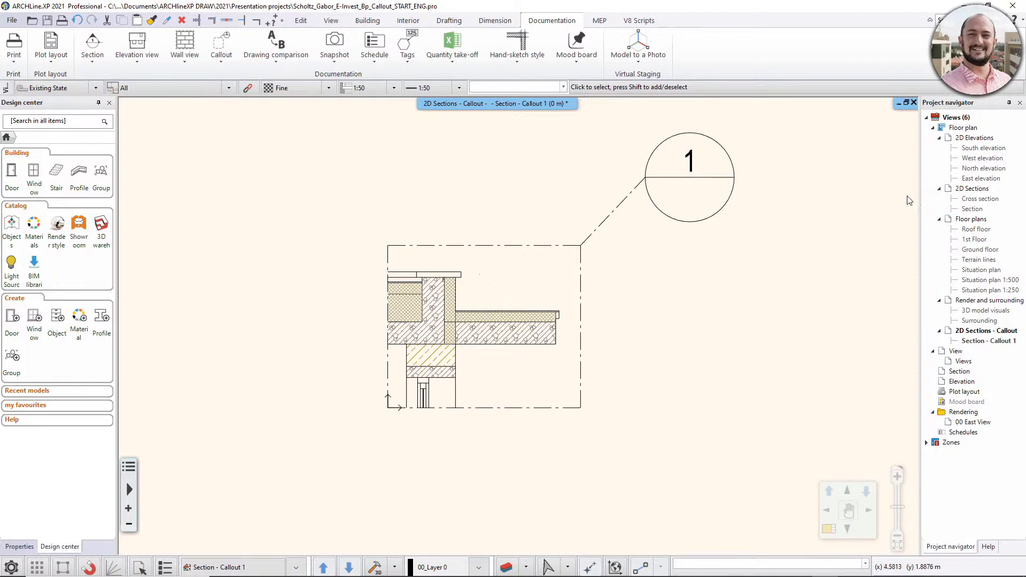
- Check the callout frame in the main Section view and return to the Section - Callout 1 view
{"action": "double_click", "coordinate": [977, 210]}
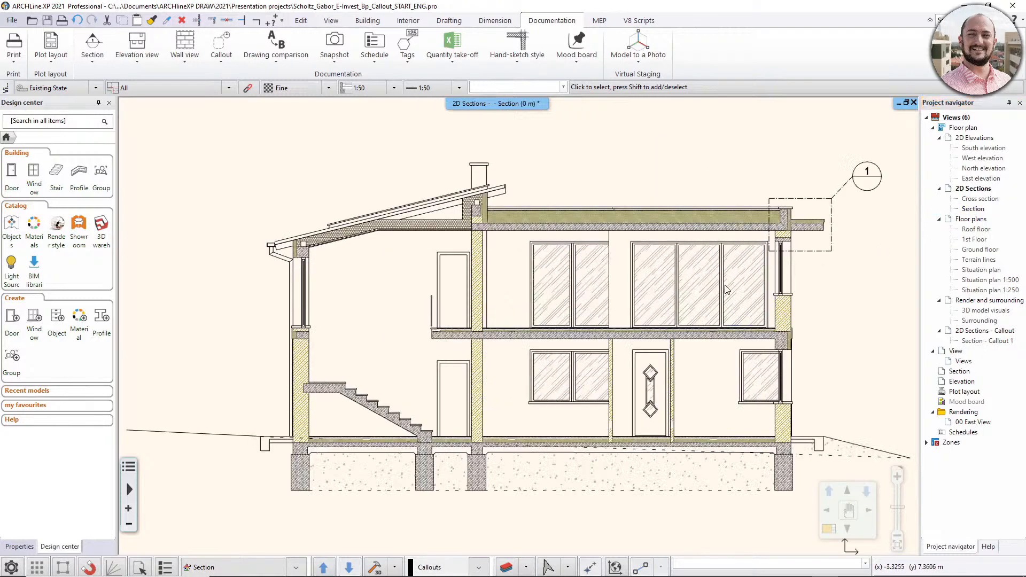
{"action": "scroll", "coordinate": [628, 298], "scroll_direction": "up", "scroll_amount": 3}
{"action": "scroll", "coordinate": [518, 297], "scroll_direction": "up", "scroll_amount": 2}
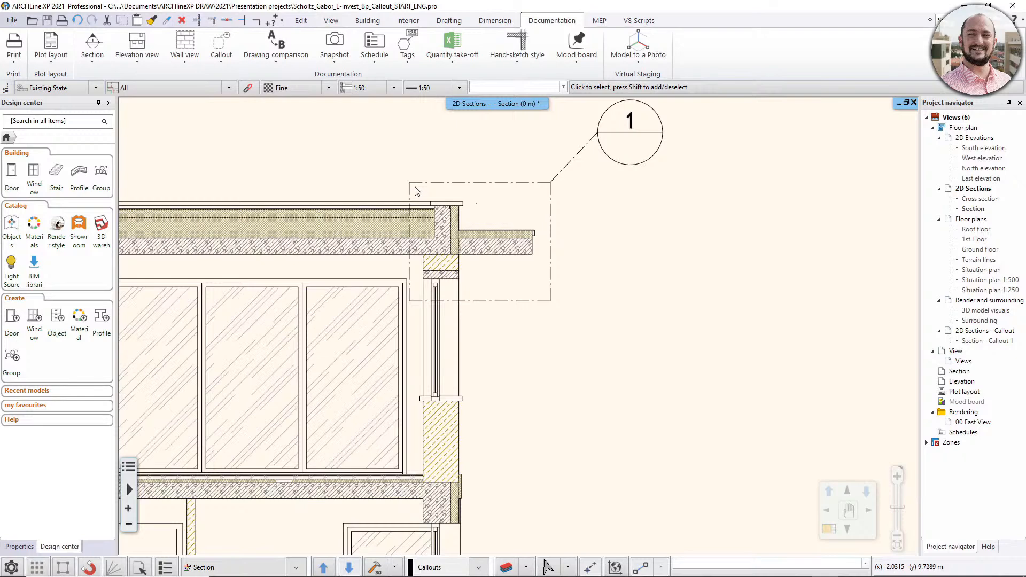
{"action": "double_click", "coordinate": [972, 342]}
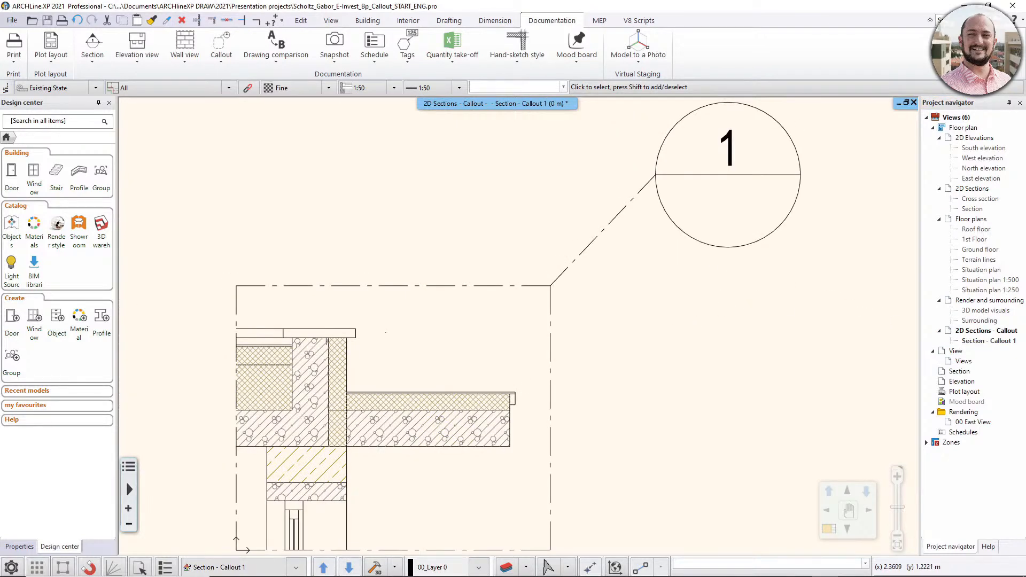
{"action": "scroll", "coordinate": [662, 331], "scroll_direction": "down", "scroll_amount": 1}
{"action": "middle_click_drag", "start_coordinate": [627, 349], "coordinate": [698, 329]}
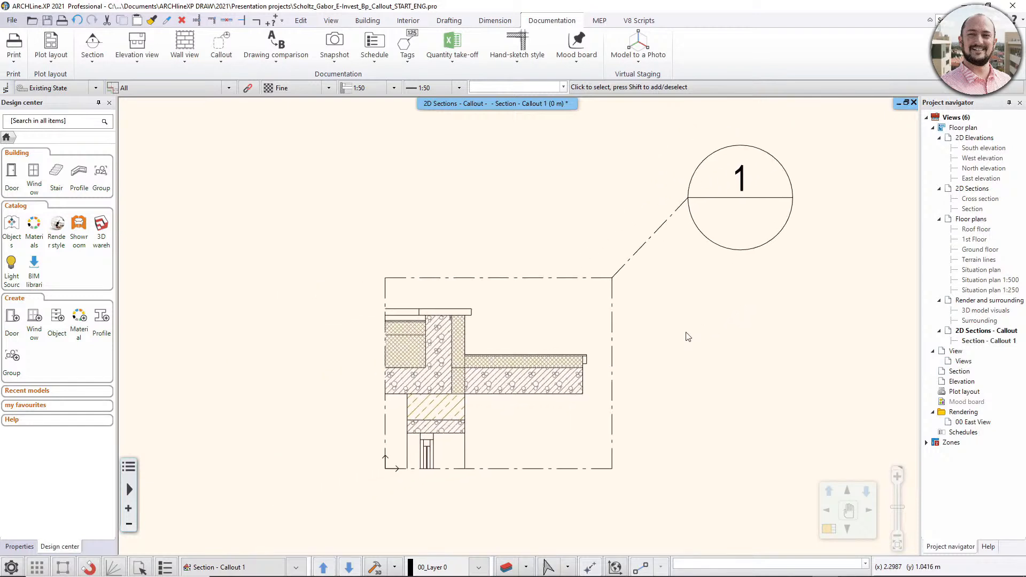
- Place a single text reading 1,5% above the overhanging roof slab in the callout detail
{"action": "left_click", "coordinate": [457, 21]}
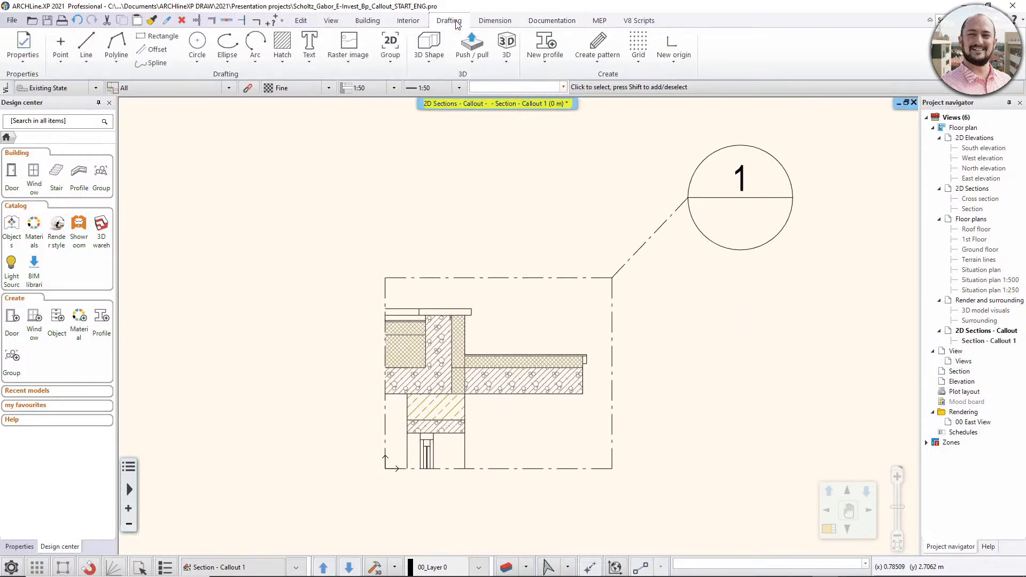
{"action": "left_click", "coordinate": [310, 55]}
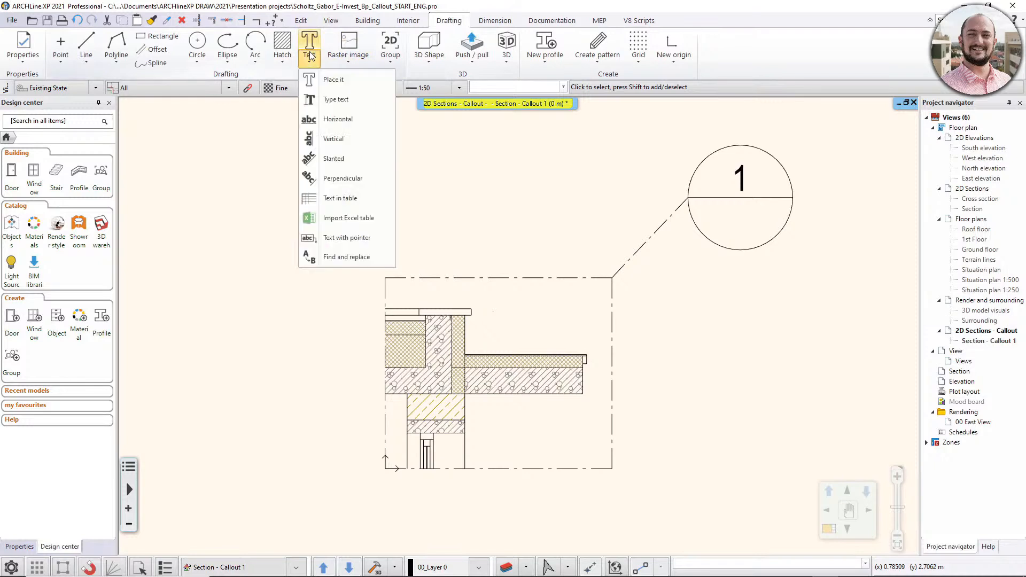
{"action": "left_click", "coordinate": [332, 80]}
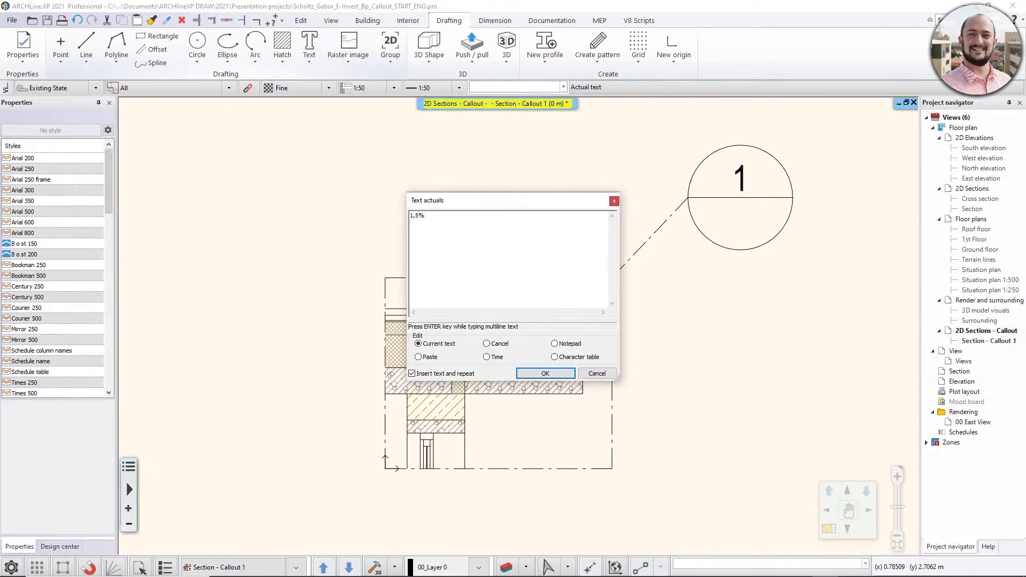
{"action": "left_click", "coordinate": [551, 373]}
{"action": "left_click", "coordinate": [505, 337]}
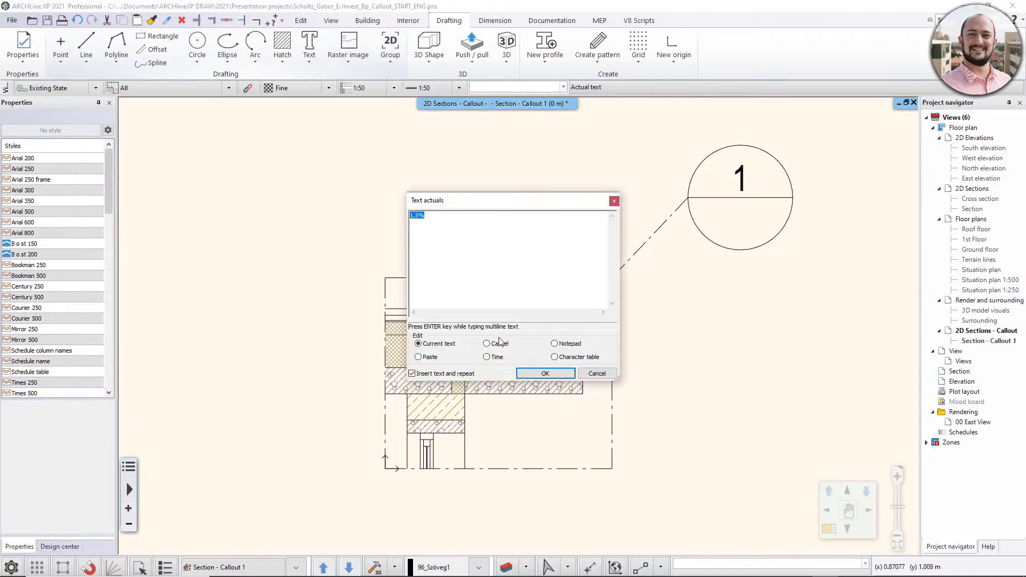
{"action": "left_click", "coordinate": [583, 374]}
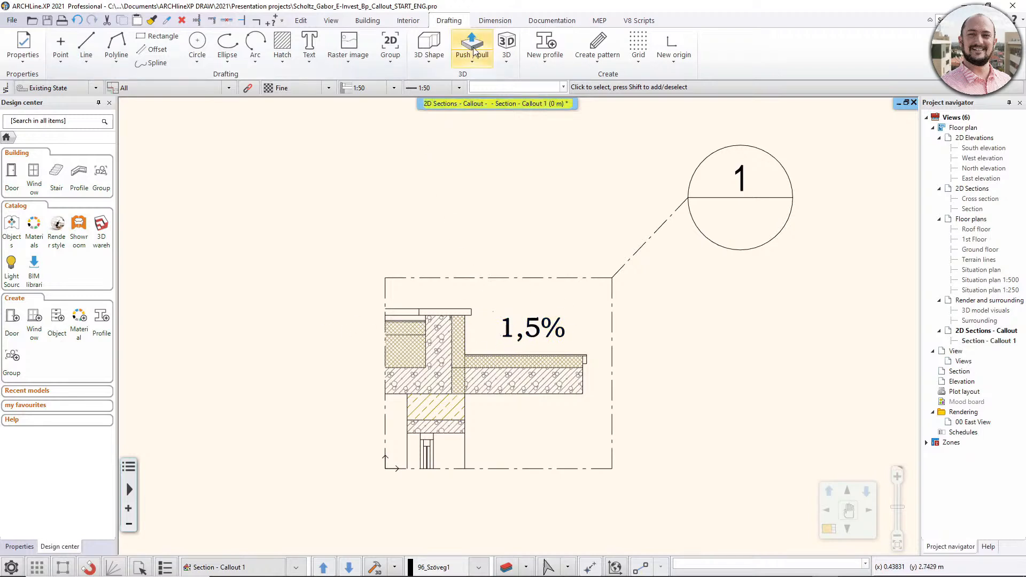
- Add a horizontal length dimension below the overhanging slab, from the wall's outer face to the slab's free end
{"action": "left_click", "coordinate": [495, 21]}
{"action": "left_click", "coordinate": [121, 60]}
{"action": "left_click", "coordinate": [187, 124]}
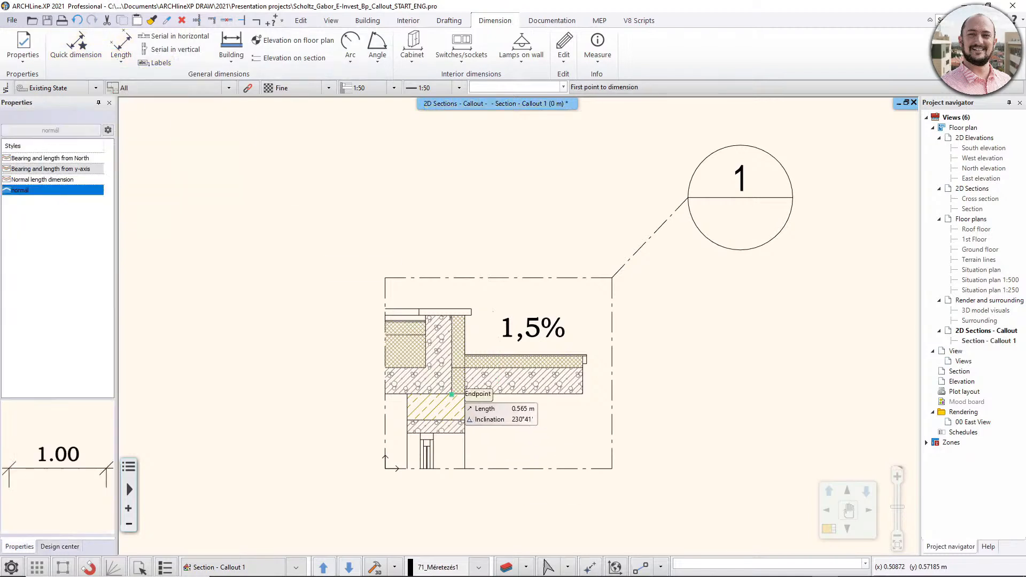
{"action": "left_click", "coordinate": [465, 394]}
{"action": "left_click", "coordinate": [583, 394]}
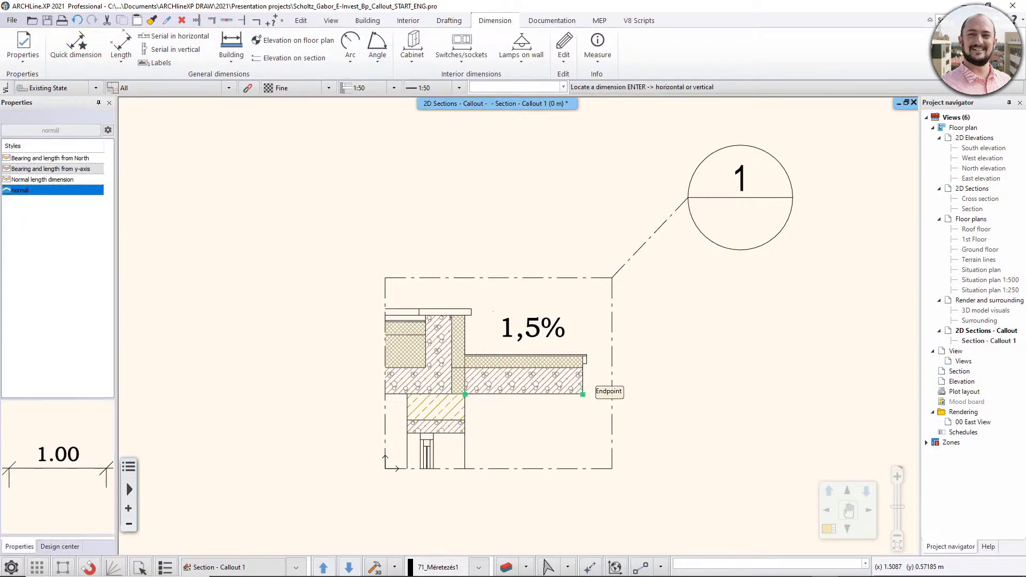
{"action": "left_click", "coordinate": [574, 446]}
{"action": "key", "text": "Escape"}
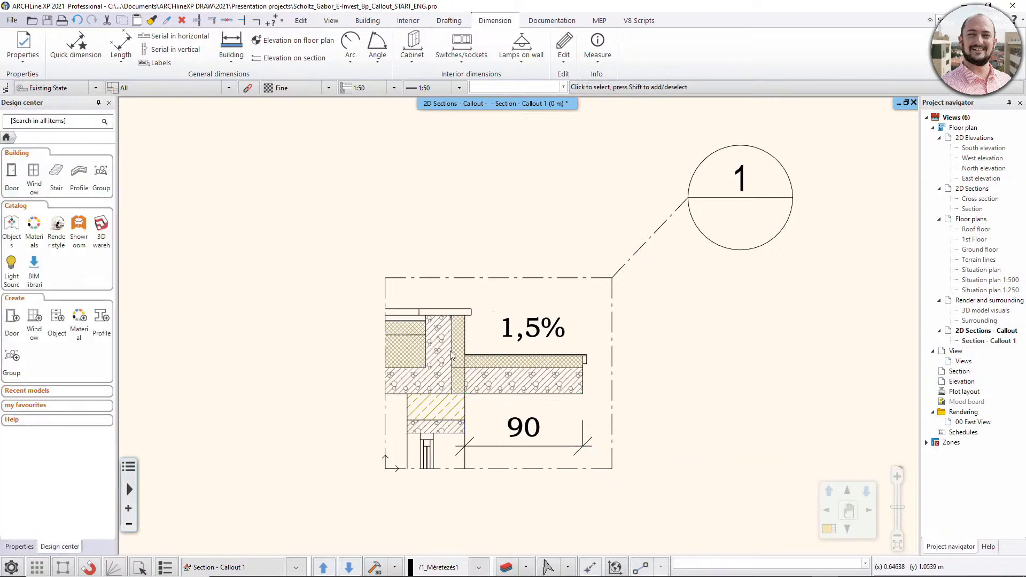
- In the main Section view, change both vertical insulation hatches beside the concrete parapet to dark blue, colour index 126
{"action": "double_click", "coordinate": [973, 208]}
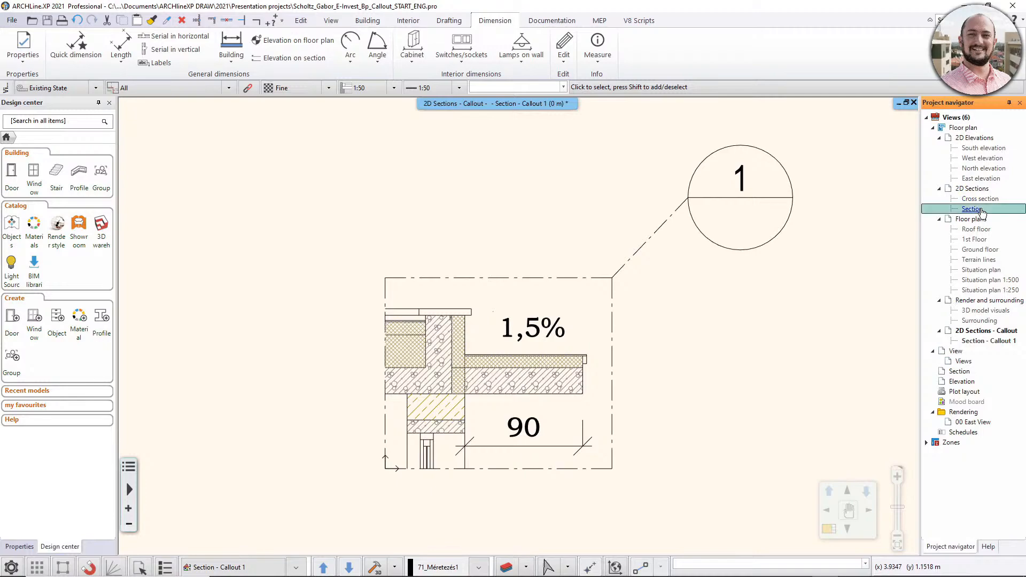
{"action": "scroll", "coordinate": [577, 267], "scroll_direction": "up", "scroll_amount": 5}
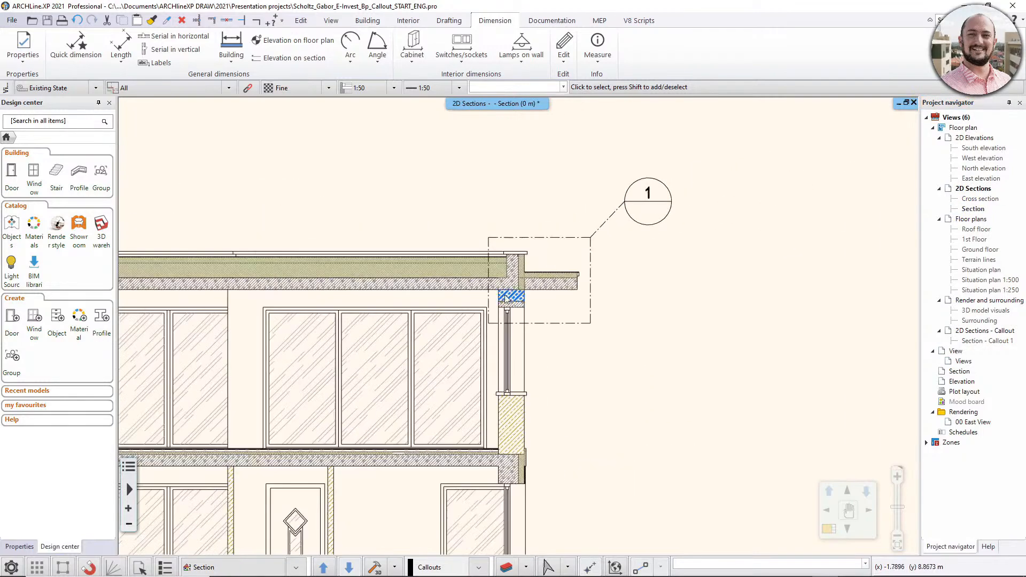
{"action": "scroll", "coordinate": [514, 289], "scroll_direction": "up", "scroll_amount": 3}
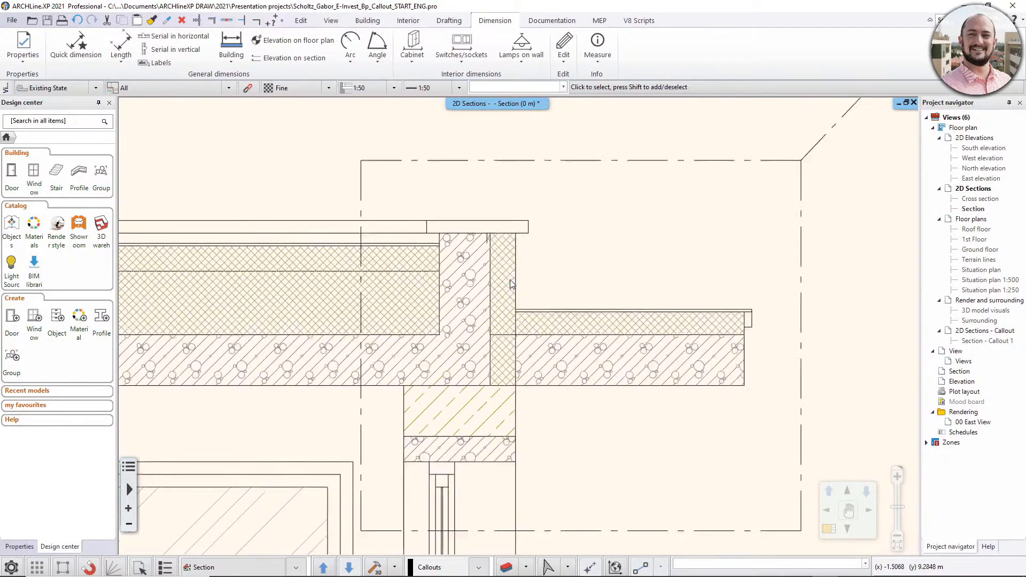
{"action": "left_click", "coordinate": [502, 274]}
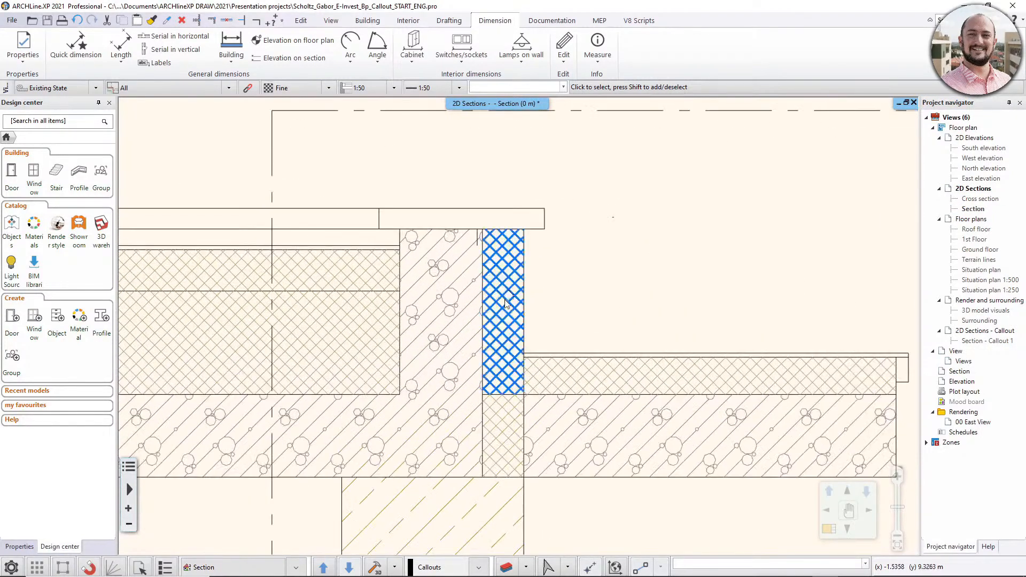
{"action": "left_click", "coordinate": [502, 434], "text": "shift"}
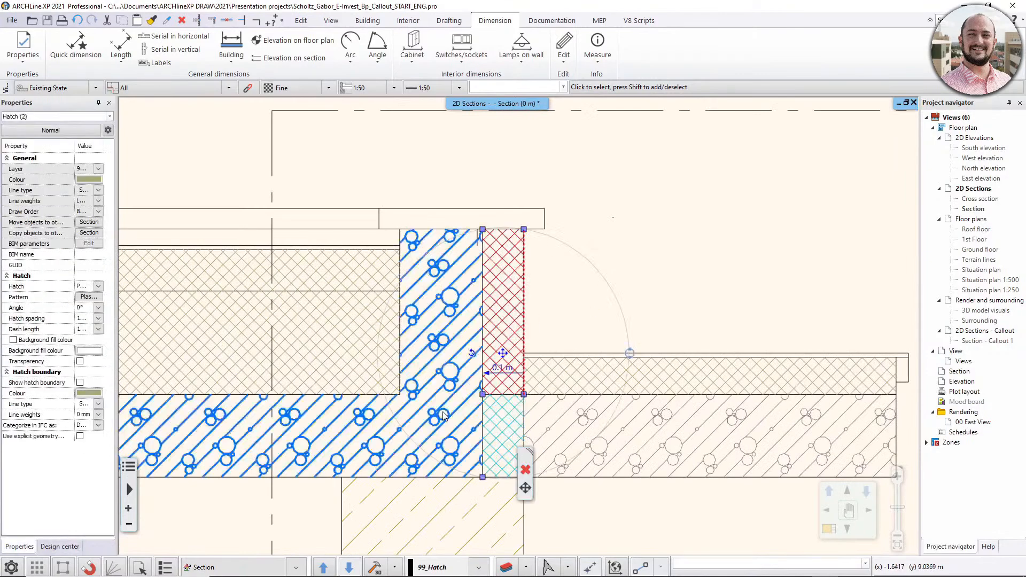
{"action": "left_click", "coordinate": [98, 182]}
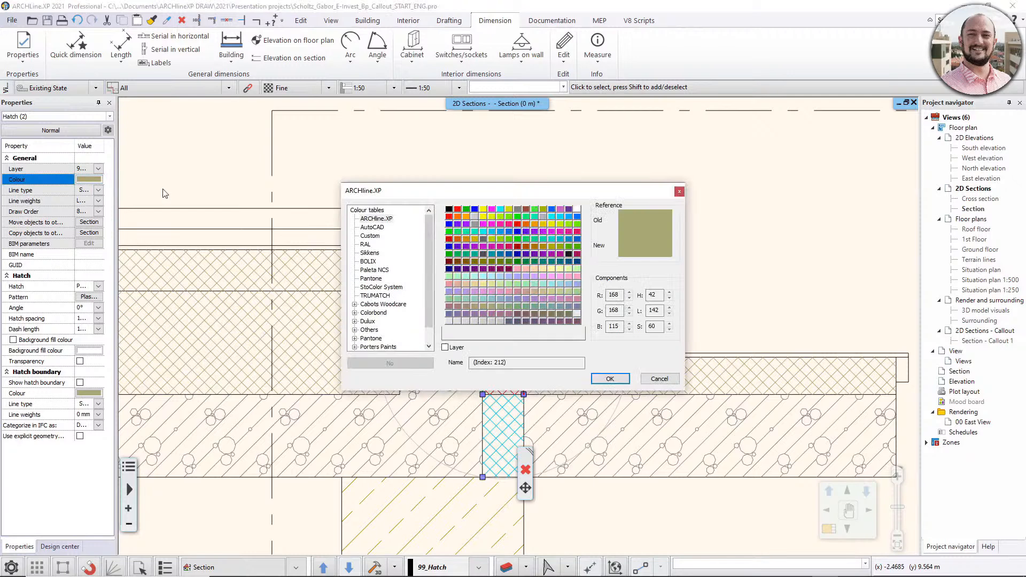
{"action": "left_click", "coordinate": [569, 261]}
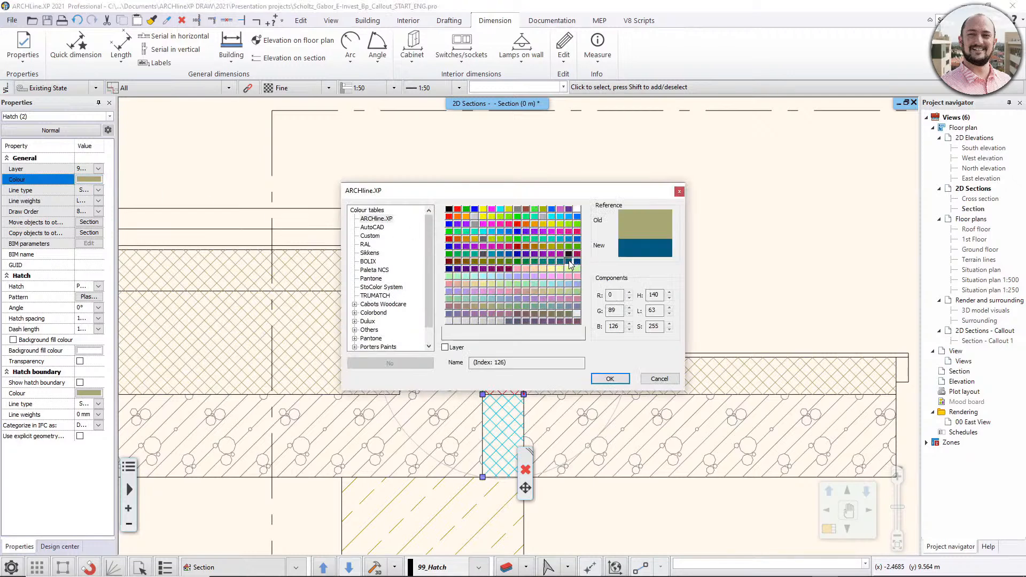
{"action": "left_click", "coordinate": [610, 378]}
{"action": "left_click", "coordinate": [643, 247]}
{"action": "scroll", "coordinate": [642, 246], "scroll_direction": "down", "scroll_amount": 5}
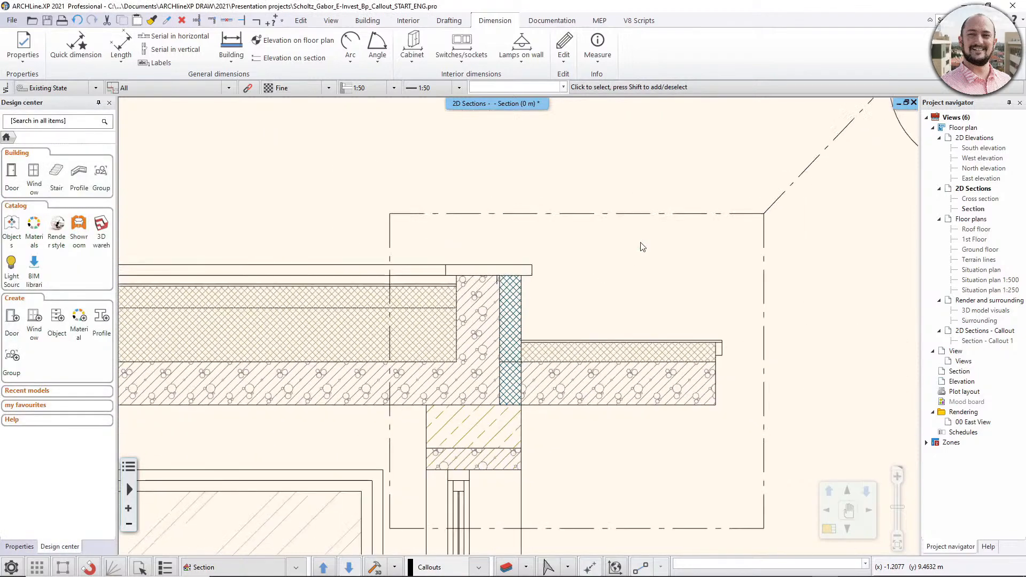
- Reopen the Section - Callout 1 view and update the callout from its source section
{"action": "double_click", "coordinate": [978, 341]}
{"action": "middle_click_drag", "start_coordinate": [398, 353], "coordinate": [427, 309]}
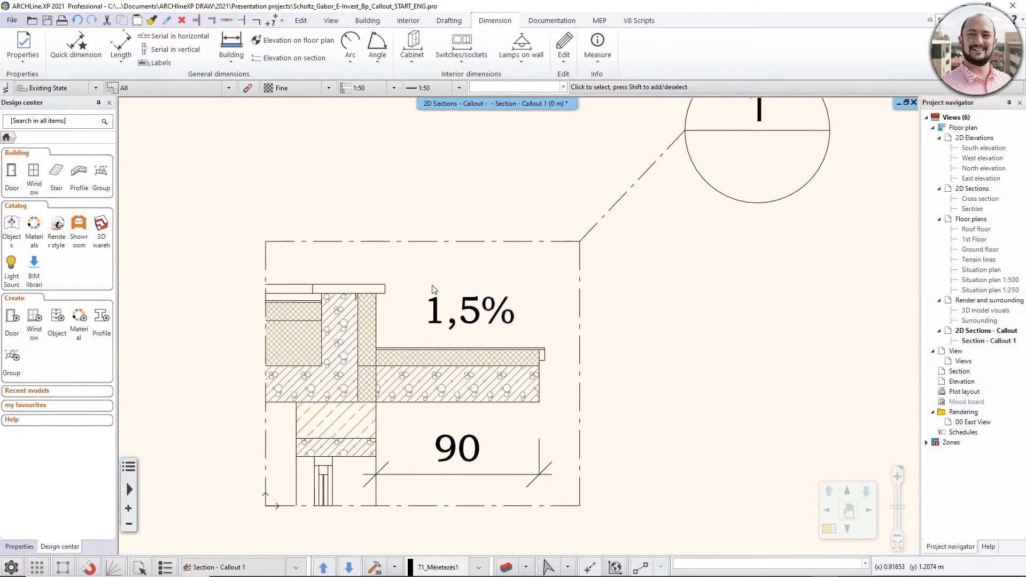
{"action": "right_click", "coordinate": [441, 246]}
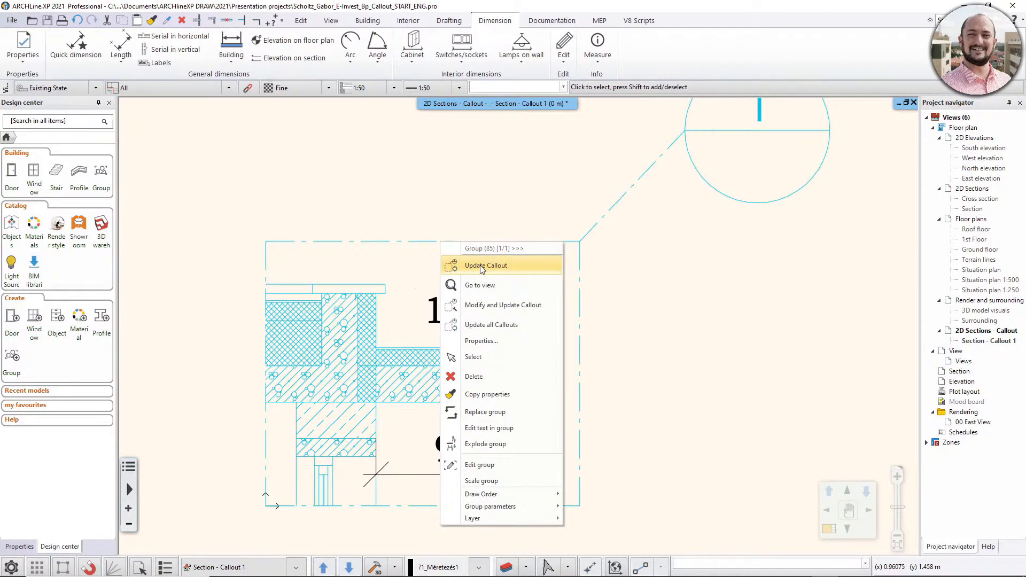
{"action": "left_click", "coordinate": [560, 23]}
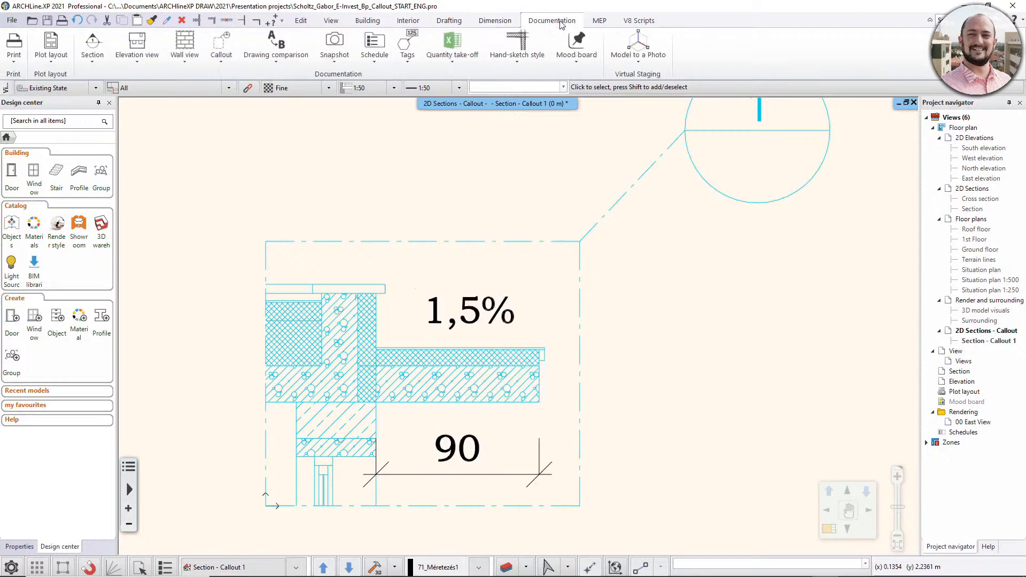
{"action": "left_click", "coordinate": [221, 46]}
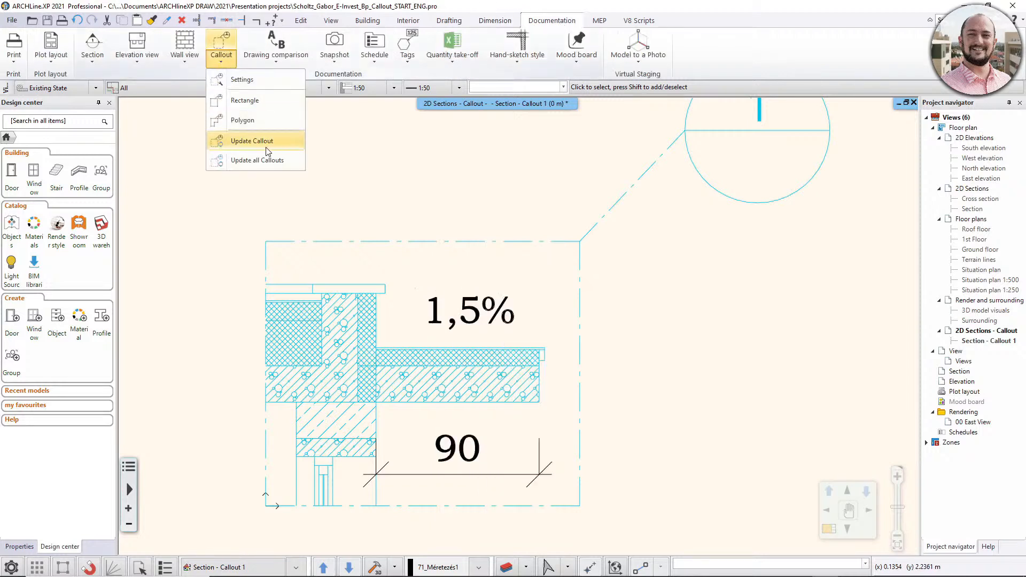
{"action": "right_click", "coordinate": [421, 247]}
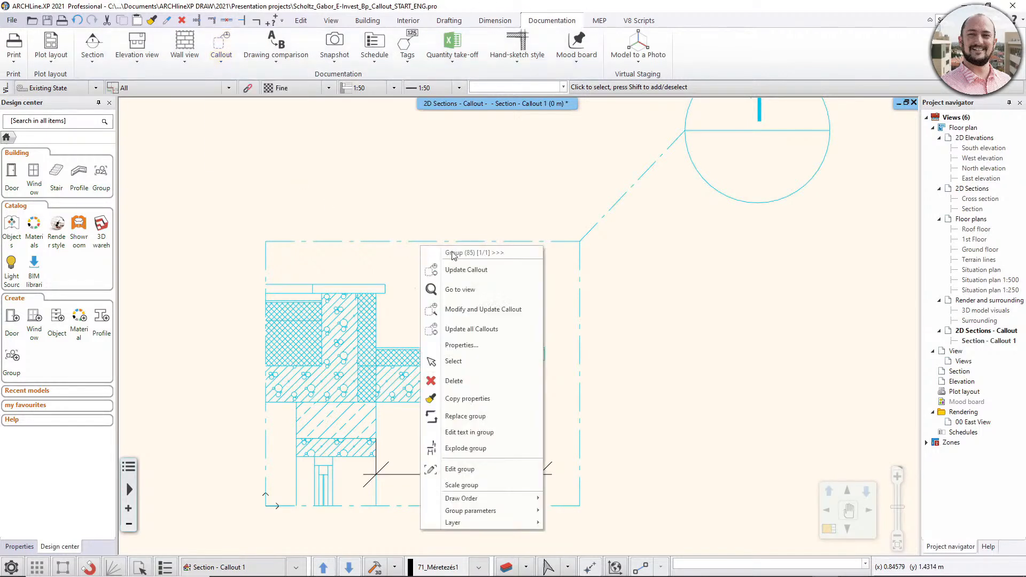
{"action": "left_click", "coordinate": [465, 271]}
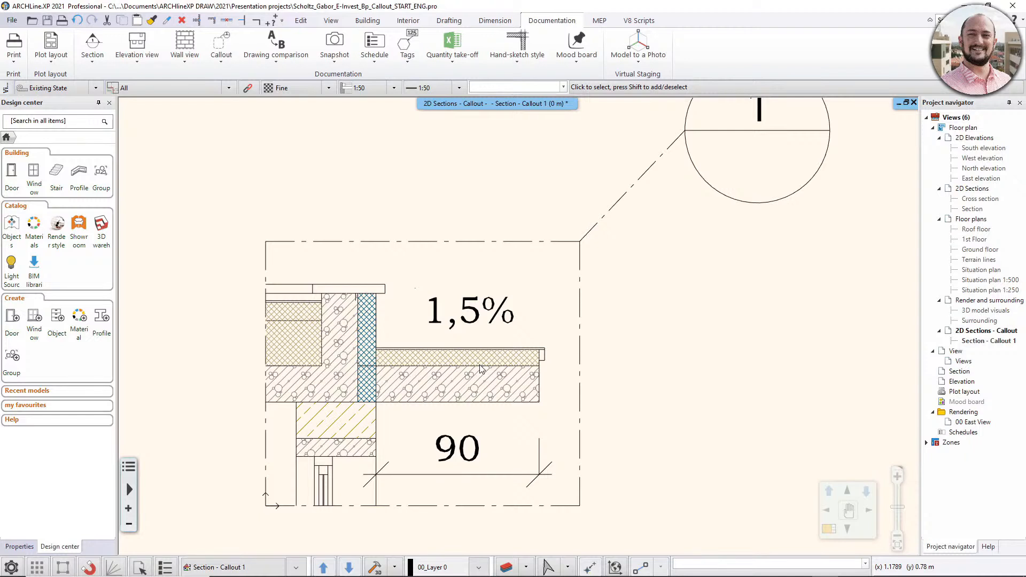
- Open the main Section view and select the callout around the overhanging roof slab for editing
{"action": "scroll", "coordinate": [494, 354], "scroll_direction": "down", "scroll_amount": 1}
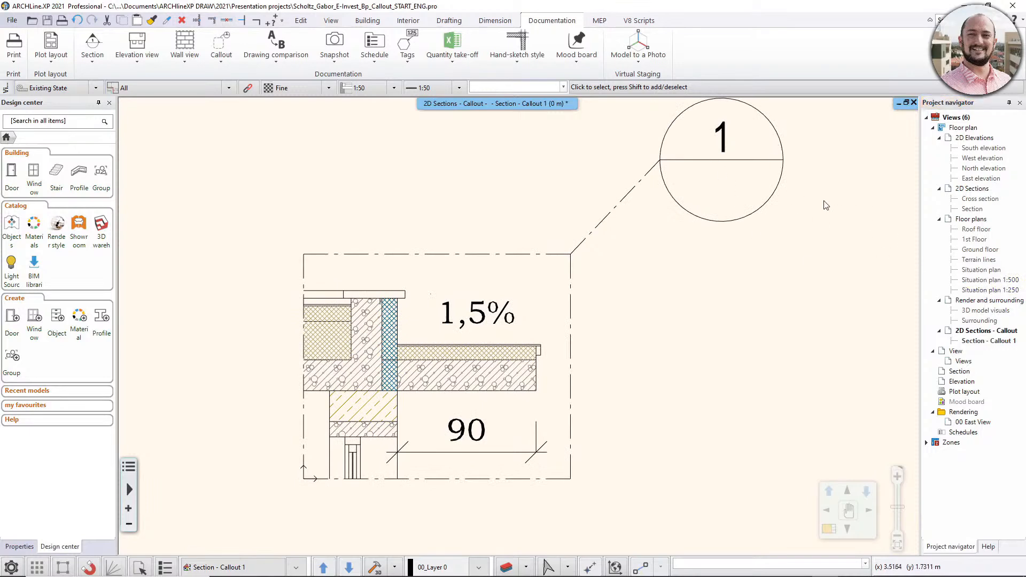
{"action": "double_click", "coordinate": [973, 209]}
{"action": "scroll", "coordinate": [623, 243], "scroll_direction": "up", "scroll_amount": 3}
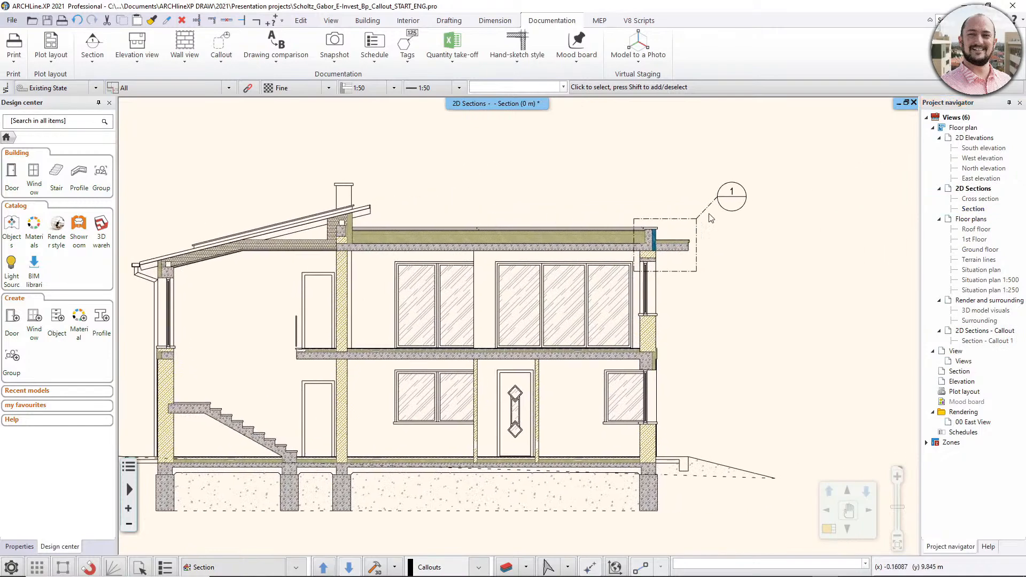
{"action": "left_click", "coordinate": [626, 275]}
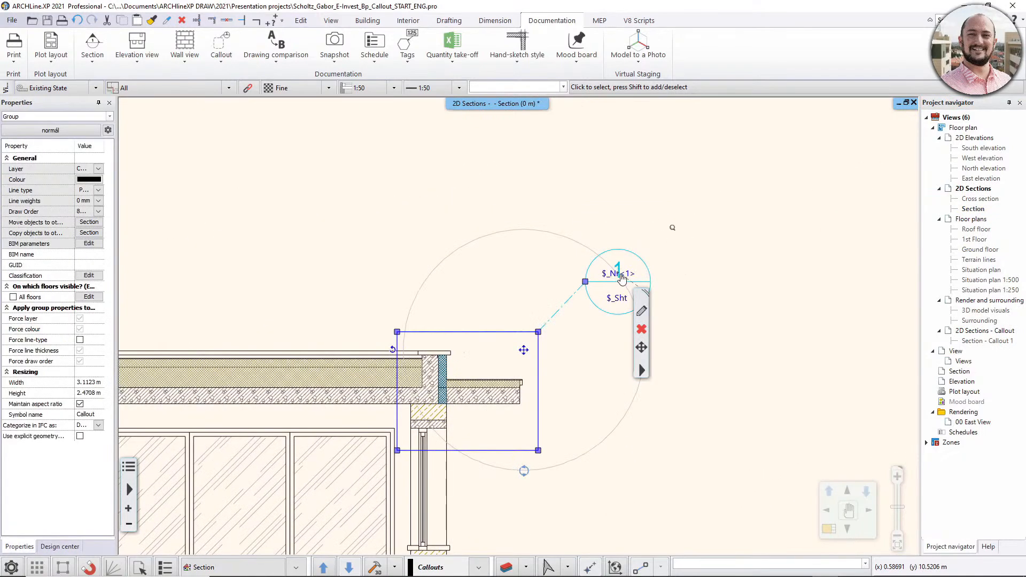
{"action": "double_click", "coordinate": [628, 275]}
{"action": "type", "text": "01"}
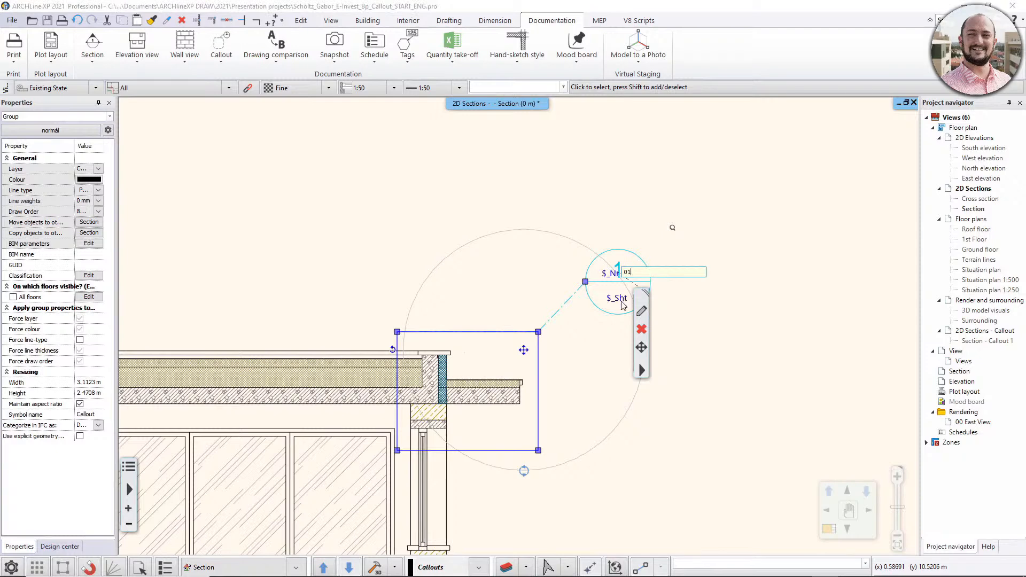
{"action": "left_click", "coordinate": [540, 286]}
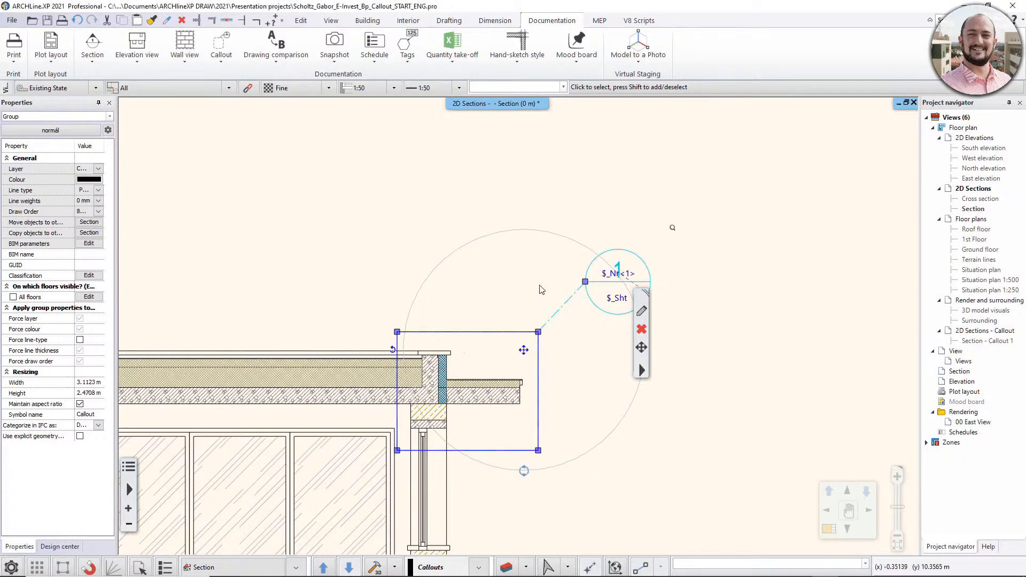
- Change the callout marker's number to 01 and reopen the Section - Callout 1 view
{"action": "double_click", "coordinate": [625, 274]}
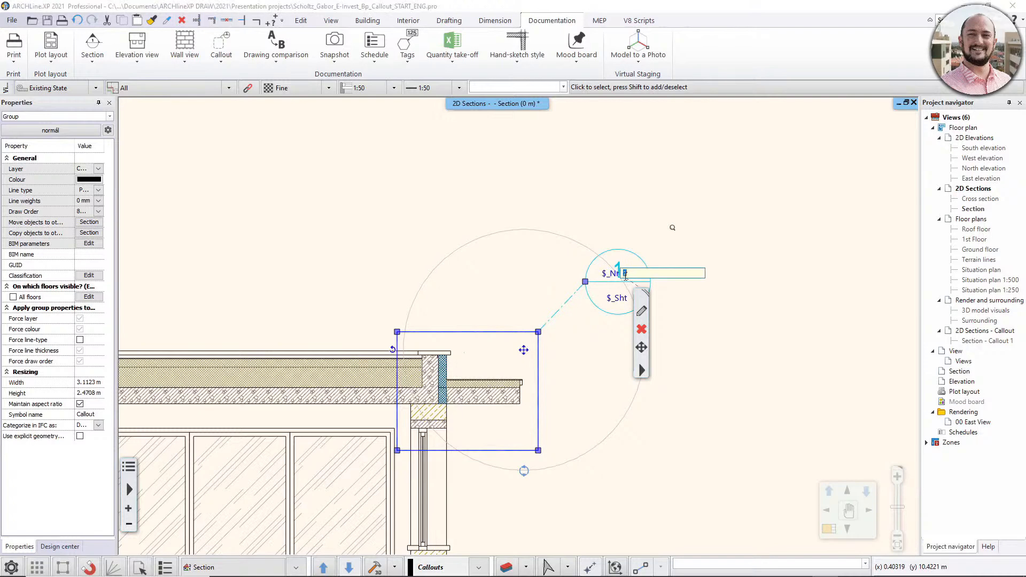
{"action": "type", "text": "01"}
{"action": "key", "text": "Return"}
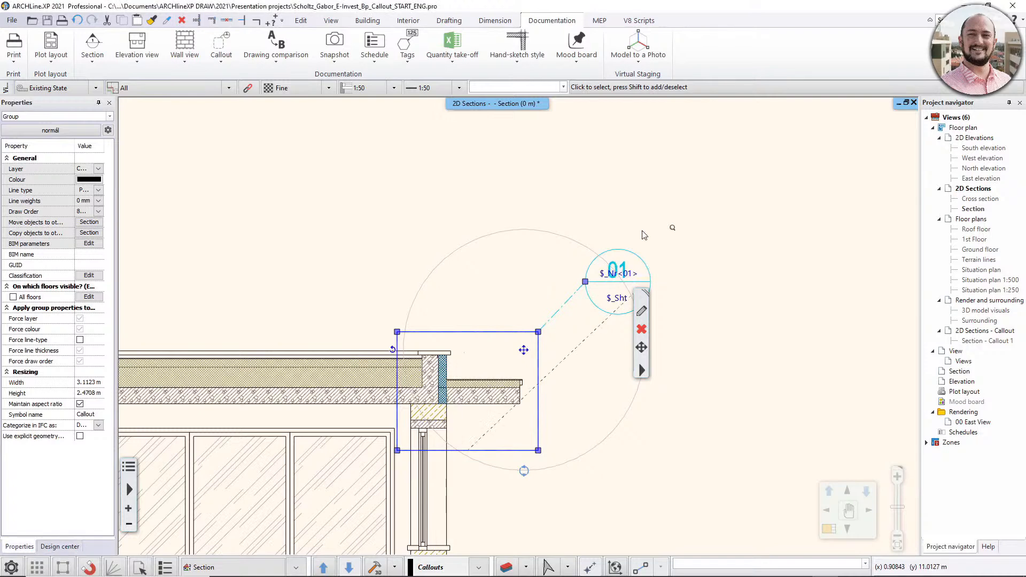
{"action": "left_click", "coordinate": [619, 212]}
{"action": "double_click", "coordinate": [974, 342]}
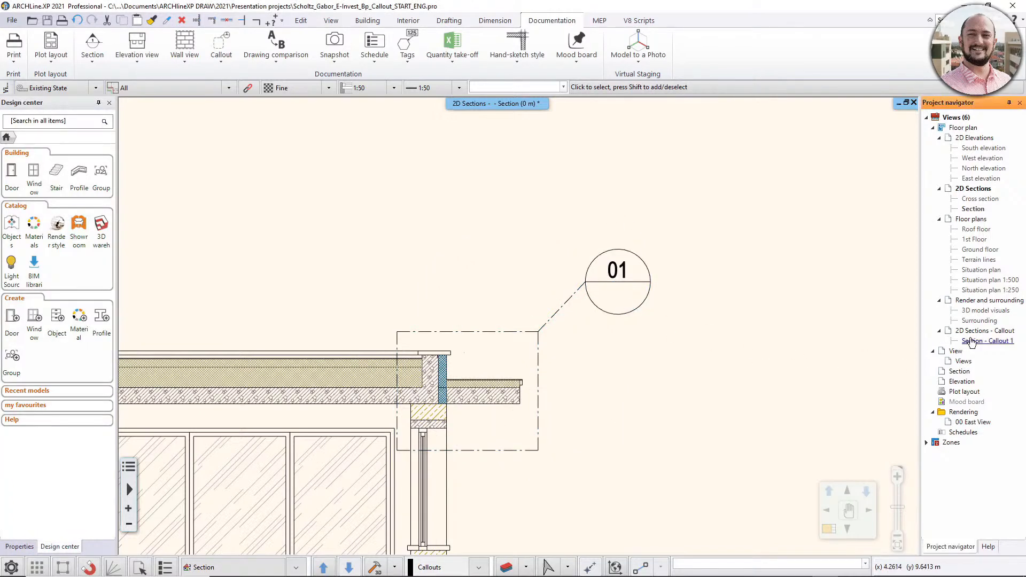
{"action": "scroll", "coordinate": [706, 315], "scroll_direction": "down", "scroll_amount": 2}
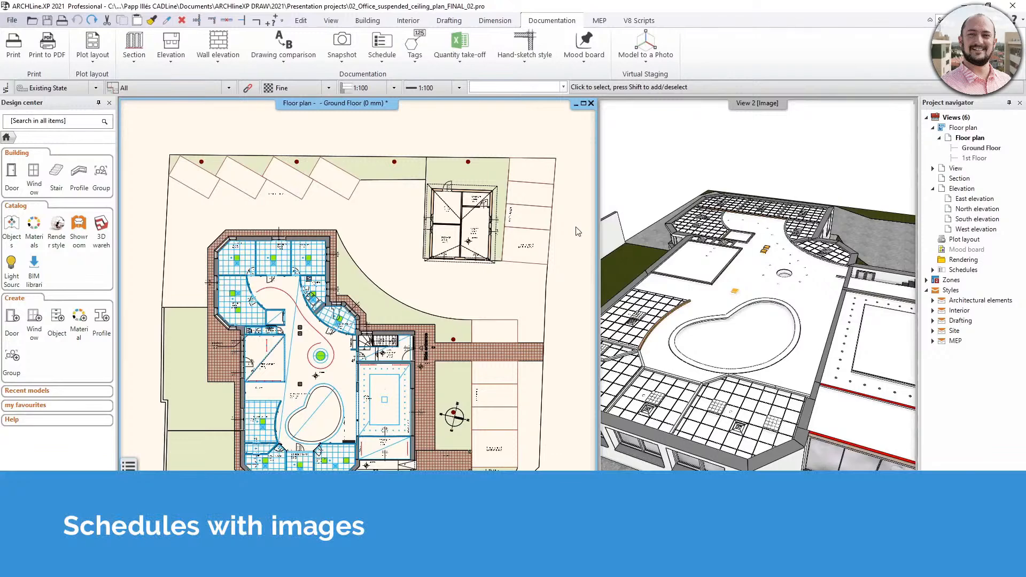
- In the office suspended ceiling project, start defining a schedule for the Window type under Architectural elements
{"action": "scroll", "coordinate": [576, 227], "scroll_direction": "down", "scroll_amount": 1}
{"action": "middle_click_drag", "start_coordinate": [566, 240], "coordinate": [489, 243]}
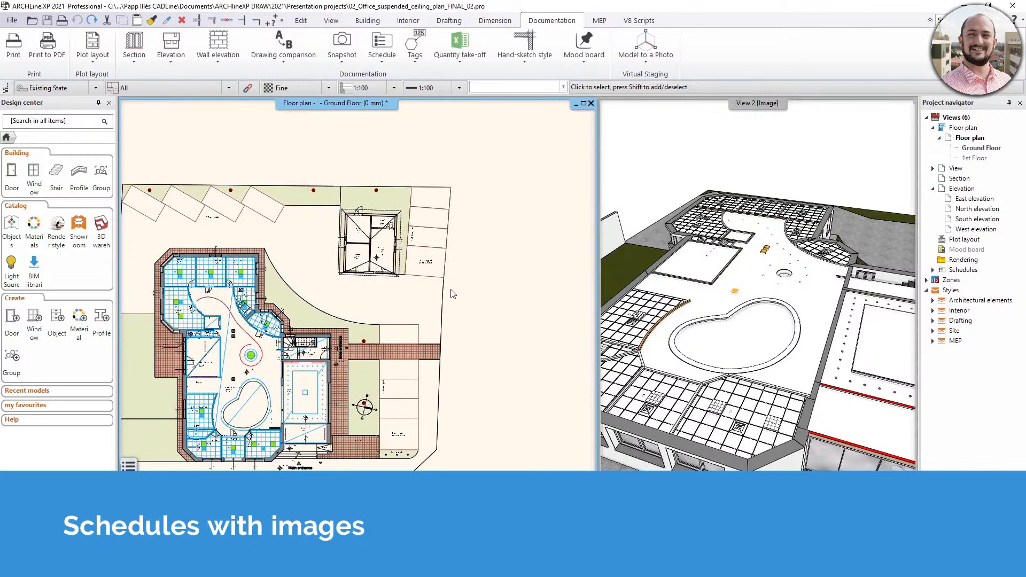
{"action": "left_click", "coordinate": [382, 50]}
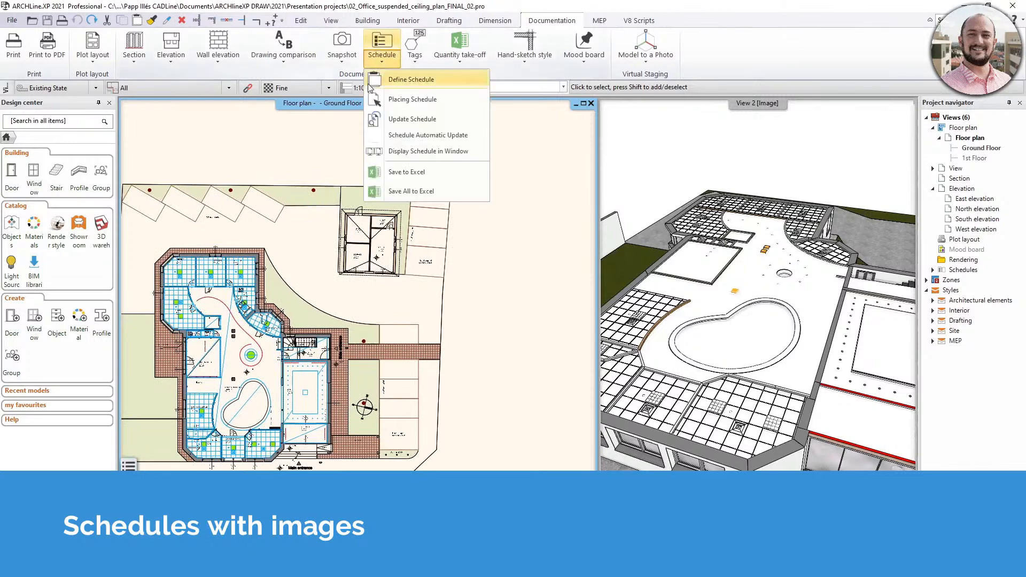
{"action": "left_click", "coordinate": [427, 79]}
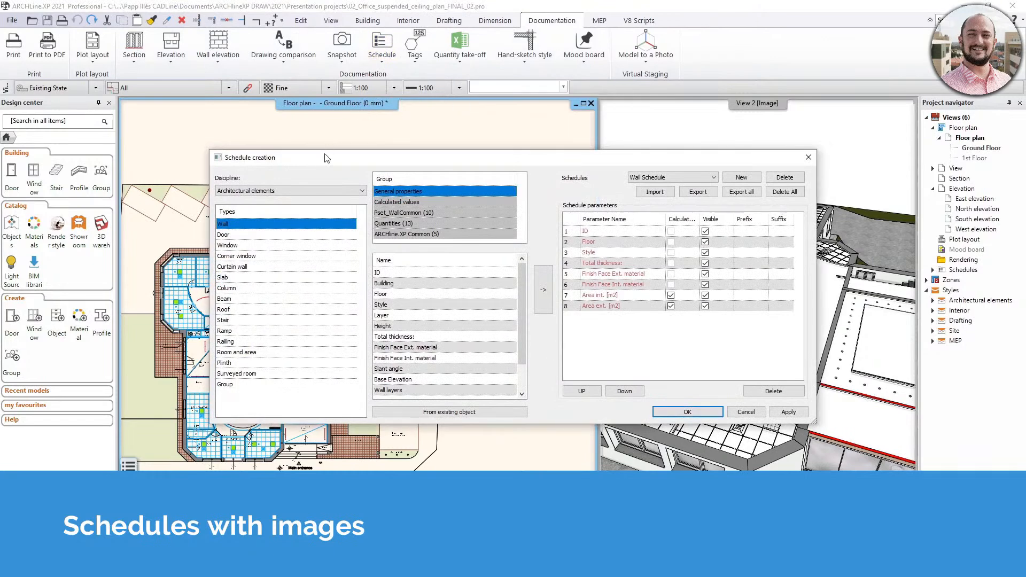
{"action": "left_click", "coordinate": [272, 191]}
{"action": "left_click", "coordinate": [275, 201]}
{"action": "left_click", "coordinate": [232, 246]}
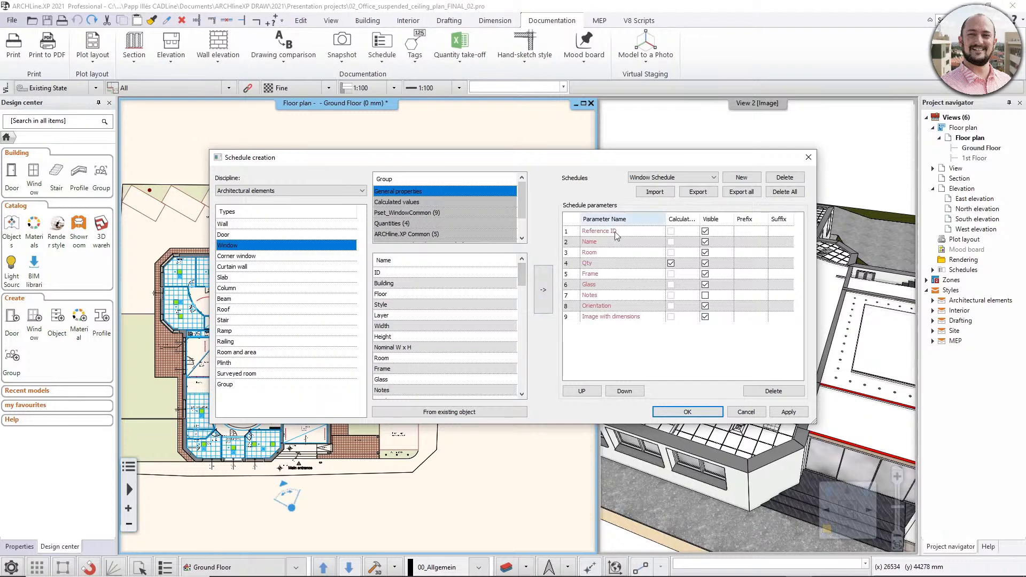
- Remove the Glass and Frame parameters from the Window Schedule
{"action": "left_click_drag", "start_coordinate": [524, 275], "coordinate": [516, 381]}
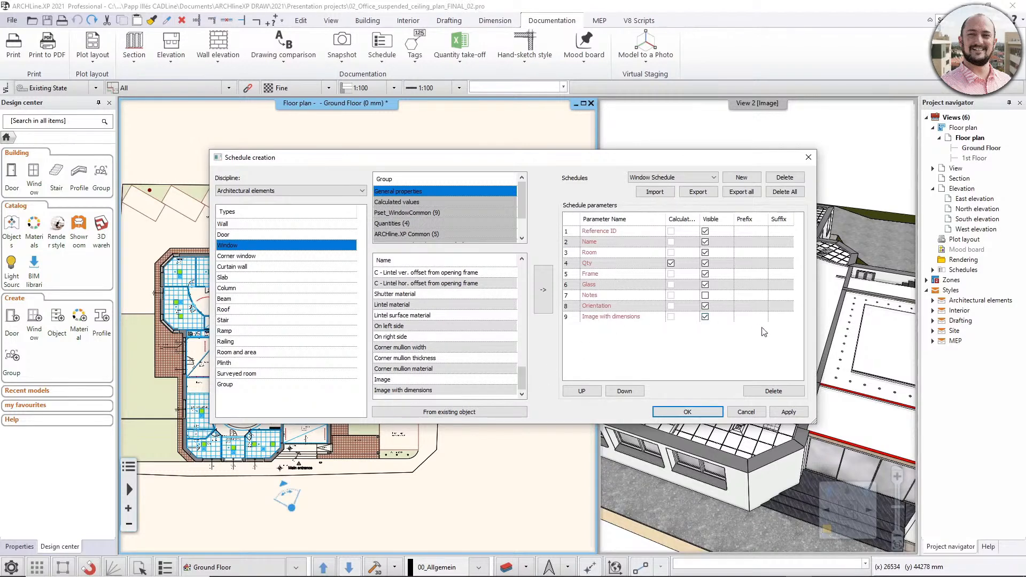
{"action": "left_click", "coordinate": [612, 285]}
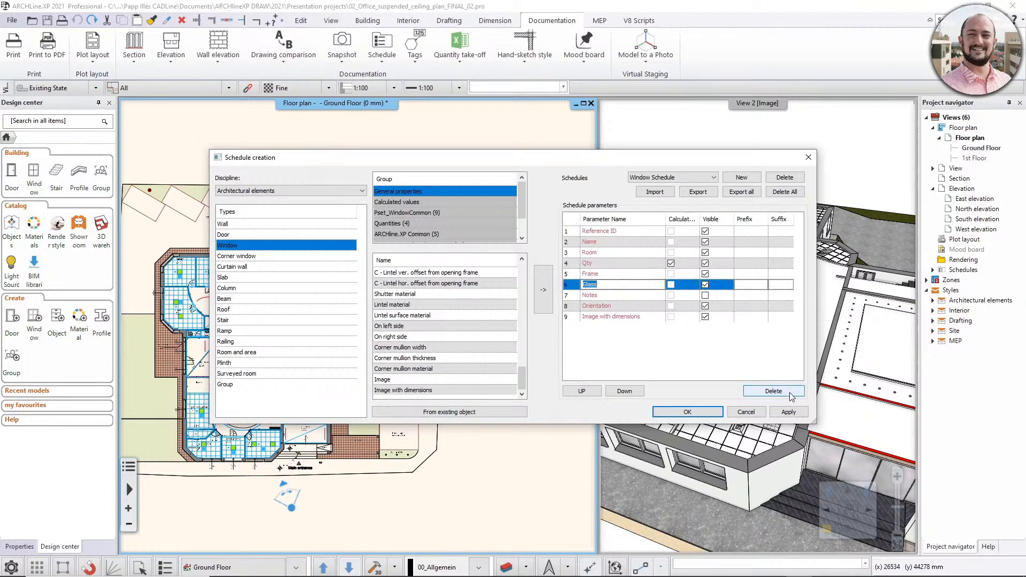
{"action": "left_click", "coordinate": [773, 391]}
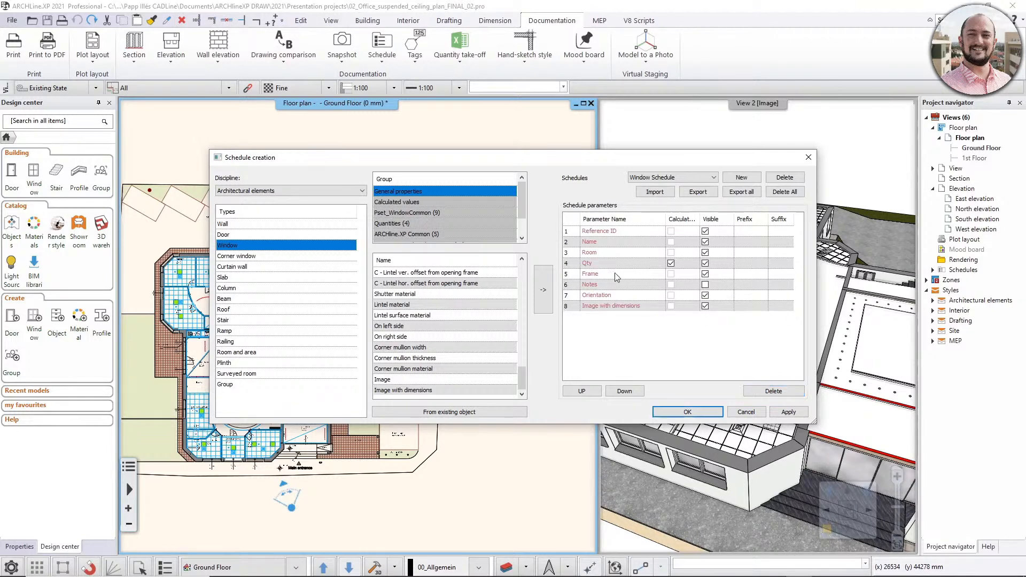
{"action": "left_click", "coordinate": [615, 273]}
{"action": "left_click", "coordinate": [774, 391]}
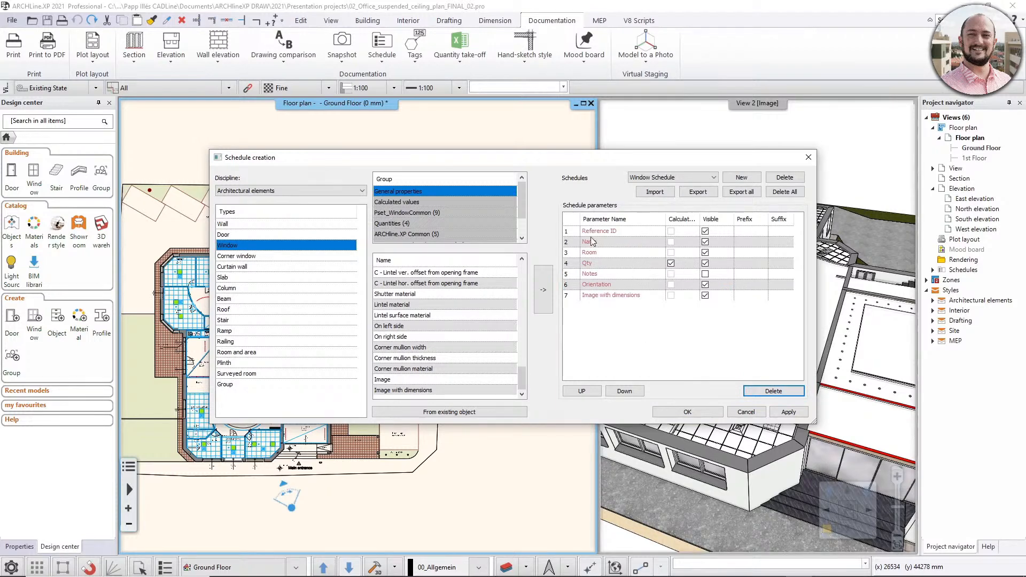
- Replace the Reference ID parameter with ID as the first parameter of the Window Schedule
{"action": "left_click_drag", "start_coordinate": [523, 379], "coordinate": [536, 262]}
{"action": "left_click", "coordinate": [461, 273]}
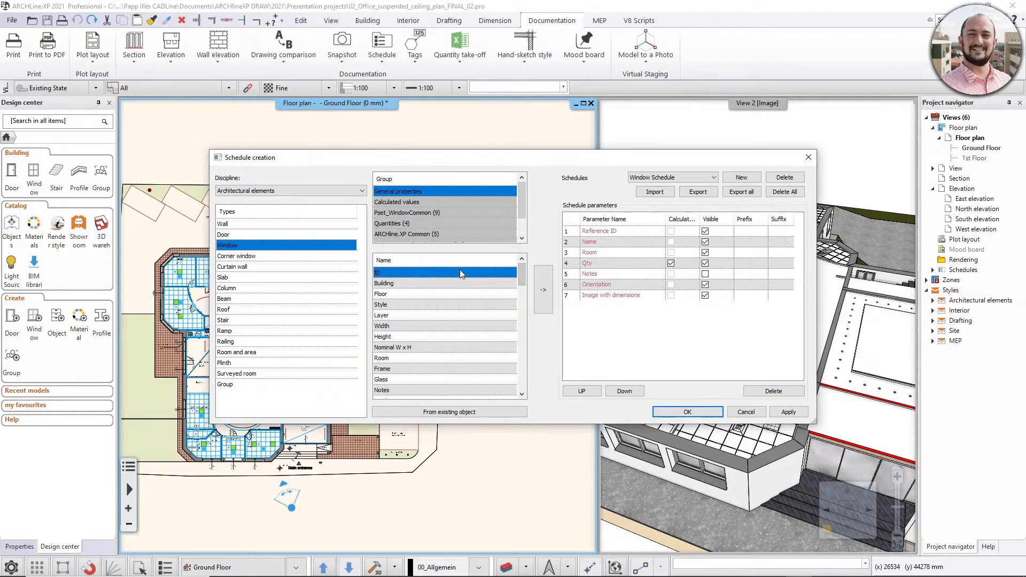
{"action": "left_click", "coordinate": [543, 290]}
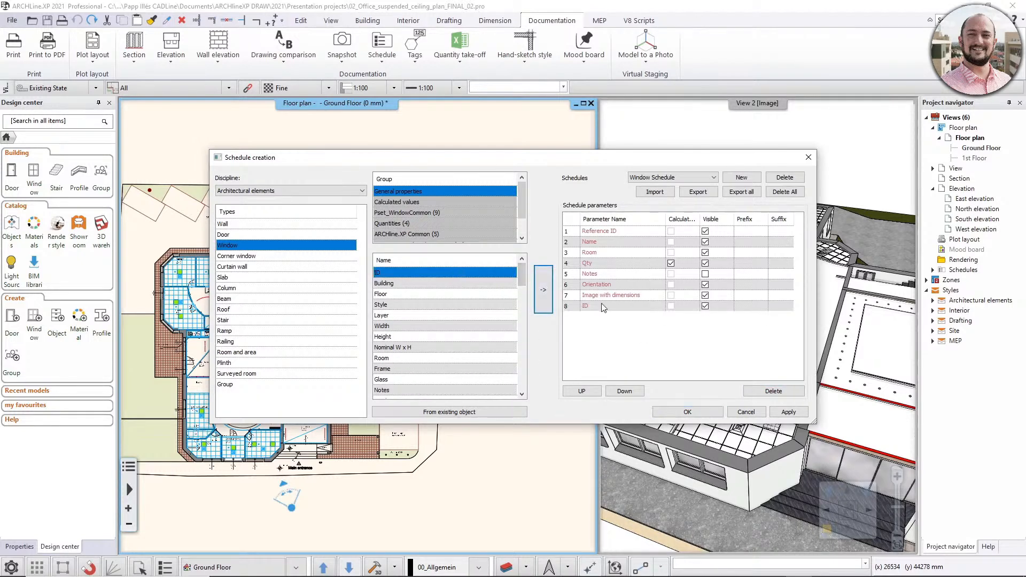
{"action": "left_click", "coordinate": [582, 391]}
{"action": "left_click", "coordinate": [582, 391]}
{"action": "left_click", "coordinate": [582, 391]}
{"action": "left_click", "coordinate": [582, 392]}
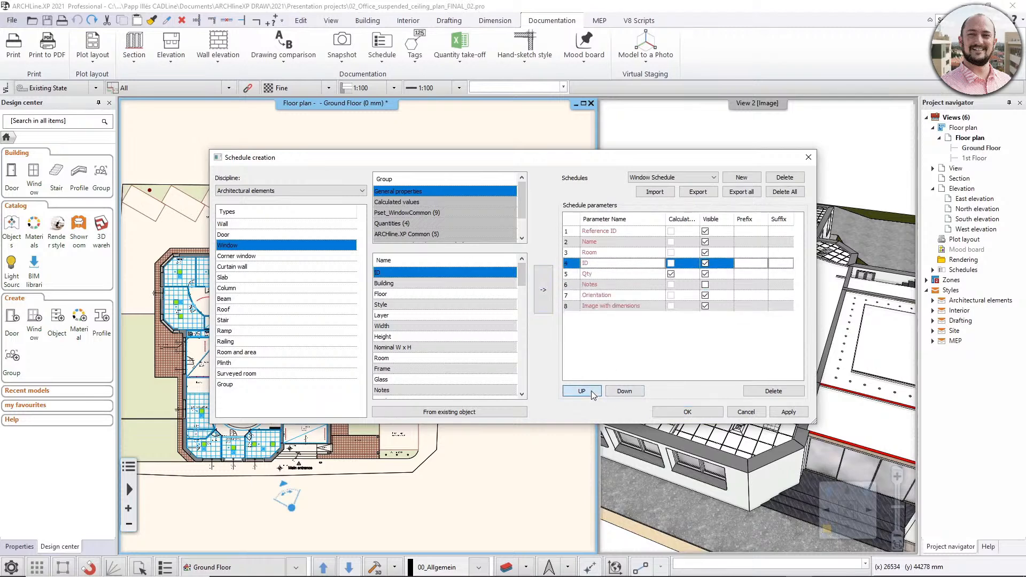
{"action": "left_click", "coordinate": [582, 391]}
{"action": "left_click", "coordinate": [582, 391]}
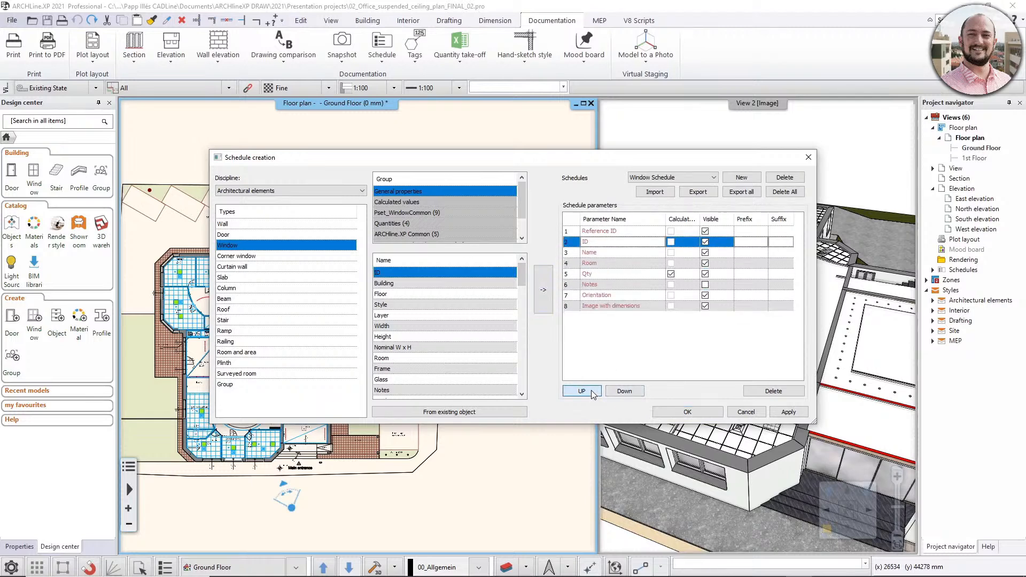
{"action": "left_click", "coordinate": [619, 231]}
{"action": "left_click", "coordinate": [754, 394]}
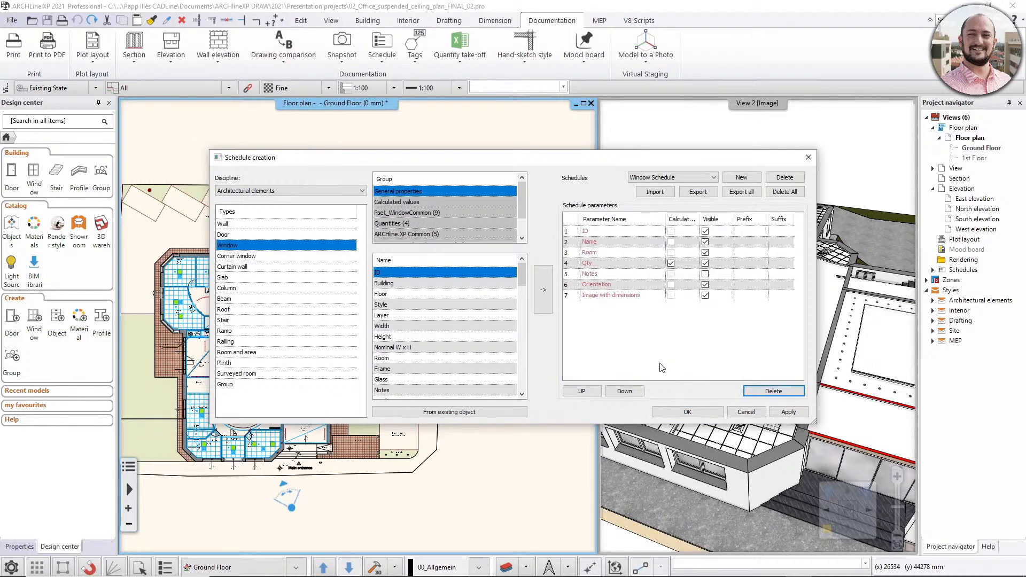
- Add the Width and Height general properties to the Window Schedule parameters
{"action": "double_click", "coordinate": [606, 264]}
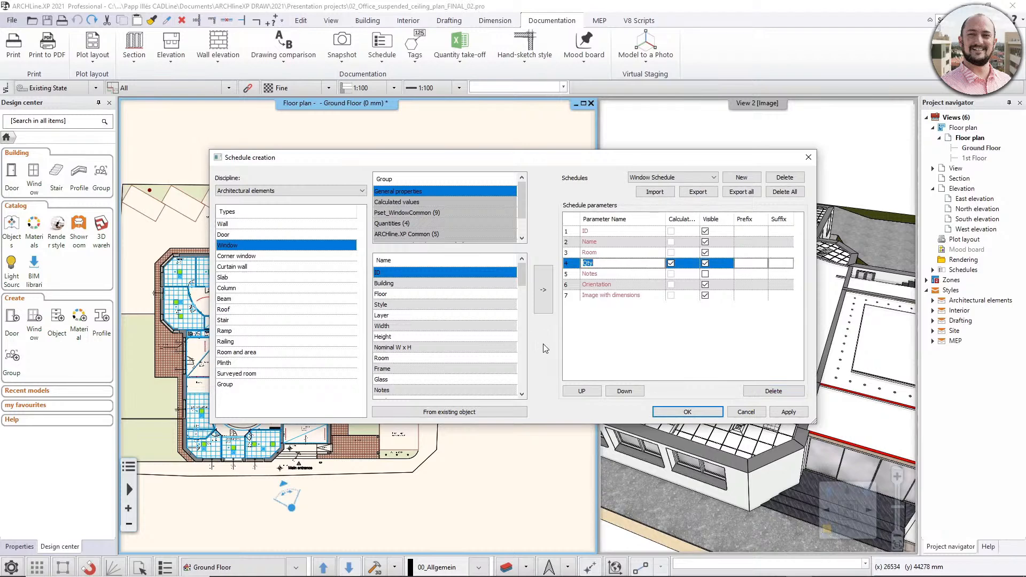
{"action": "left_click", "coordinate": [382, 327]}
{"action": "left_click", "coordinate": [544, 289]}
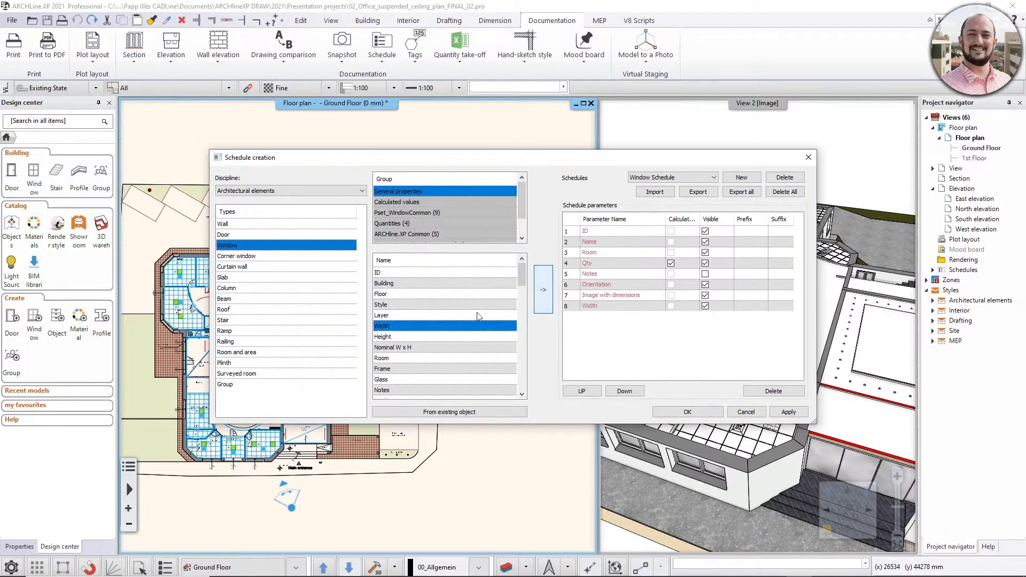
{"action": "left_click", "coordinate": [409, 337]}
{"action": "left_click", "coordinate": [543, 297]}
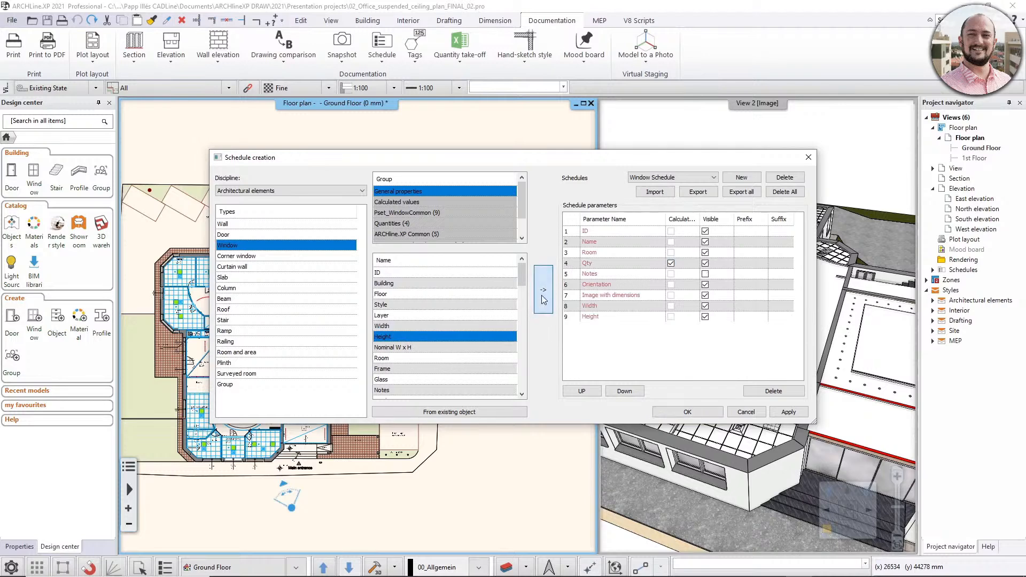
- Move Width and Height directly below Qty in the parameter order and save the Window Schedule definition
{"action": "double_click", "coordinate": [593, 308]}
{"action": "left_click", "coordinate": [582, 391]}
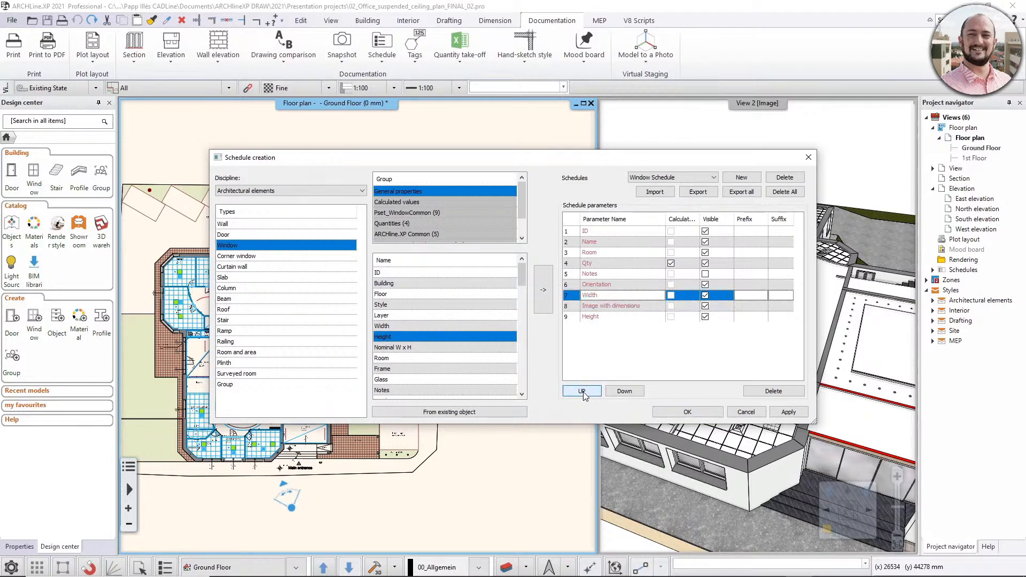
{"action": "left_click", "coordinate": [583, 391]}
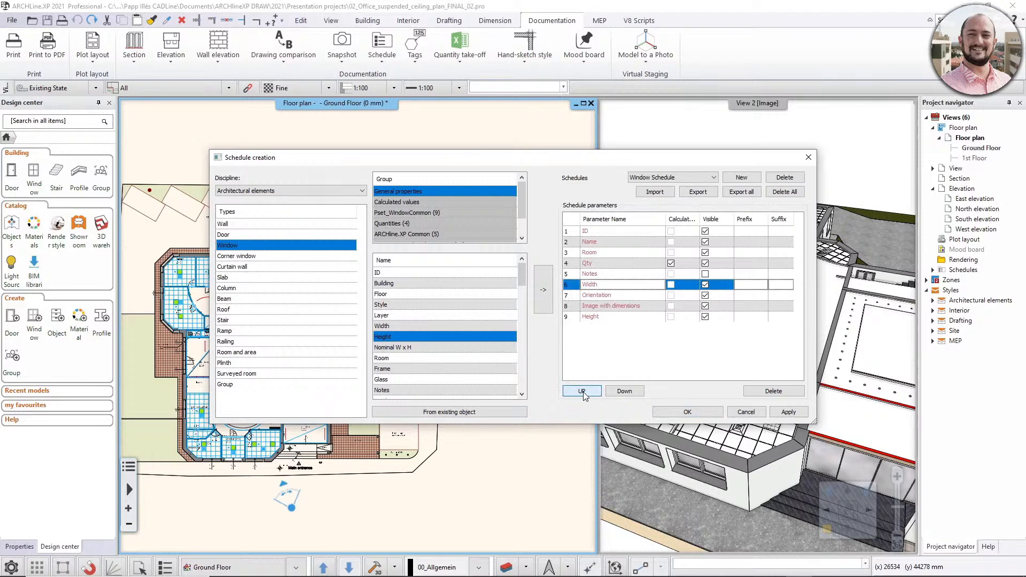
{"action": "left_click", "coordinate": [582, 391]}
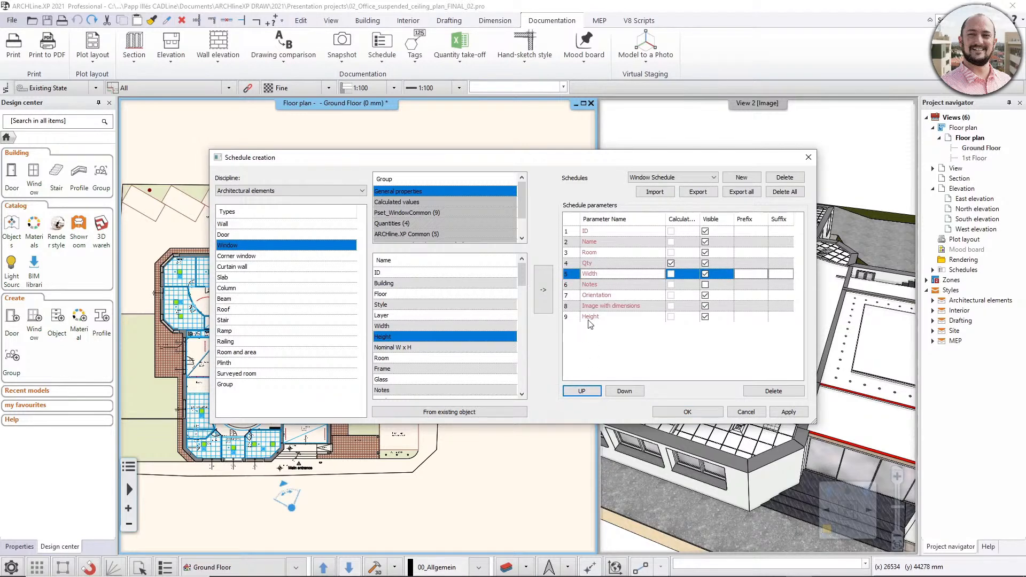
{"action": "left_click", "coordinate": [591, 317]}
{"action": "left_click", "coordinate": [589, 393]}
{"action": "left_click", "coordinate": [588, 394]}
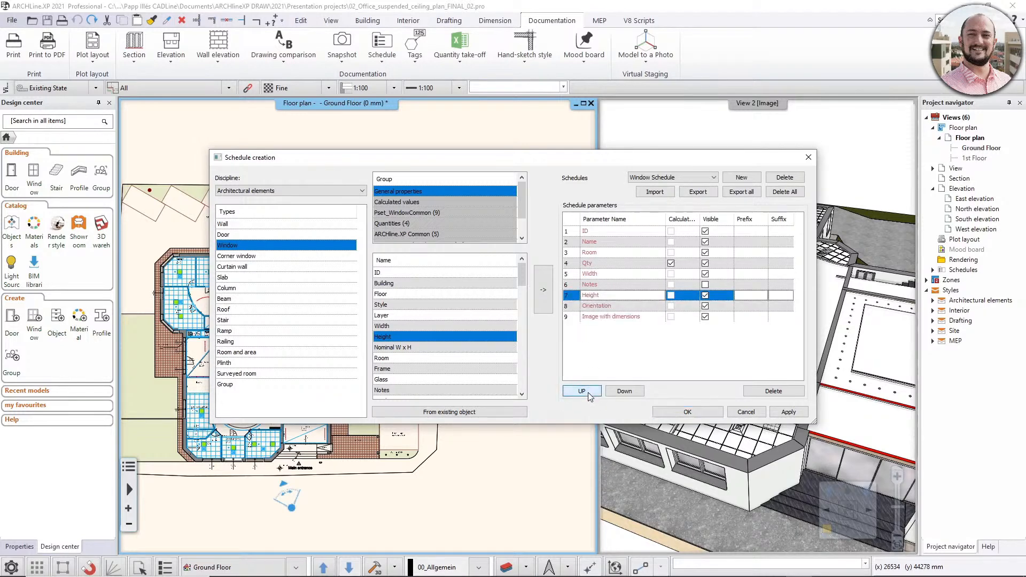
{"action": "left_click", "coordinate": [588, 393]}
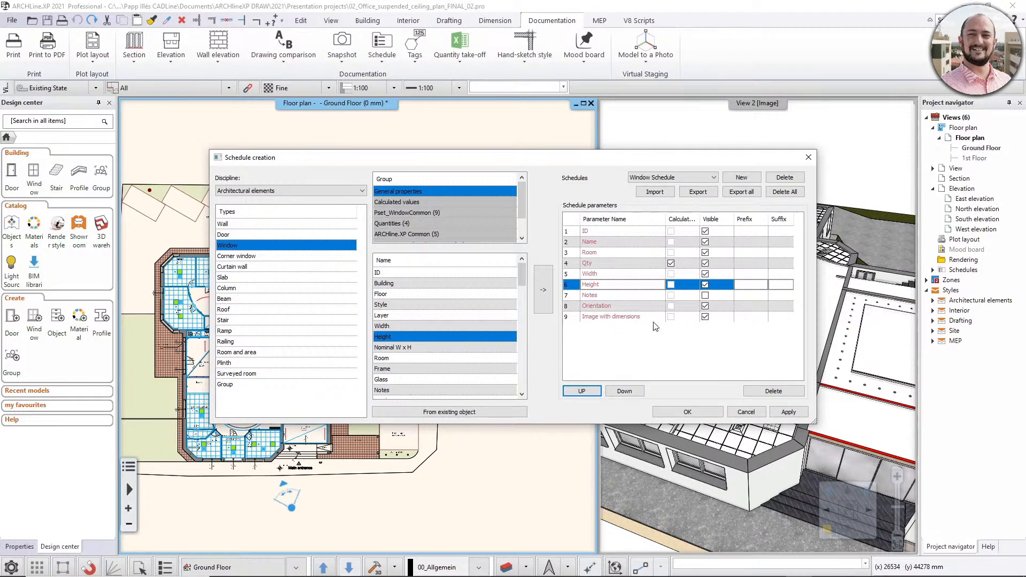
{"action": "left_click", "coordinate": [682, 412]}
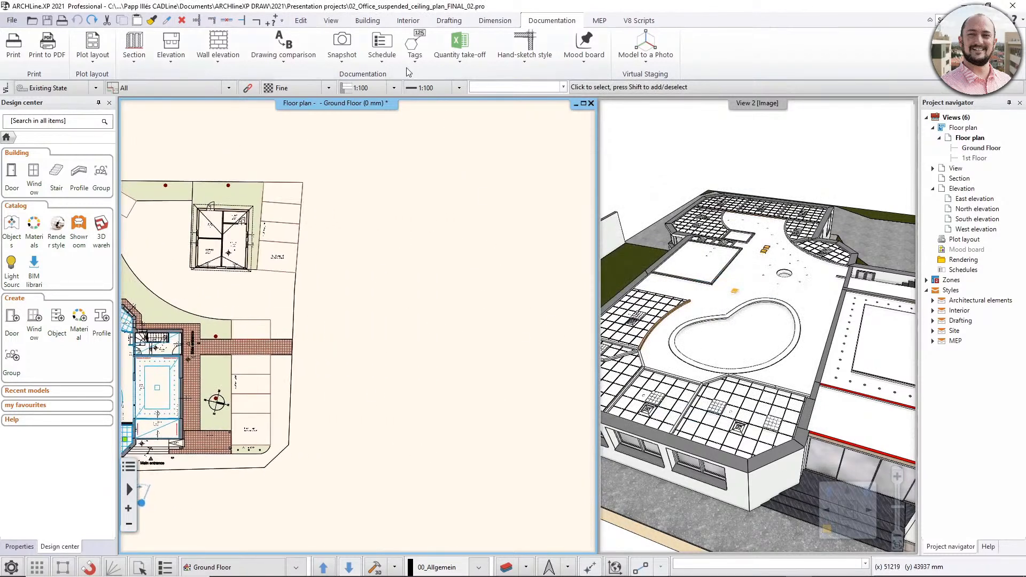
- Place the Window Schedule for all floors in the empty area beside the site on the Ground Floor plan, keeping its existing formatting
{"action": "left_click", "coordinate": [382, 59]}
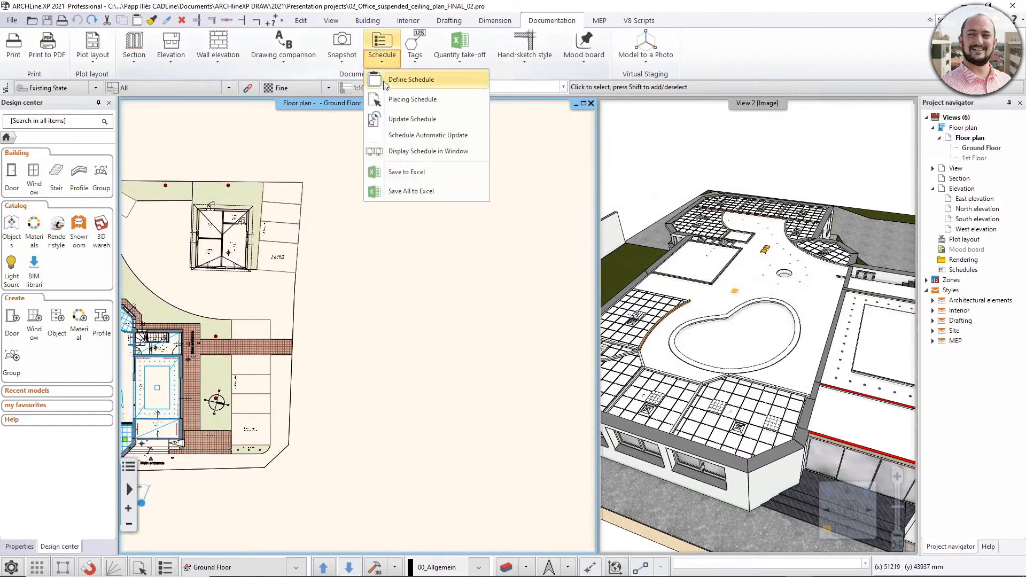
{"action": "left_click", "coordinate": [454, 106]}
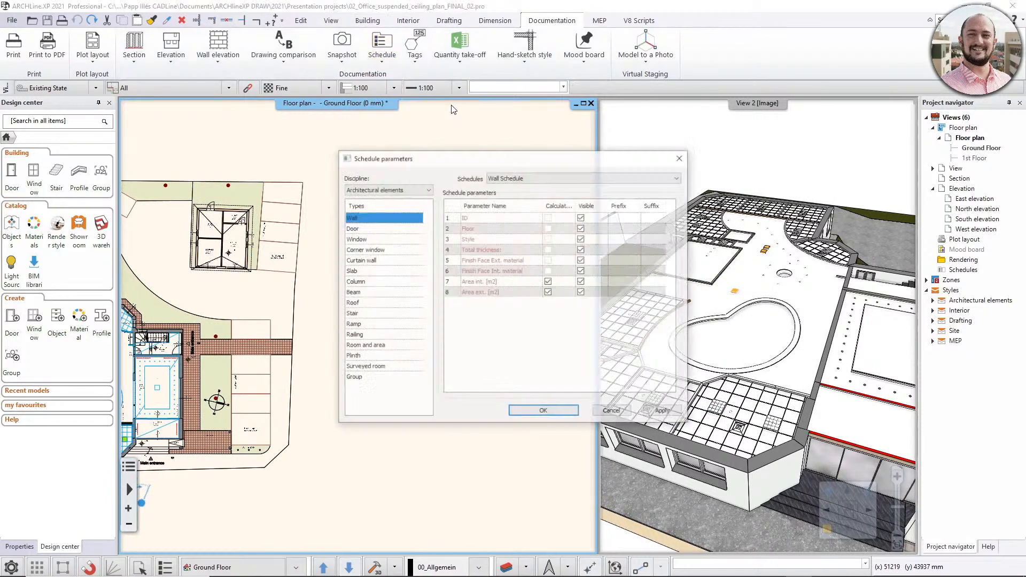
{"action": "left_click", "coordinate": [369, 240]}
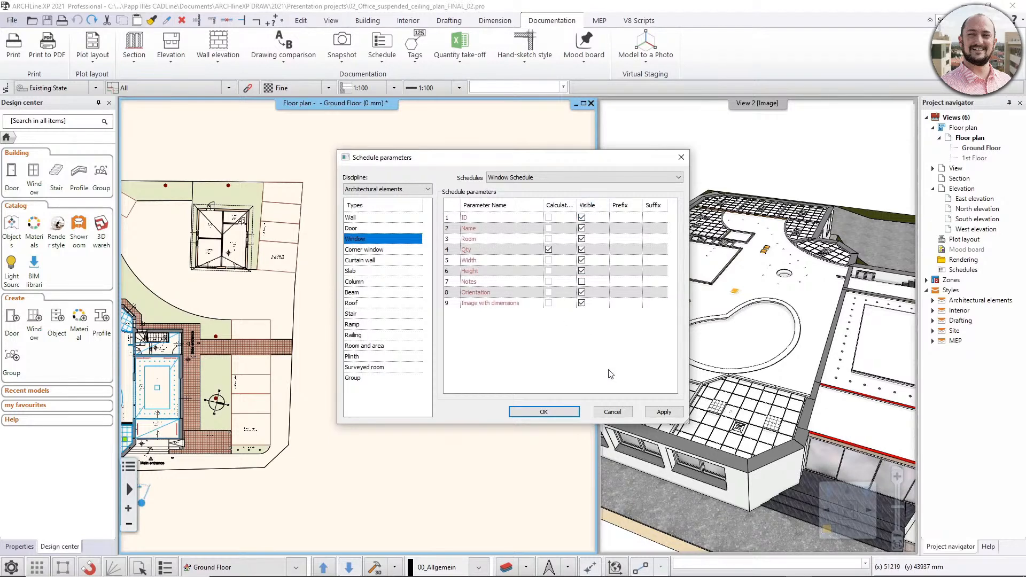
{"action": "left_click", "coordinate": [530, 412]}
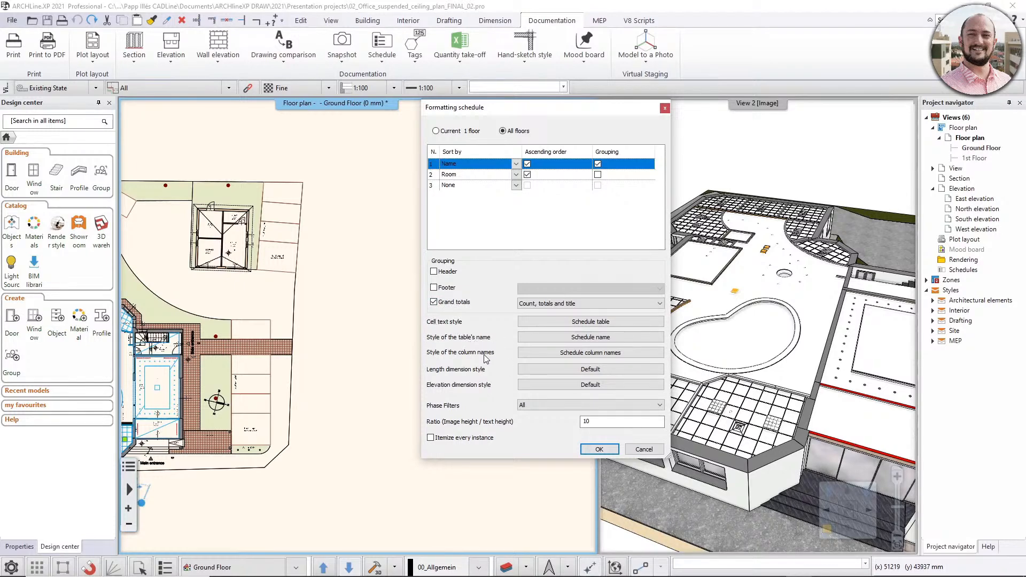
{"action": "left_click", "coordinate": [563, 355]}
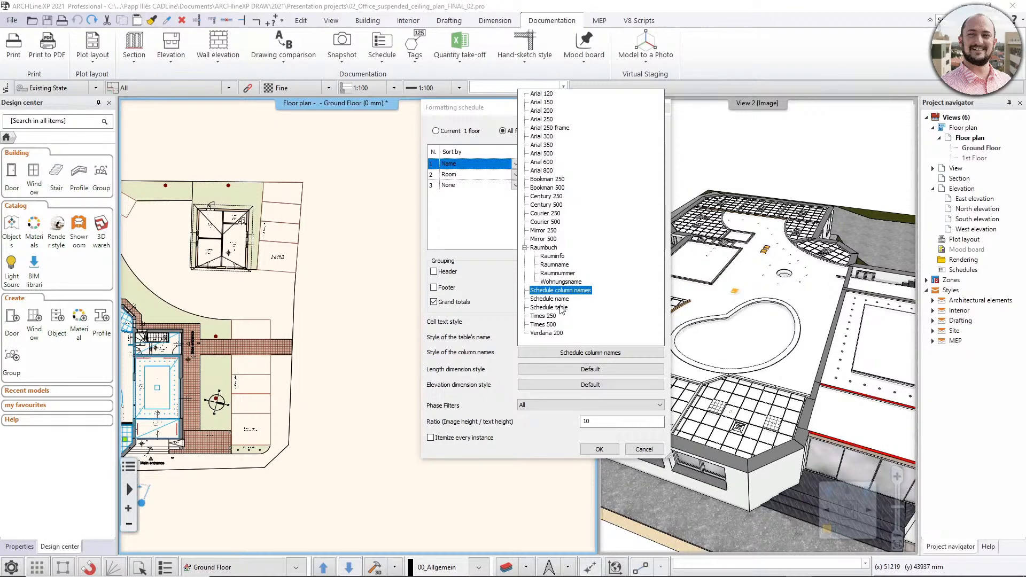
{"action": "left_click", "coordinate": [497, 329]}
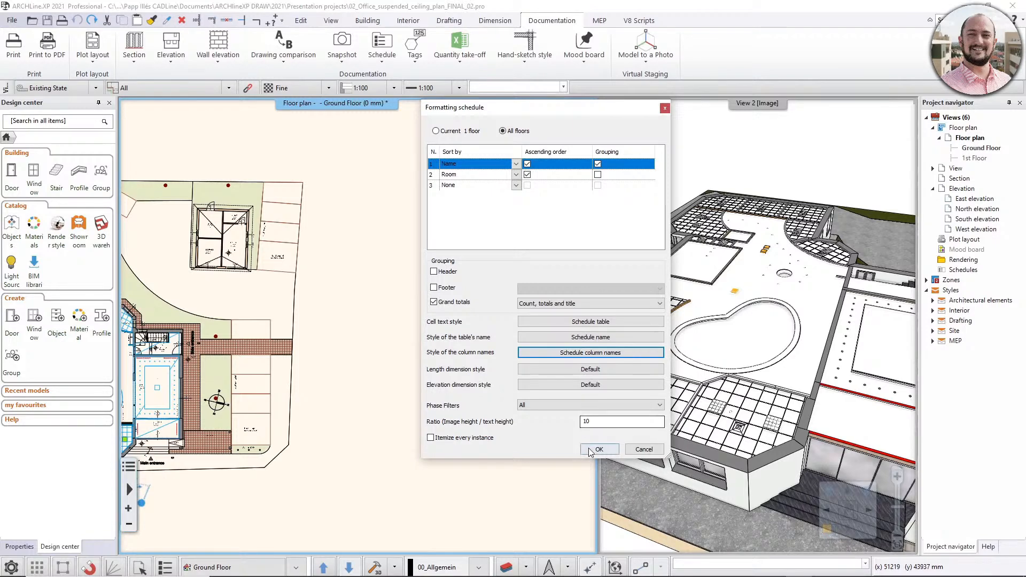
{"action": "left_click", "coordinate": [590, 453]}
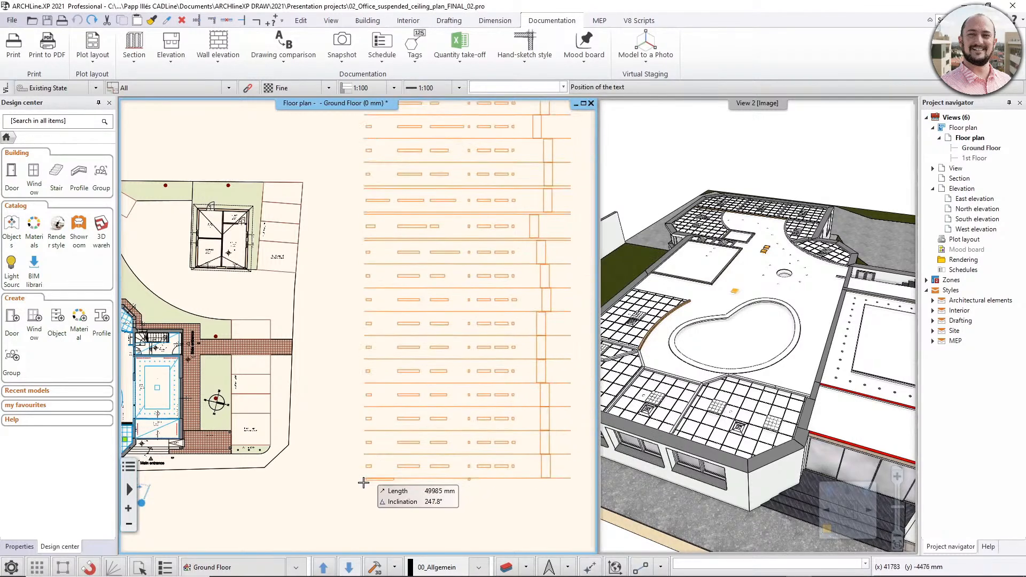
{"action": "scroll", "coordinate": [355, 500], "scroll_direction": "down", "scroll_amount": 1}
{"action": "middle_click_drag", "start_coordinate": [390, 491], "coordinate": [346, 501]}
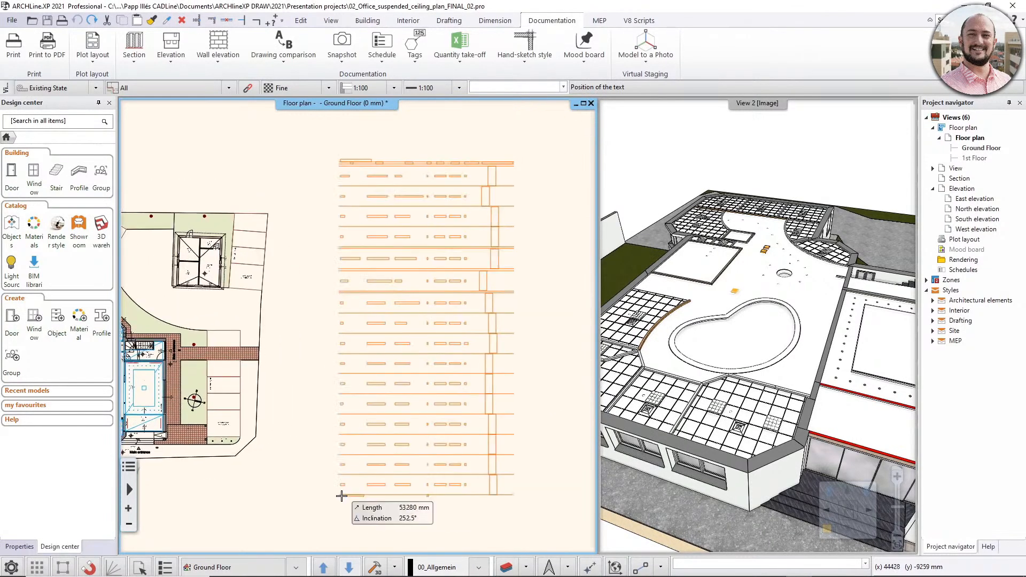
{"action": "left_click", "coordinate": [357, 486]}
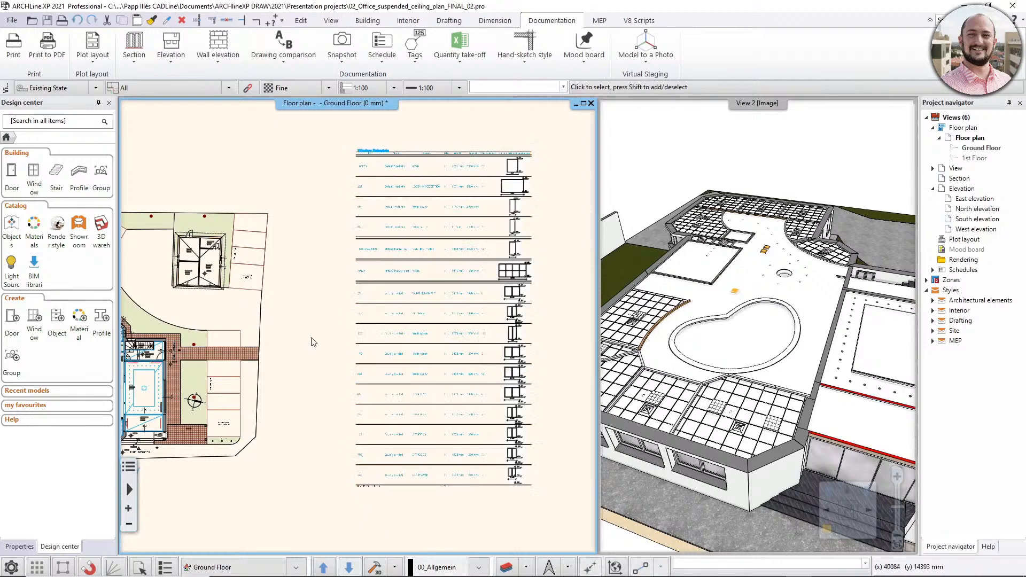
- Examine the rows and dimensioned window images of the placed Window Schedule
{"action": "scroll", "coordinate": [430, 115], "scroll_direction": "up", "scroll_amount": 2}
{"action": "scroll", "coordinate": [395, 218], "scroll_direction": "up", "scroll_amount": 1}
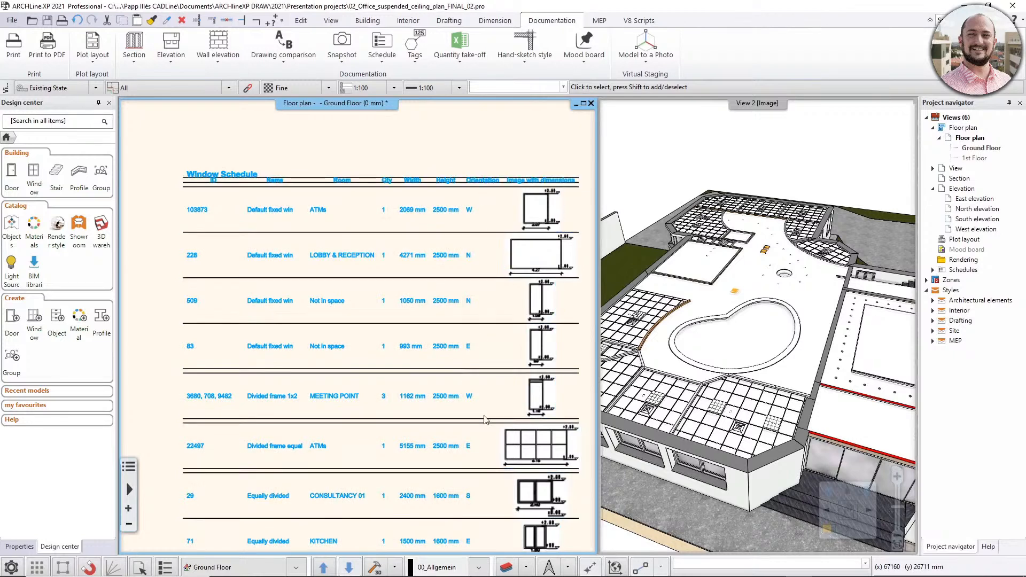
{"action": "scroll", "coordinate": [534, 413], "scroll_direction": "up", "scroll_amount": 5}
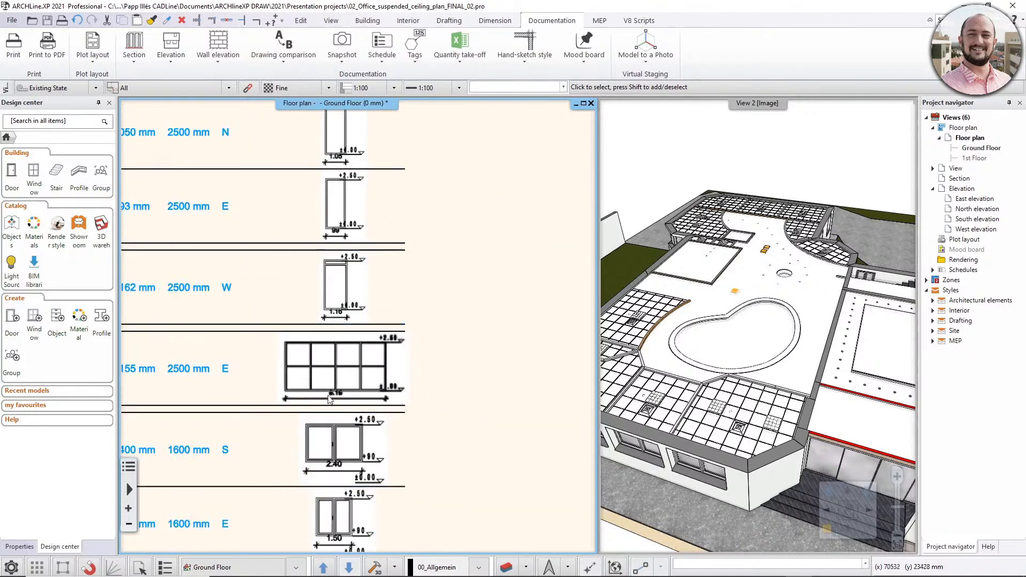
{"action": "scroll", "coordinate": [351, 359], "scroll_direction": "up", "scroll_amount": 1}
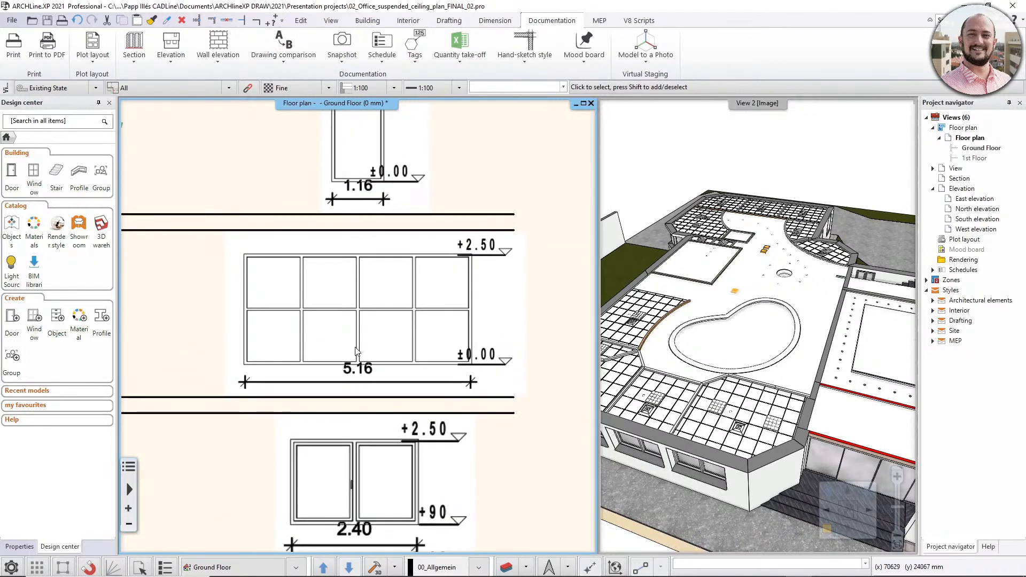
{"action": "scroll", "coordinate": [359, 327], "scroll_direction": "down", "scroll_amount": 2}
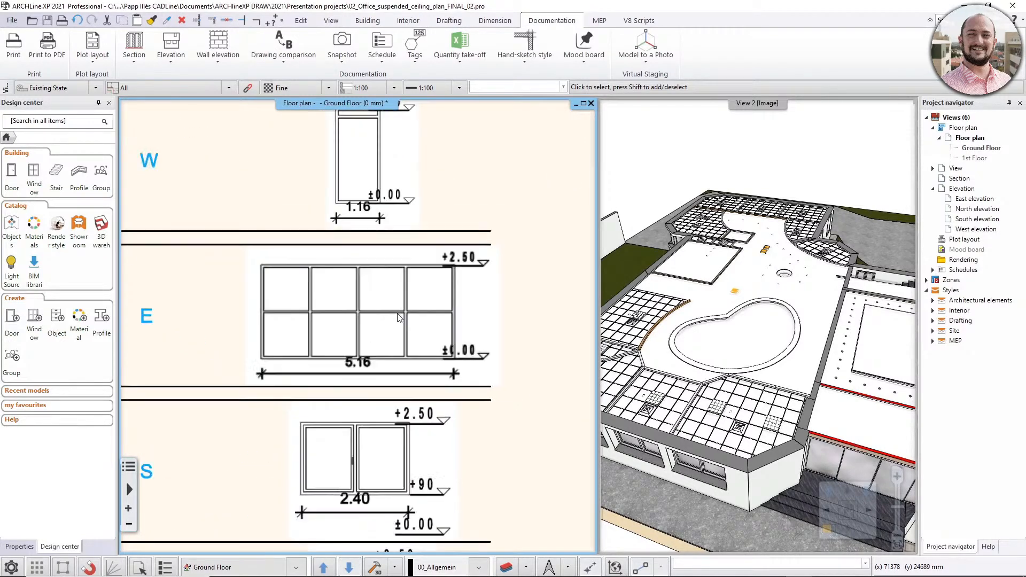
{"action": "scroll", "coordinate": [398, 319], "scroll_direction": "down", "scroll_amount": 4}
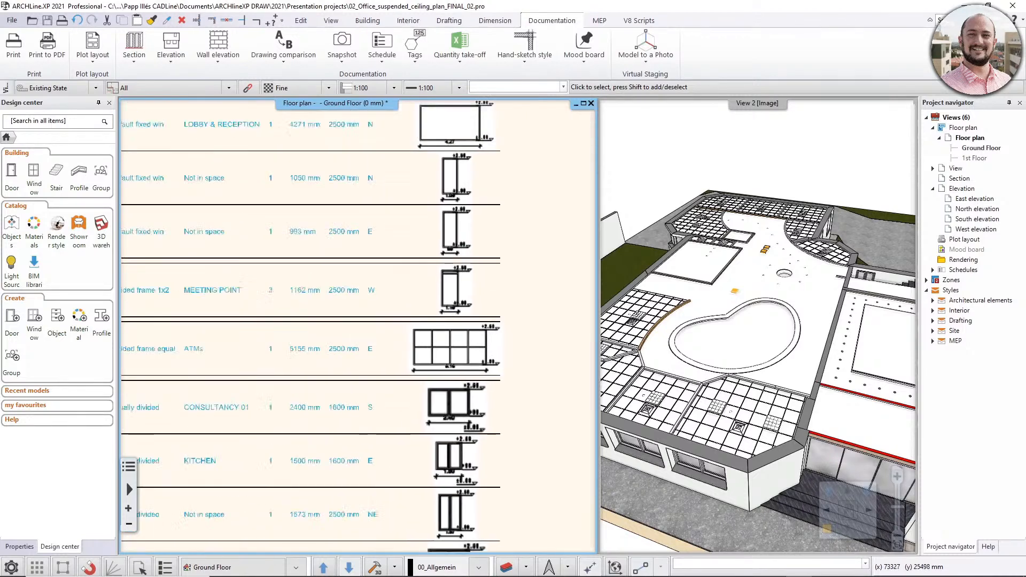
{"action": "scroll", "coordinate": [549, 326], "scroll_direction": "down", "scroll_amount": 5}
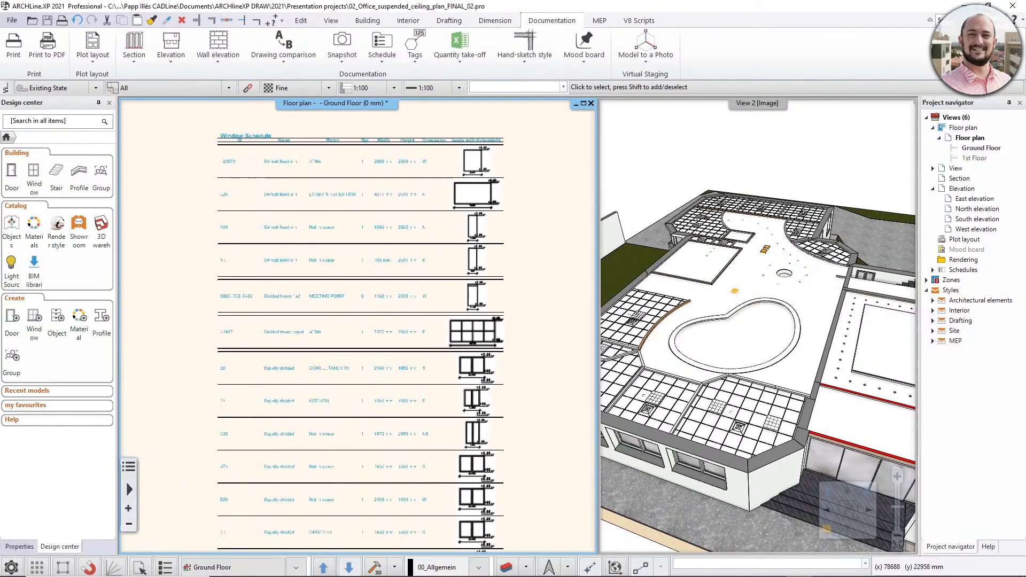
{"action": "scroll", "coordinate": [571, 359], "scroll_direction": "down", "scroll_amount": 5}
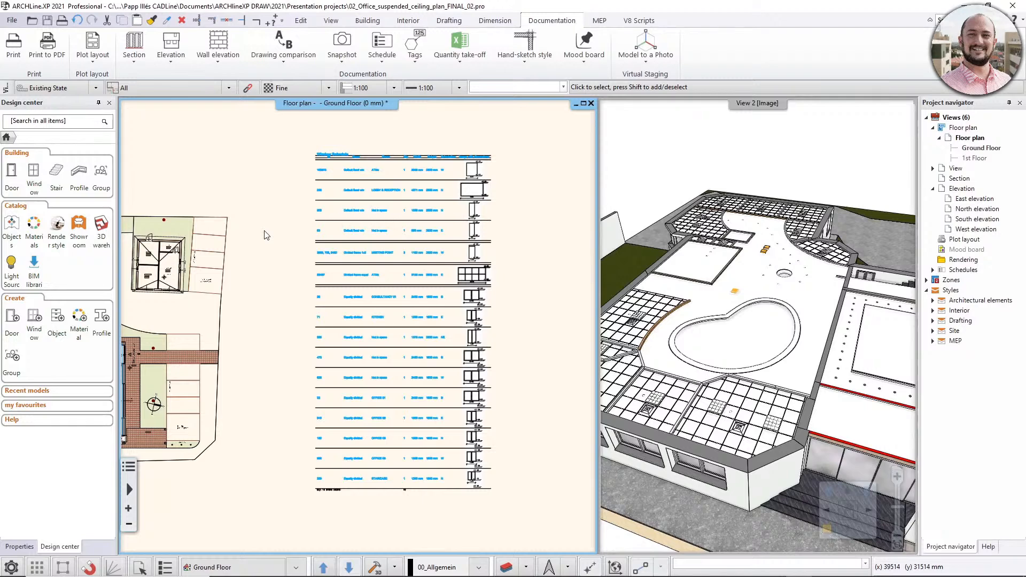
- Save the placed Window Schedule to Excel and review the exported rows and window images down to the grand totals
{"action": "right_click", "coordinate": [396, 244]}
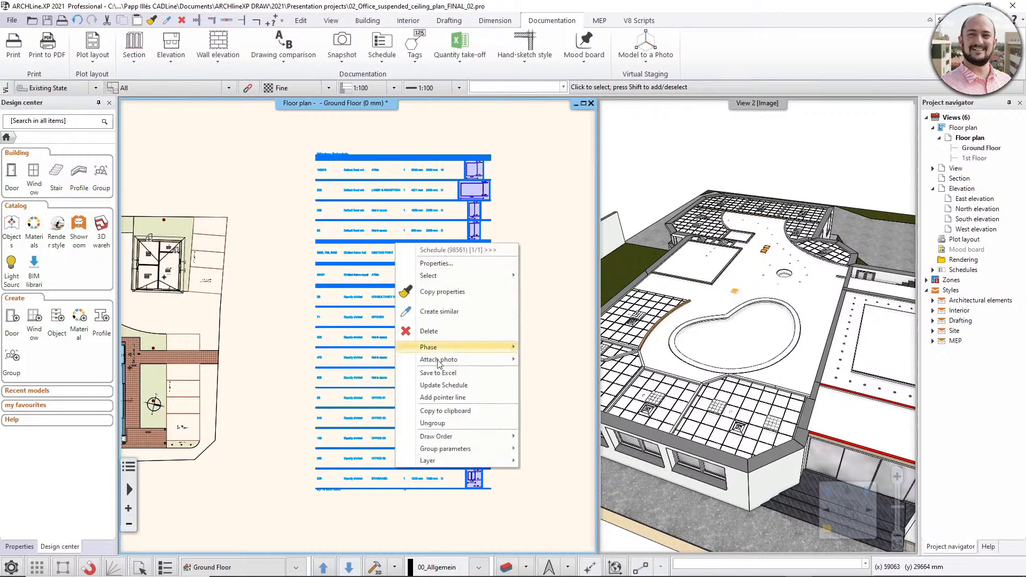
{"action": "left_click", "coordinate": [486, 374]}
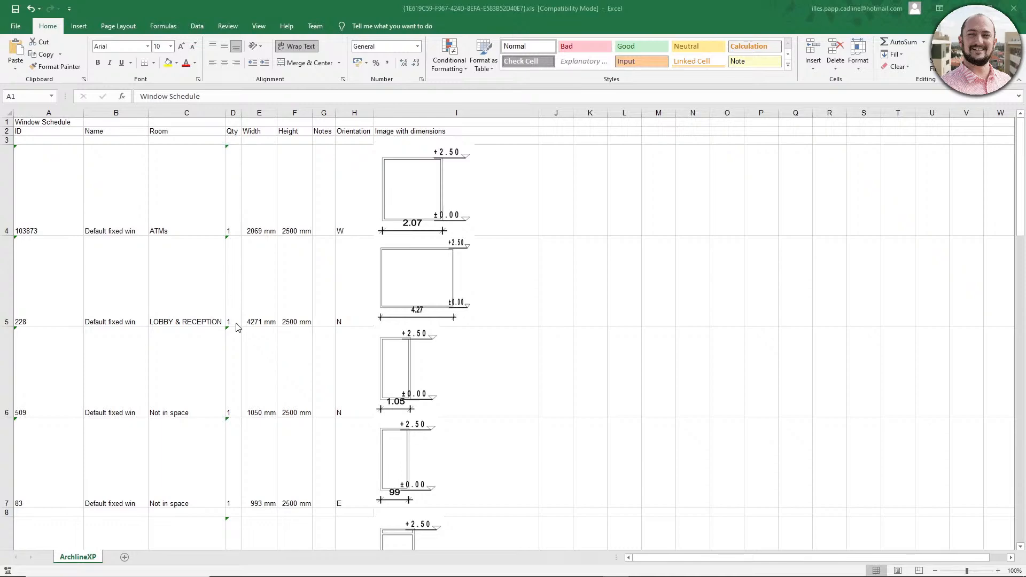
{"action": "scroll", "coordinate": [271, 442], "scroll_direction": "down", "scroll_amount": 3}
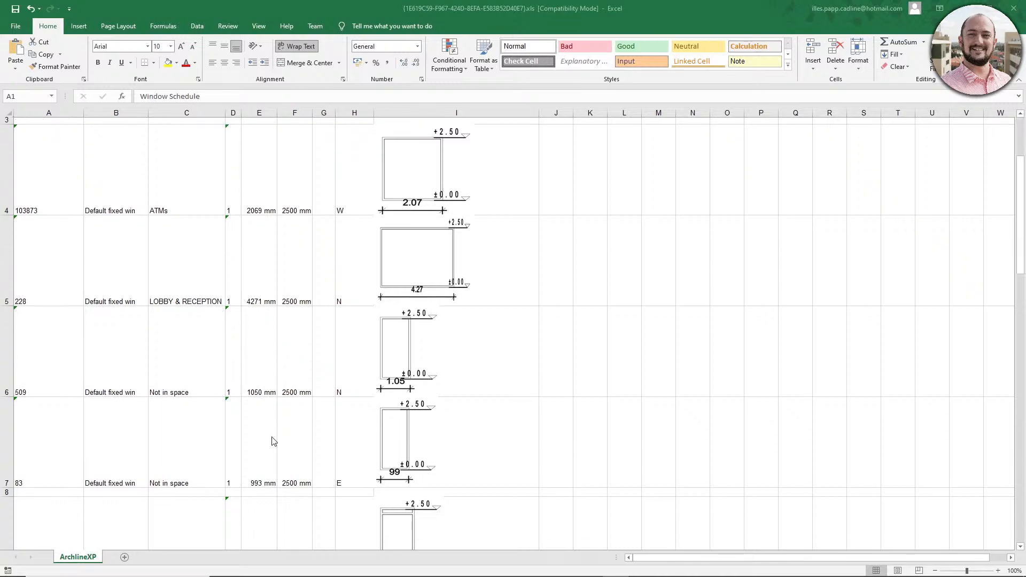
{"action": "scroll", "coordinate": [274, 441], "scroll_direction": "up", "scroll_amount": 1}
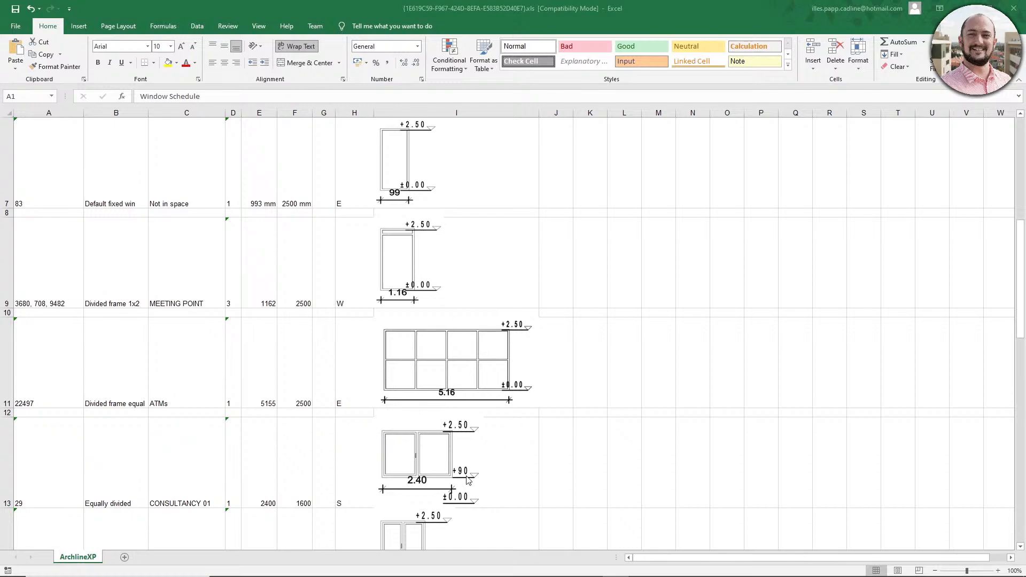
{"action": "scroll", "coordinate": [466, 477], "scroll_direction": "down", "scroll_amount": 3}
{"action": "scroll", "coordinate": [466, 477], "scroll_direction": "down", "scroll_amount": 6}
{"action": "scroll", "coordinate": [467, 476], "scroll_direction": "up", "scroll_amount": 6}
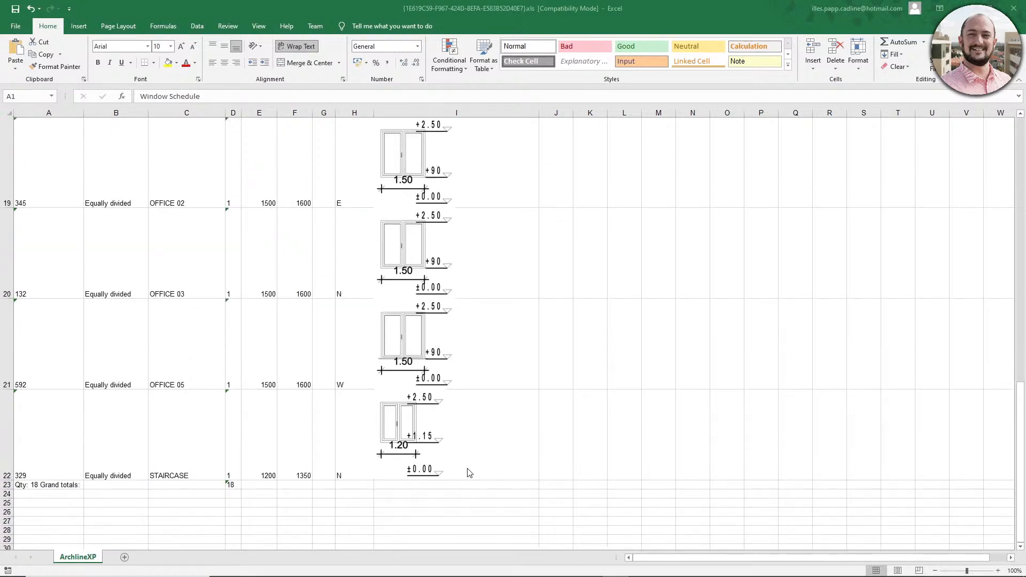
{"action": "scroll", "coordinate": [469, 473], "scroll_direction": "up", "scroll_amount": 3}
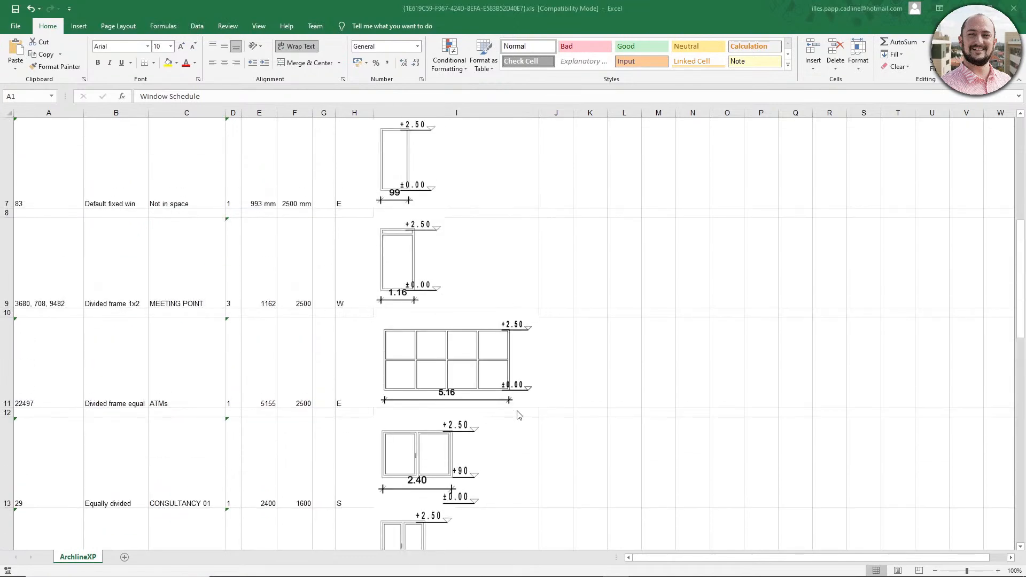
{"action": "scroll", "coordinate": [598, 426], "scroll_direction": "up", "scroll_amount": 3}
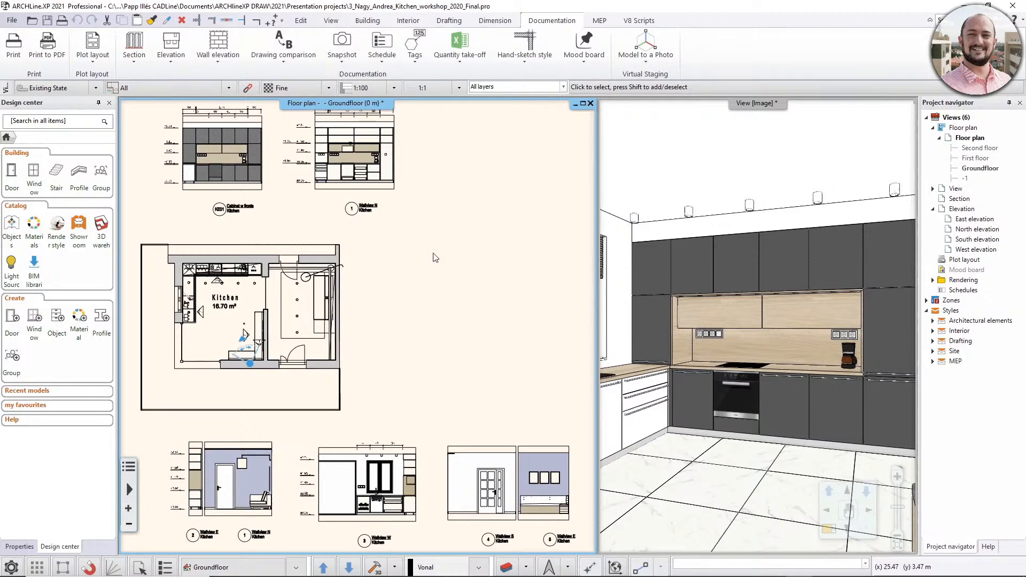
- Add the Image with dimensions property to the Corpus Schedule of the Interior discipline's Cabinet type and save the definition
{"action": "left_click", "coordinate": [379, 62]}
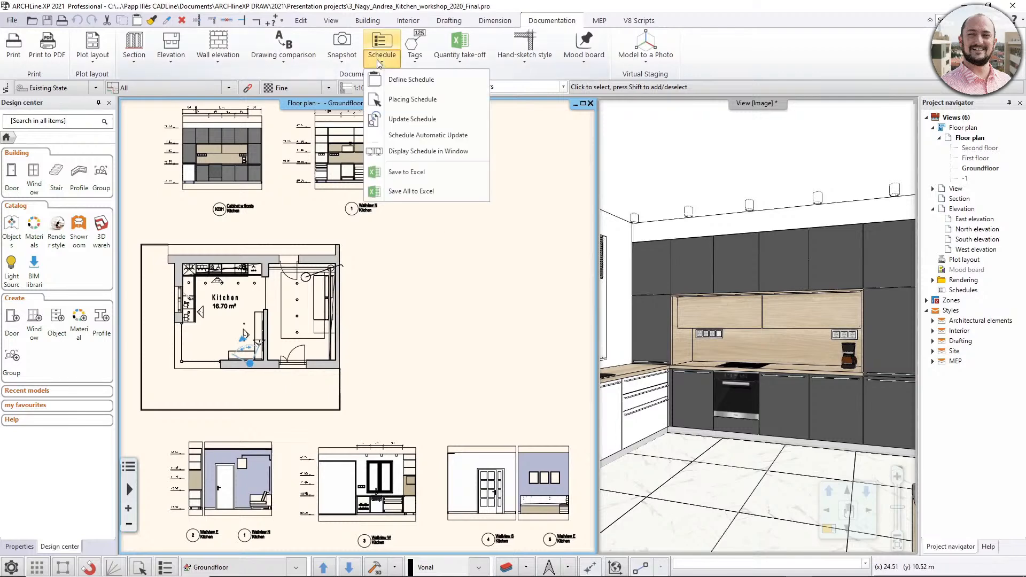
{"action": "left_click", "coordinate": [409, 80]}
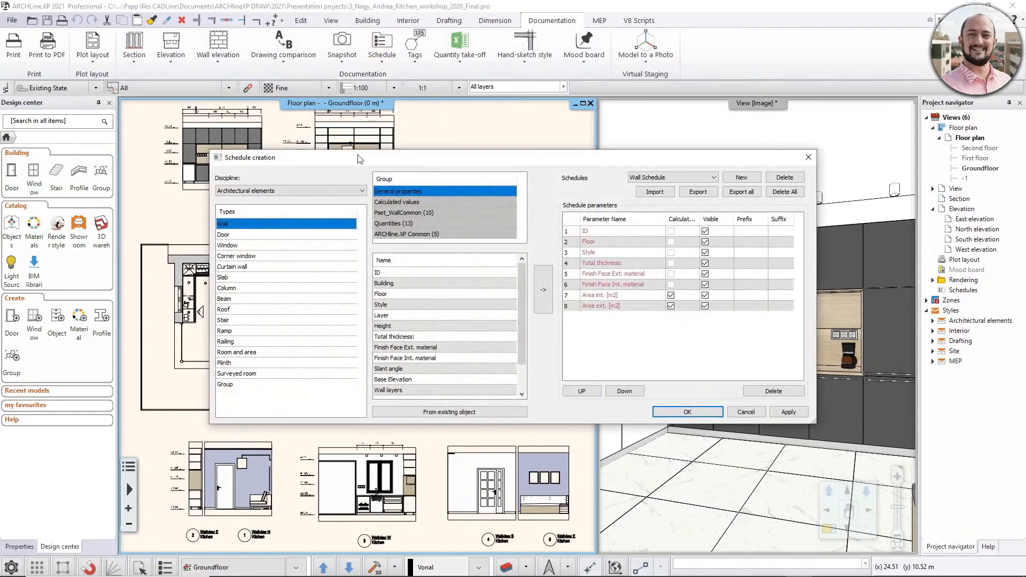
{"action": "left_click", "coordinate": [306, 188]}
{"action": "left_click", "coordinate": [230, 209]}
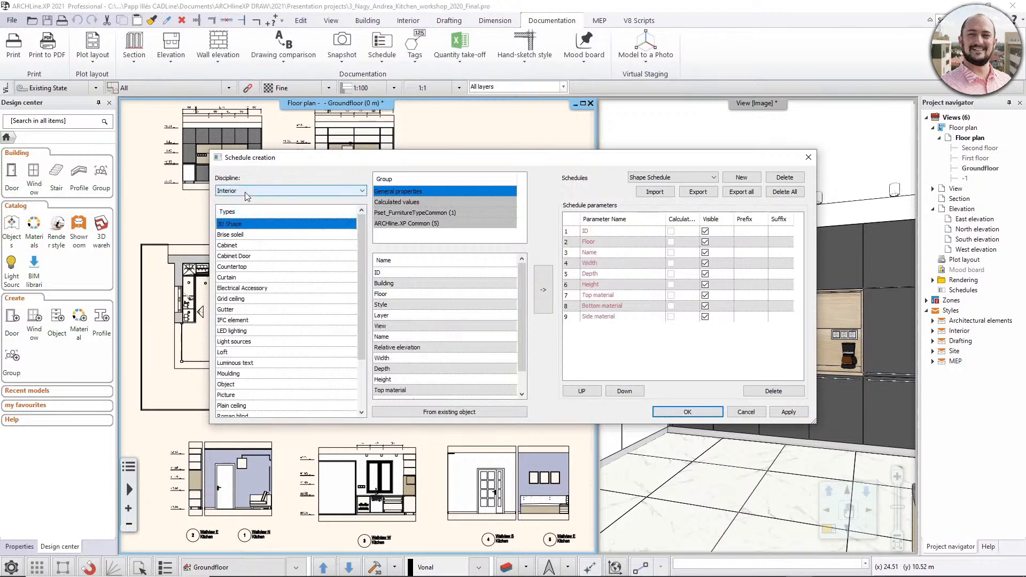
{"action": "left_click", "coordinate": [228, 246]}
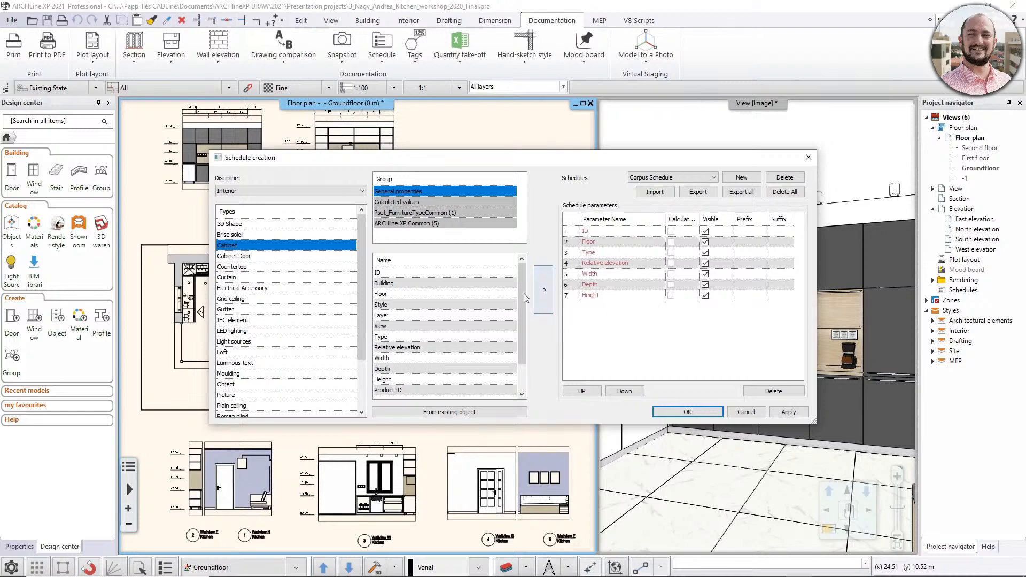
{"action": "left_click_drag", "start_coordinate": [524, 293], "coordinate": [521, 312]}
{"action": "left_click", "coordinate": [424, 391]}
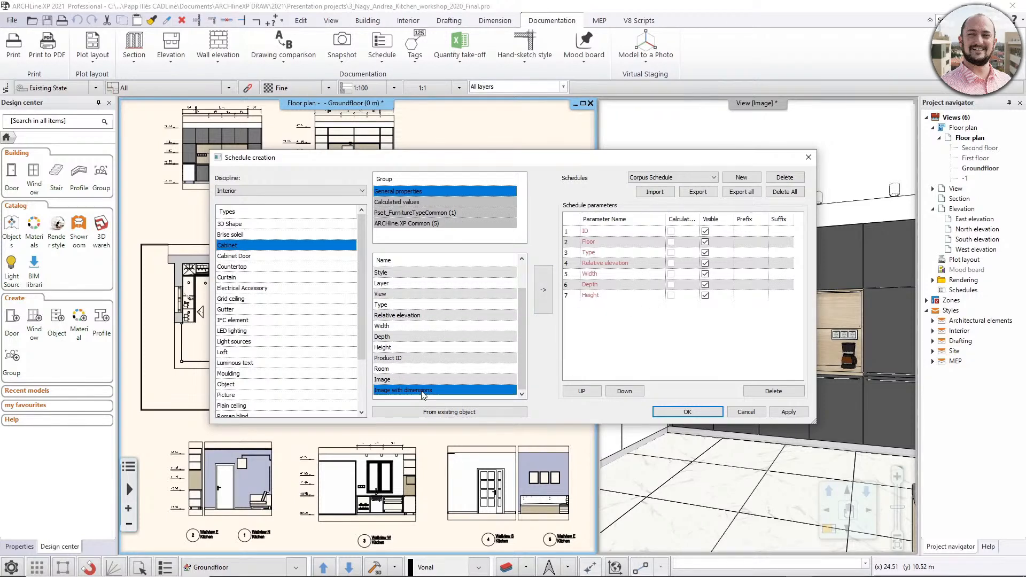
{"action": "left_click", "coordinate": [543, 289]}
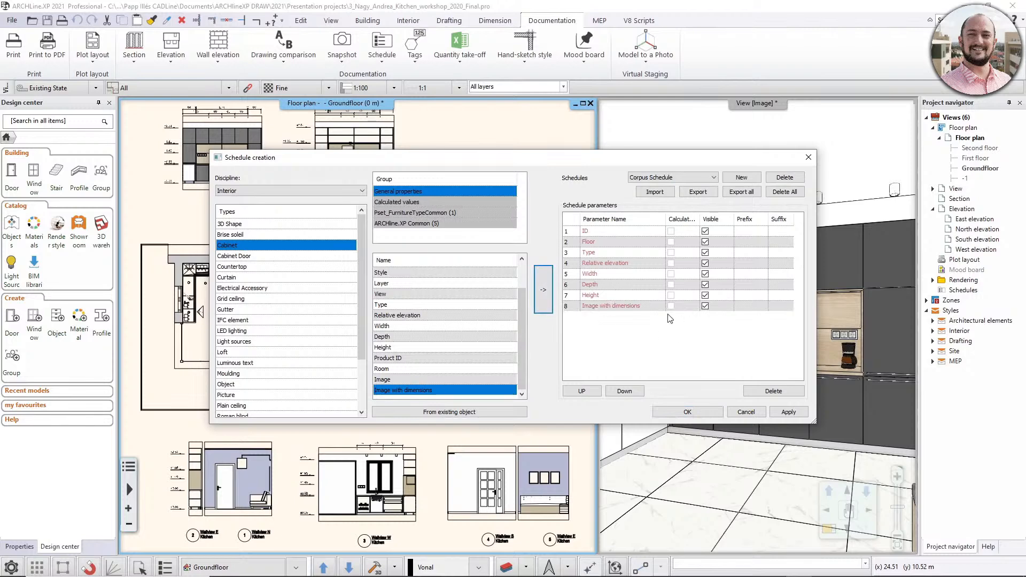
{"action": "left_click", "coordinate": [678, 413]}
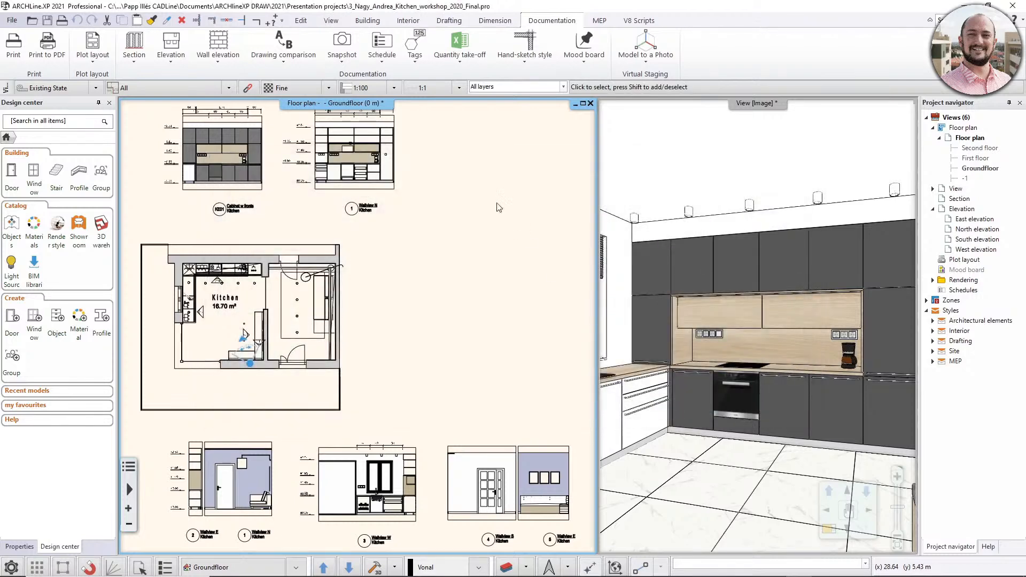
- Start placing a schedule and choose the Corpus Schedule of the Interior discipline's Cabinet type
{"action": "left_click", "coordinate": [382, 56]}
{"action": "left_click", "coordinate": [384, 105]}
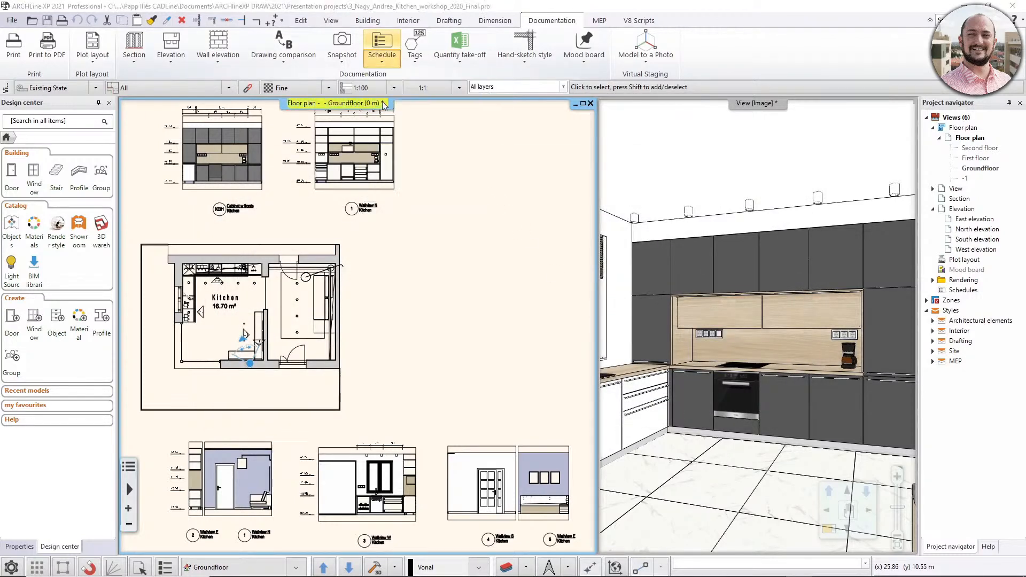
{"action": "left_click", "coordinate": [385, 190]}
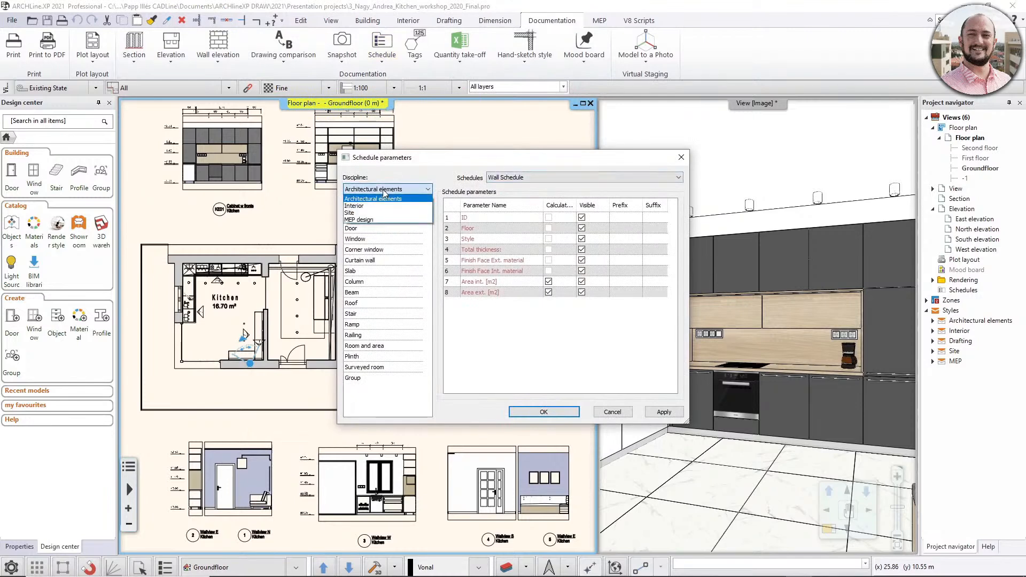
{"action": "left_click", "coordinate": [370, 207]}
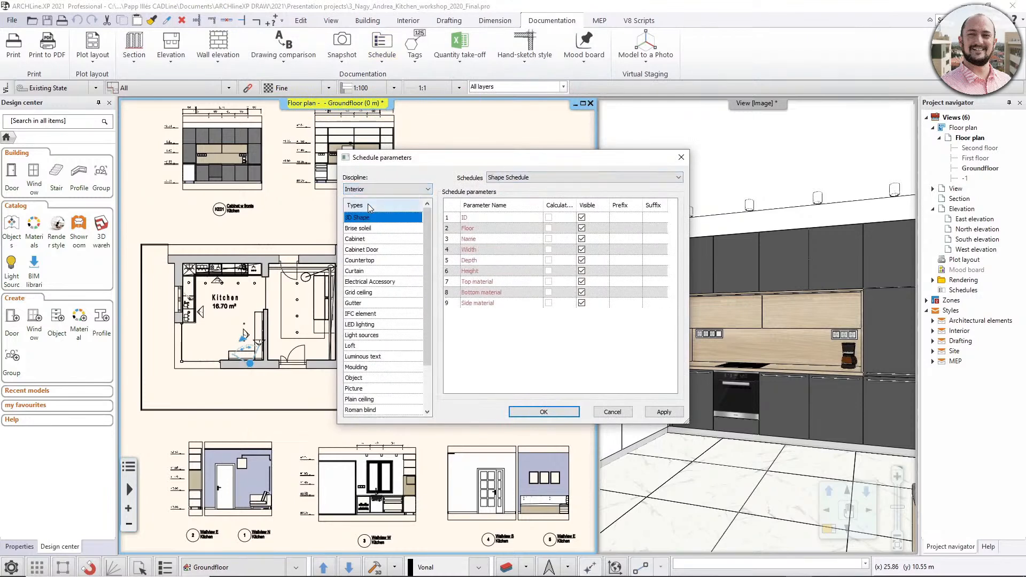
{"action": "left_click", "coordinate": [362, 240]}
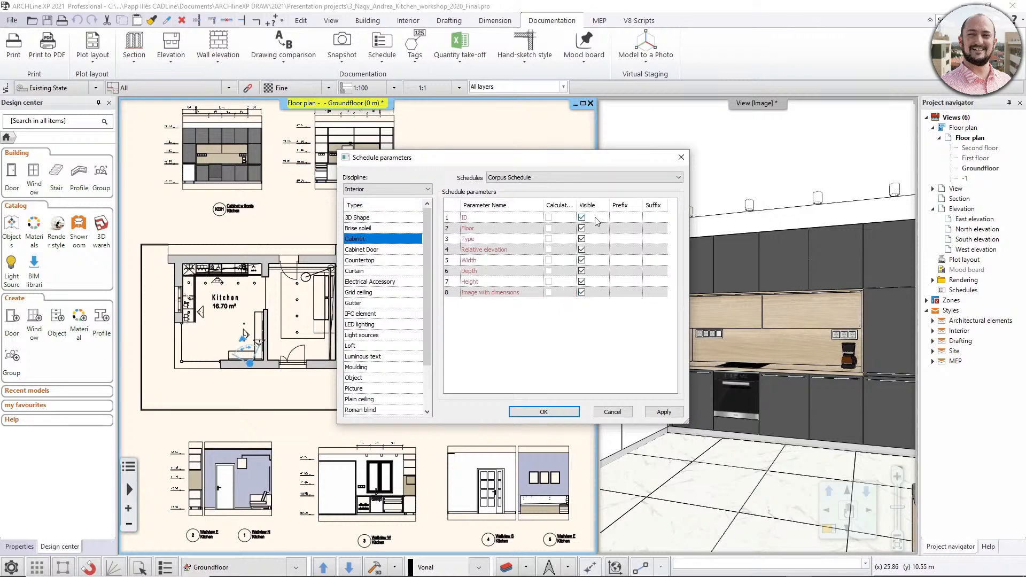
{"action": "left_click", "coordinate": [558, 411]}
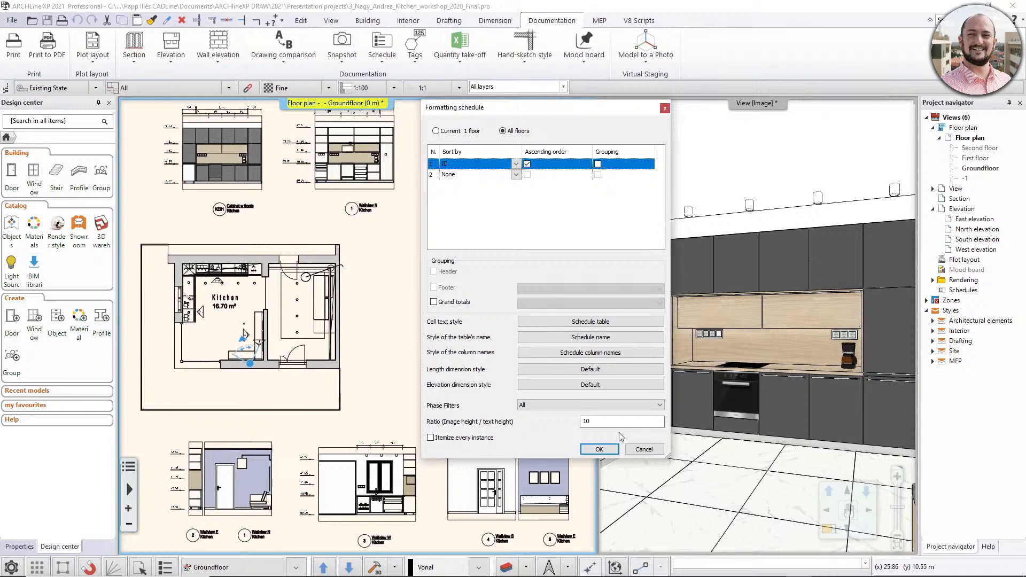
- Place the Corpus Schedule for all floors in the empty area beside the elevations on the Groundfloor plan, keeping its existing formatting
{"action": "left_click", "coordinate": [599, 449]}
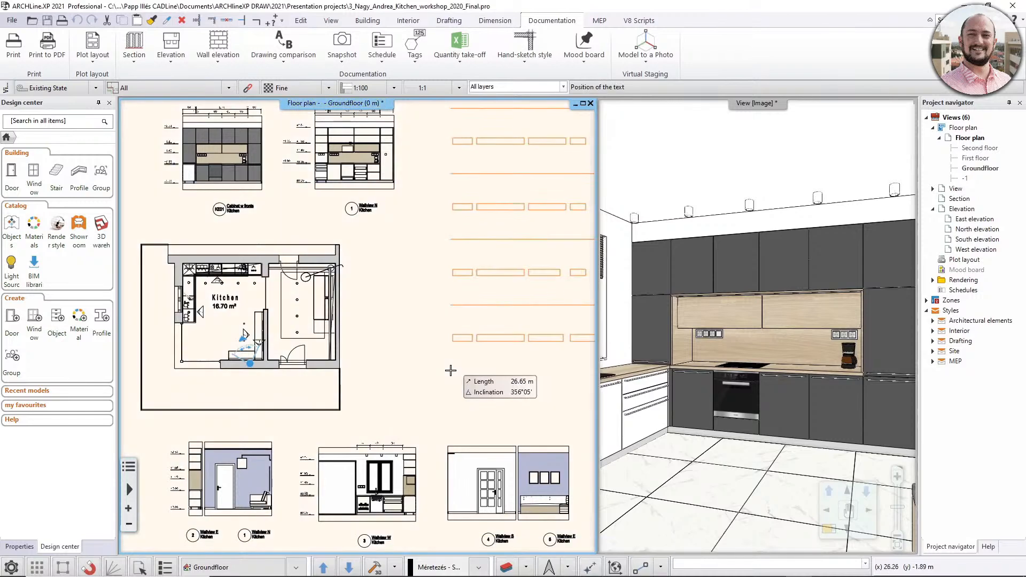
{"action": "scroll", "coordinate": [449, 368], "scroll_direction": "down", "scroll_amount": 1}
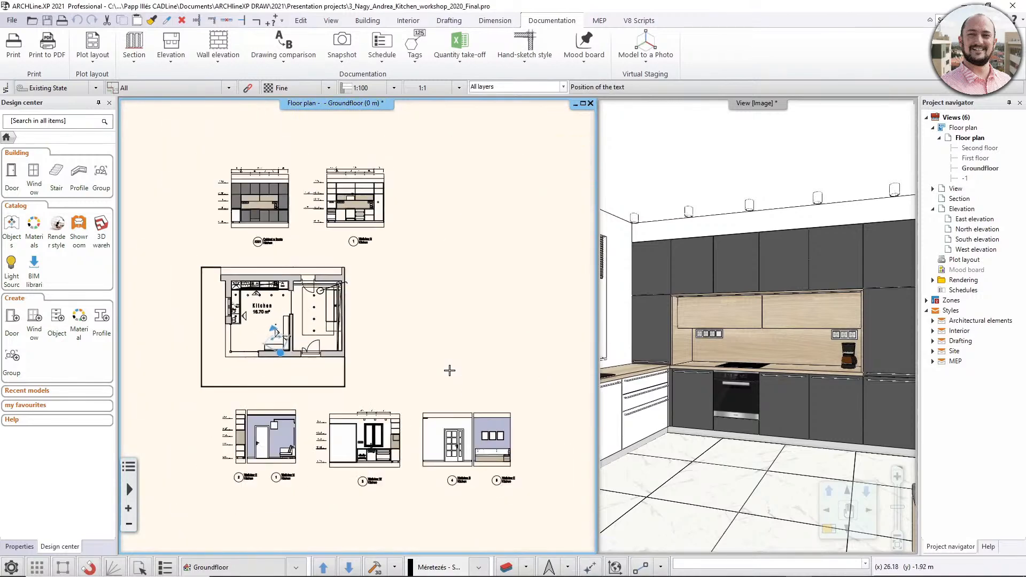
{"action": "scroll", "coordinate": [327, 281], "scroll_direction": "down", "scroll_amount": 1}
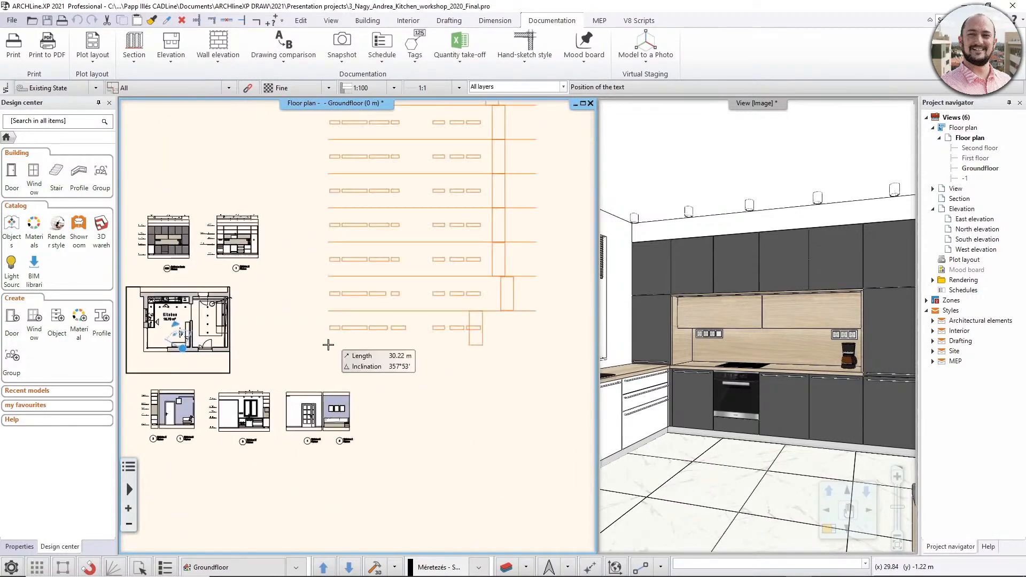
{"action": "scroll", "coordinate": [387, 473], "scroll_direction": "down", "scroll_amount": 1}
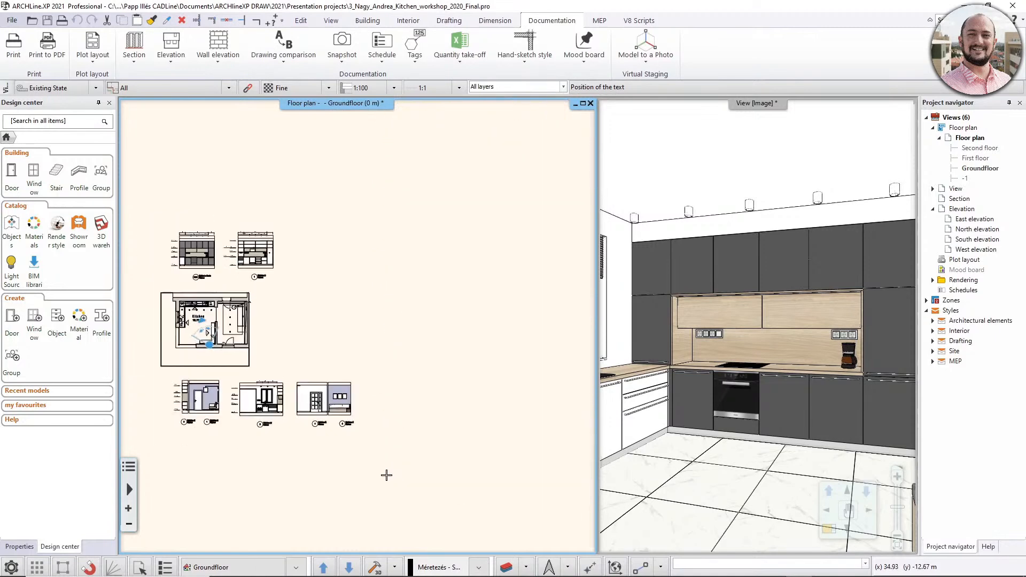
{"action": "scroll", "coordinate": [387, 473], "scroll_direction": "down", "scroll_amount": 1}
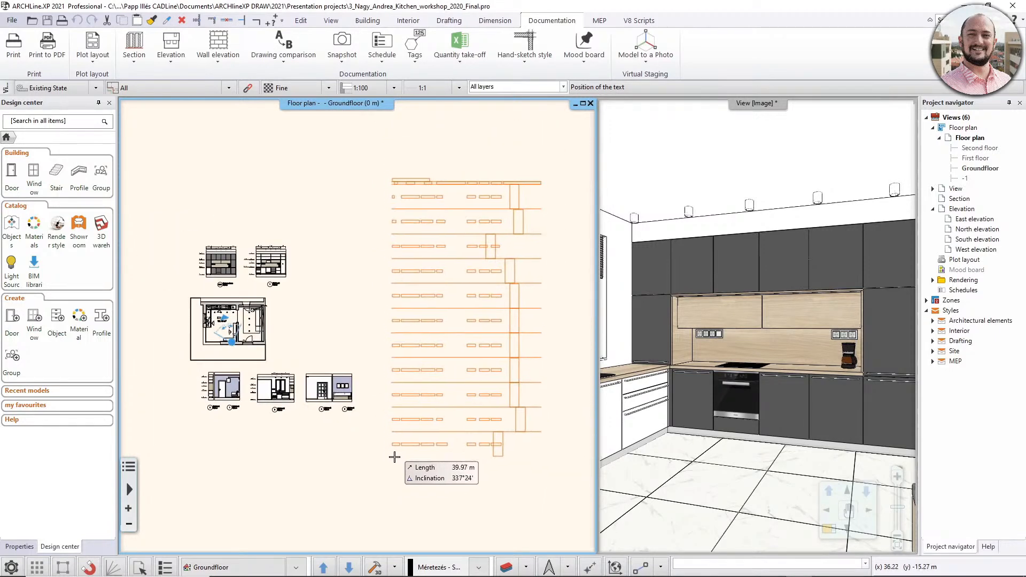
{"action": "left_click", "coordinate": [397, 458]}
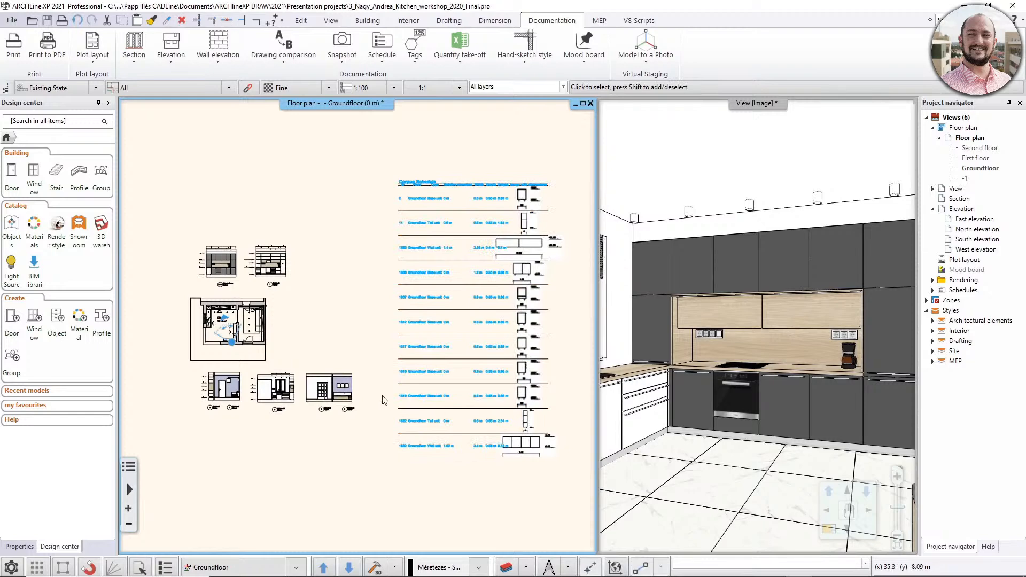
- Examine the rows and dimensioned cabinet images of the placed Corpus Schedule
{"action": "scroll", "coordinate": [414, 247], "scroll_direction": "up", "scroll_amount": 3}
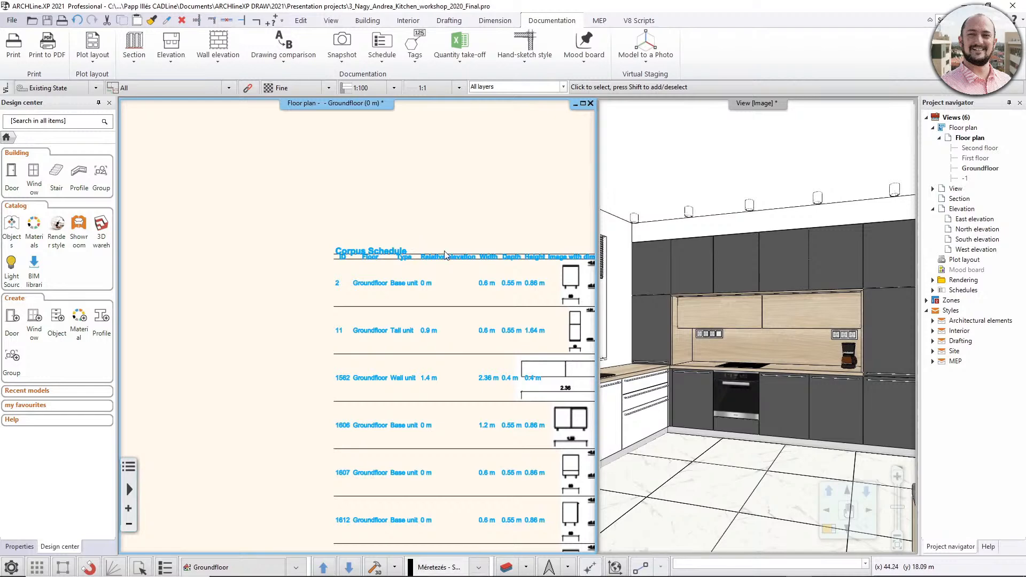
{"action": "middle_click_drag", "start_coordinate": [435, 299], "coordinate": [412, 222]}
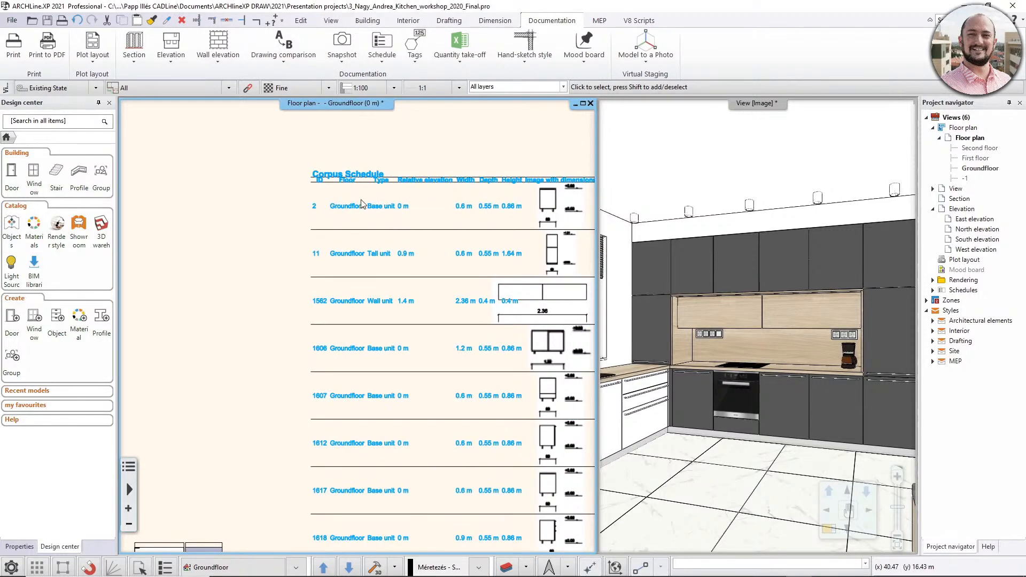
{"action": "middle_click_drag", "start_coordinate": [417, 270], "coordinate": [329, 249]}
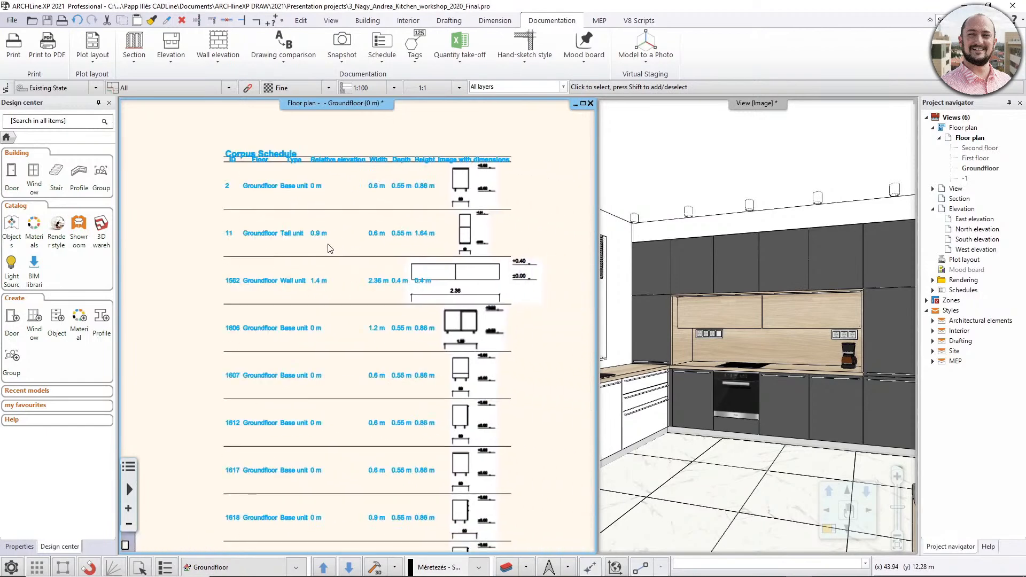
{"action": "middle_click_drag", "start_coordinate": [453, 417], "coordinate": [453, 330]}
{"action": "scroll", "coordinate": [452, 328], "scroll_direction": "up", "scroll_amount": 5}
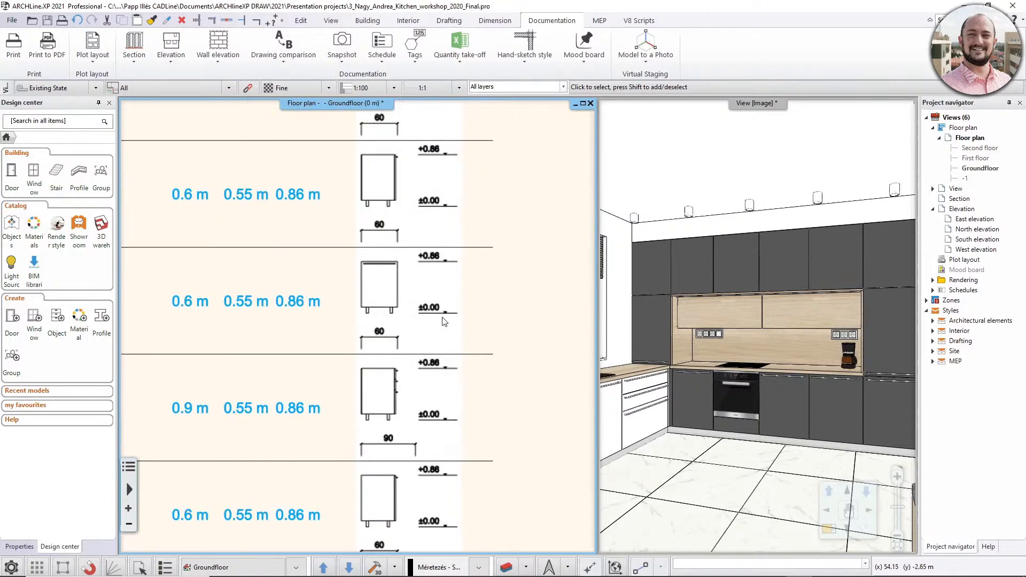
{"action": "middle_click_drag", "start_coordinate": [431, 337], "coordinate": [491, 324]}
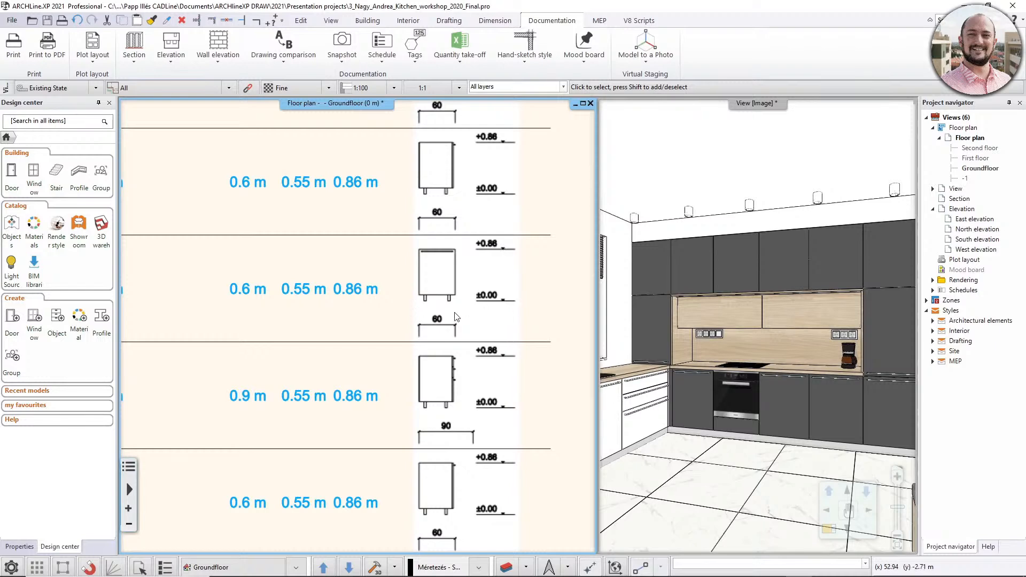
{"action": "scroll", "coordinate": [443, 321], "scroll_direction": "up", "scroll_amount": 2}
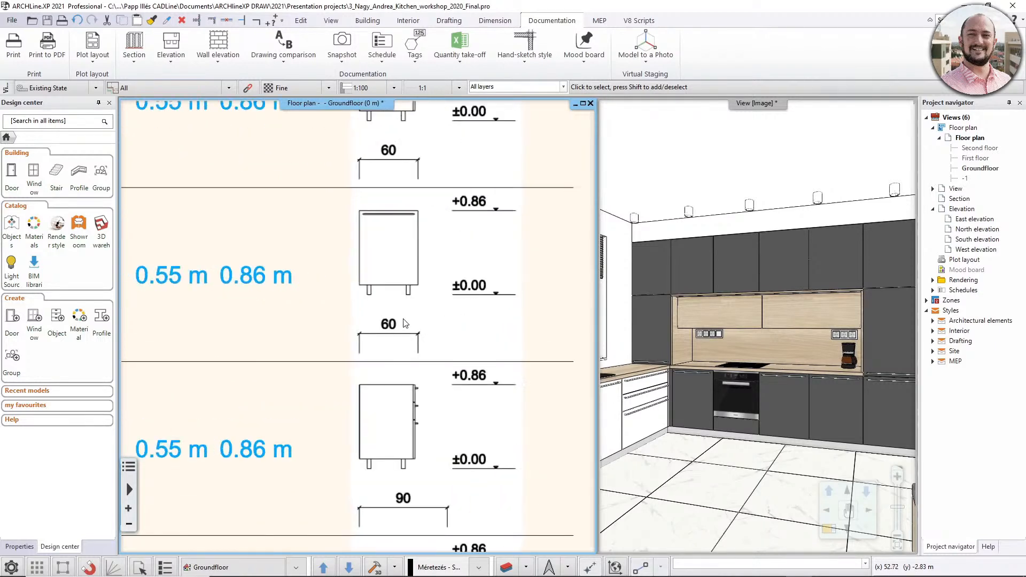
{"action": "scroll", "coordinate": [403, 324], "scroll_direction": "down", "scroll_amount": 2}
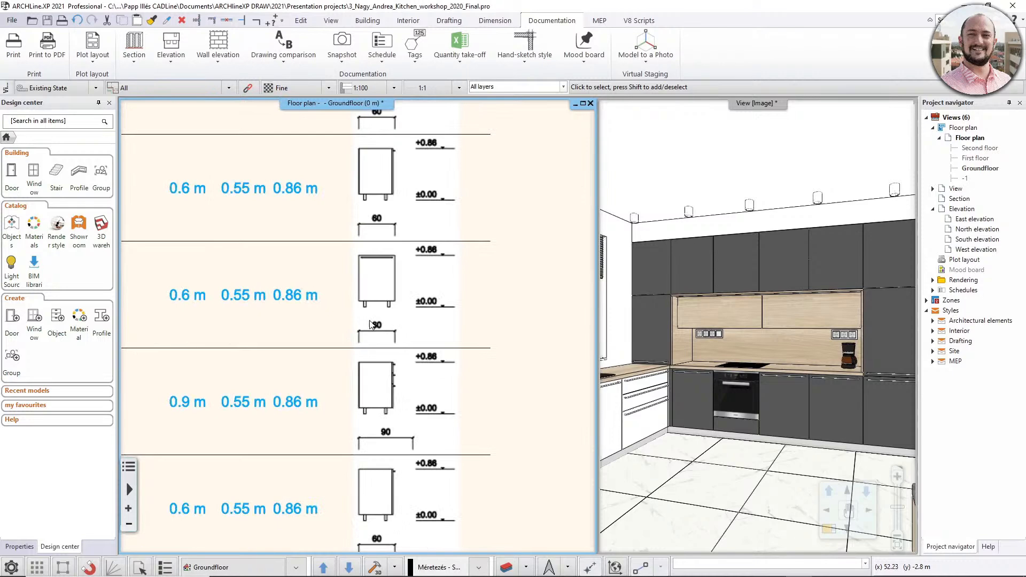
{"action": "scroll", "coordinate": [369, 323], "scroll_direction": "down", "scroll_amount": 3}
{"action": "scroll", "coordinate": [299, 332], "scroll_direction": "down", "scroll_amount": 3}
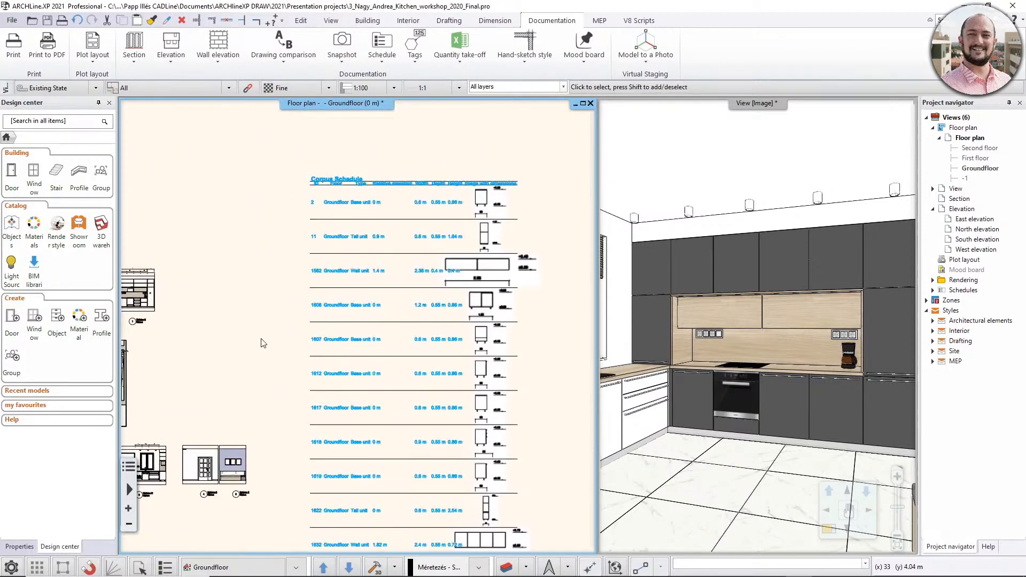
{"action": "middle_click_drag", "start_coordinate": [264, 345], "coordinate": [266, 317]}
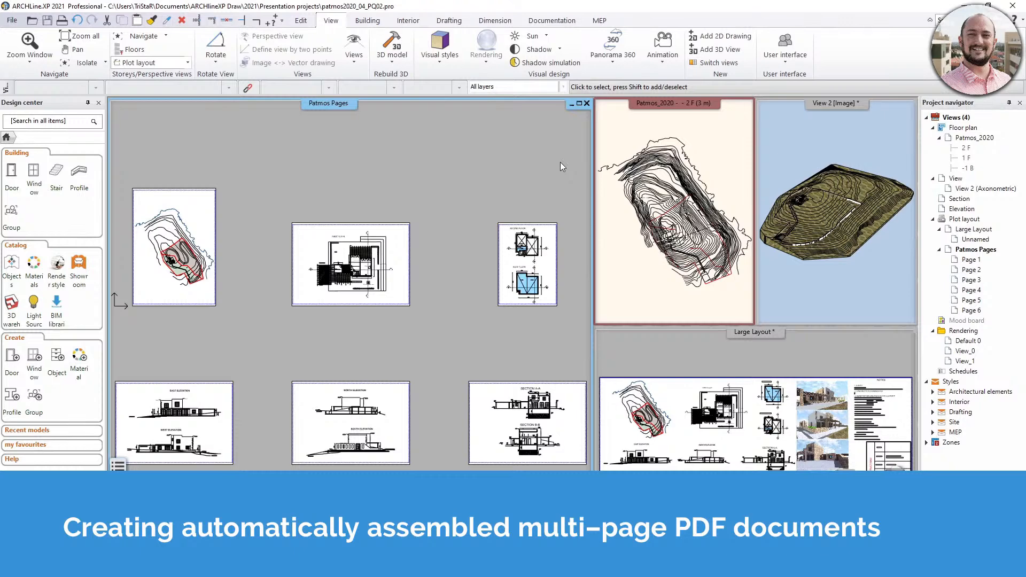
- Review the Large Layout and the individual pages 1 to 6 of the Patmos Pages plot layout
{"action": "left_click", "coordinate": [652, 355]}
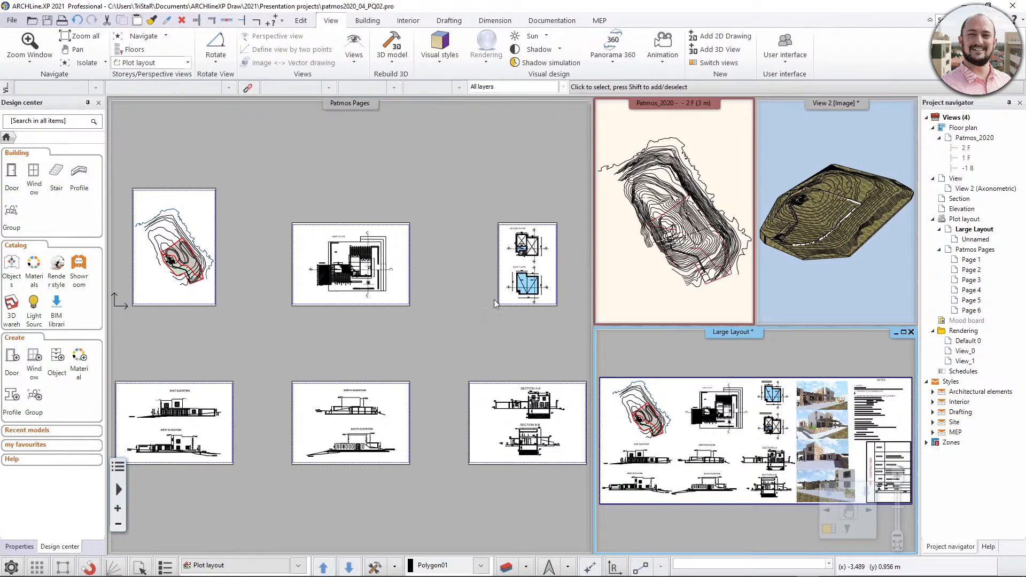
{"action": "left_click", "coordinate": [461, 276]}
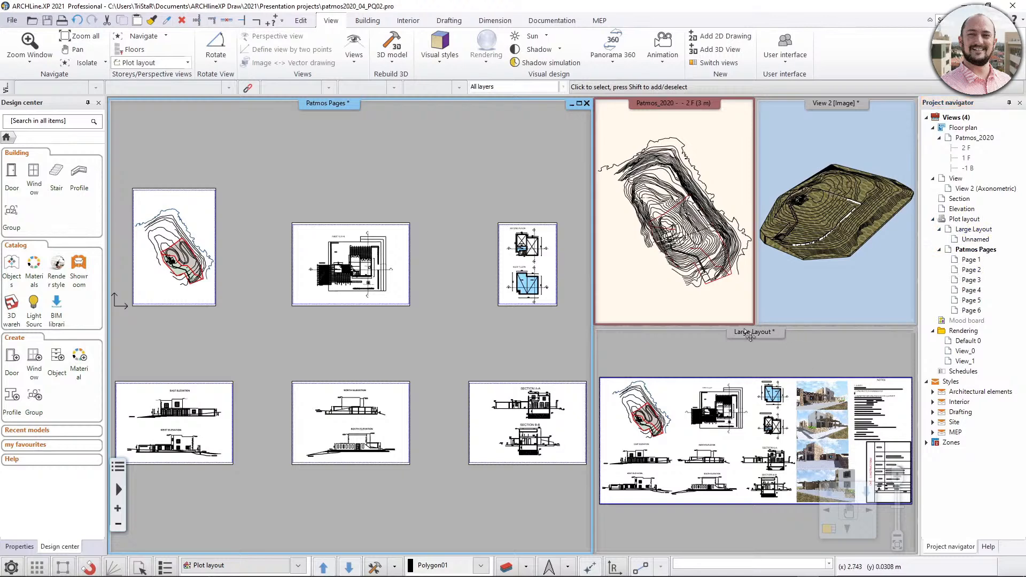
{"action": "left_click", "coordinate": [969, 261]}
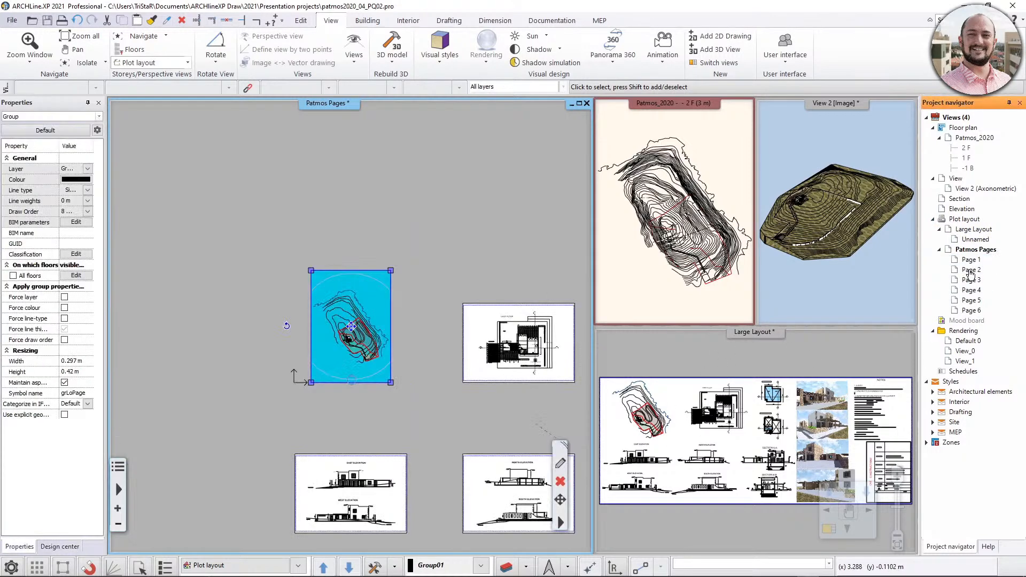
{"action": "left_click", "coordinate": [971, 270]}
{"action": "left_click", "coordinate": [971, 281]}
{"action": "left_click", "coordinate": [971, 291]}
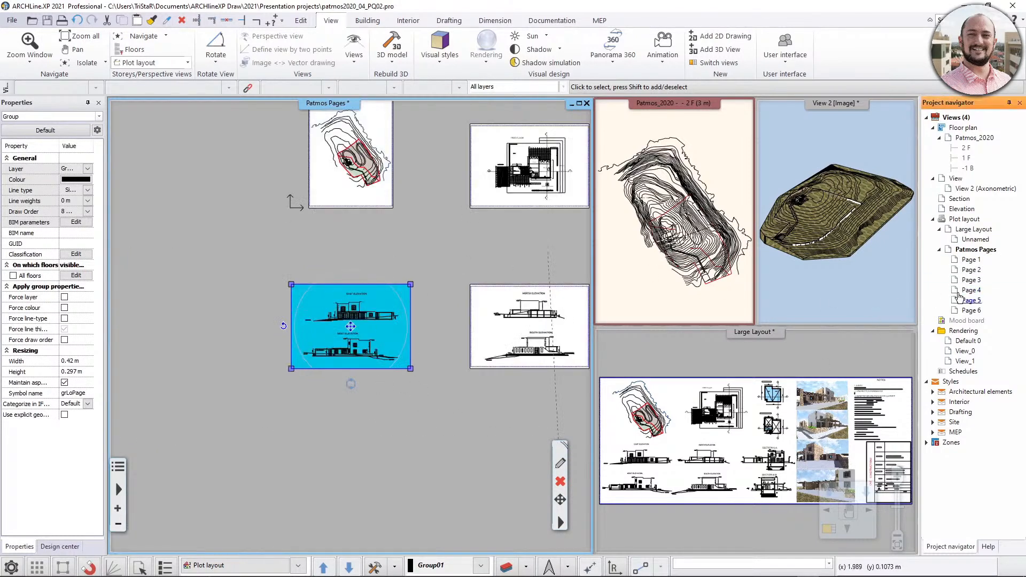
{"action": "left_click", "coordinate": [969, 300]}
{"action": "left_click", "coordinate": [971, 310]}
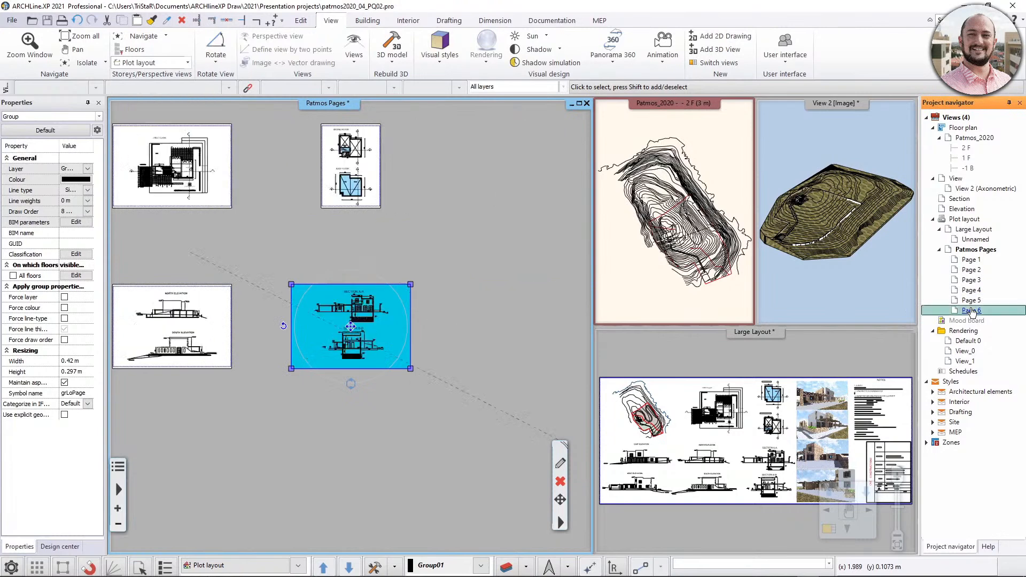
{"action": "left_click", "coordinate": [972, 301]}
{"action": "left_click", "coordinate": [970, 259]}
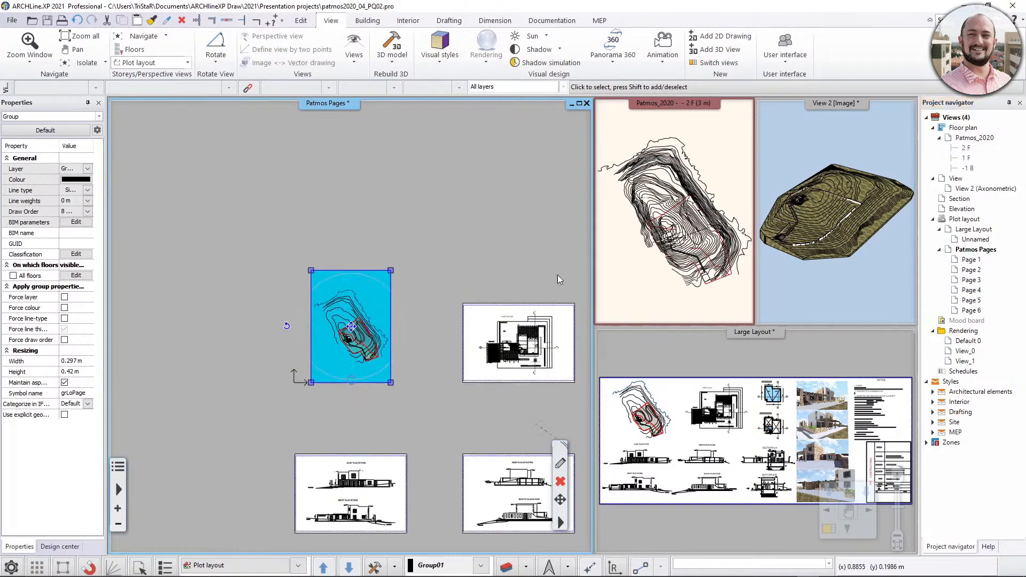
{"action": "left_click", "coordinate": [466, 251]}
{"action": "middle_click", "coordinate": [469, 249]}
{"action": "middle_click", "coordinate": [469, 249]}
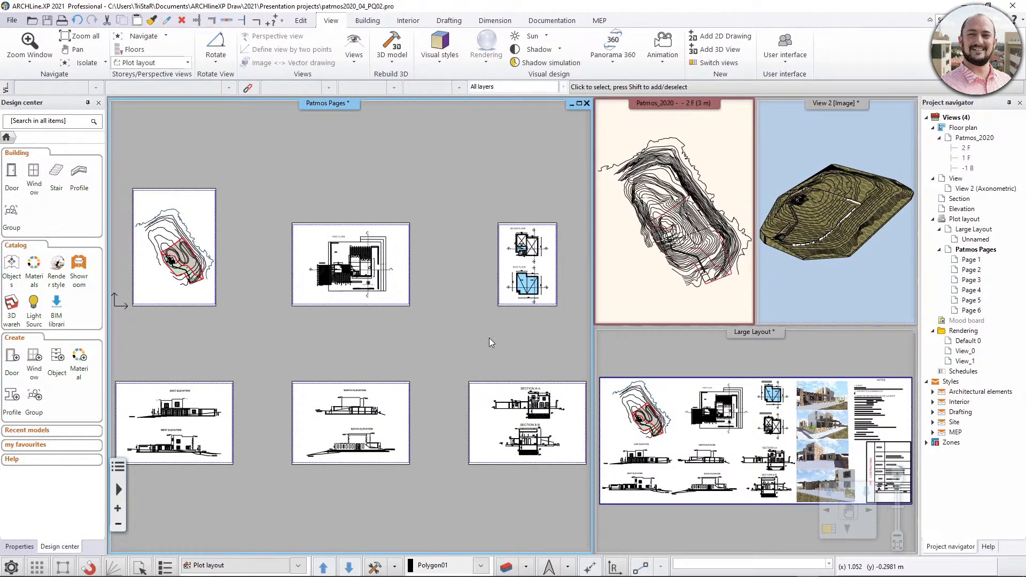
{"action": "left_click", "coordinate": [972, 260]}
- Open the print queue and set it to combine into a single PDF file, keeping Level B conformance (PDF/A-1b)
{"action": "left_click", "coordinate": [11, 20]}
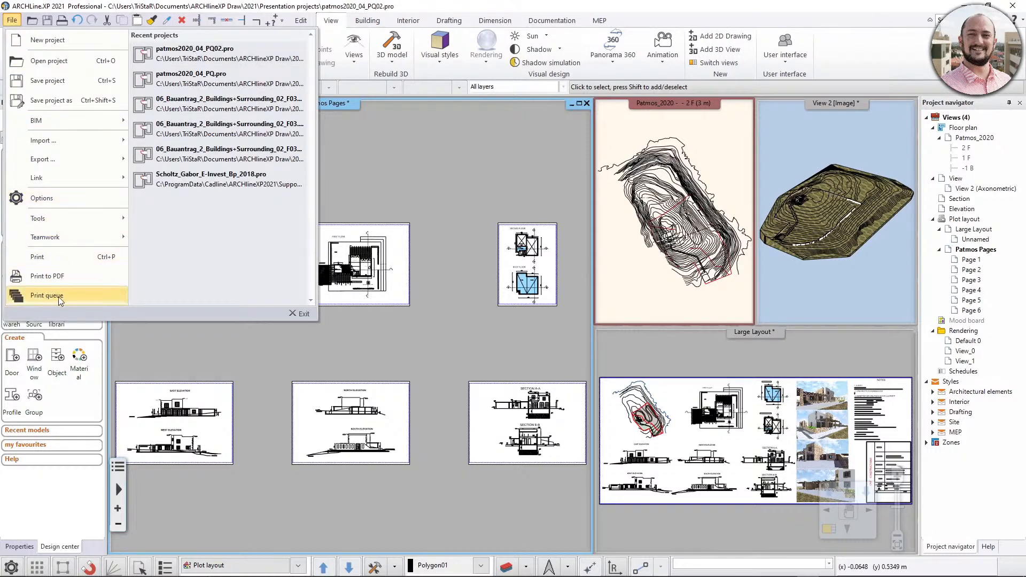
{"action": "left_click", "coordinate": [84, 296]}
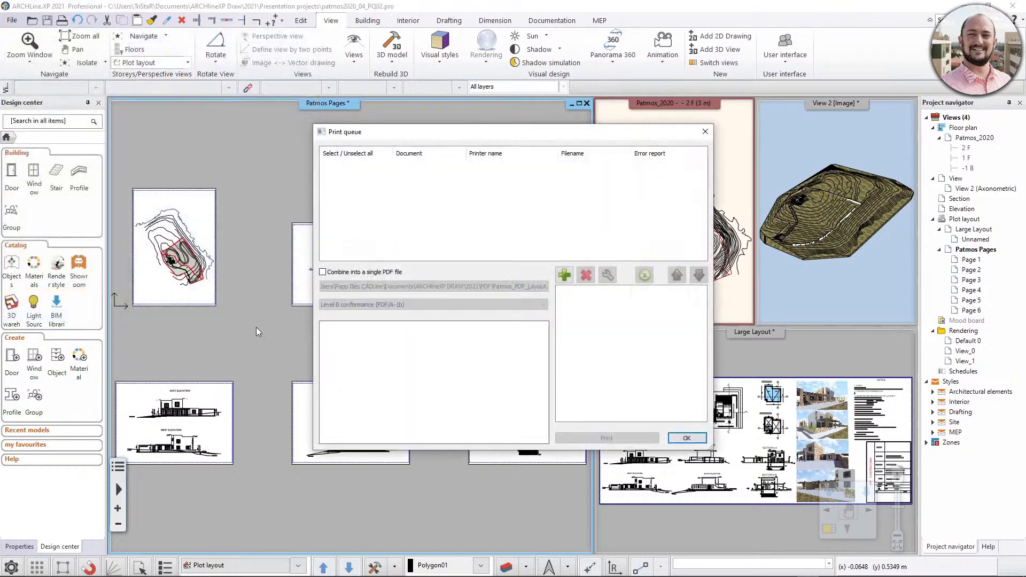
{"action": "left_click", "coordinate": [323, 272]}
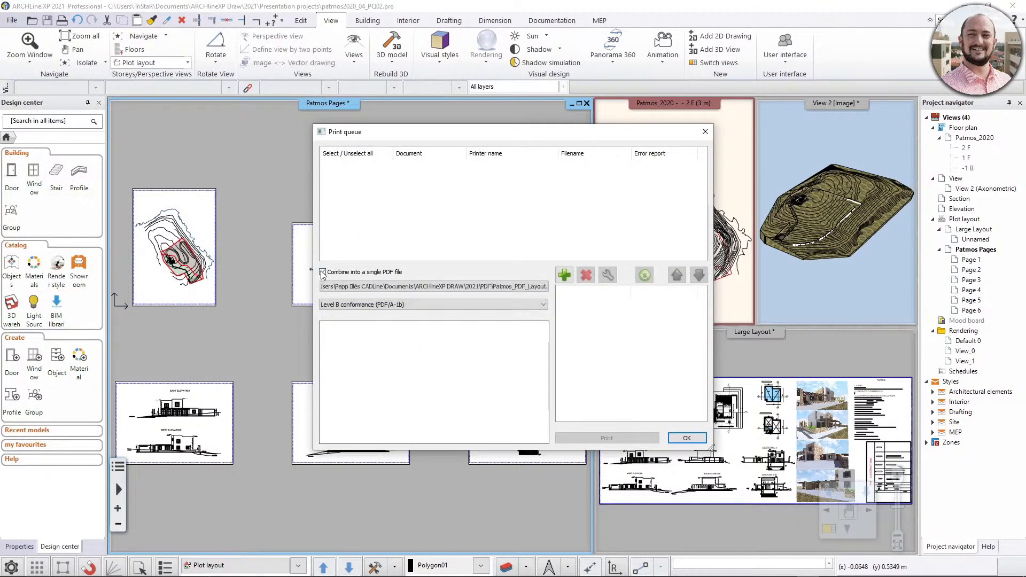
{"action": "left_click", "coordinate": [384, 286]}
{"action": "left_click", "coordinate": [345, 305]}
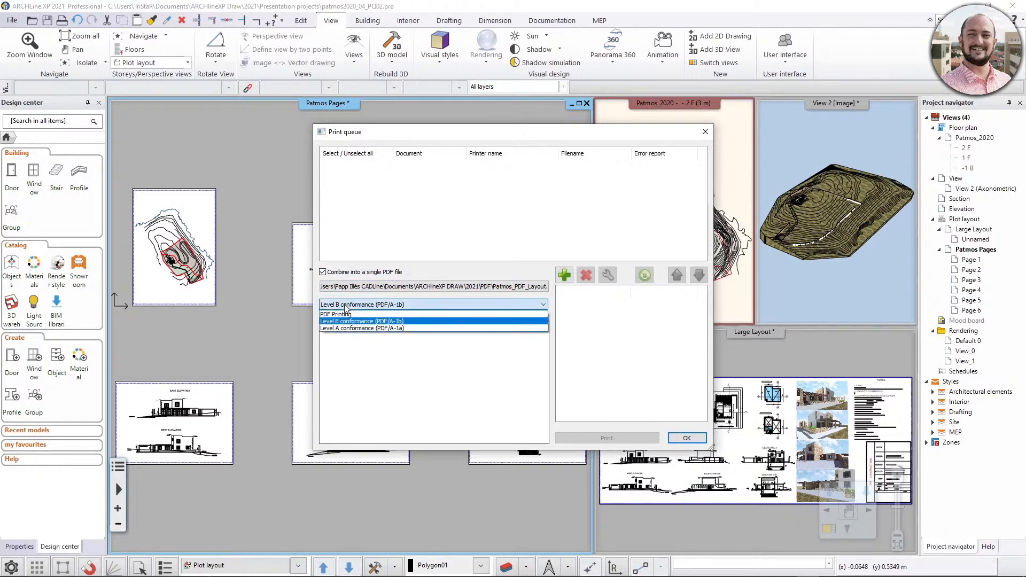
{"action": "left_click", "coordinate": [345, 307]}
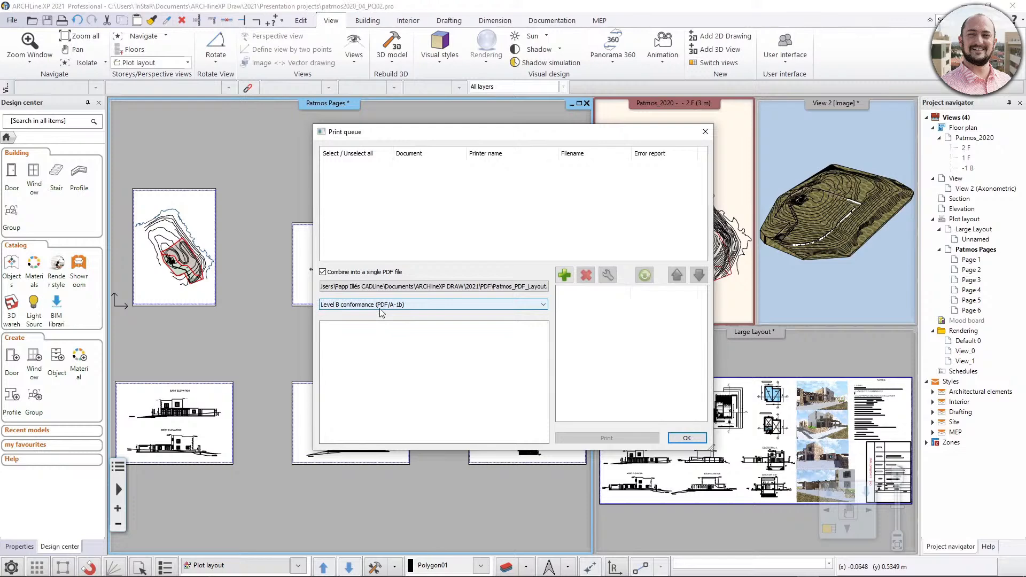
- Add the whole Patmos Pages plot layout to the print queue, accepting the ISO A3 297x420 mm paper size and 1:1 scale
{"action": "left_click", "coordinate": [565, 275]}
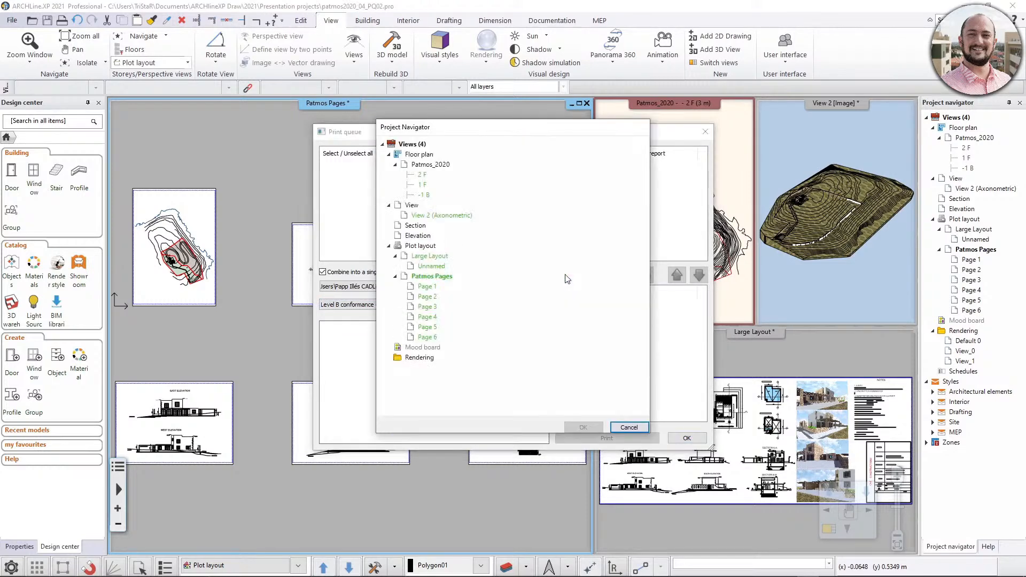
{"action": "left_click", "coordinate": [426, 287]}
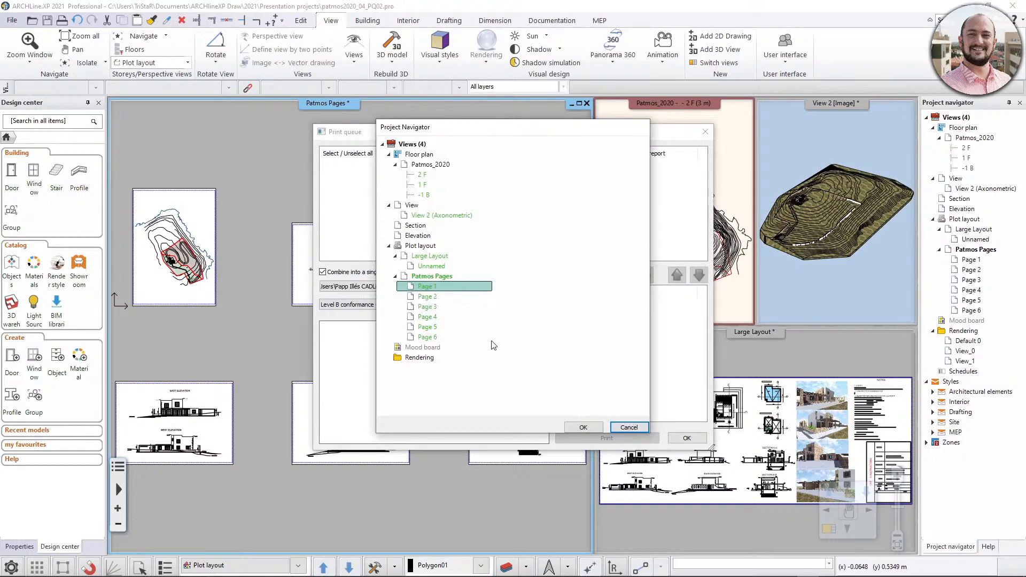
{"action": "double_click", "coordinate": [437, 279]}
{"action": "left_click", "coordinate": [395, 277]}
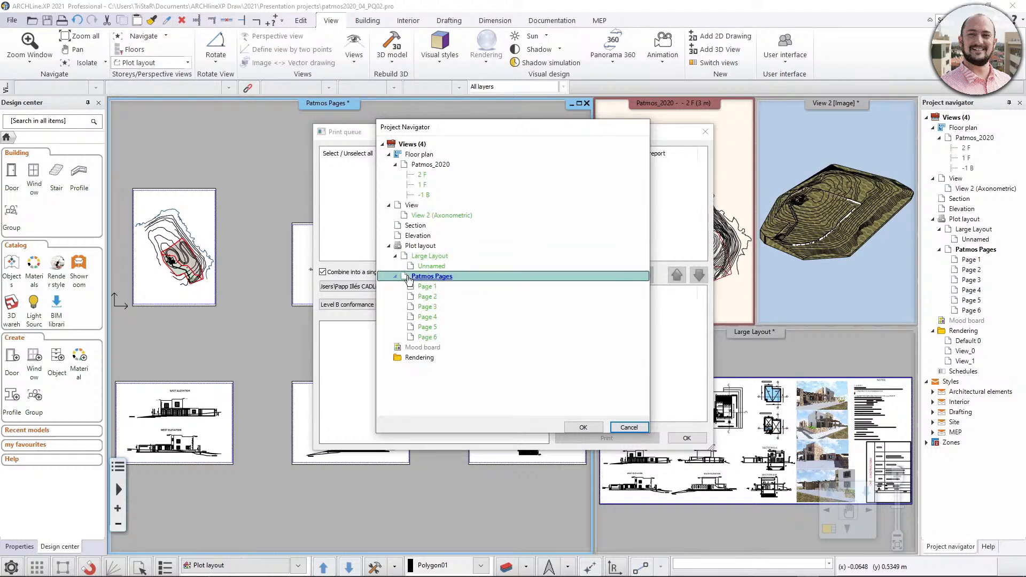
{"action": "left_click", "coordinate": [577, 428]}
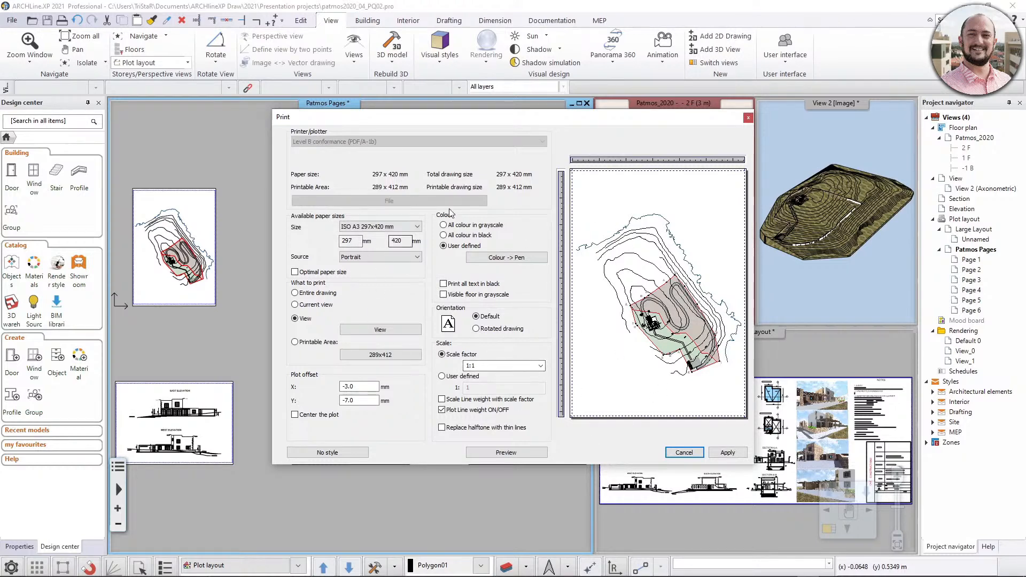
{"action": "left_click", "coordinate": [728, 453]}
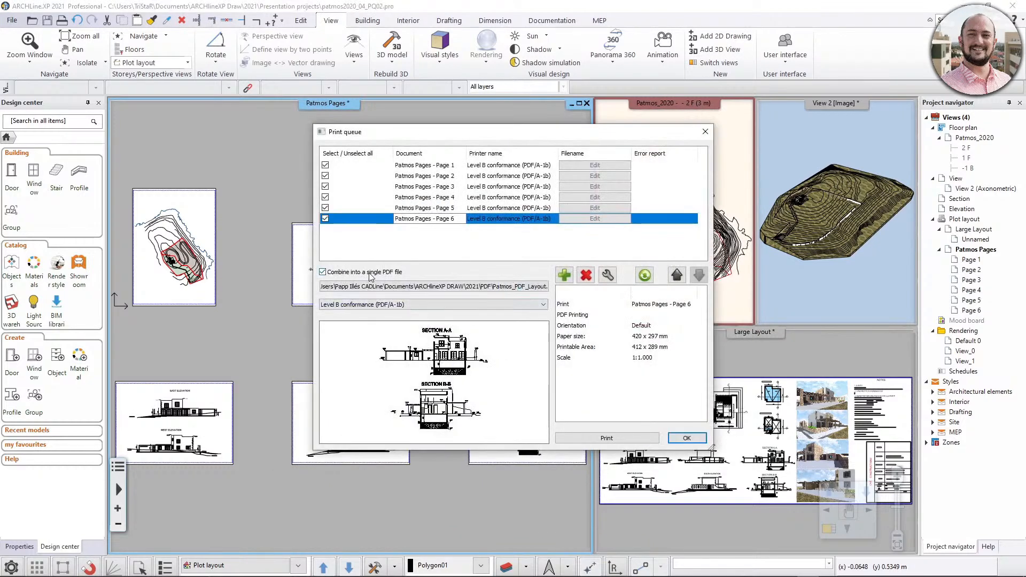
- Preview Patmos Pages 1 to 6 in the print queue and print them as the combined PDF file
{"action": "left_click", "coordinate": [440, 166]}
{"action": "left_click", "coordinate": [442, 177]}
{"action": "left_click", "coordinate": [441, 188]}
{"action": "left_click", "coordinate": [441, 198]}
{"action": "left_click", "coordinate": [441, 208]}
{"action": "left_click", "coordinate": [441, 218]}
{"action": "left_click", "coordinate": [441, 197]}
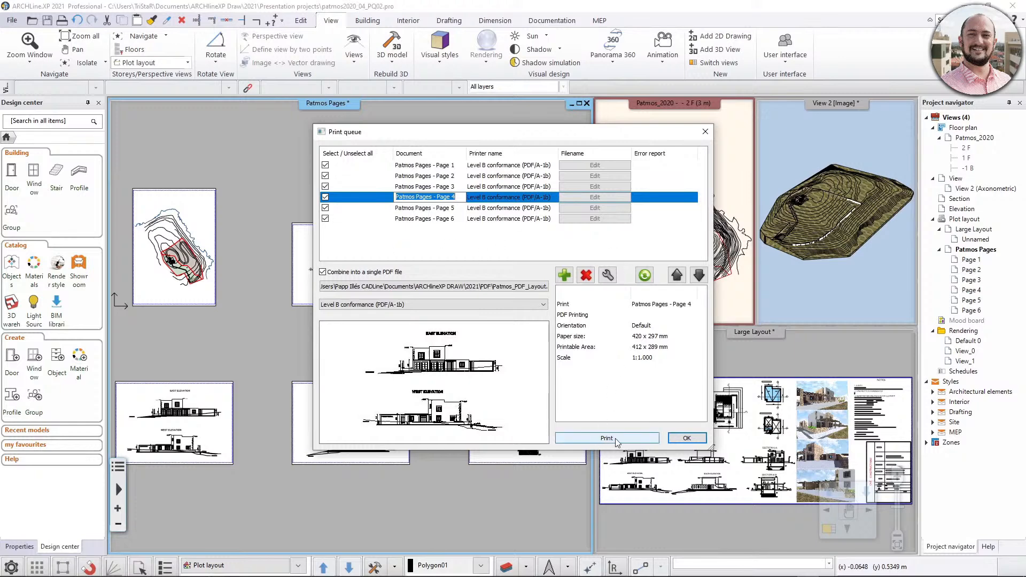
{"action": "left_click", "coordinate": [656, 440]}
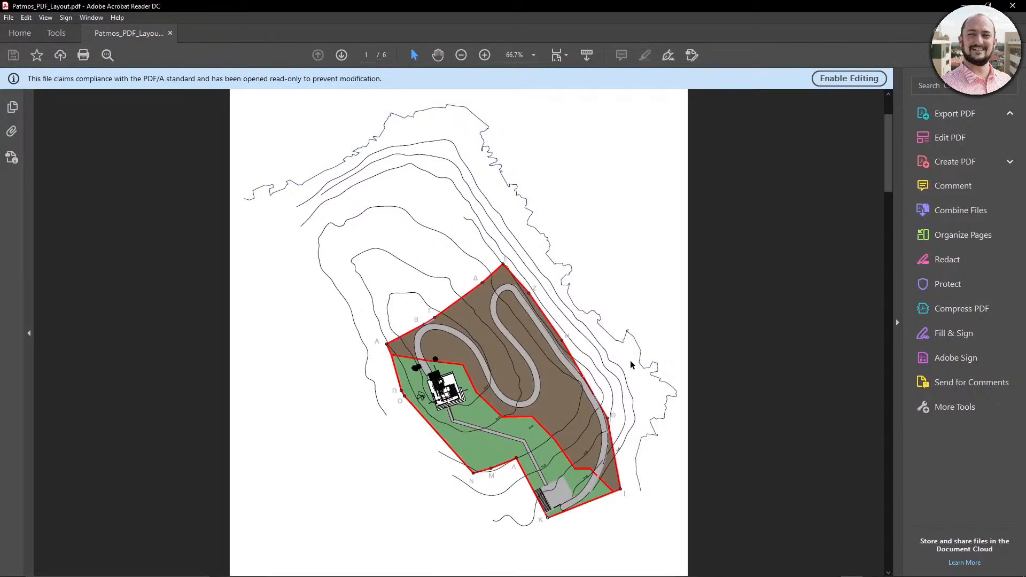
- Review all pages of Patmos_PDF_Layout.pdf in Adobe Acrobat Reader, from the site plan to the sections, and return to the first page
{"action": "scroll", "coordinate": [631, 365], "scroll_direction": "down", "scroll_amount": 2}
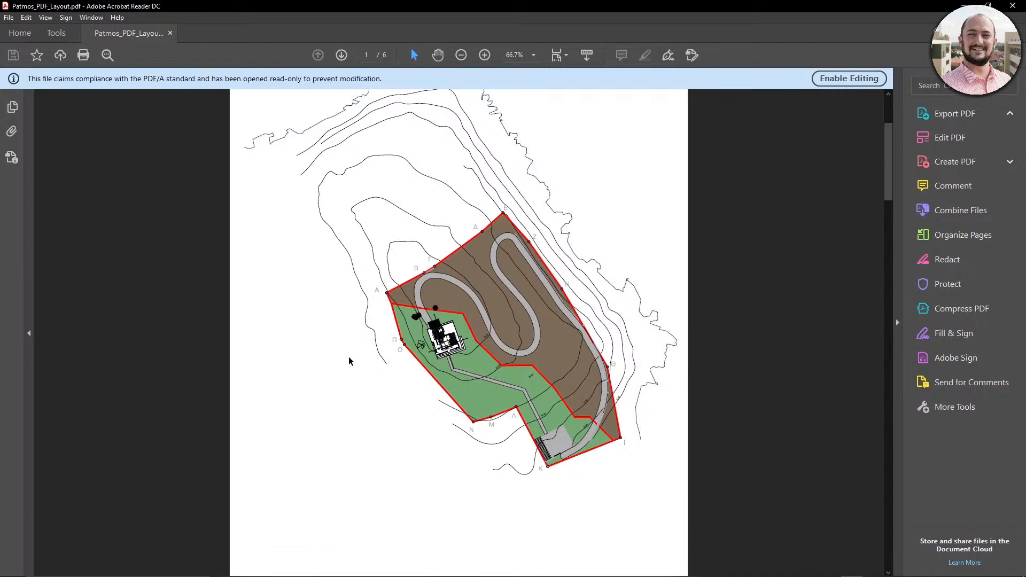
{"action": "scroll", "coordinate": [567, 363], "scroll_direction": "down", "scroll_amount": 10}
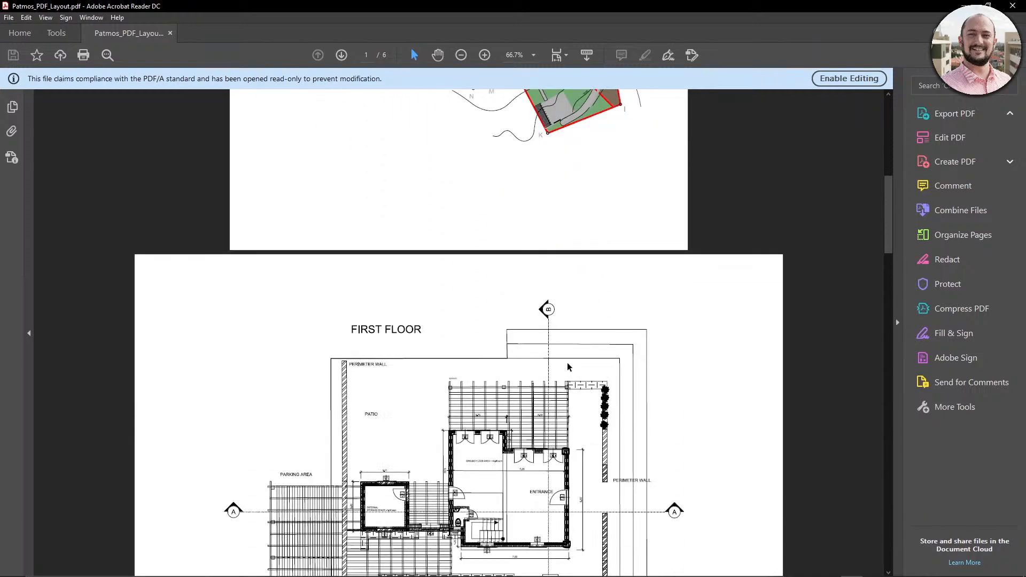
{"action": "scroll", "coordinate": [567, 366], "scroll_direction": "down", "scroll_amount": 15}
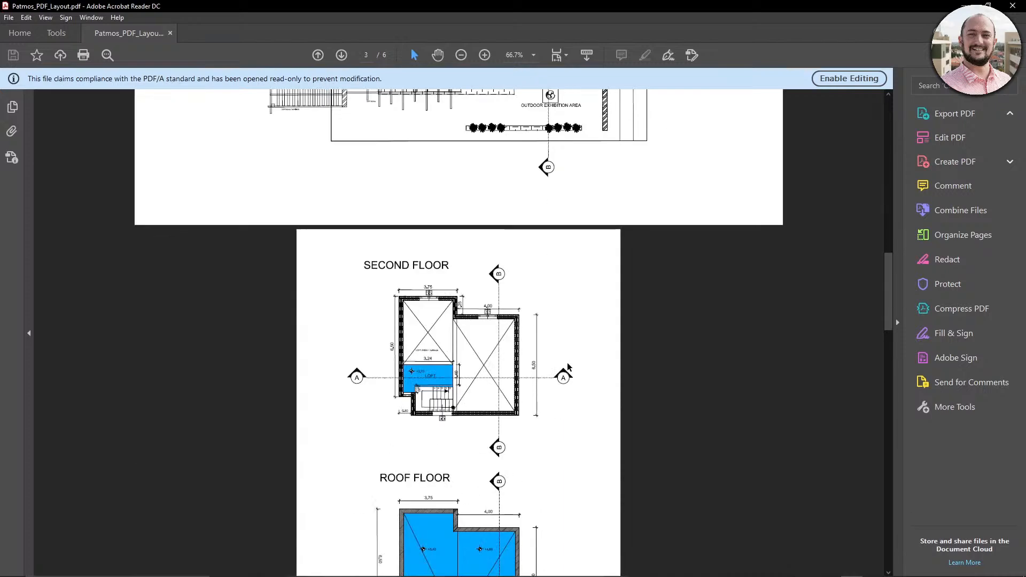
{"action": "scroll", "coordinate": [568, 368], "scroll_direction": "down", "scroll_amount": 5}
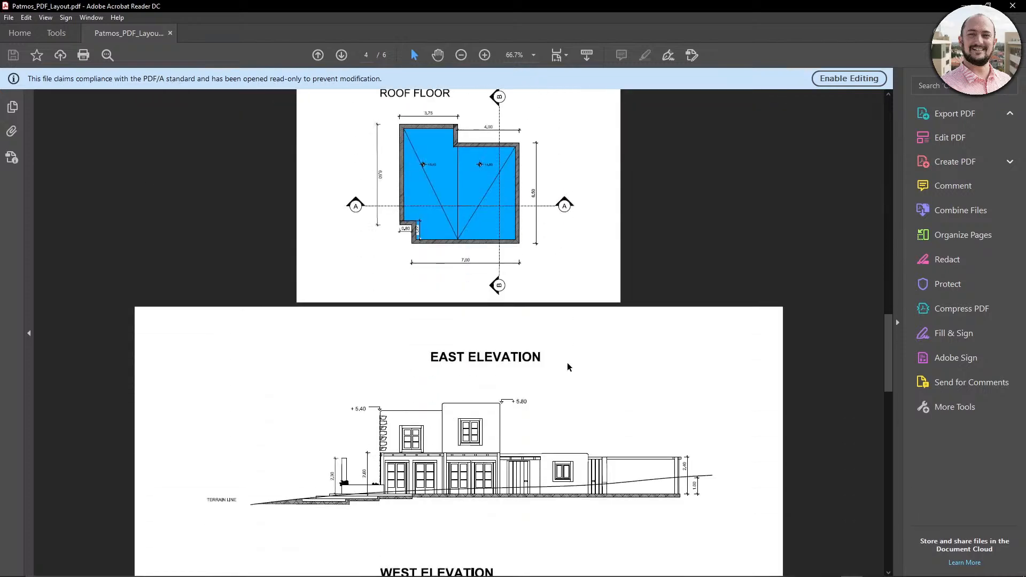
{"action": "scroll", "coordinate": [569, 367], "scroll_direction": "down", "scroll_amount": 10}
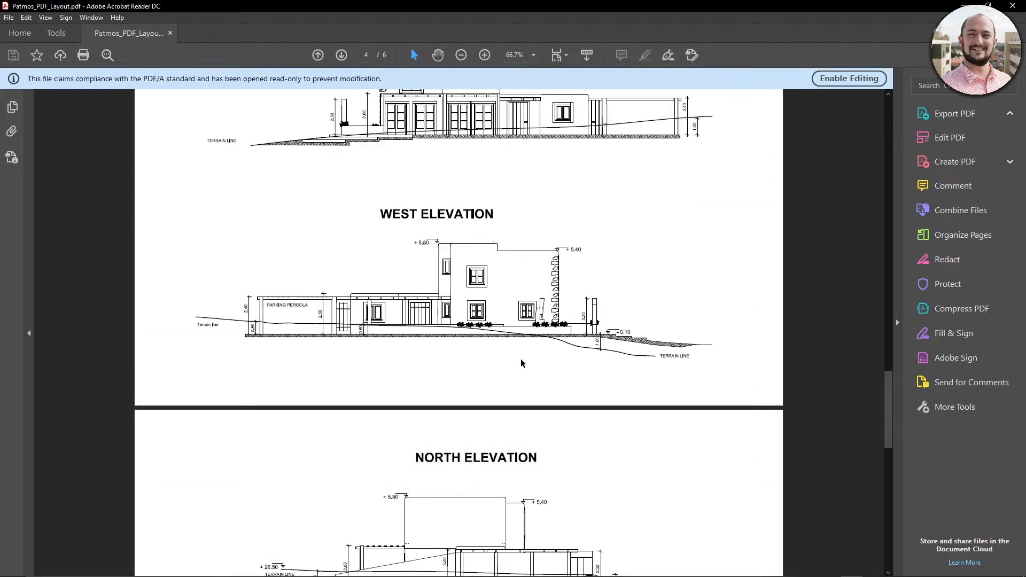
{"action": "scroll", "coordinate": [523, 363], "scroll_direction": "down", "scroll_amount": 13}
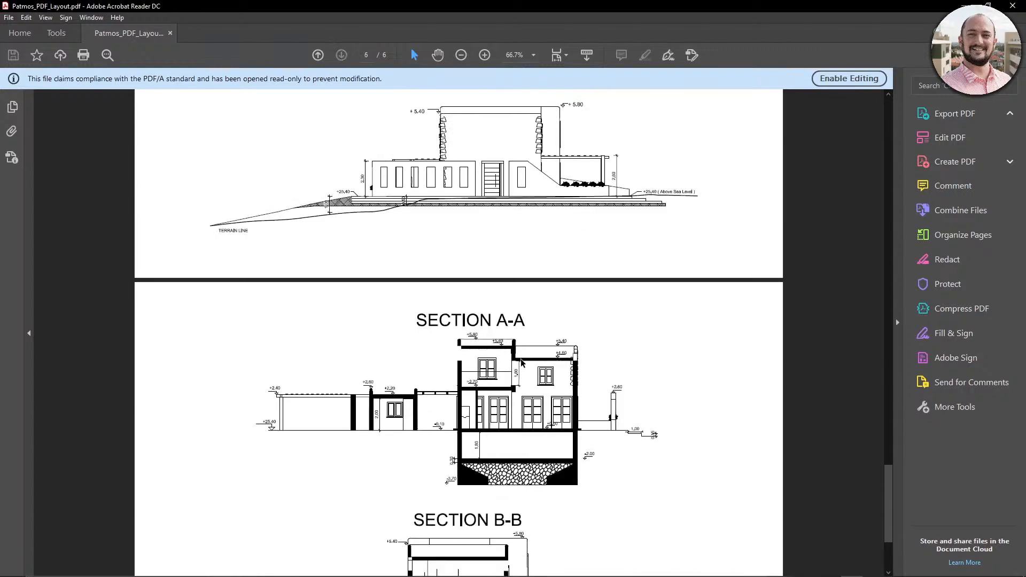
{"action": "scroll", "coordinate": [522, 363], "scroll_direction": "down", "scroll_amount": 1}
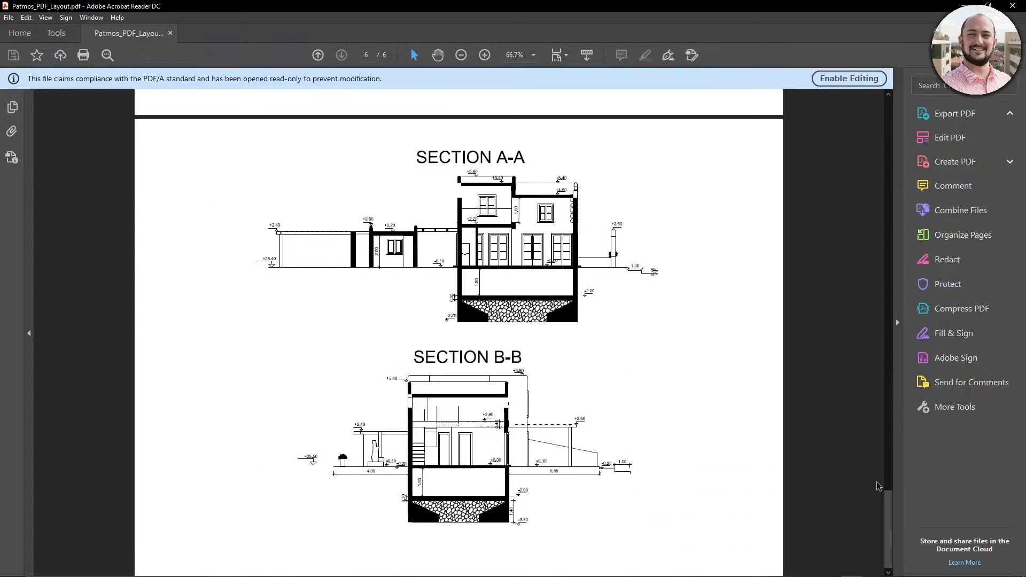
{"action": "left_click_drag", "start_coordinate": [888, 505], "coordinate": [891, 113]}
{"action": "scroll", "coordinate": [757, 309], "scroll_direction": "down", "scroll_amount": 3}
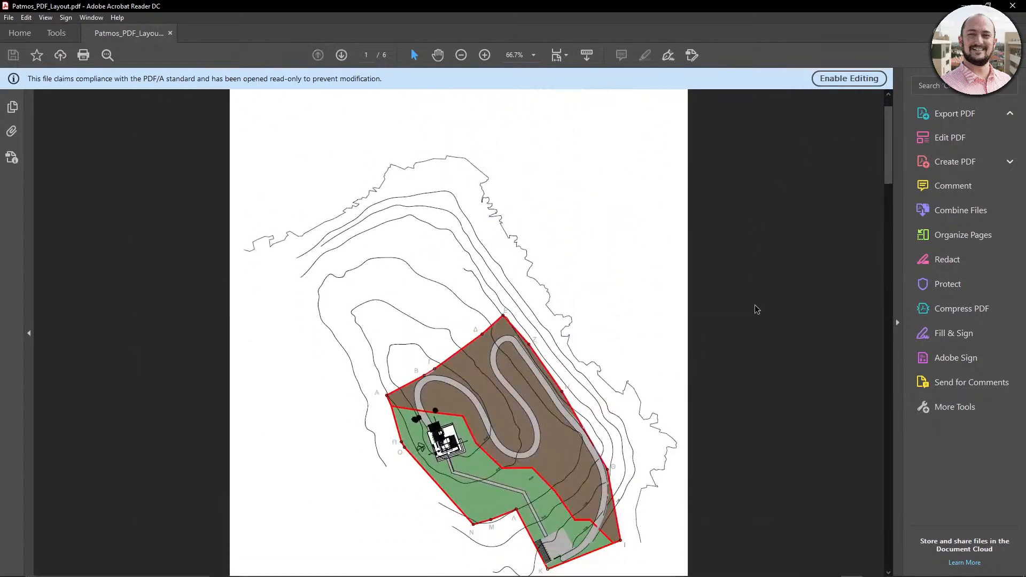